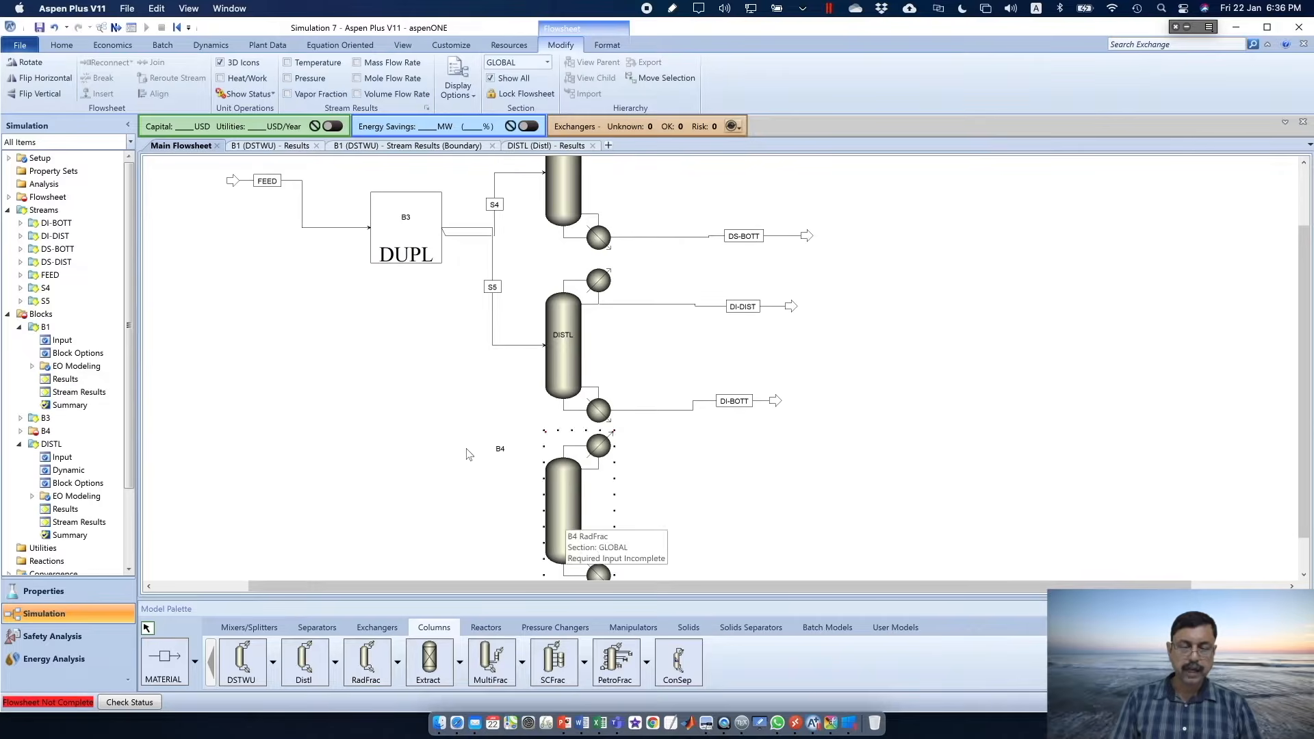
Connect material streams from the duplicator to the new RadFrac column's feed, and from its distillate and bottoms outlets as products
click(177, 651)
click(545, 511)
click(445, 228)
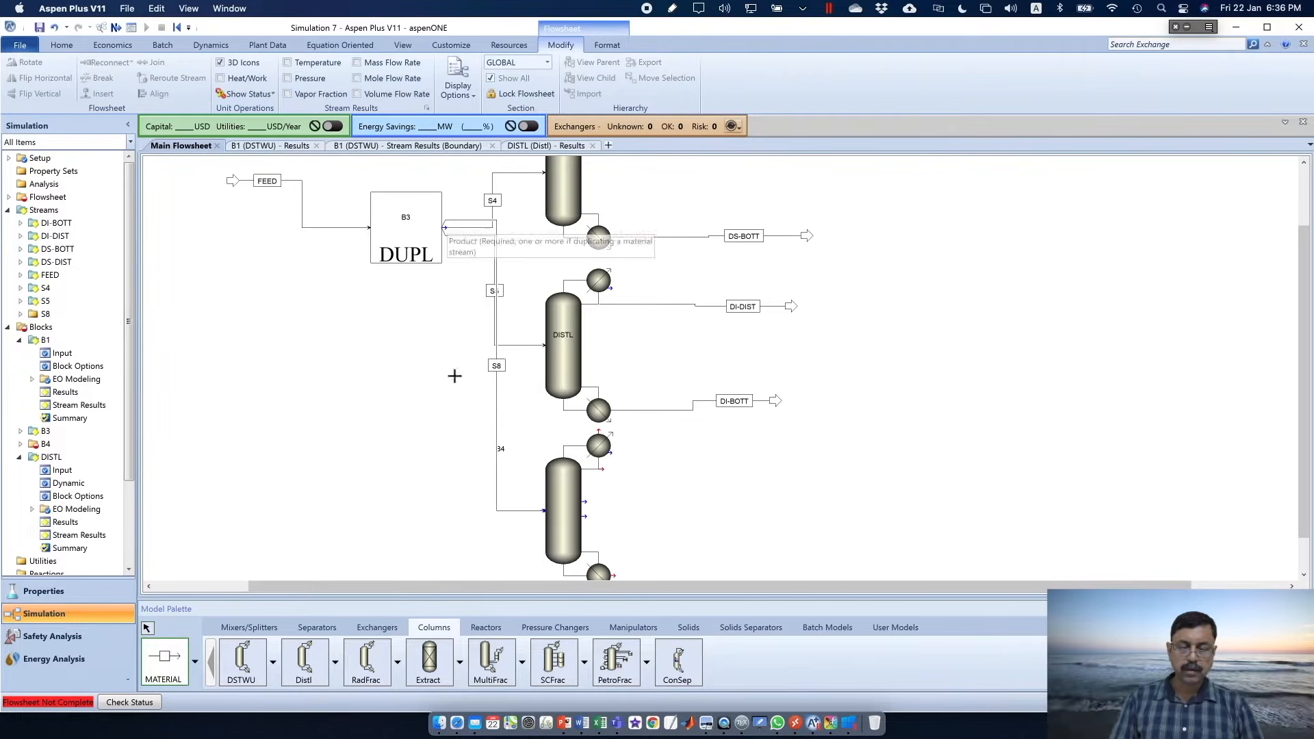
click(601, 468)
click(753, 465)
drag(1304, 503, 1304, 532)
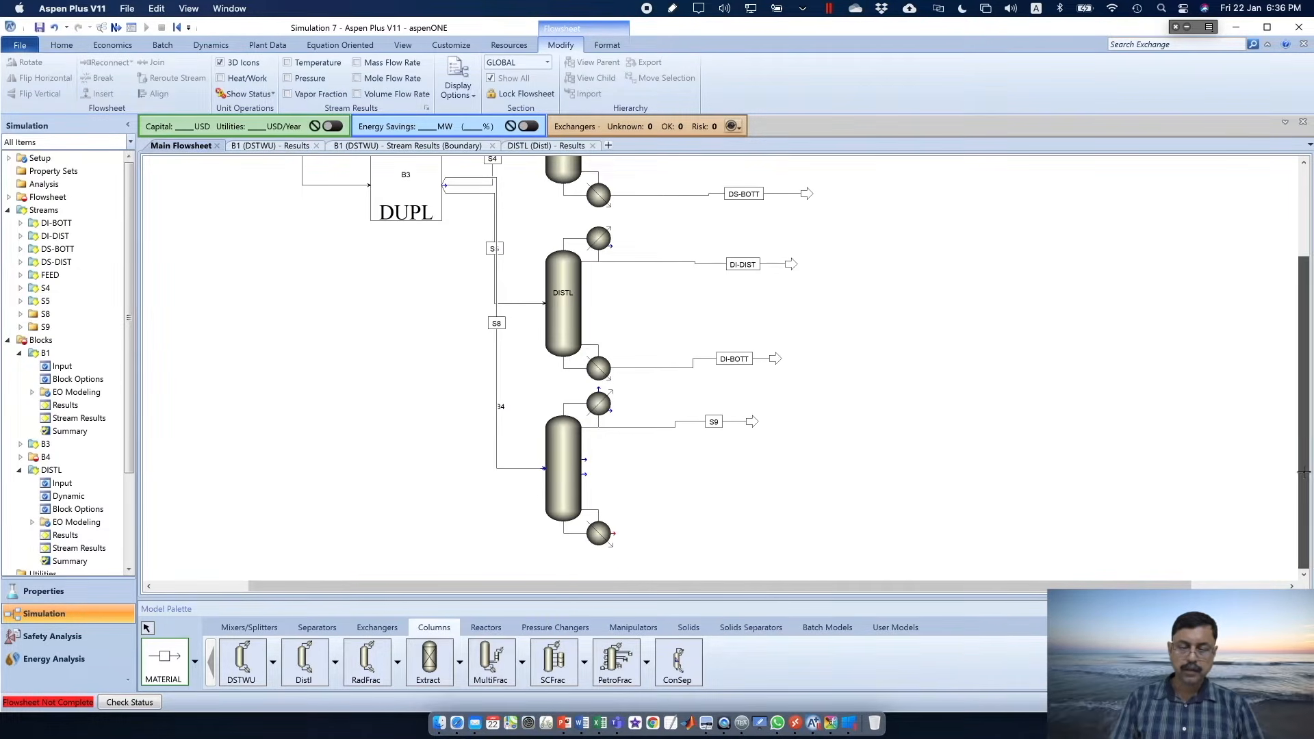
click(613, 534)
click(774, 532)
key(Escape)
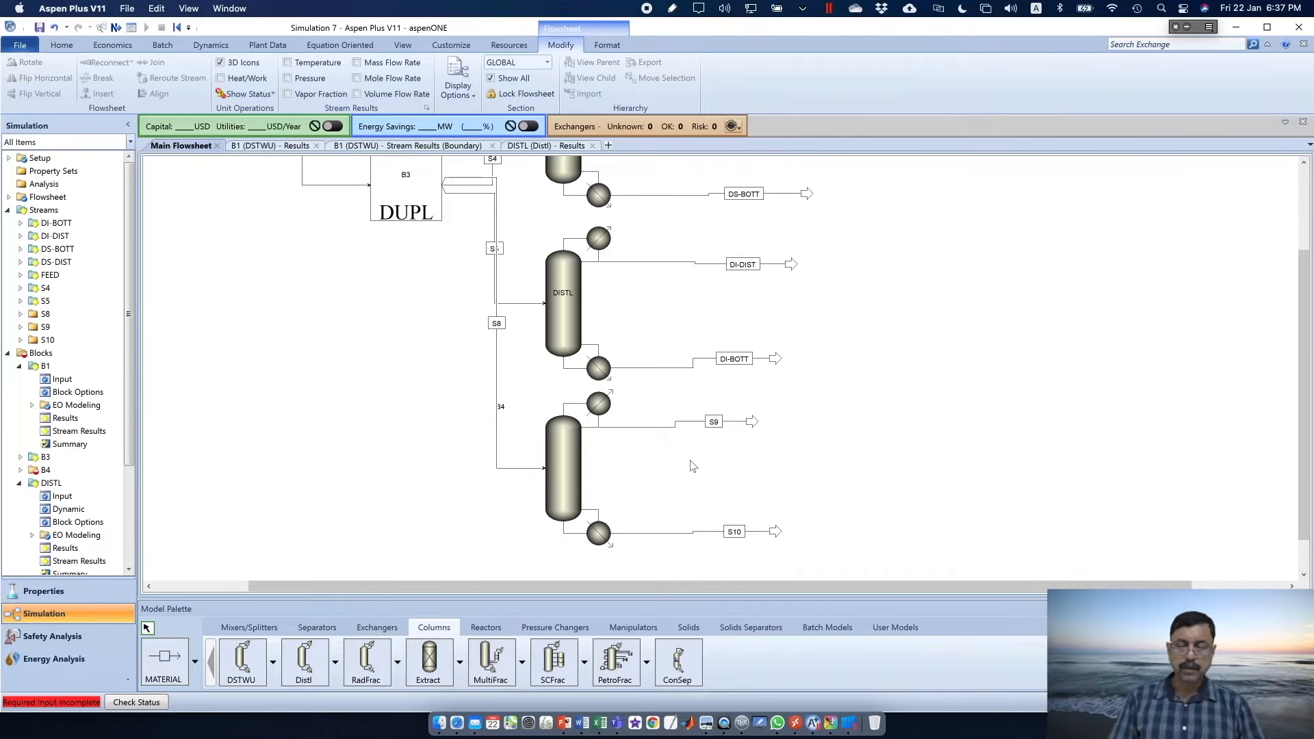
Rename the RadFrac column's distillate stream as RA-DIST and its bottoms stream as RA-BOTT
double_click(714, 421)
text(RA-)
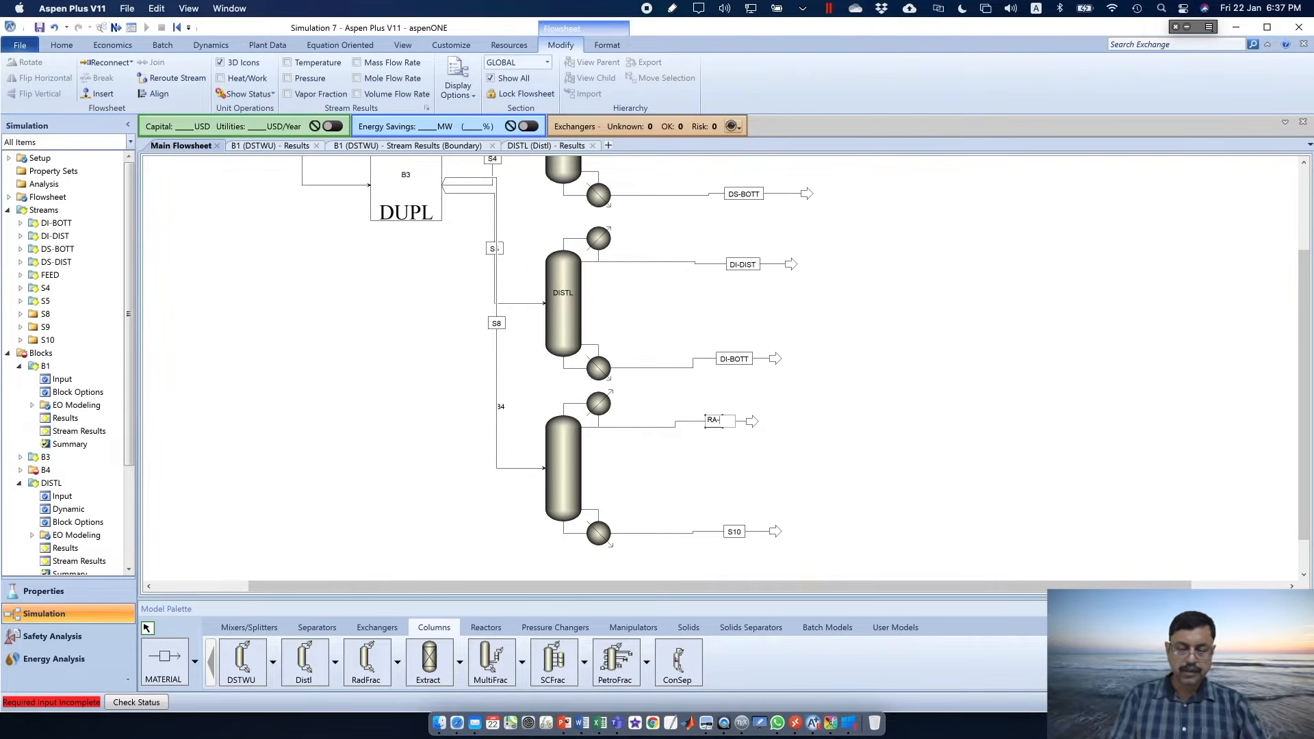
text(DIST)
double_click(733, 531)
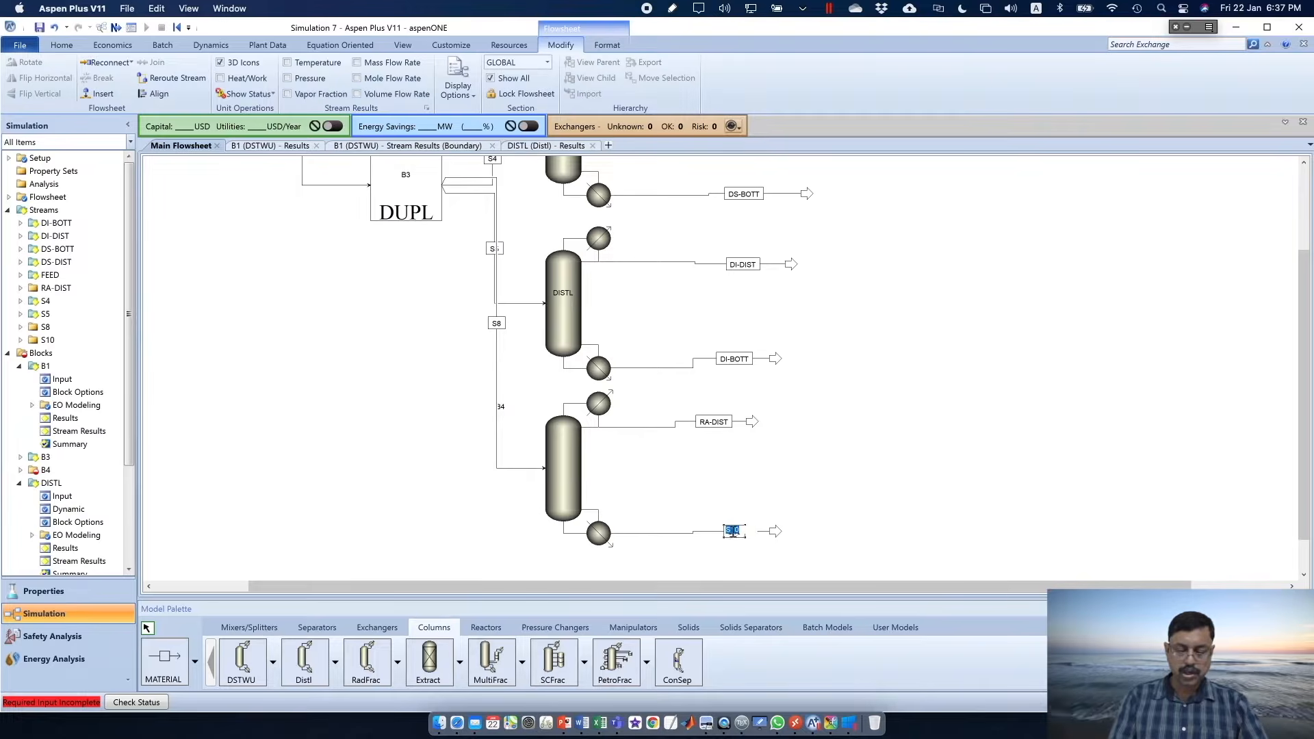
text(RA-BOTT)
key(Return)
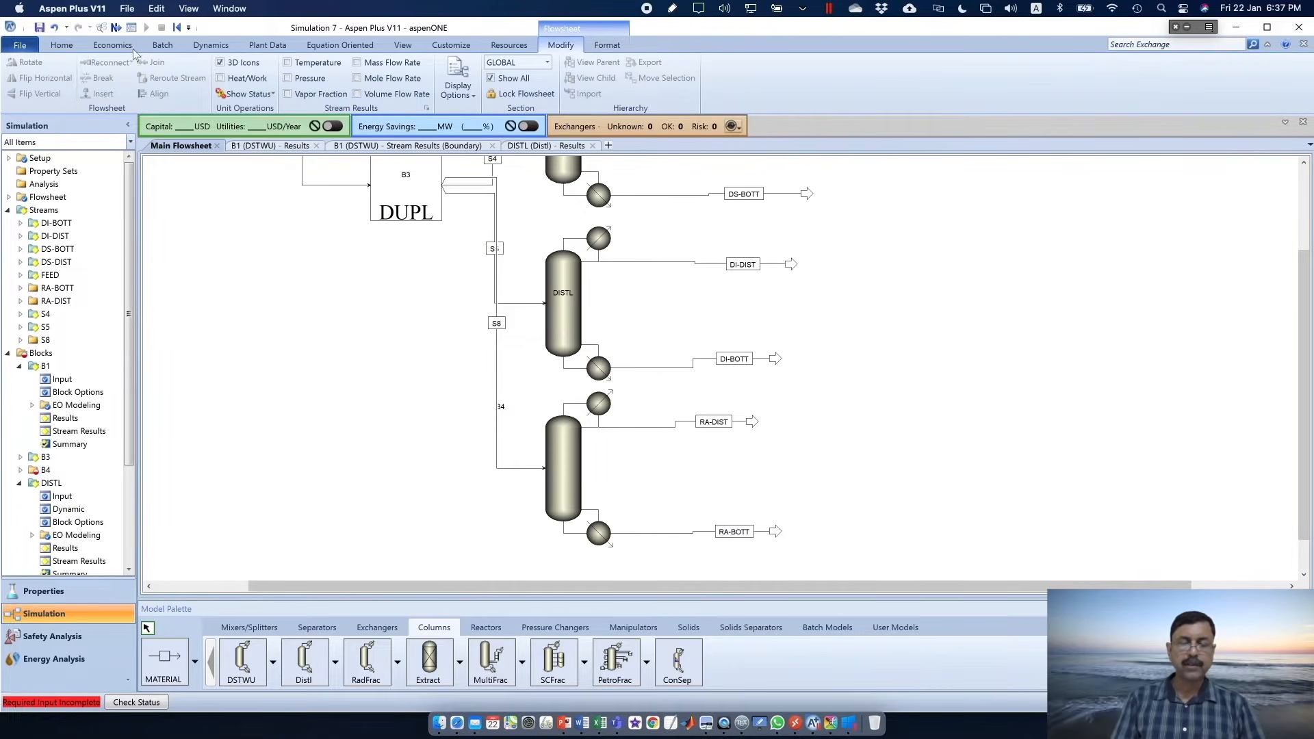
Configure RadFrac block B4 with 9 stages and a Total condenser, keeping the Equilibrium calculation type and Kettle reboiler
click(116, 27)
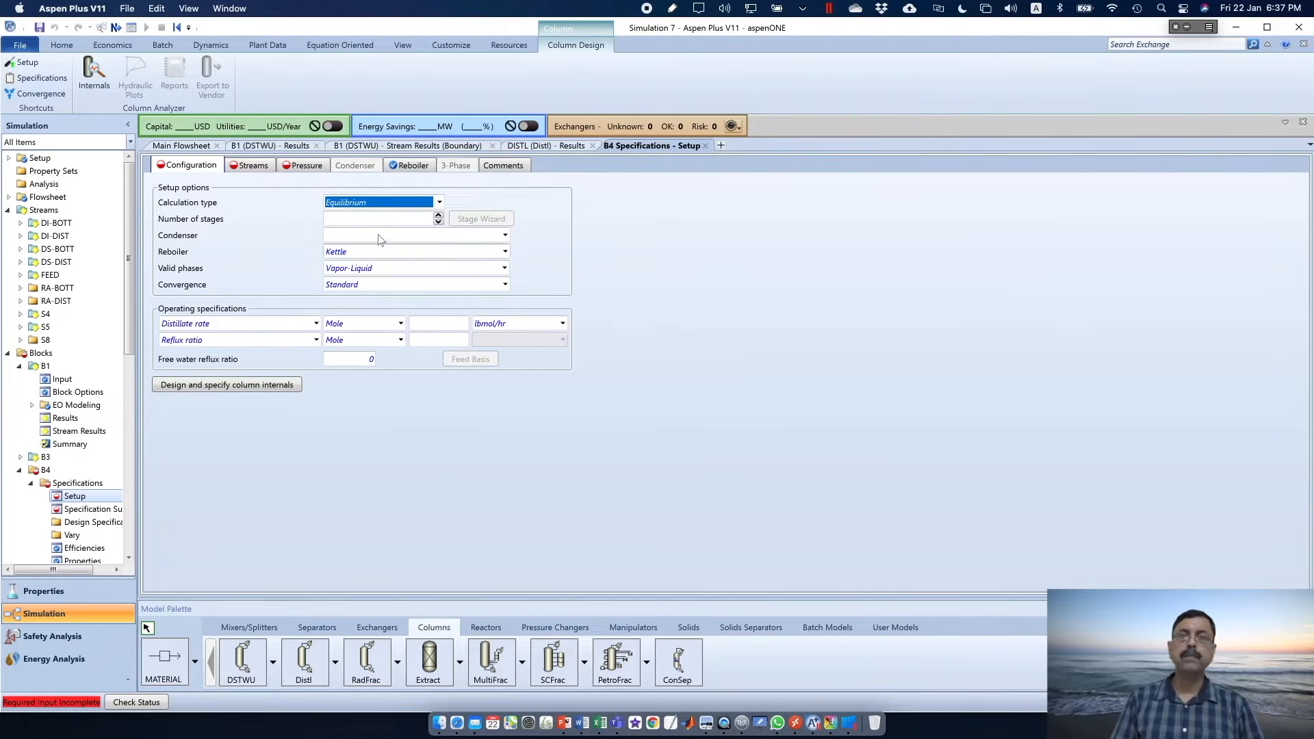
click(439, 202)
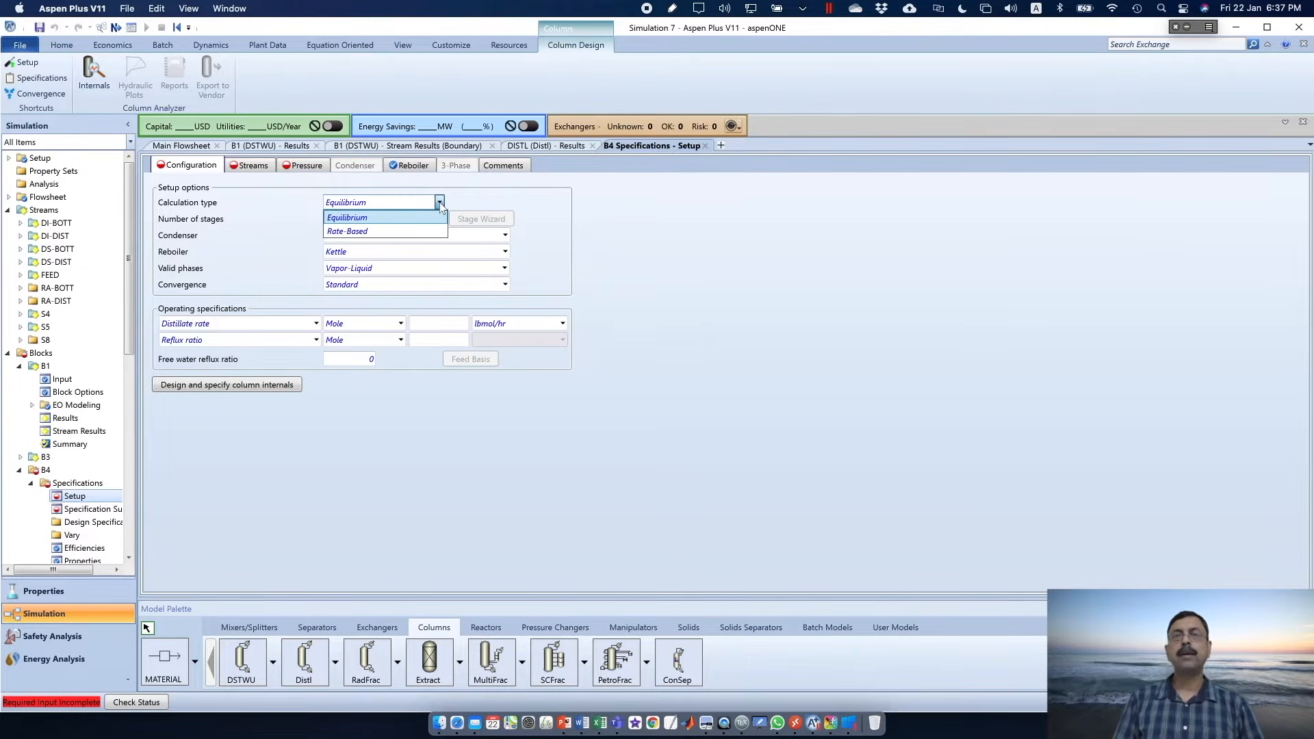
click(440, 205)
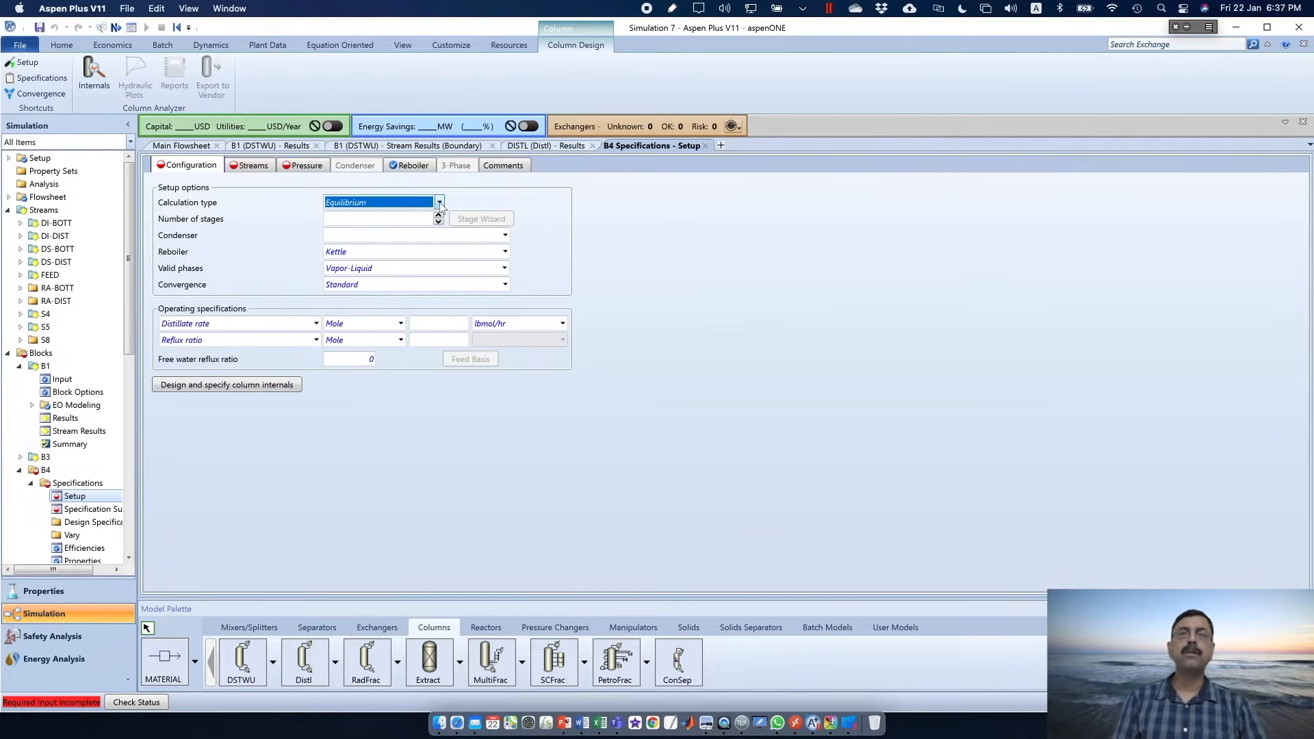
click(602, 209)
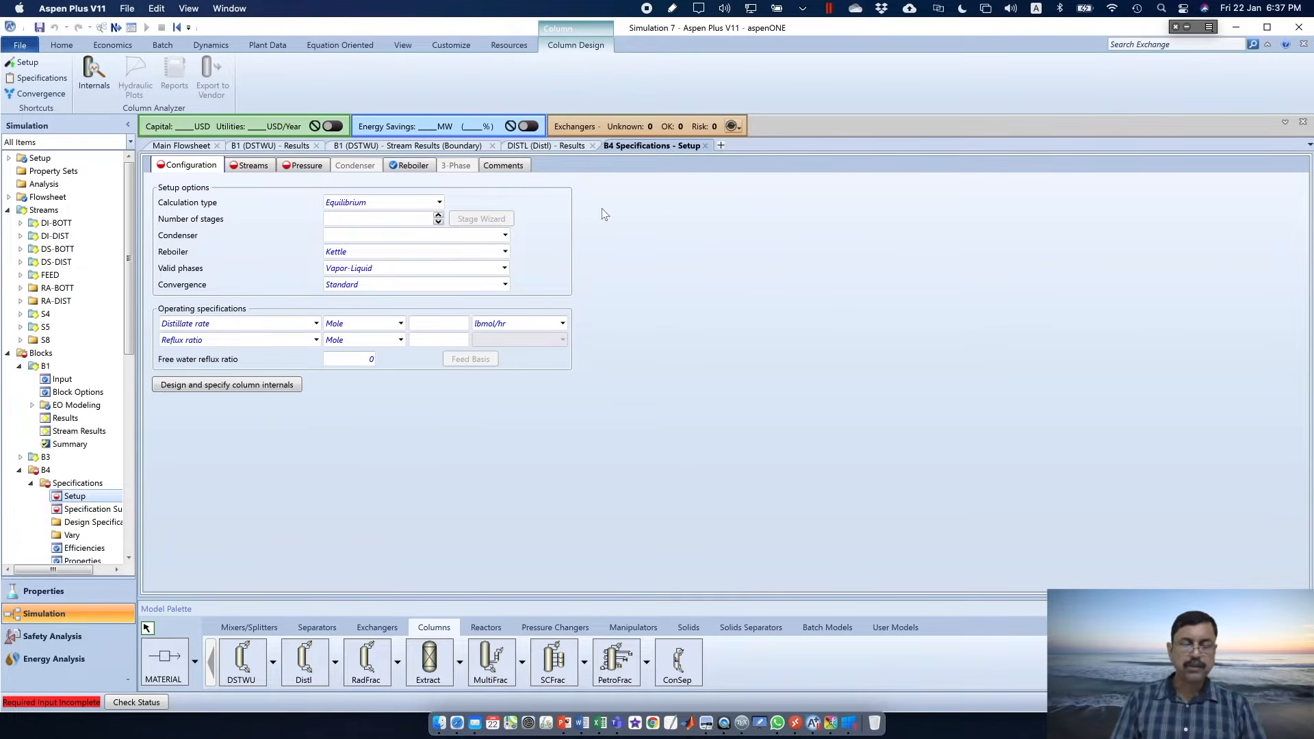
click(366, 219)
text(9)
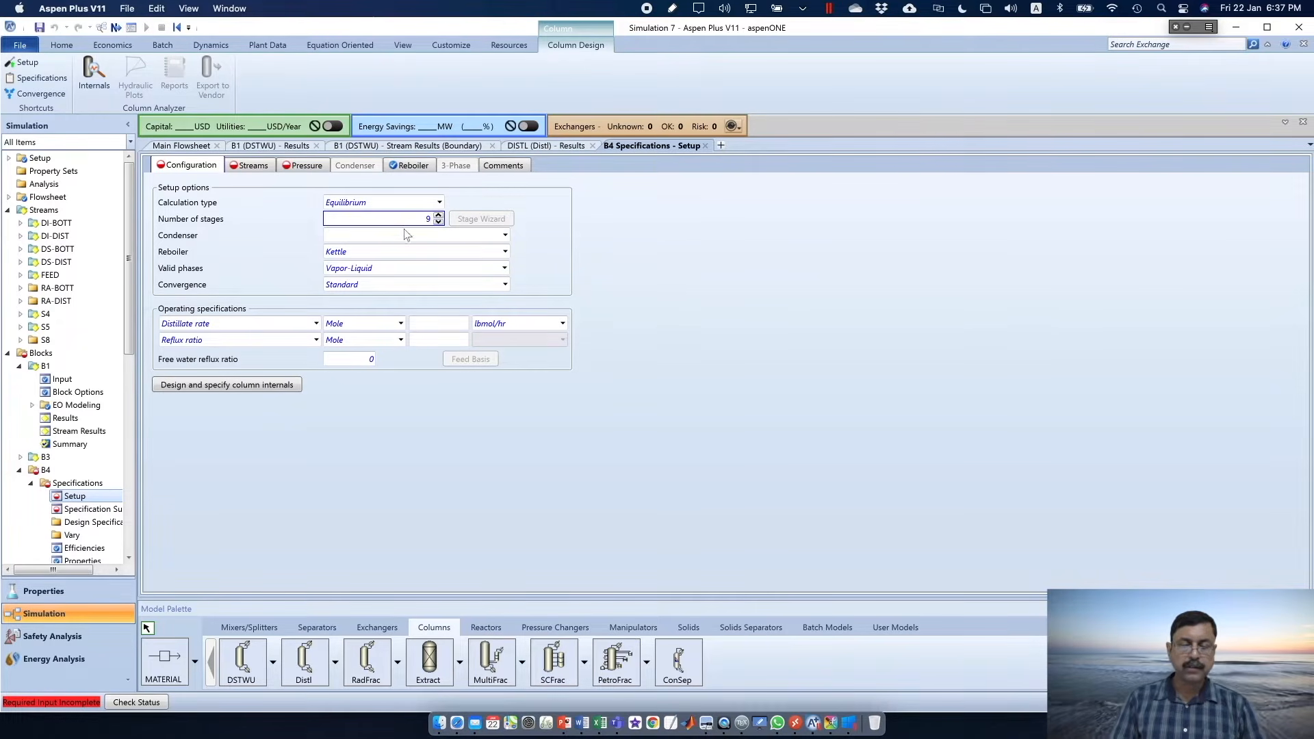
click(505, 235)
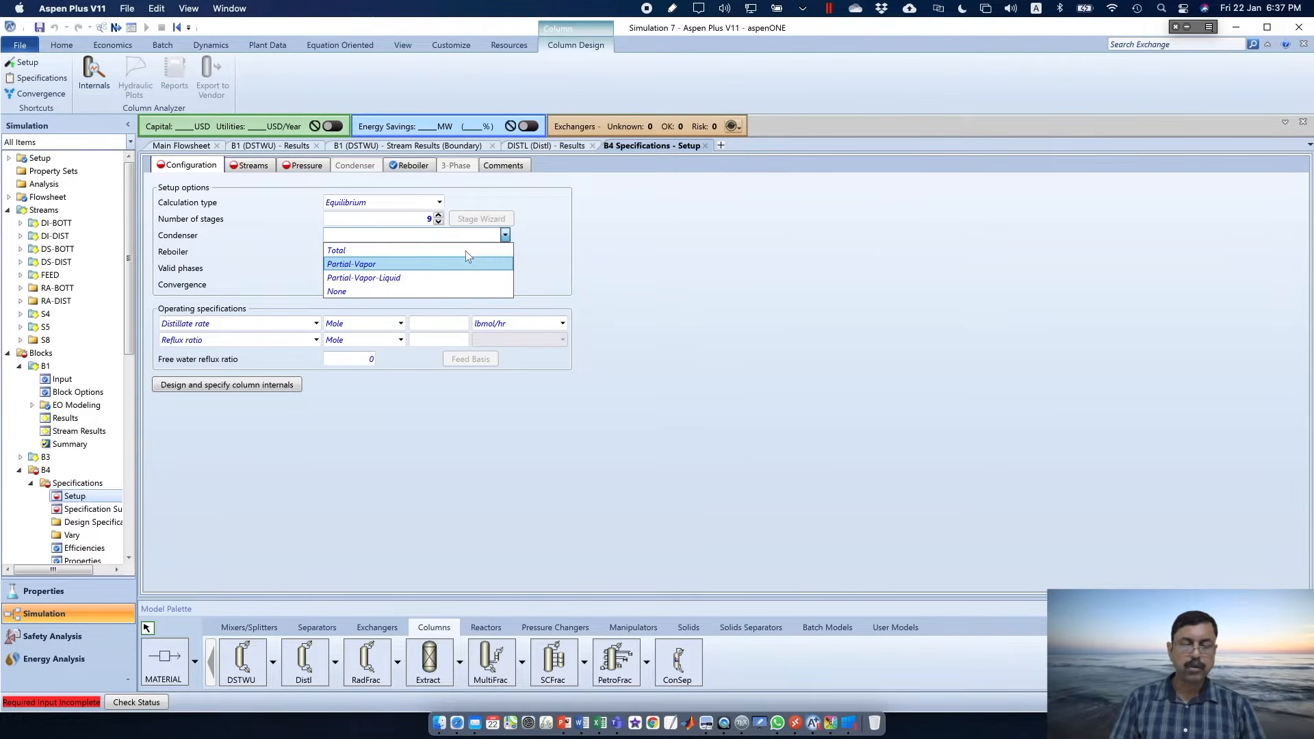
click(466, 250)
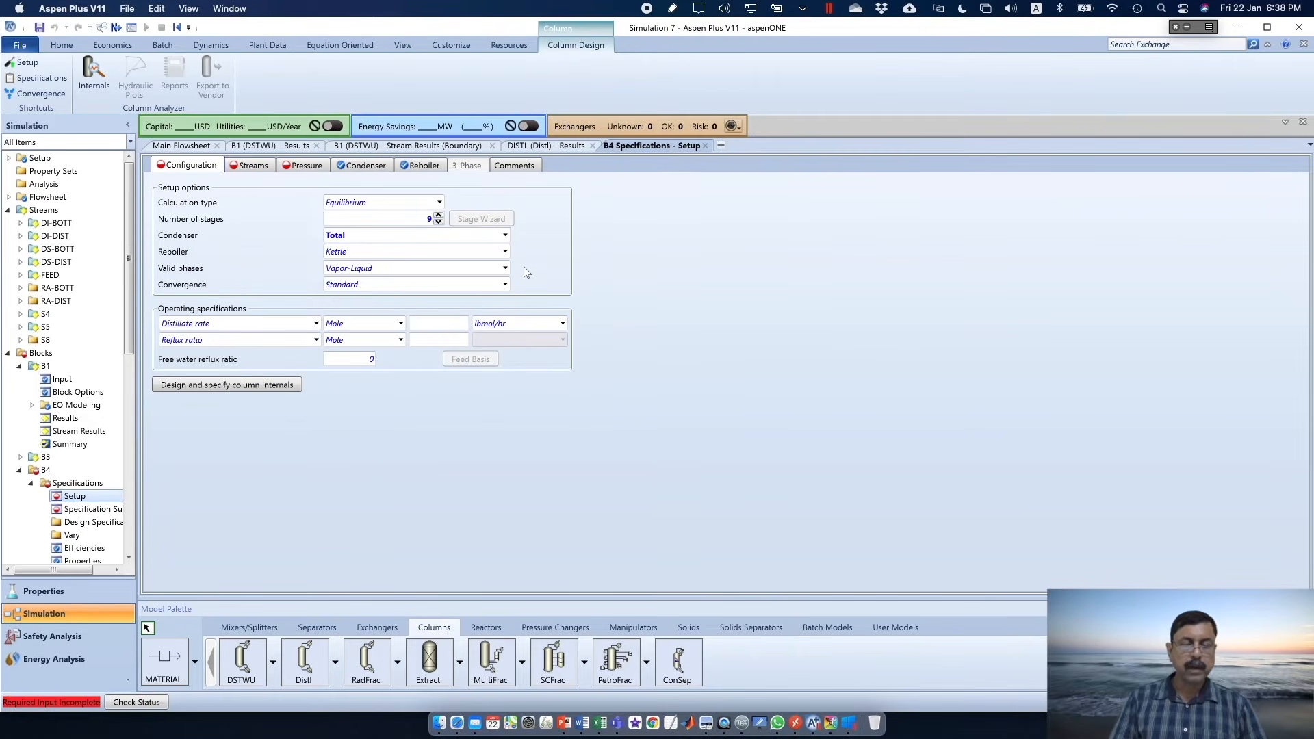
click(505, 252)
click(505, 253)
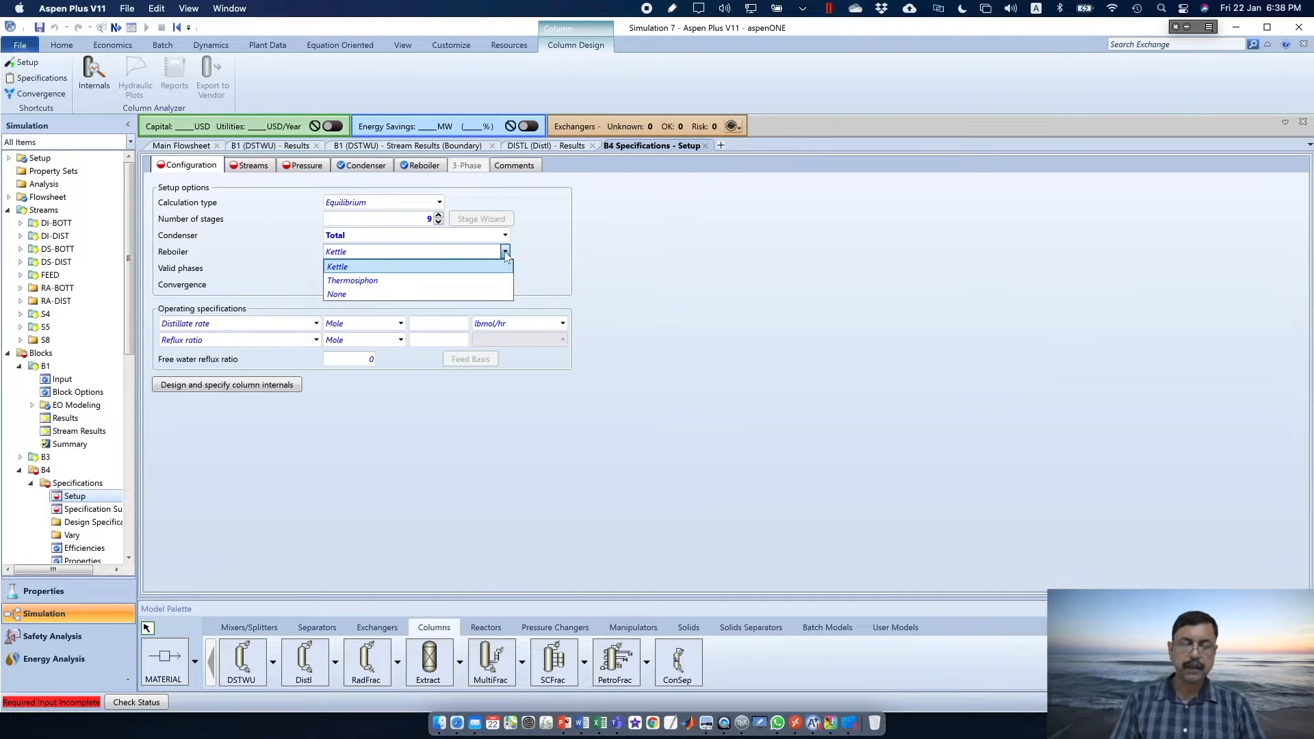
click(547, 263)
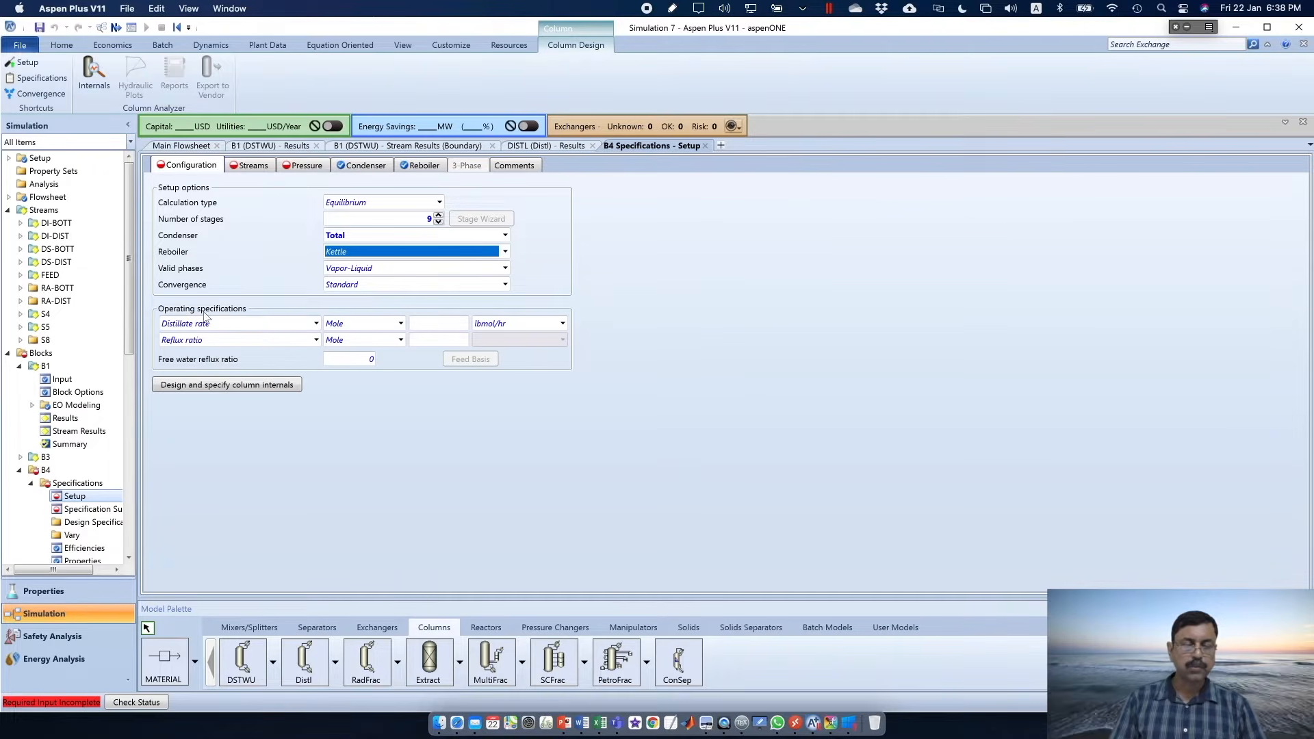
Using the DSTWU results, specify B4's molar distillate to feed ratio as 0.3 and its molar reflux ratio as 0.790385
click(317, 325)
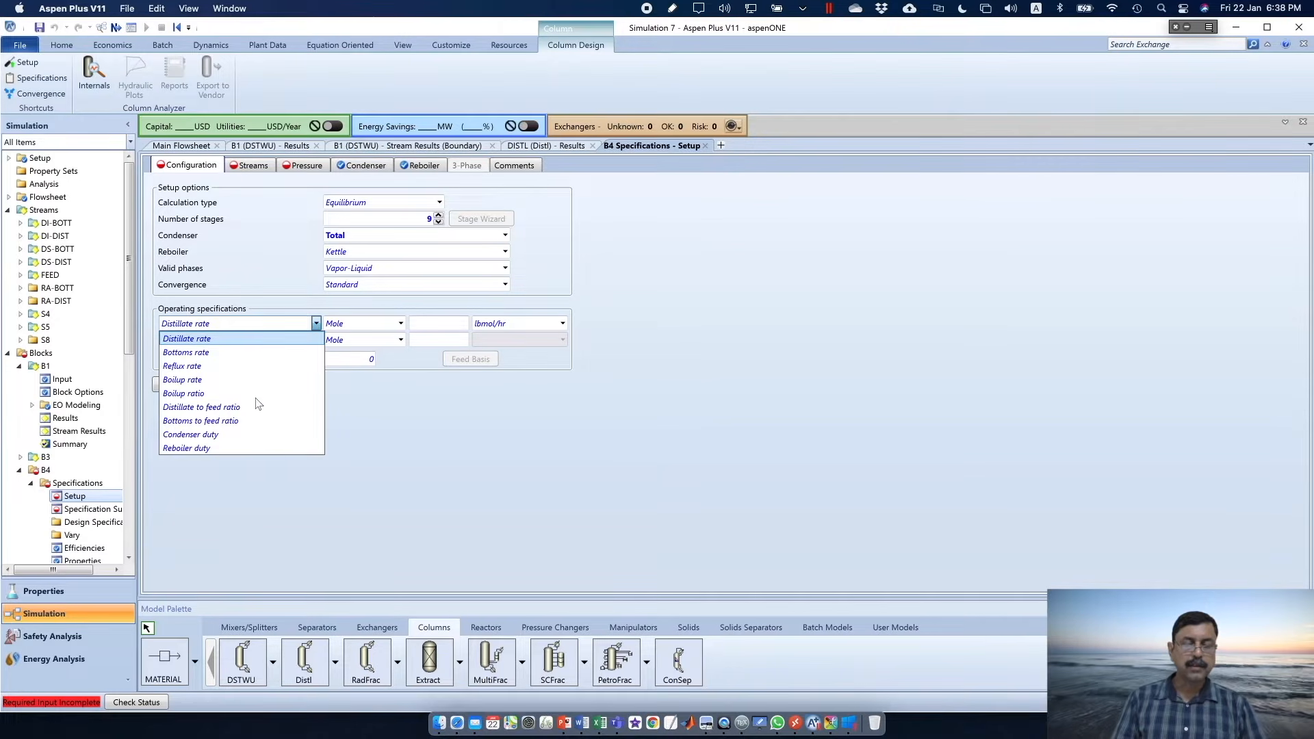
click(236, 408)
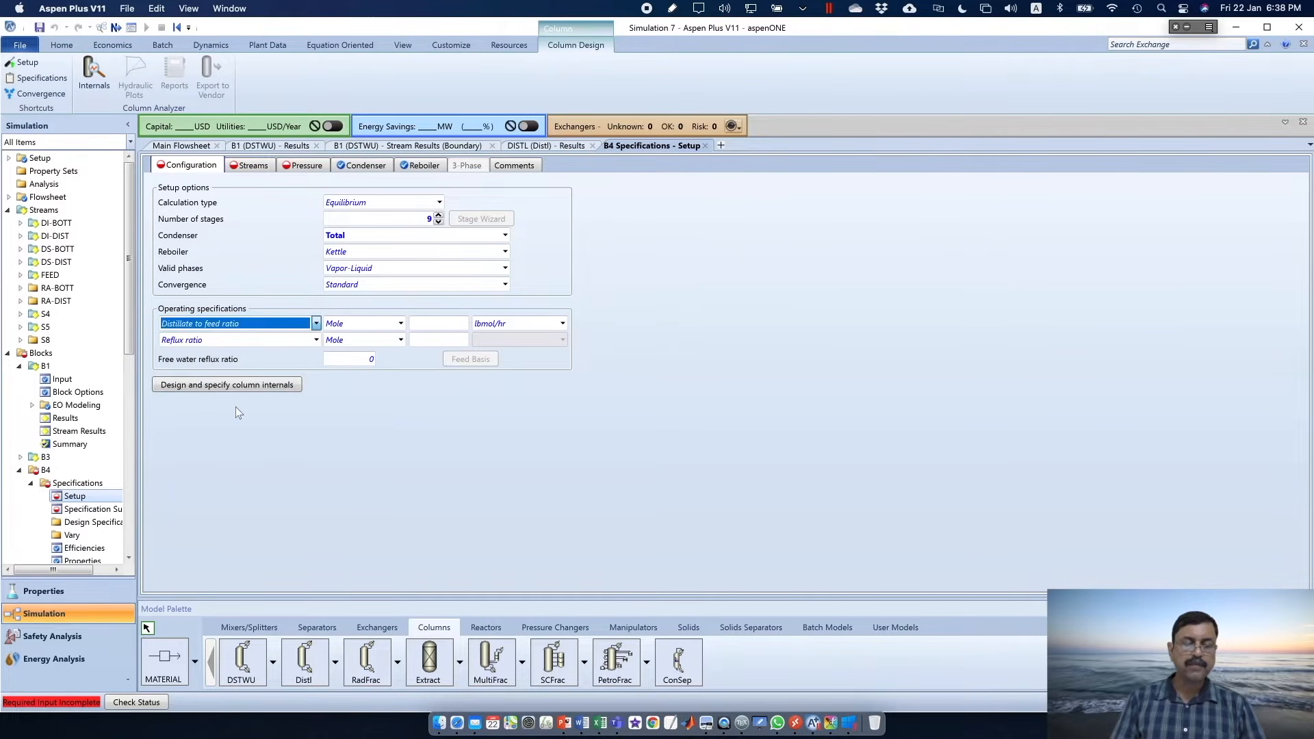
click(267, 147)
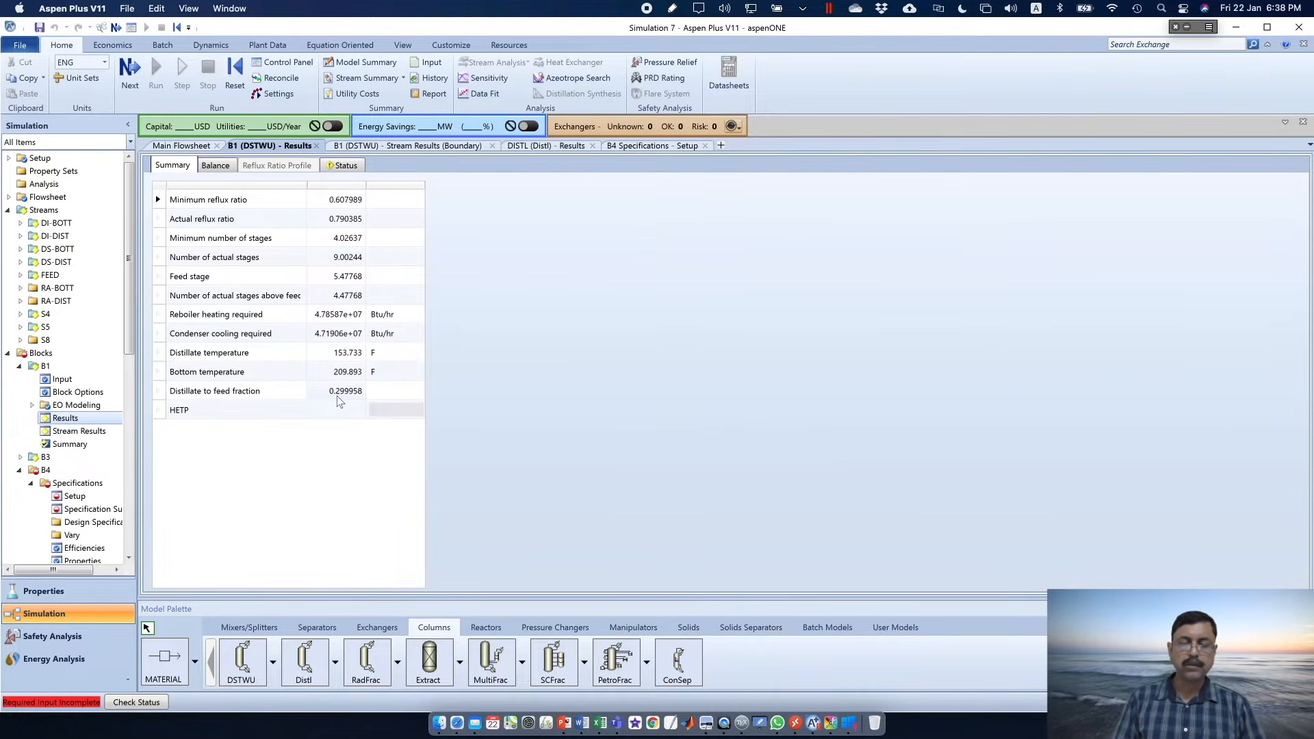
click(651, 146)
click(431, 325)
text(0.3)
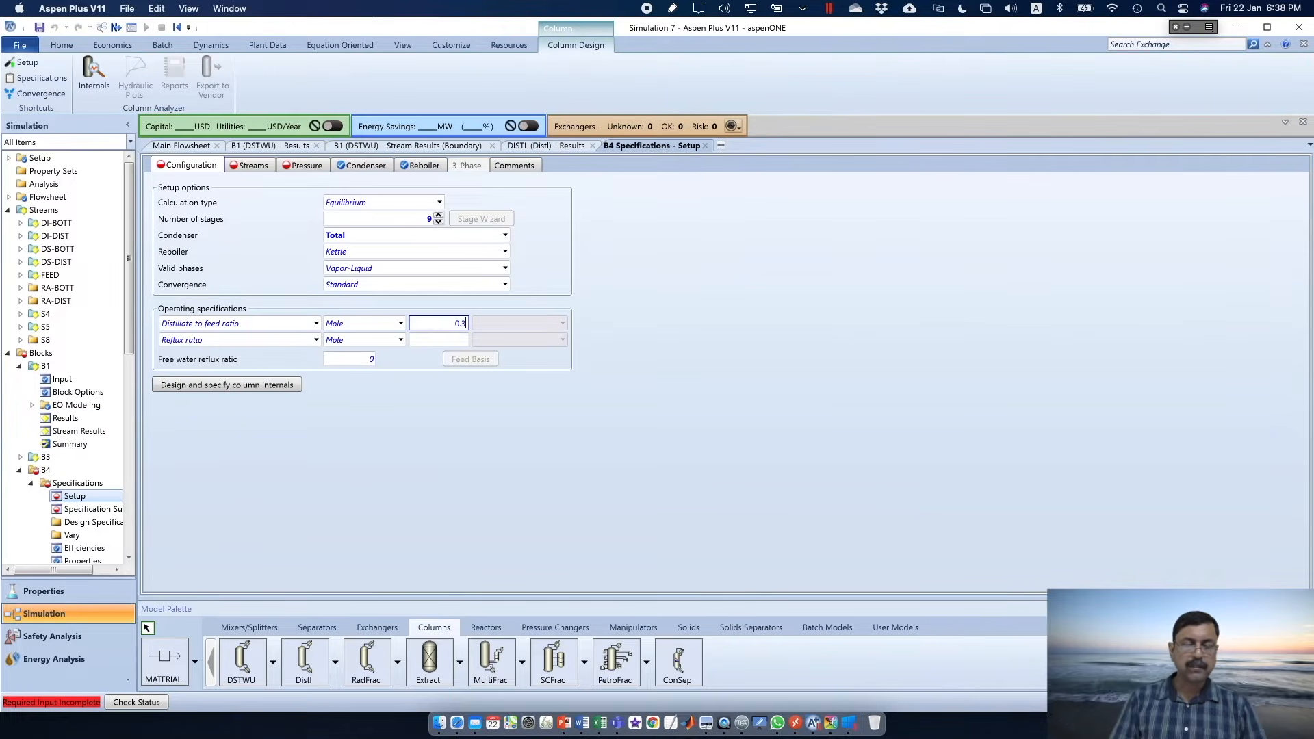
click(287, 146)
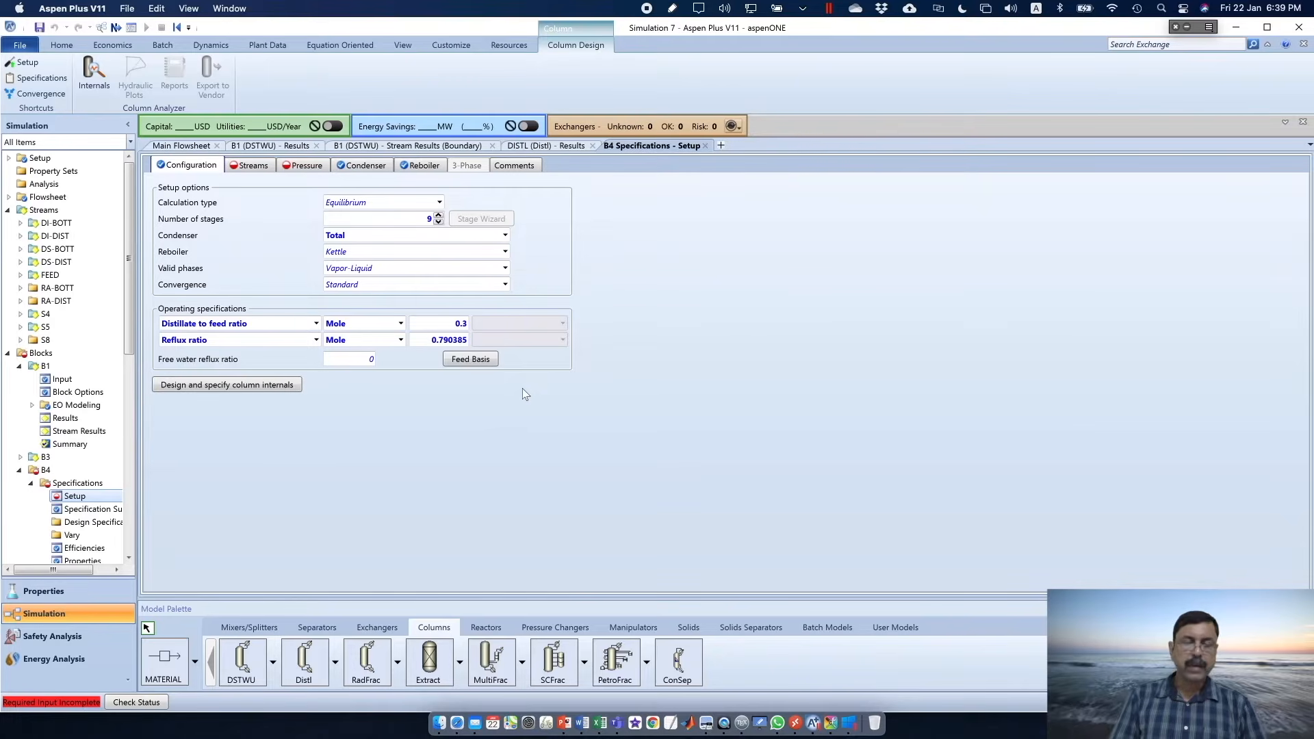
Place feed stream S8 on stage 5 of B4 with the On-Stage convention
click(253, 165)
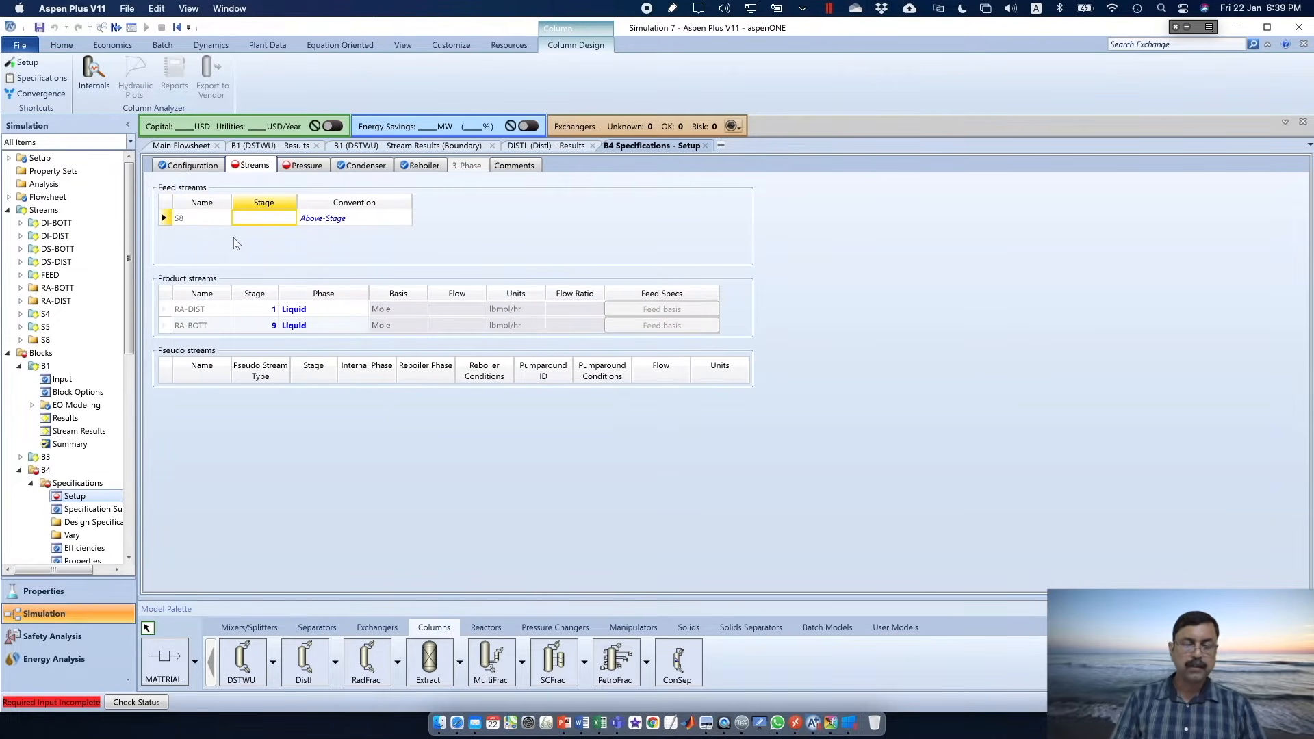
text(5)
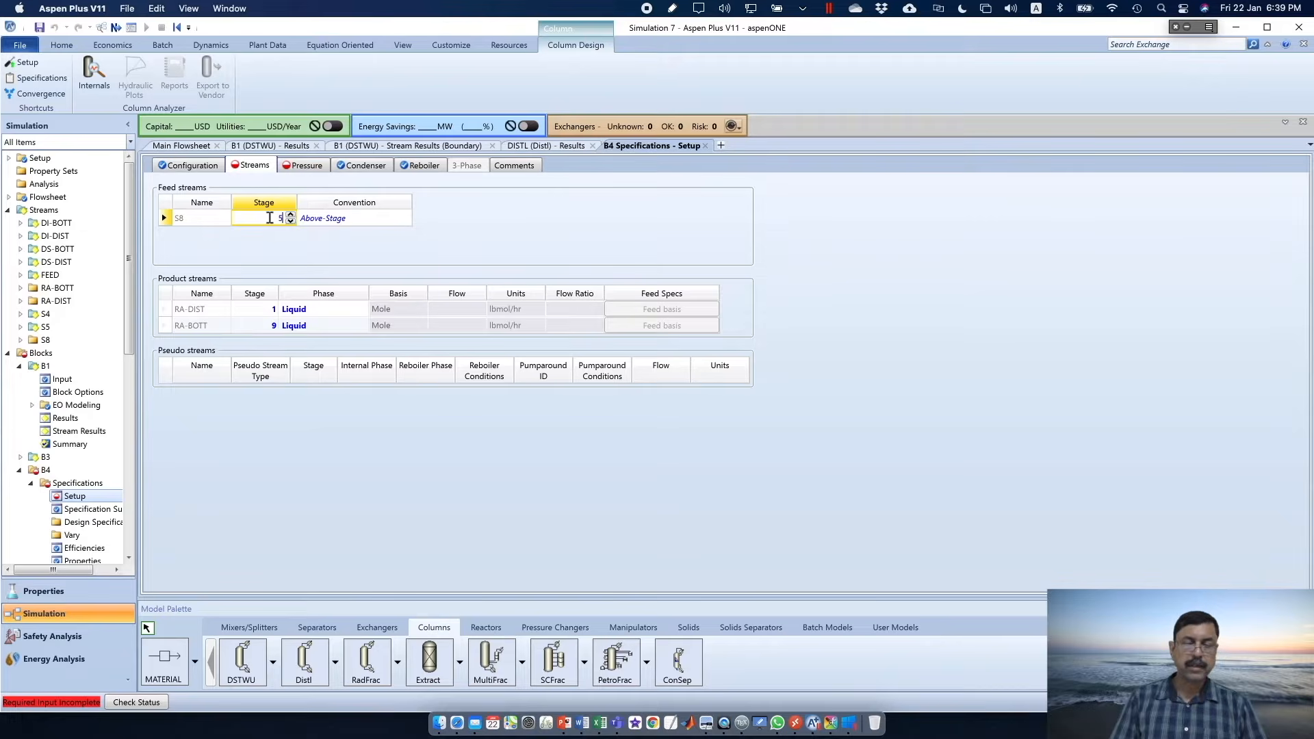
click(407, 219)
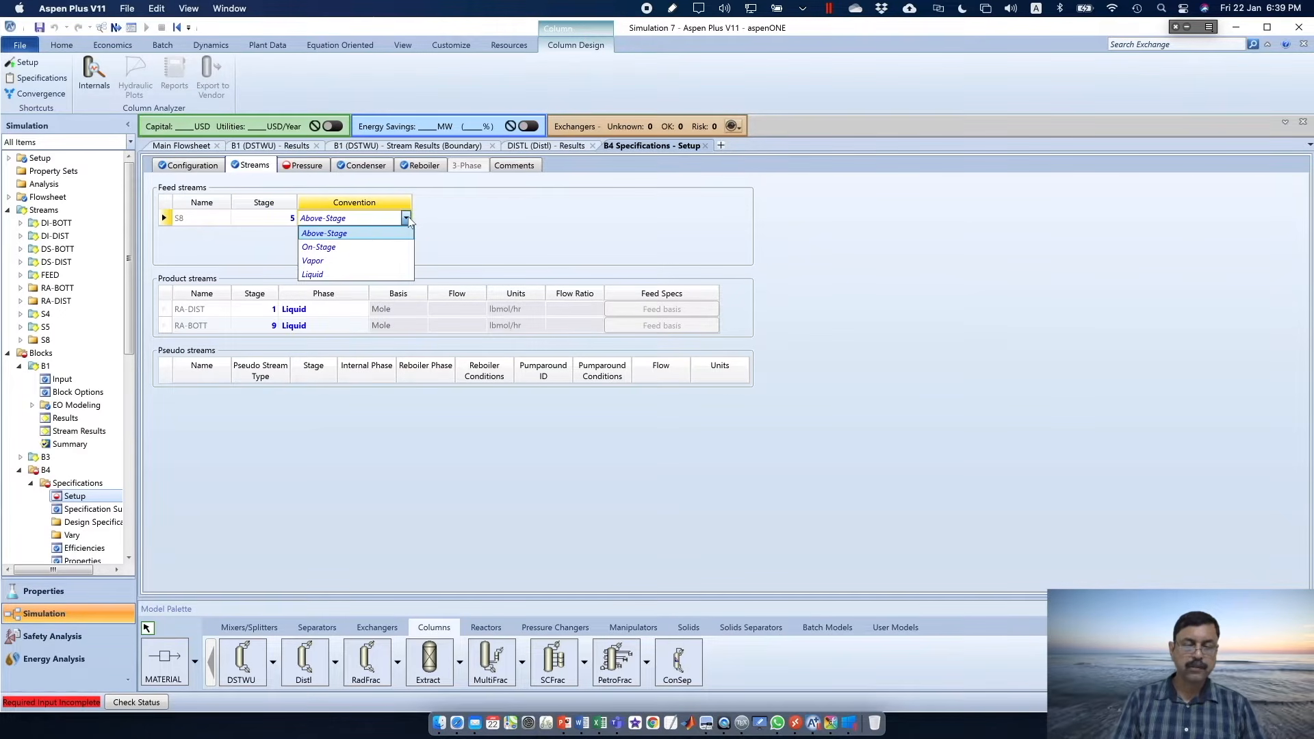
click(369, 247)
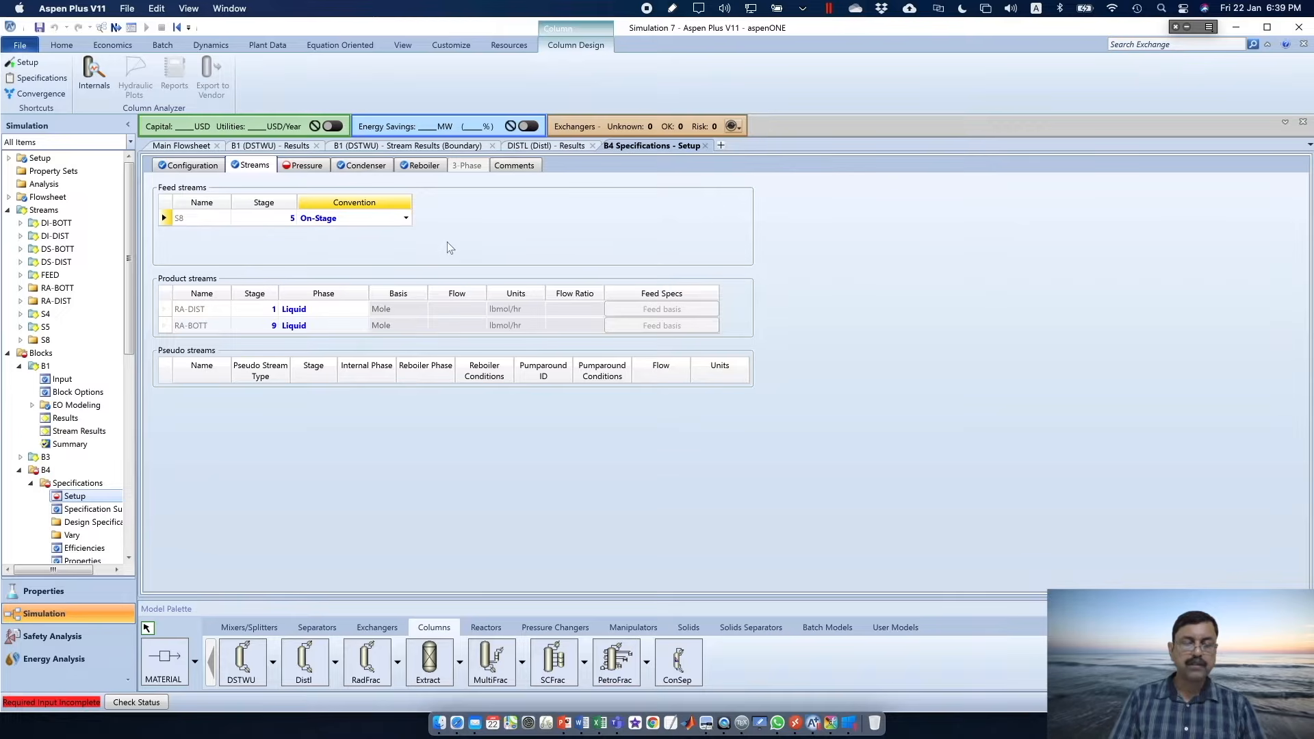
Set B4's stage 1 / condenser pressure to 1 atm
click(308, 167)
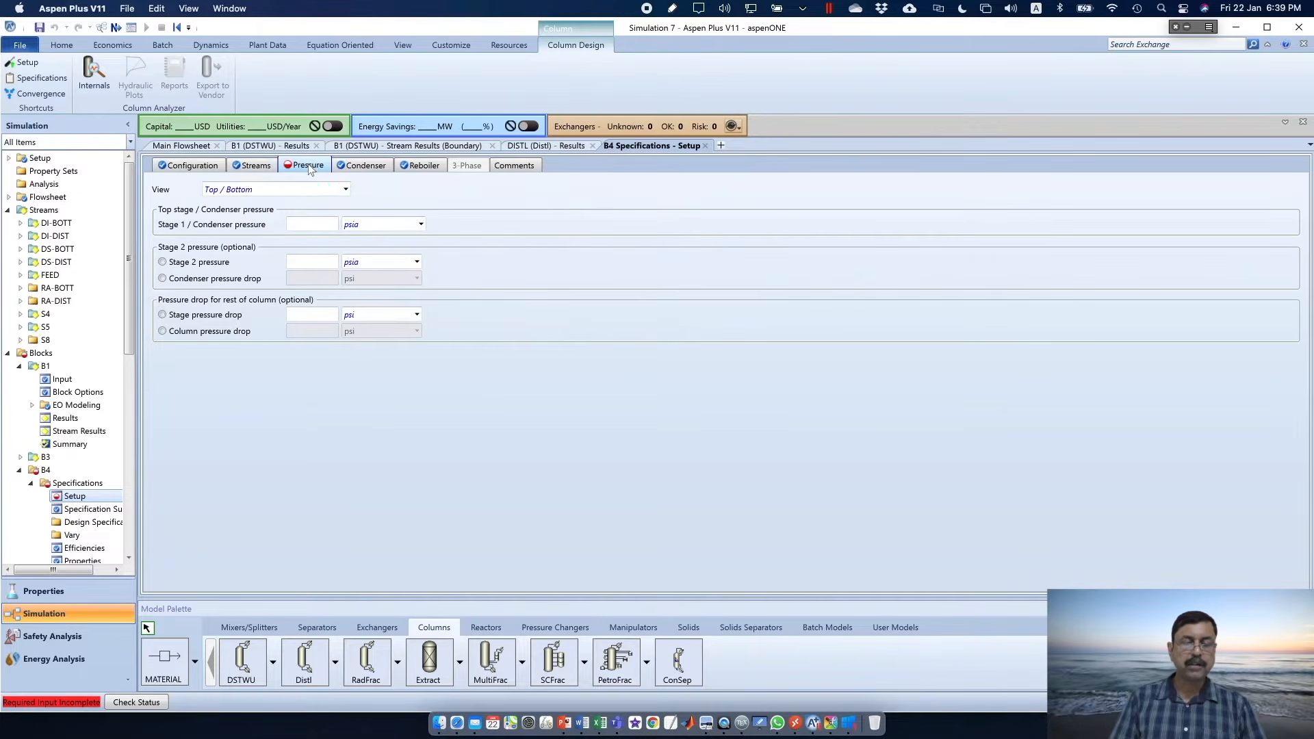
click(420, 226)
scroll(426, 252, up, 5)
scroll(426, 252, up, 3)
click(354, 240)
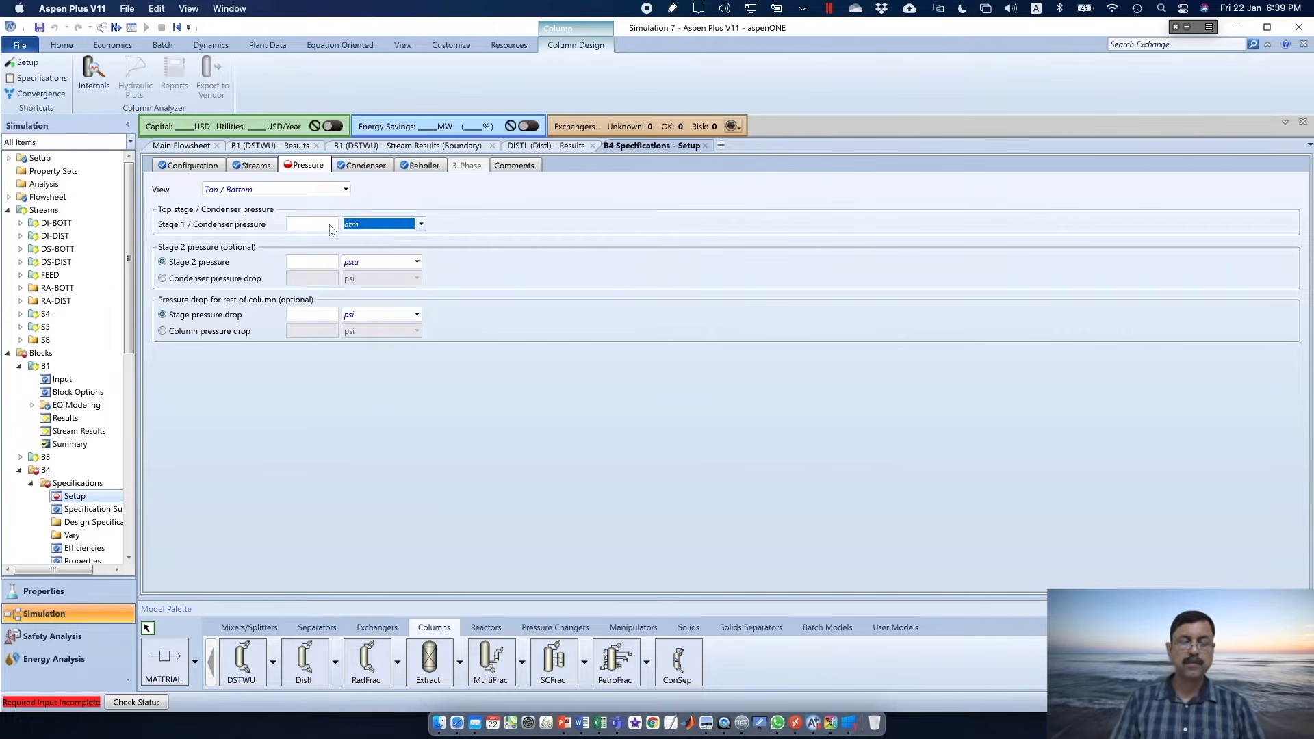
click(331, 225)
text(1)
key(Return)
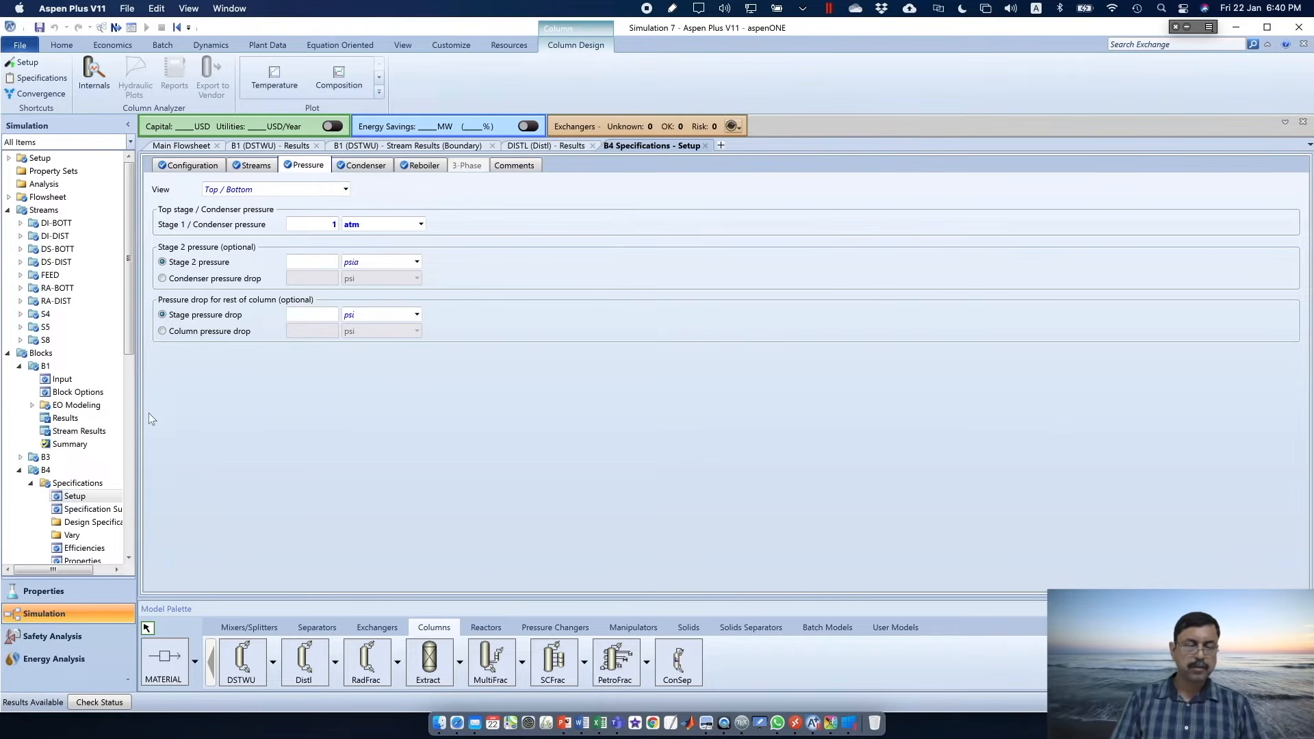
Show the condenser heat duty in MW in B4's results and compare the RadFrac results with the DSTWU results
scroll(124, 410, down, 4)
drag(124, 412, 125, 425)
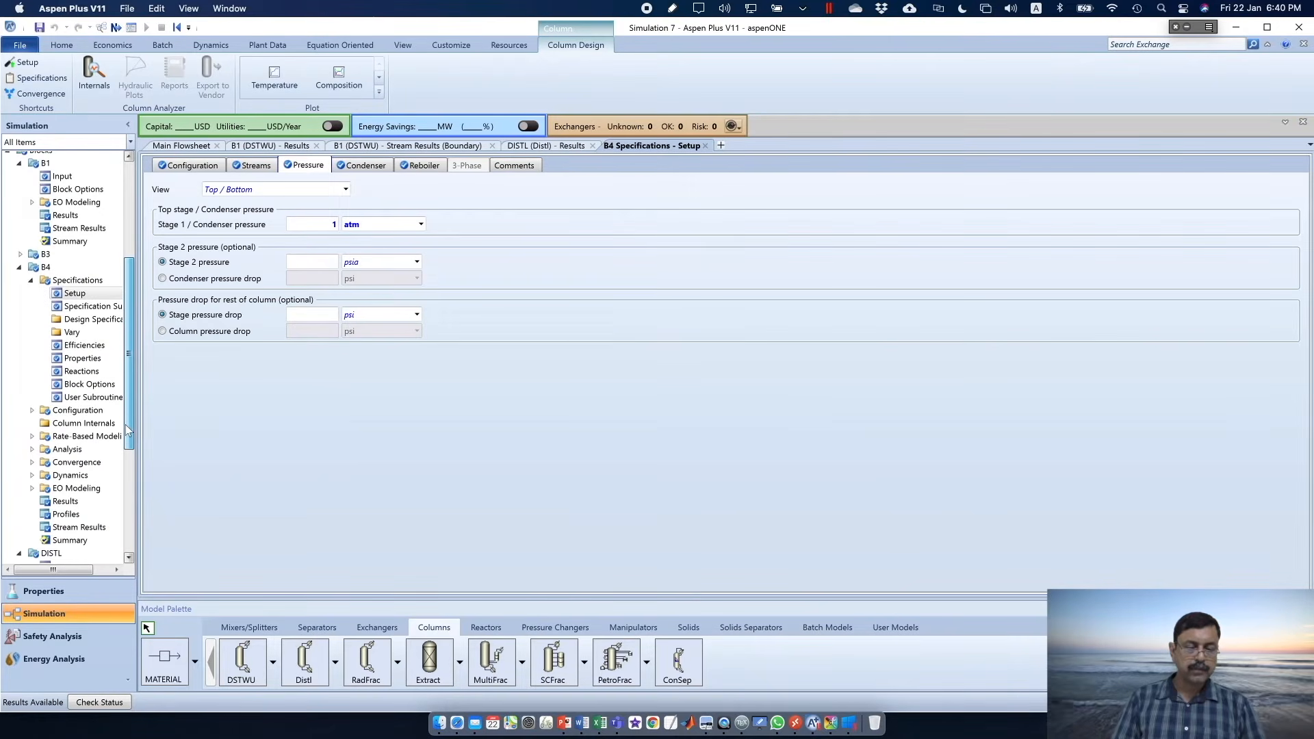
click(74, 501)
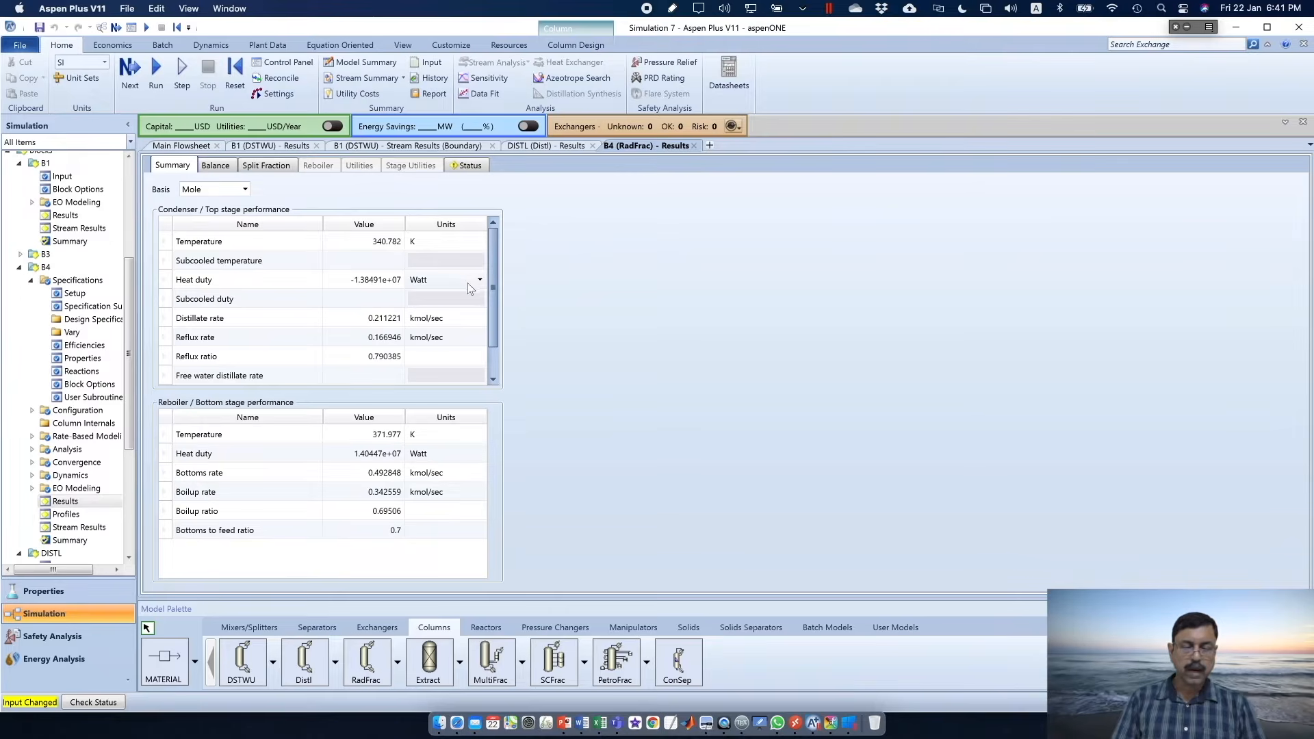
click(479, 280)
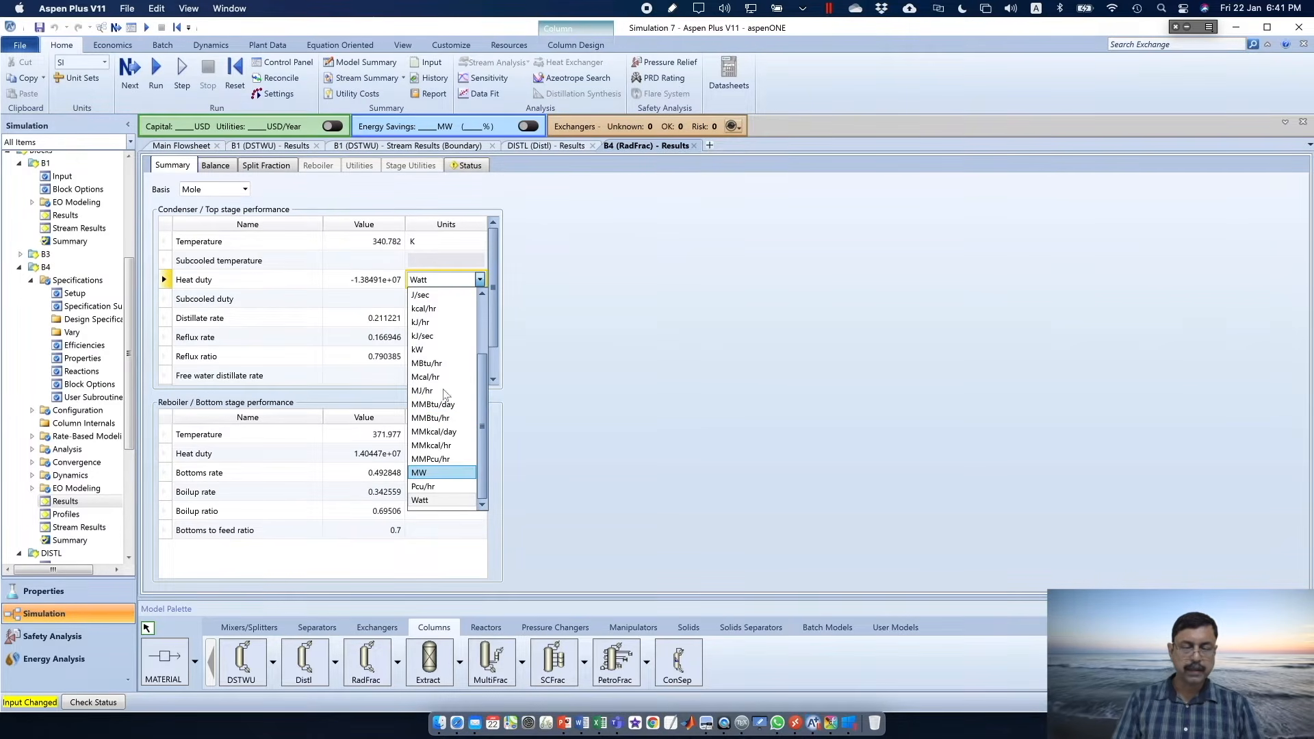
click(431, 472)
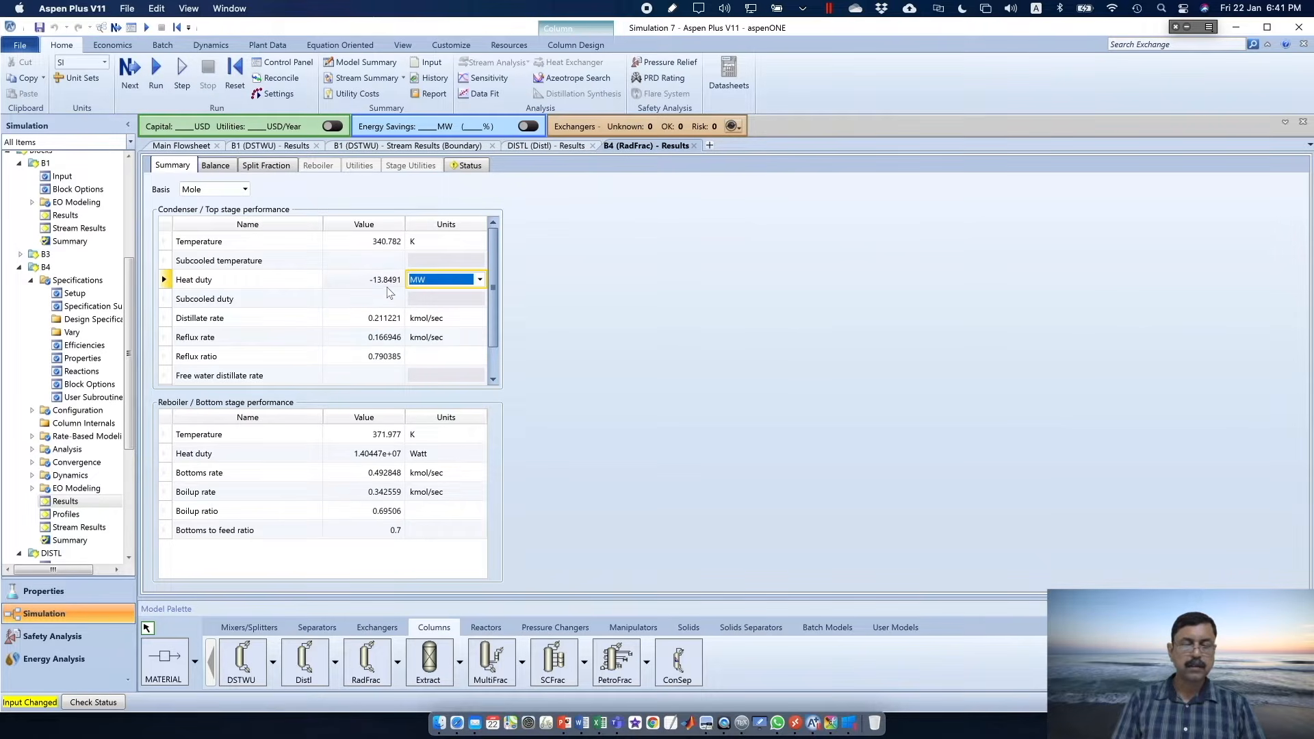
click(280, 147)
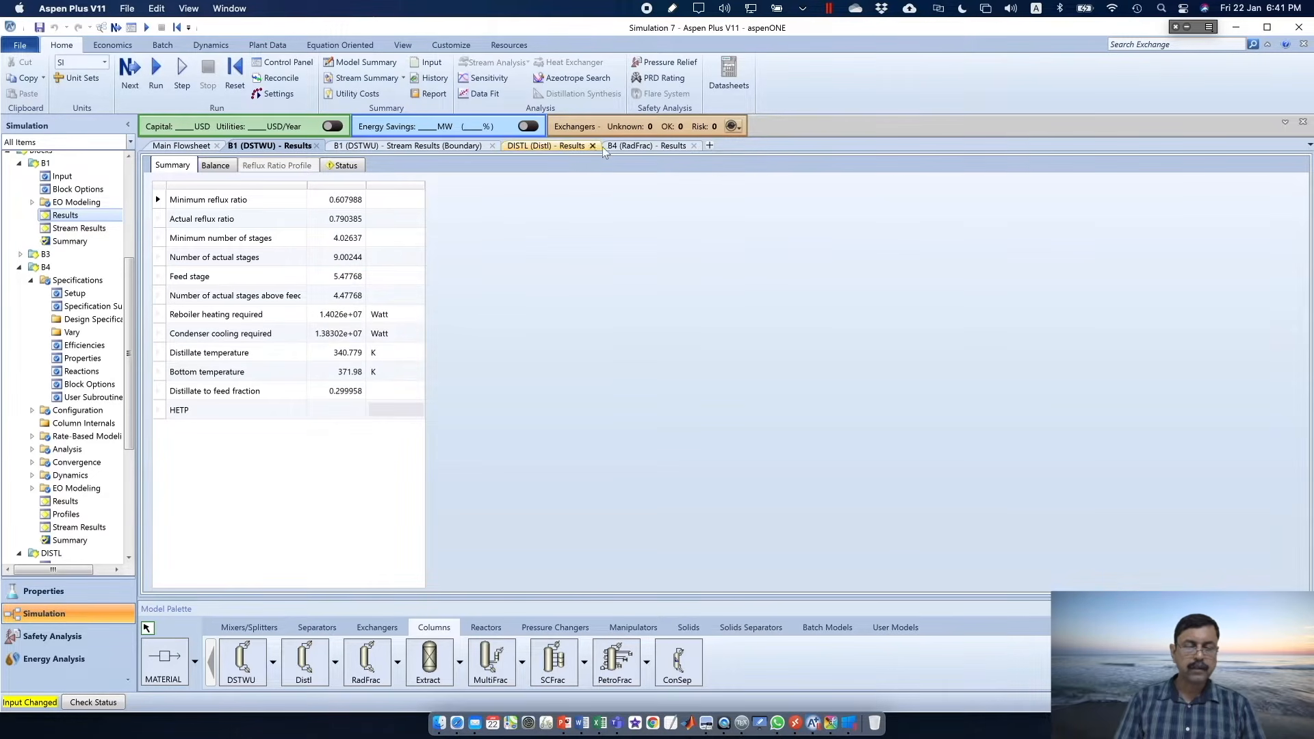
click(638, 148)
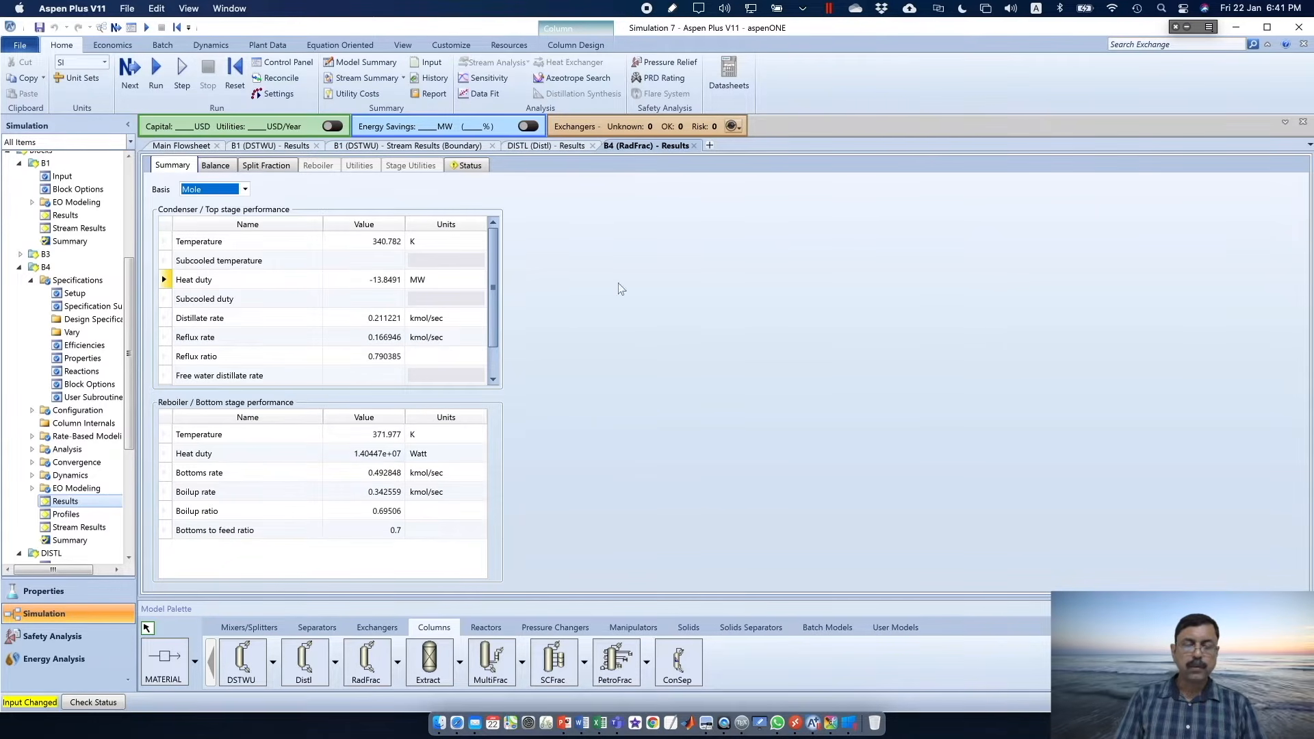
Add the distillate streams DS-DIST and RA-DIST to the DSTWU stream results table beside DI-DIST for comparison
click(427, 146)
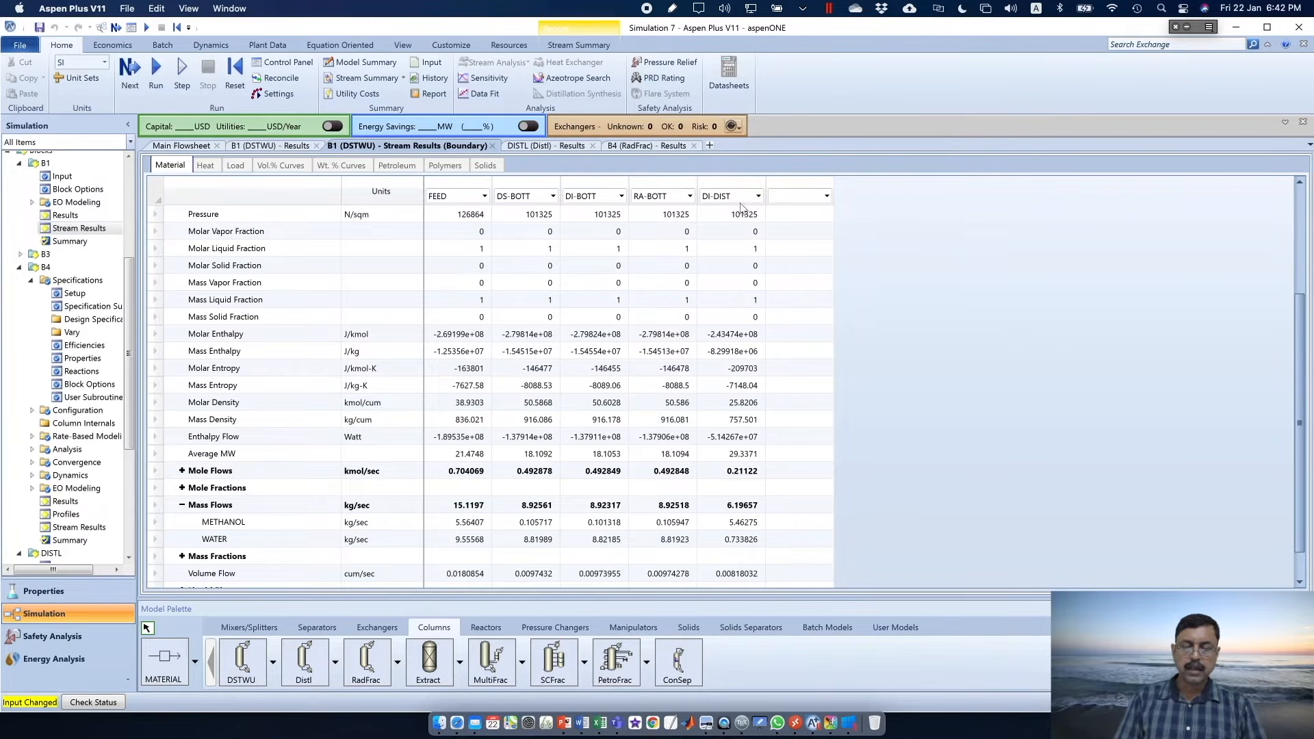
click(758, 196)
click(729, 256)
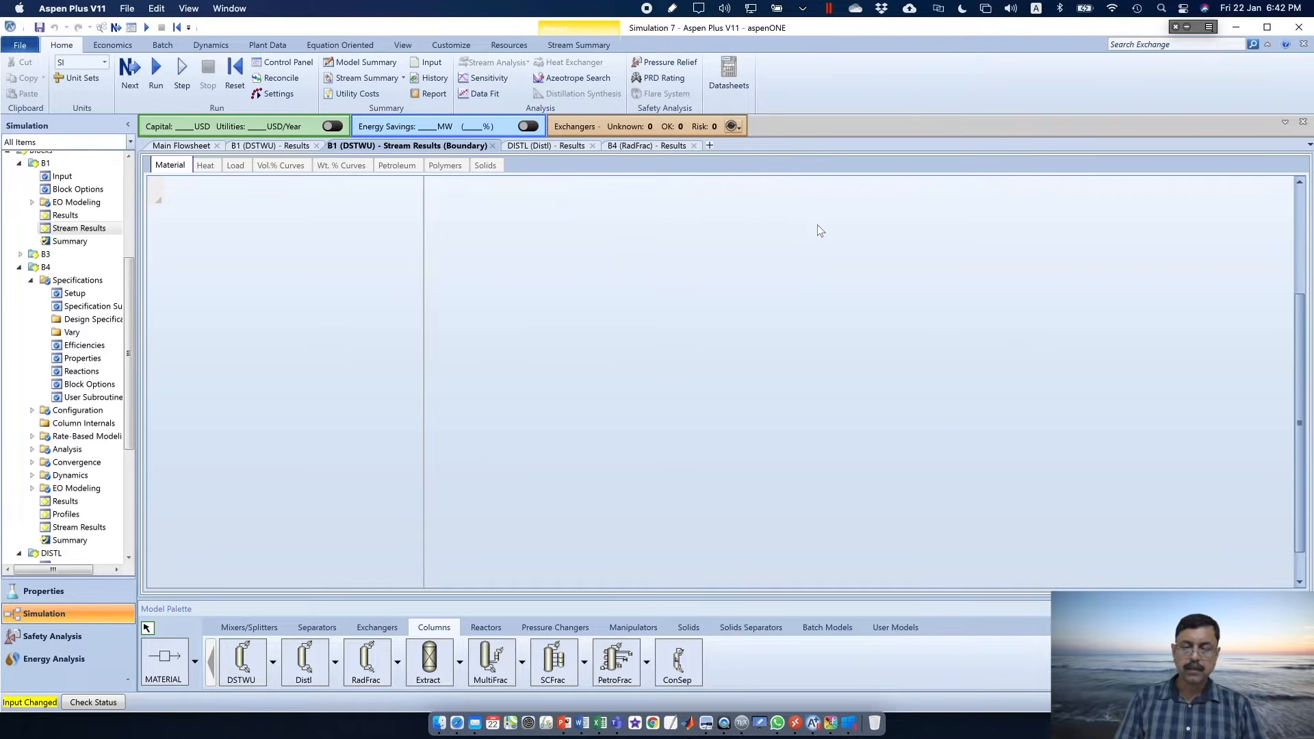
click(896, 196)
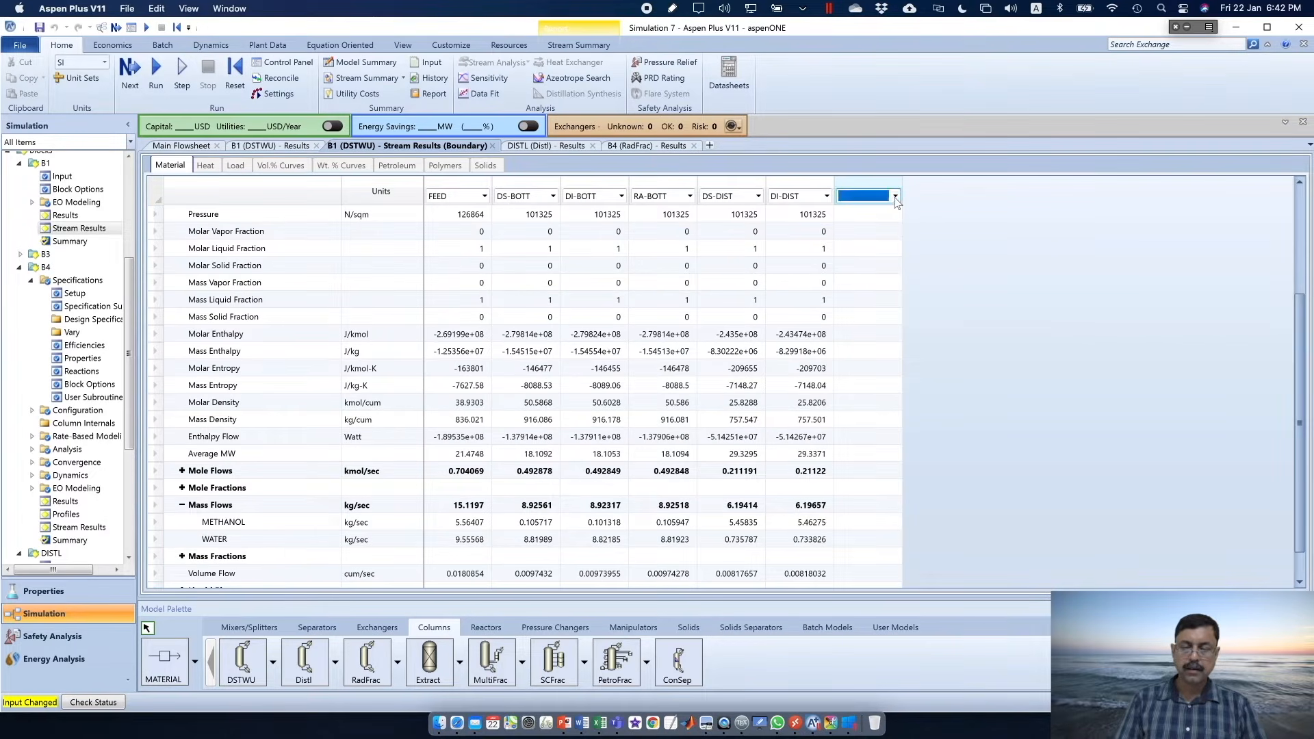
click(856, 293)
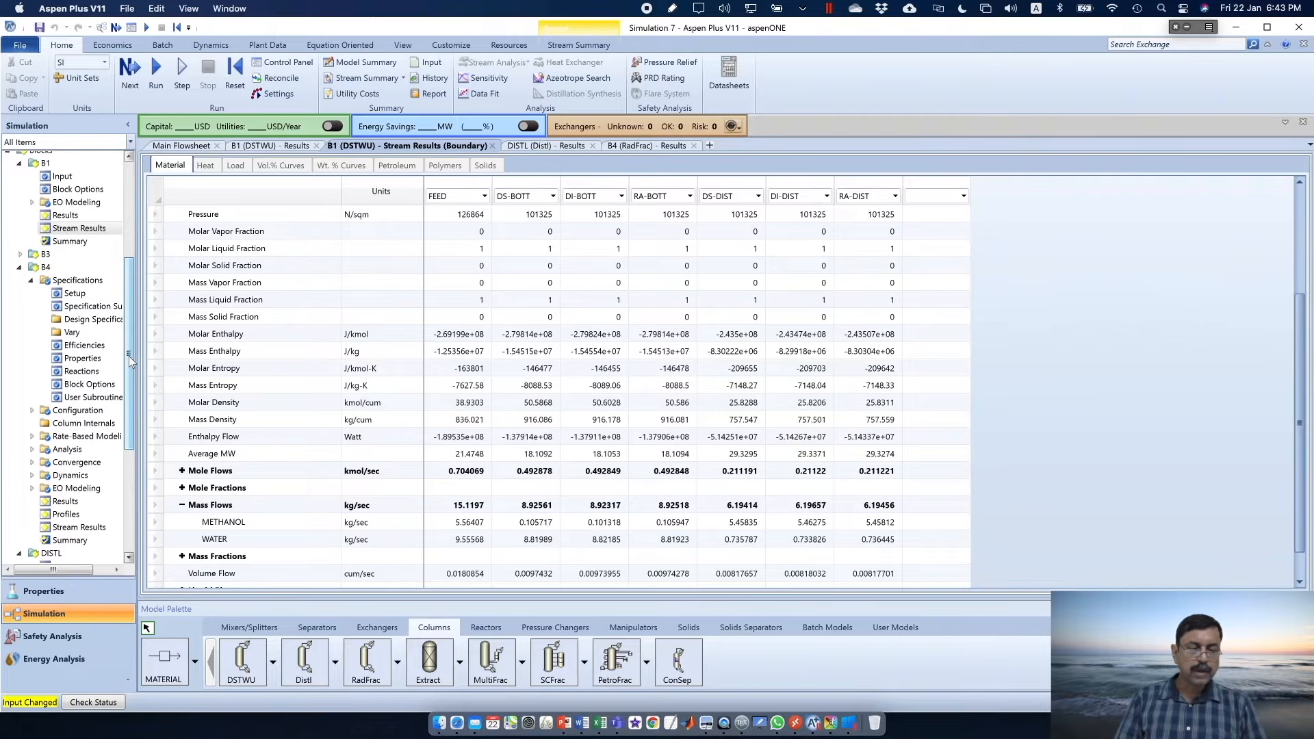
Create a new column internals set for B4 and open its sections form
click(79, 426)
click(176, 182)
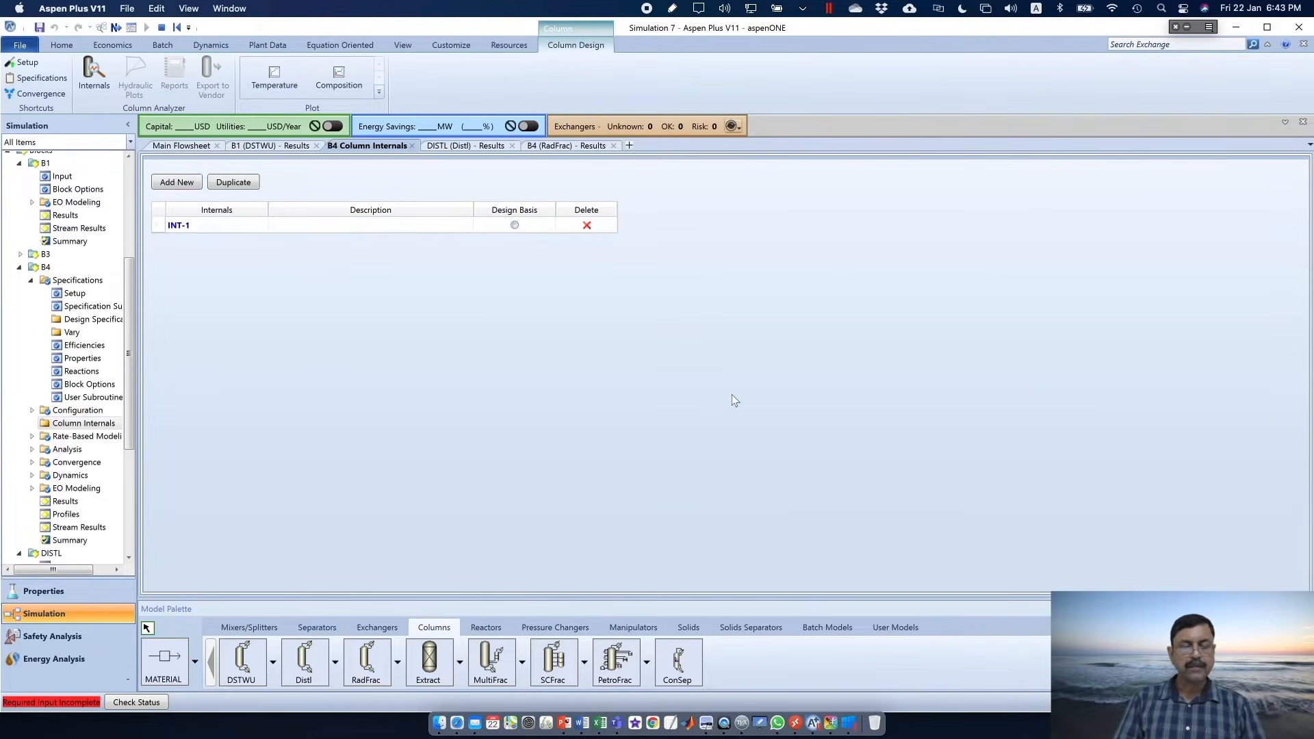
double_click(188, 227)
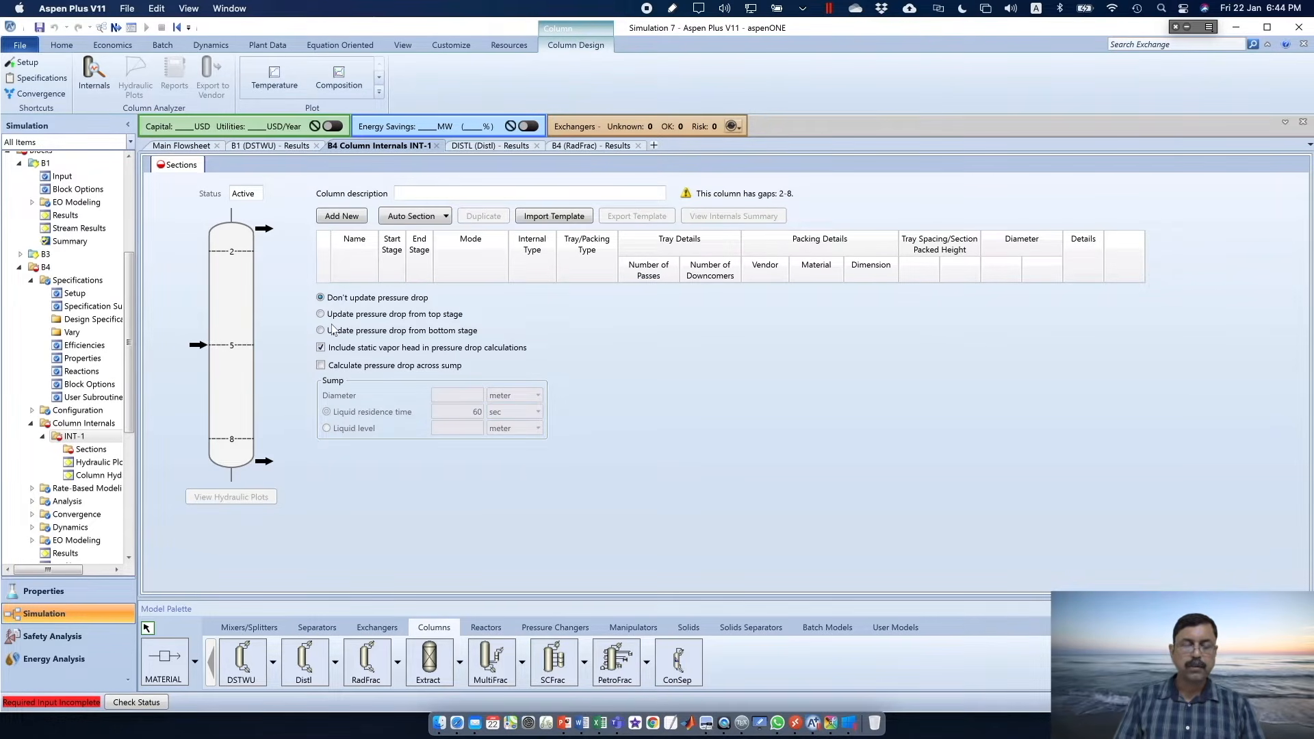
Add a section to B4's internals with start stage 2 and end stage 8
click(346, 217)
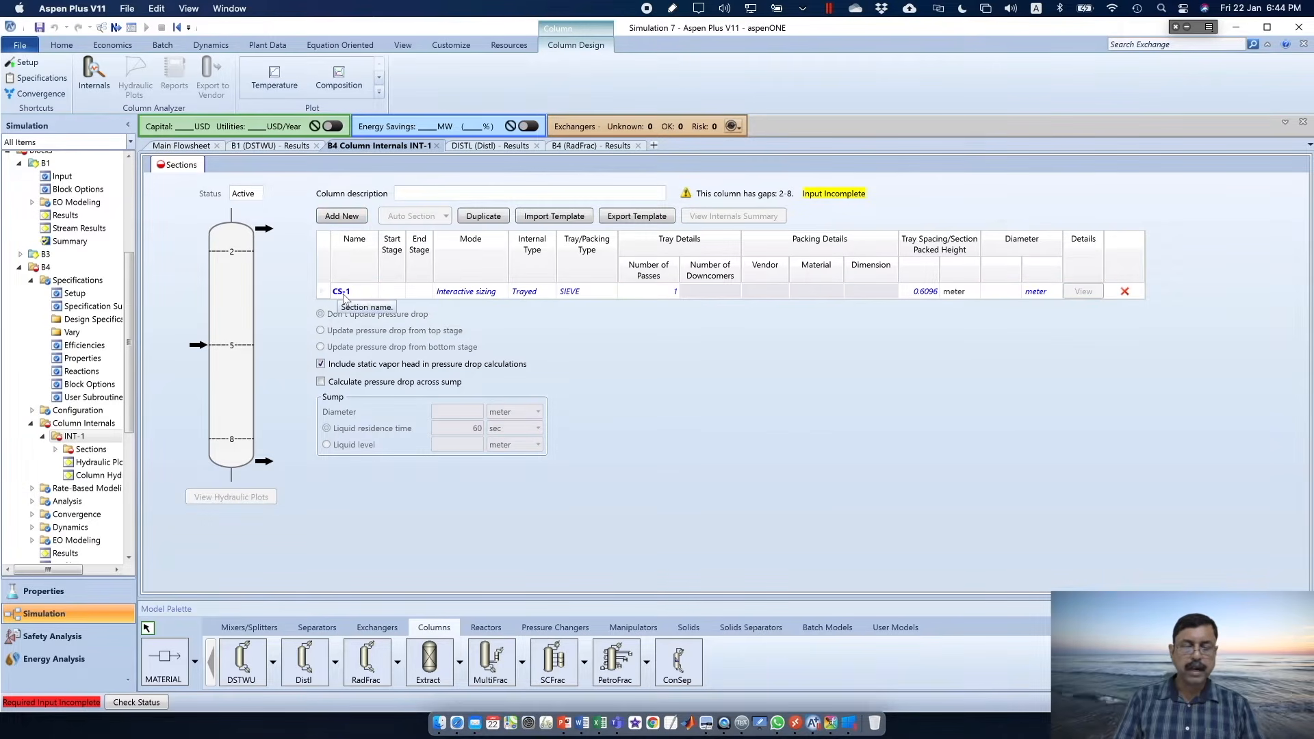
click(394, 292)
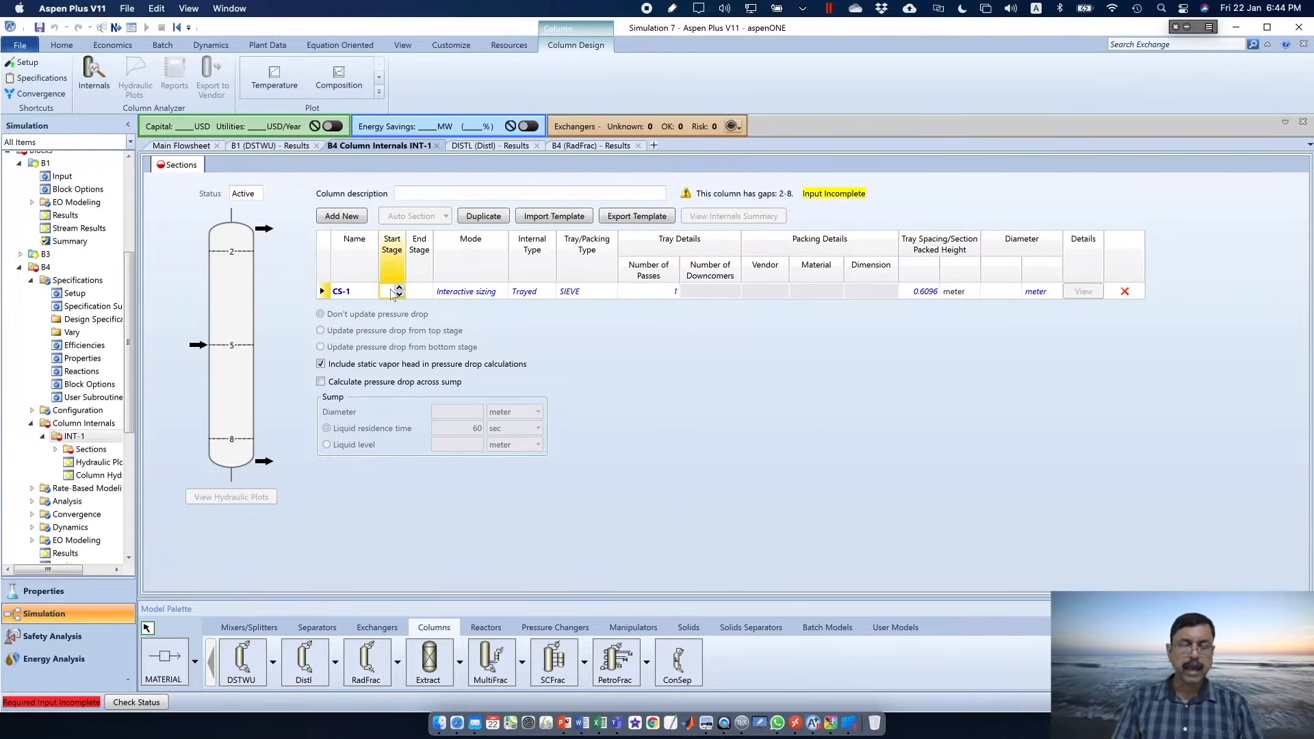
text(2)
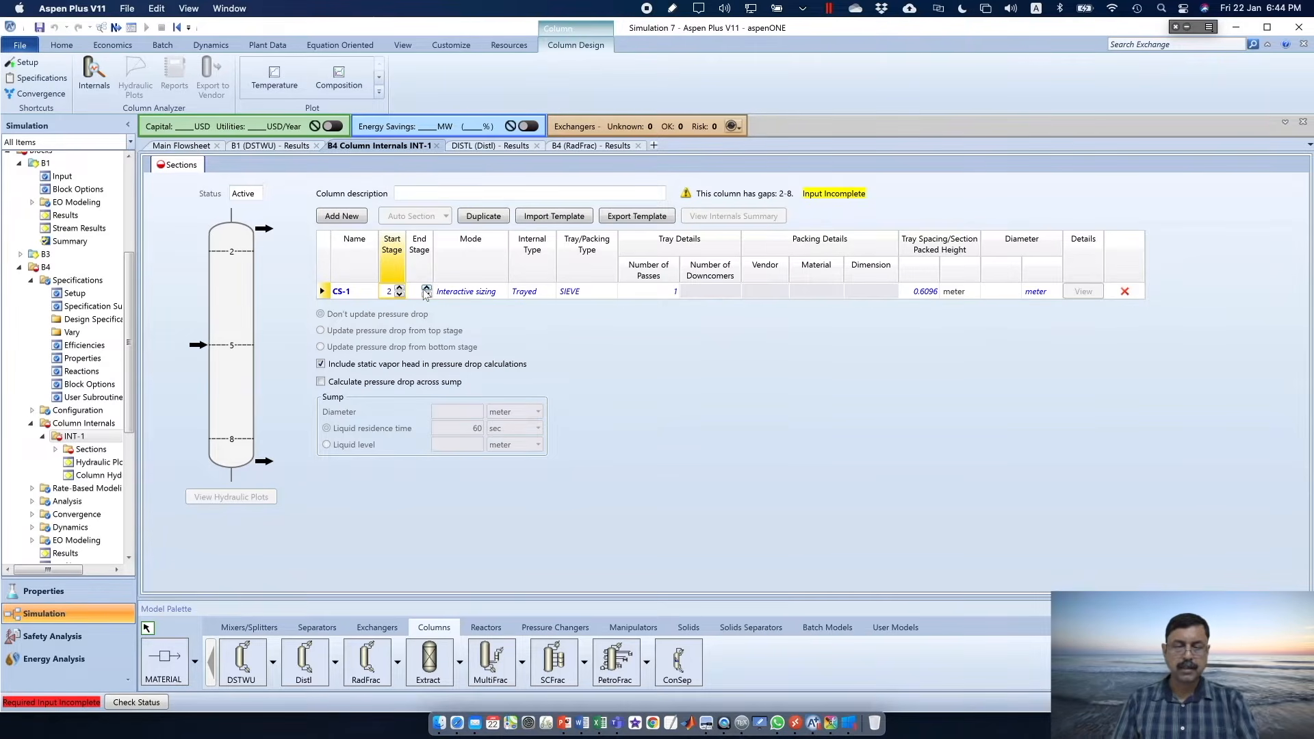
click(424, 294)
text(8)
click(539, 335)
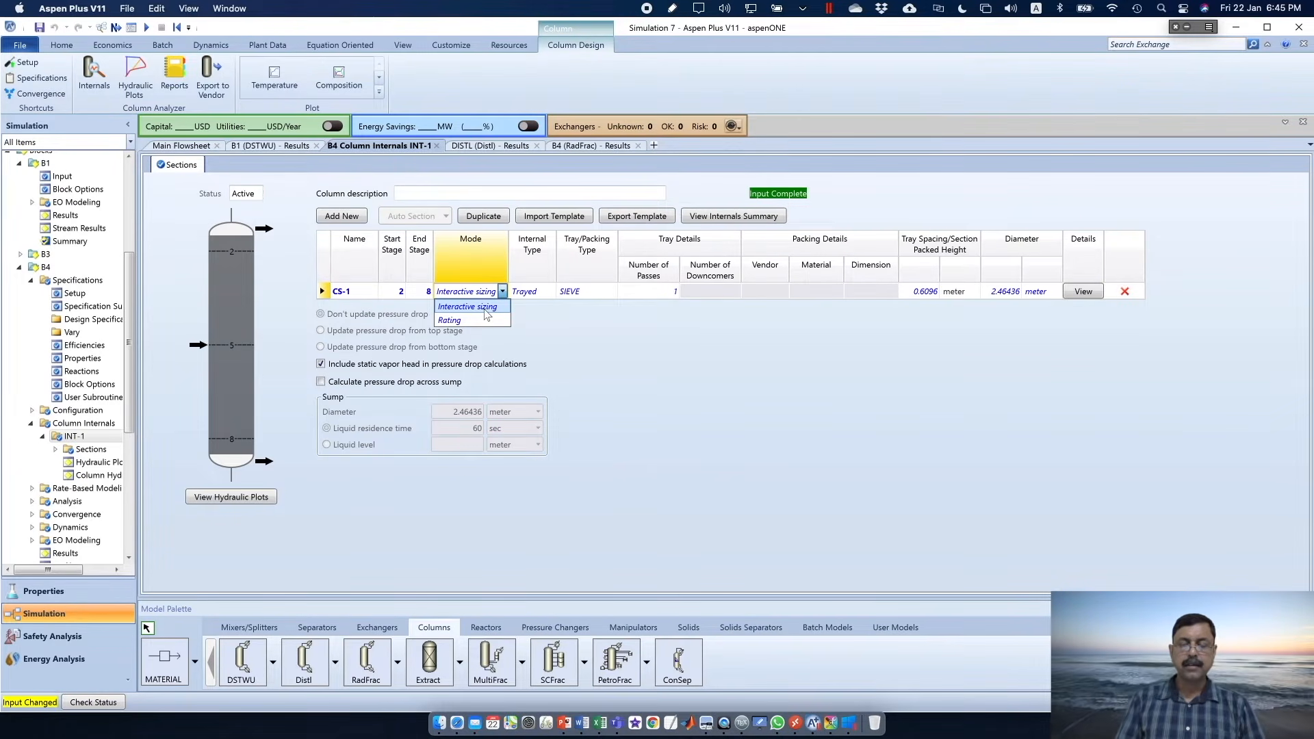
Choose Interactive sizing as section CS-1's mode, Trayed as its internal type and SIEVE as its tray type
click(485, 308)
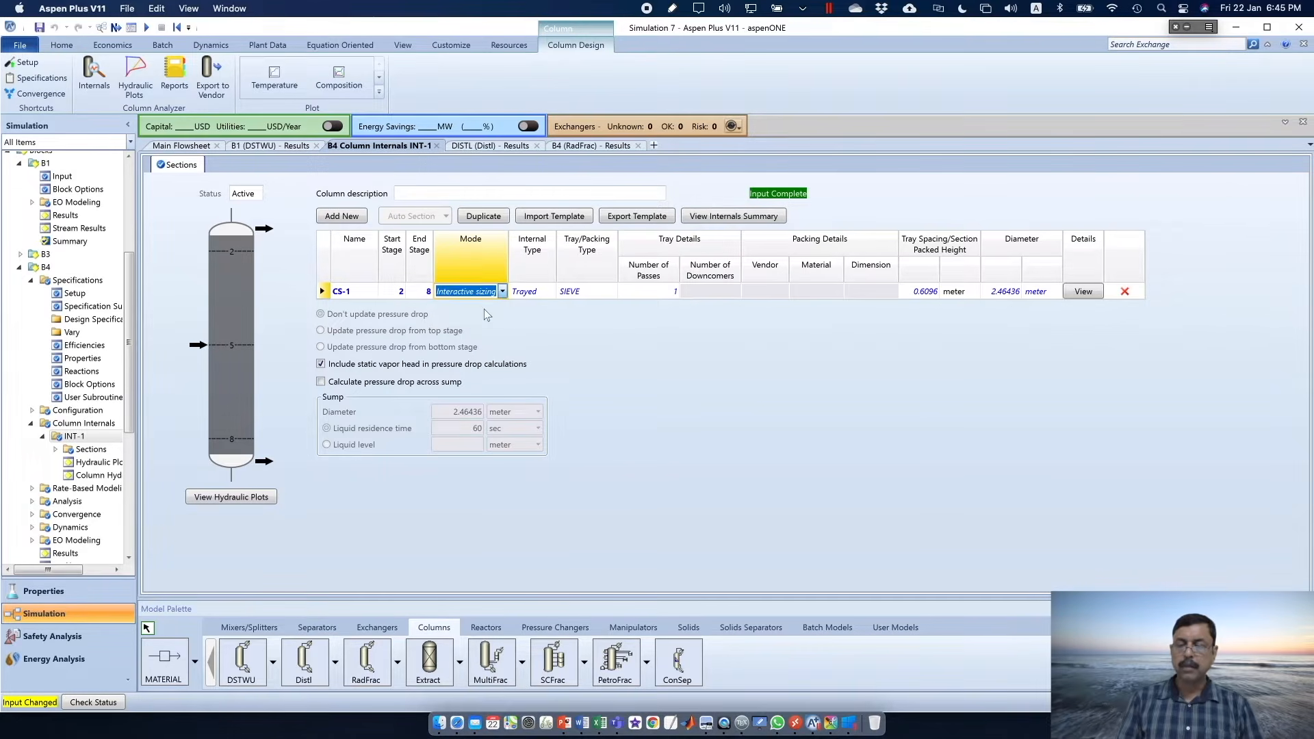
click(623, 338)
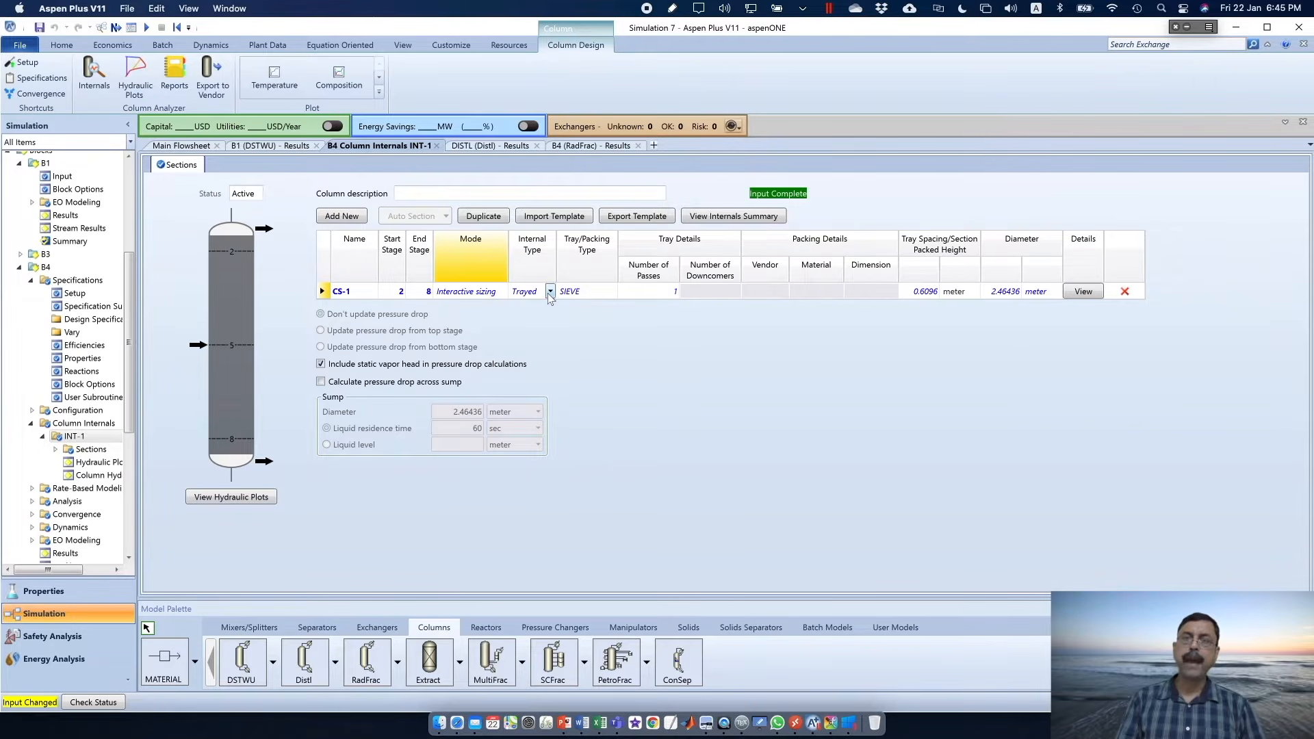
click(550, 292)
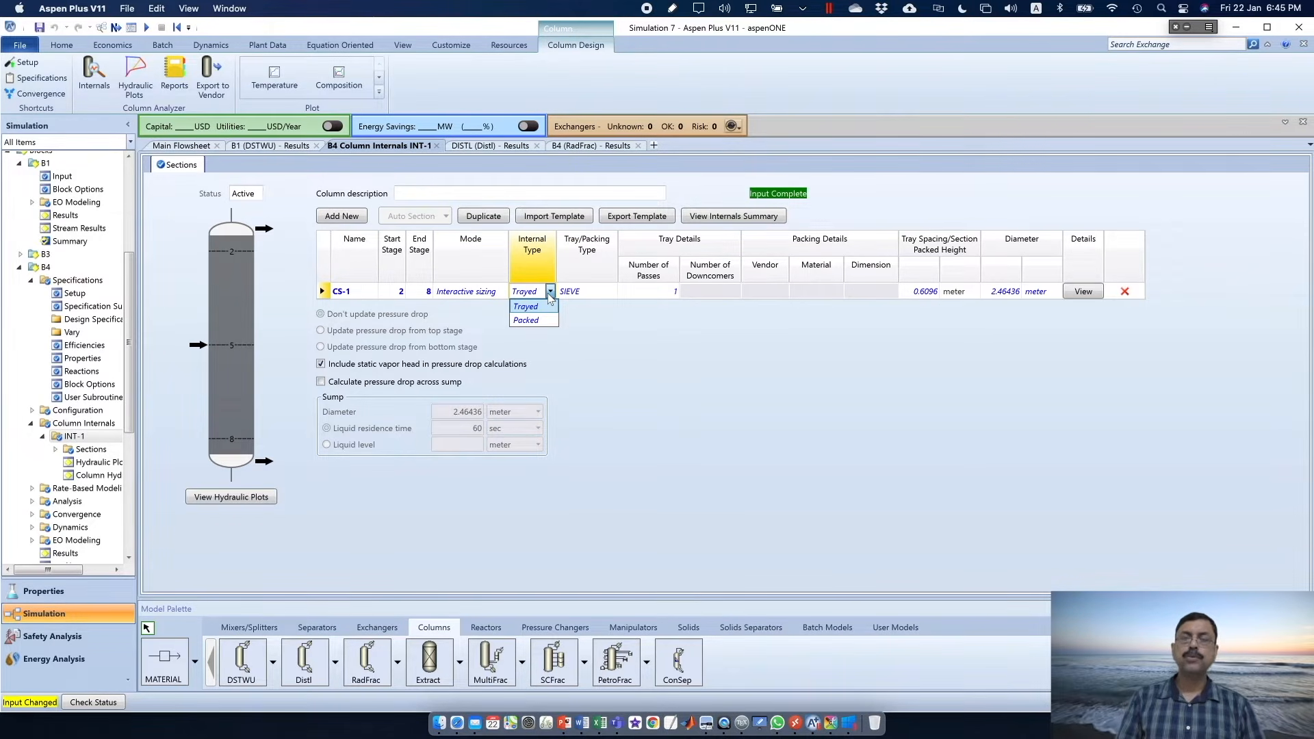
click(550, 293)
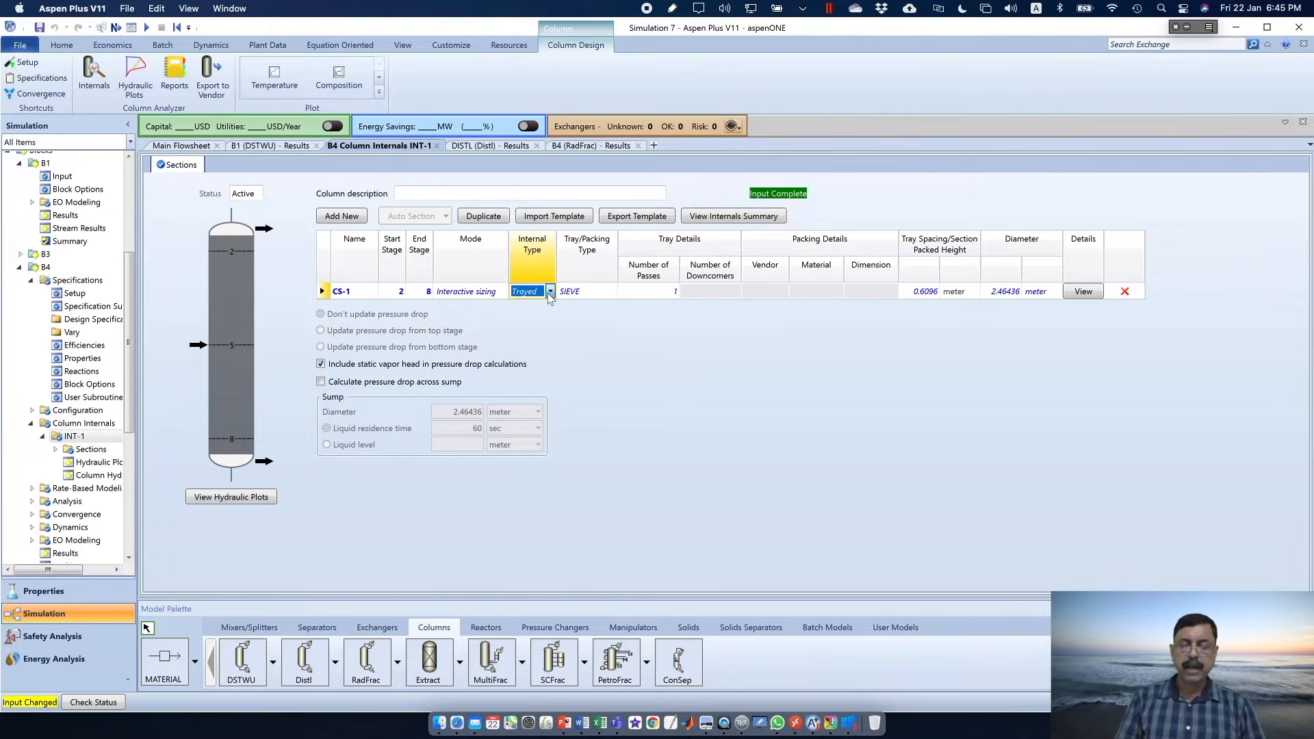
click(581, 343)
click(600, 291)
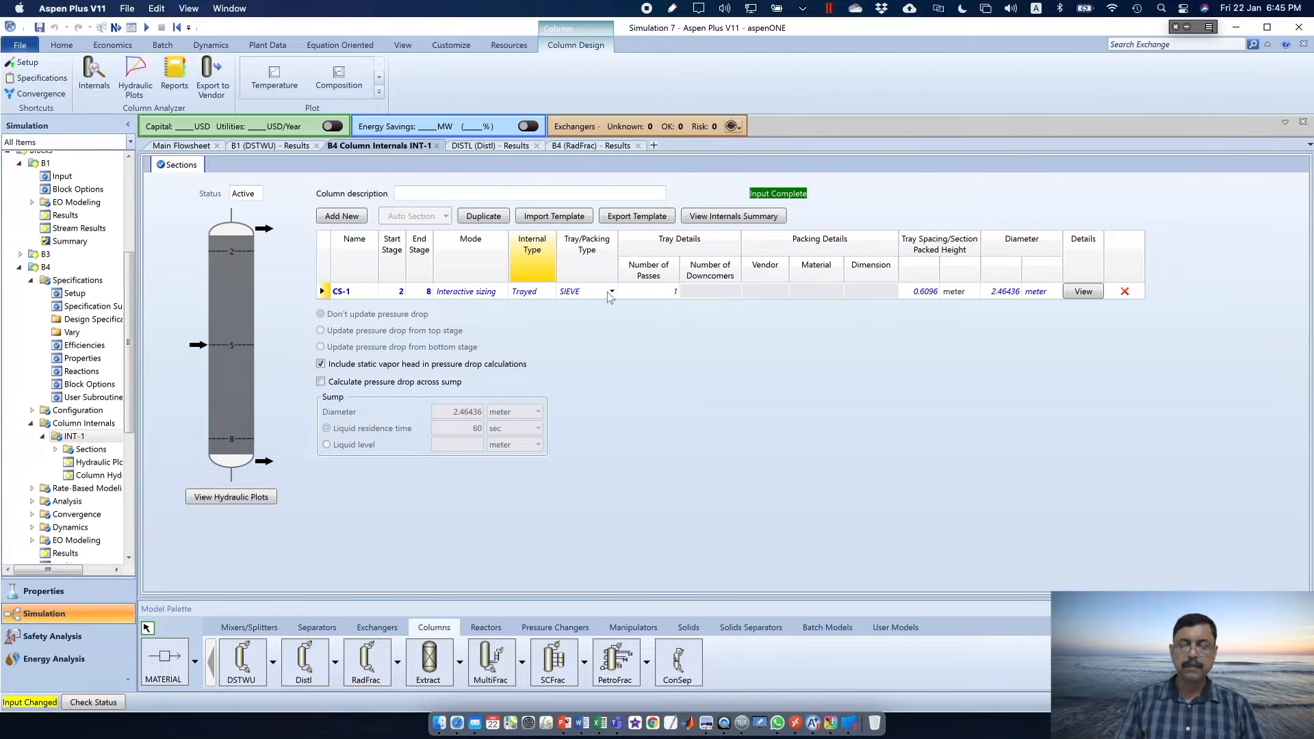
click(611, 291)
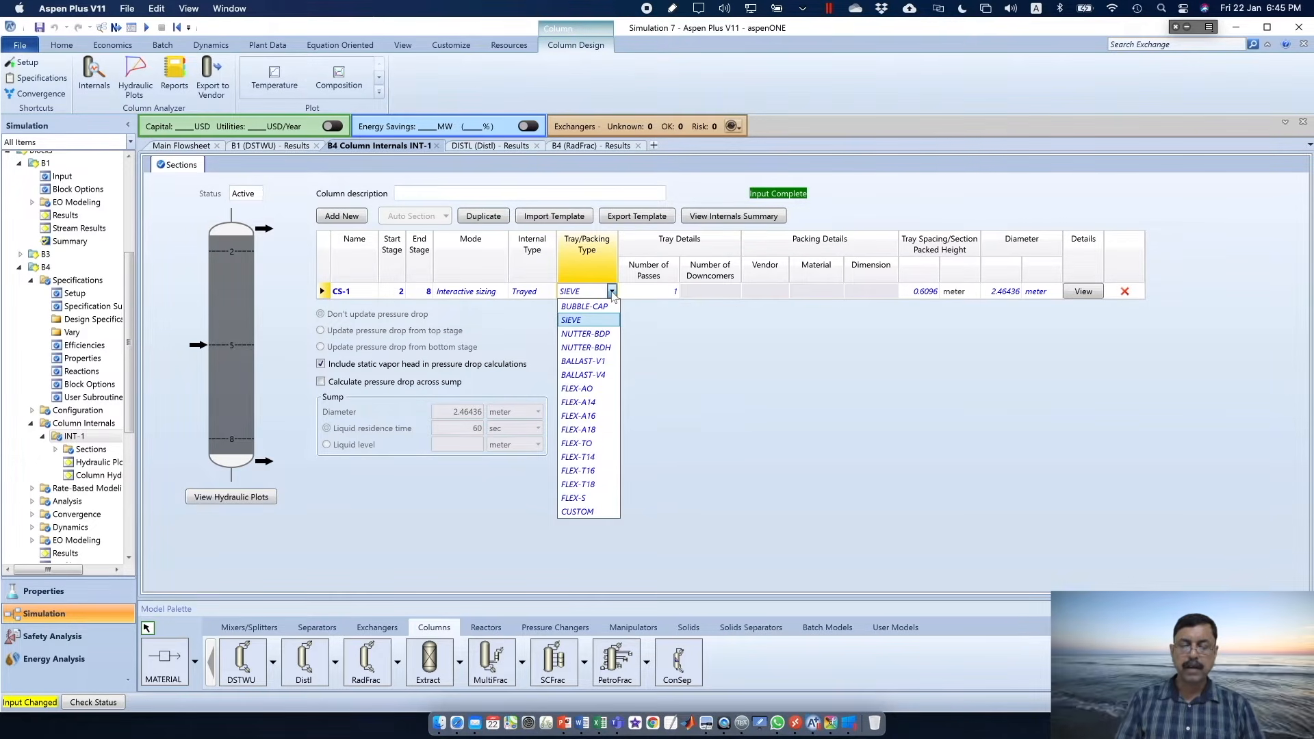
click(578, 320)
click(698, 361)
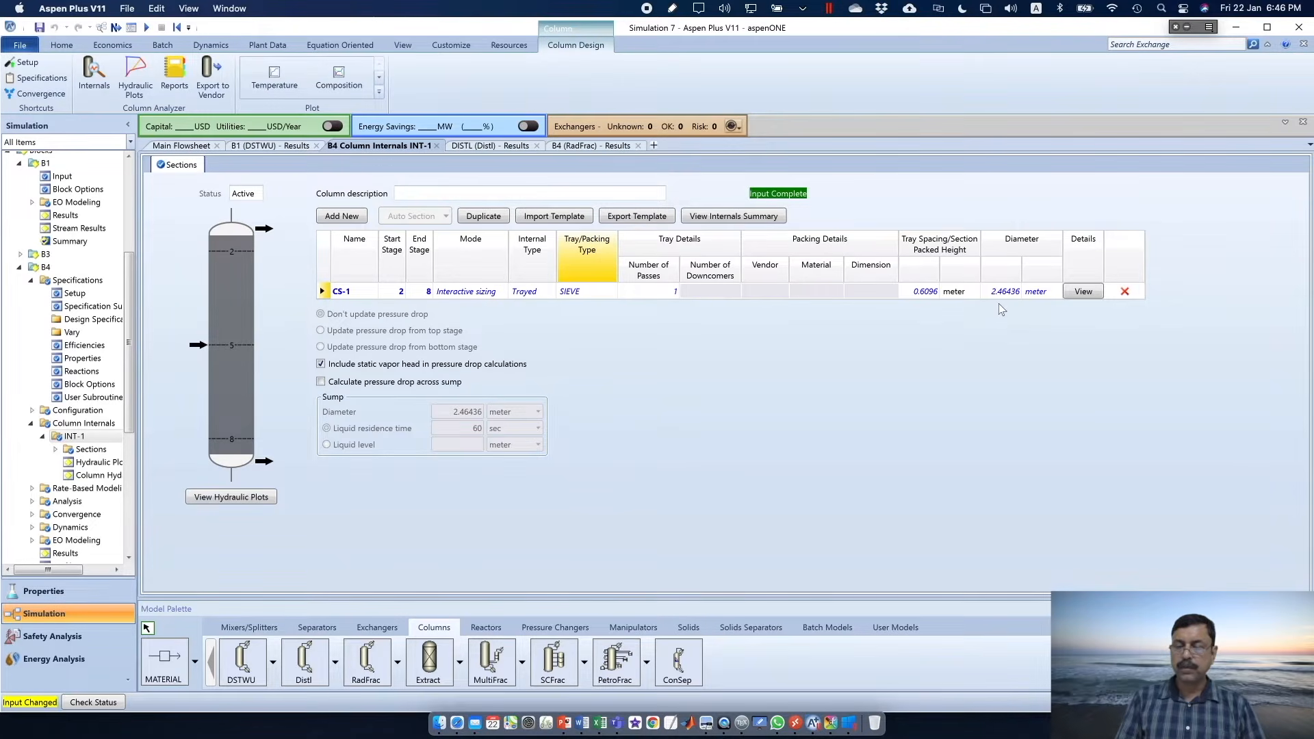
Open section CS-1's tray geometry details for review and run the simulation with the sized internals
click(1083, 291)
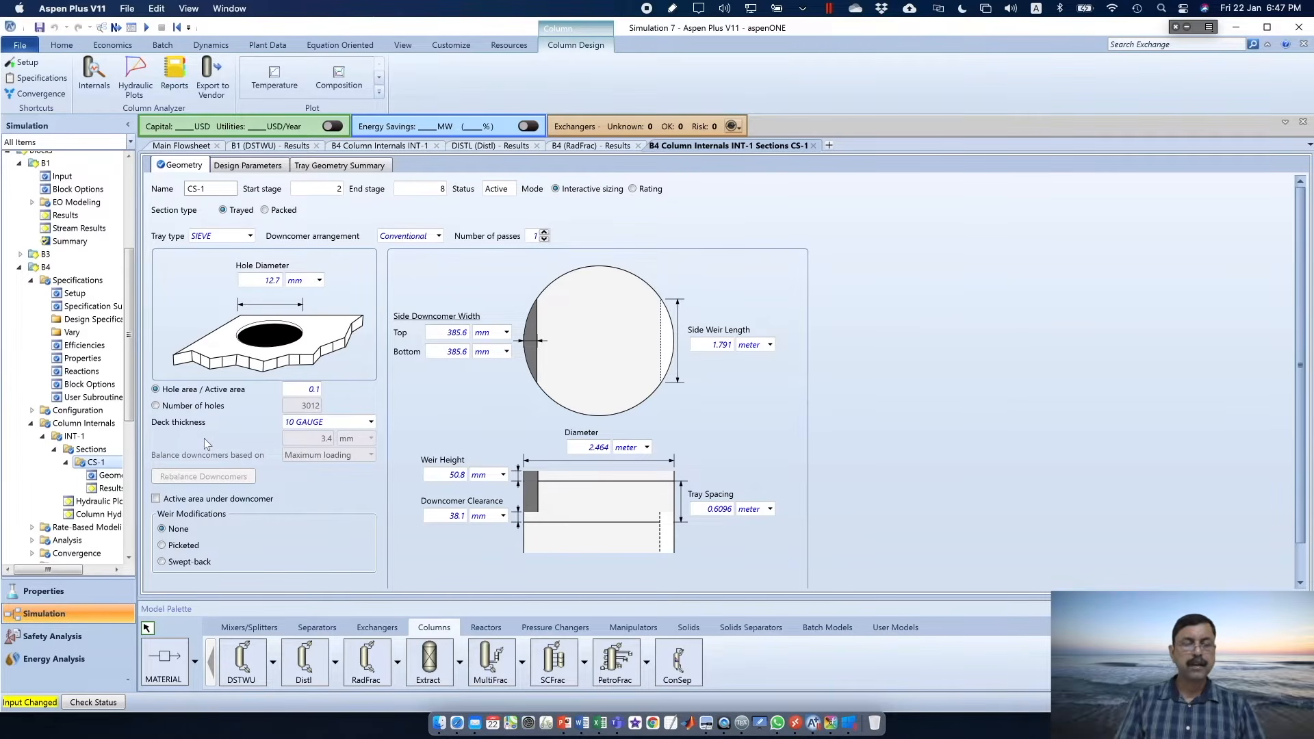
click(147, 28)
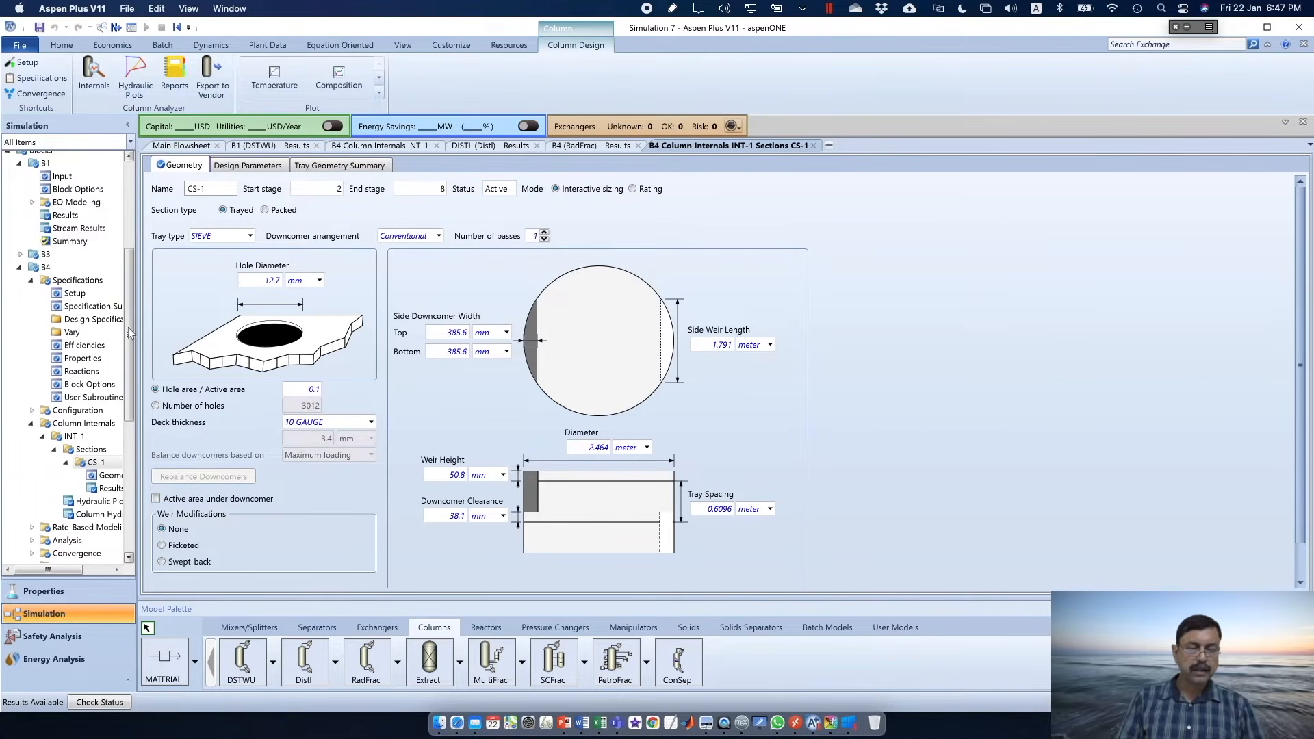
Examine B4's column hydraulic results and section CS-1's detailed results, including the limiting conditions
scroll(130, 333, down, 2)
click(102, 429)
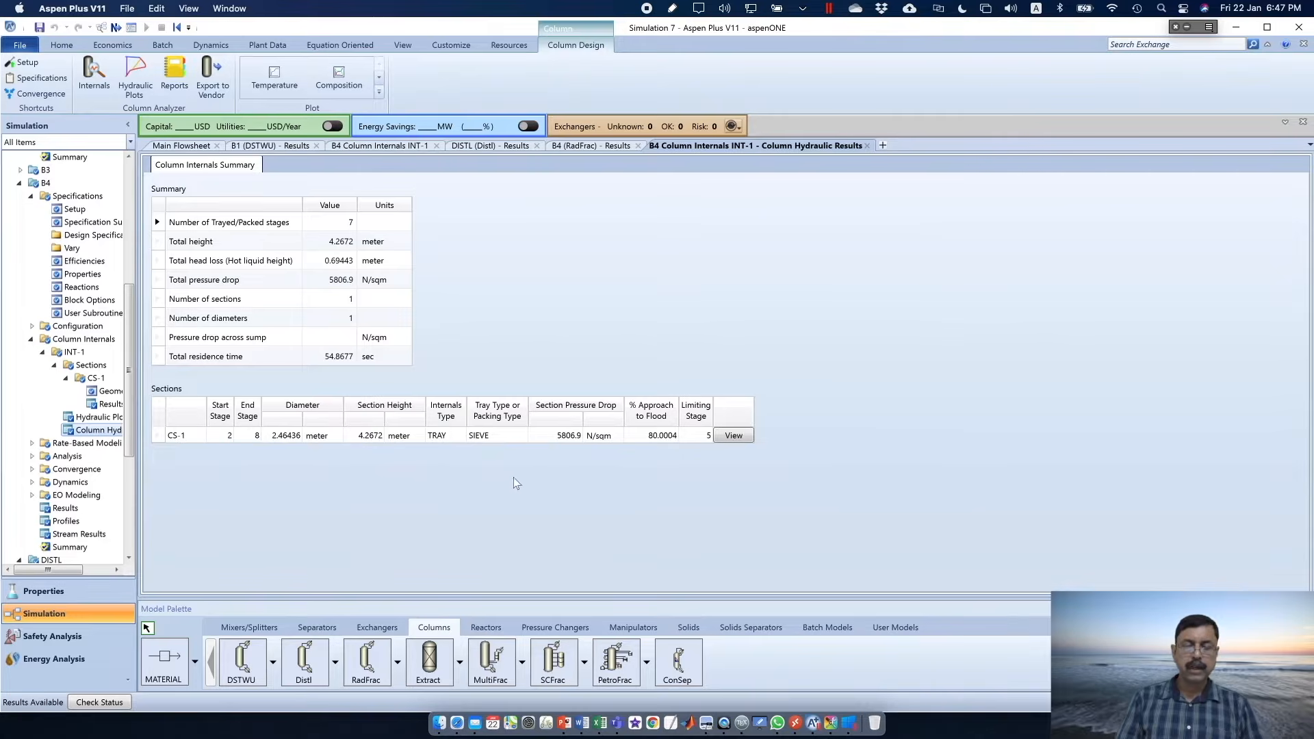
click(741, 434)
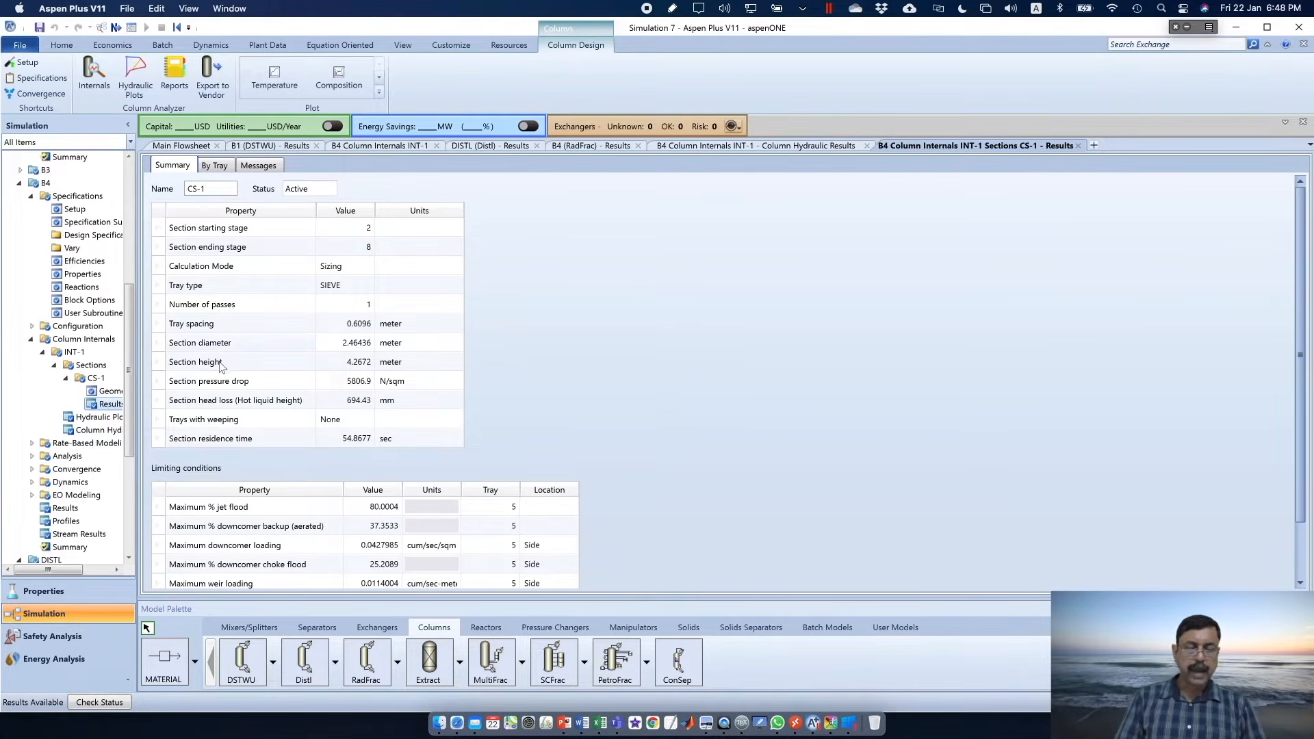
scroll(514, 389, down, 1)
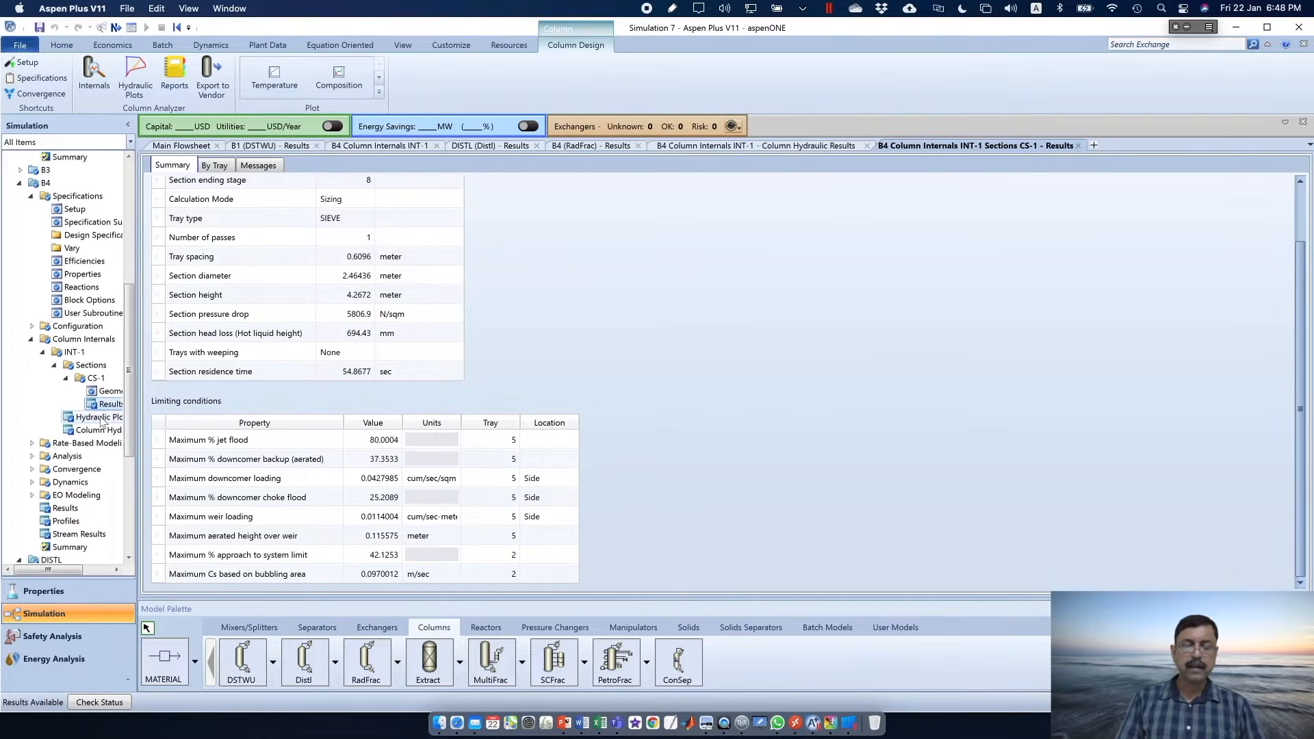
Examine B4's hydraulic plots for stages 5 and 2, showing the plot legend to identify the operating limits
double_click(100, 417)
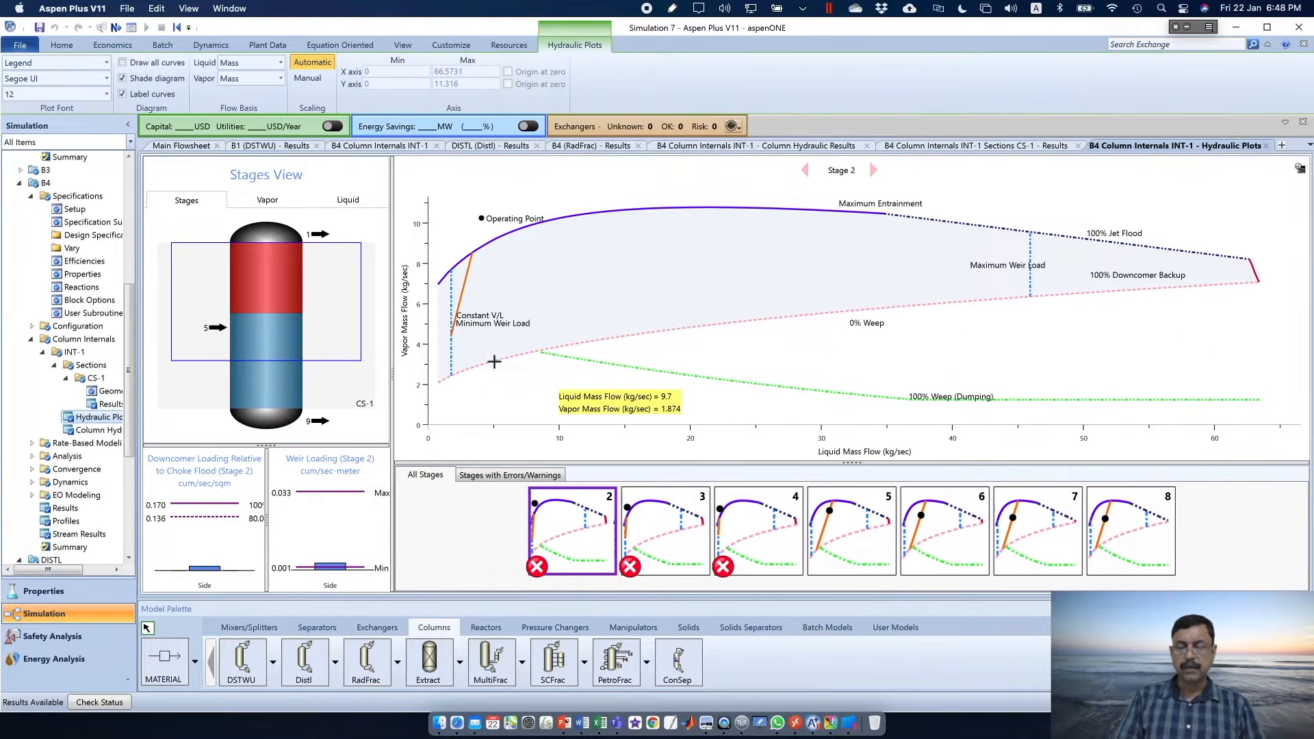
click(839, 539)
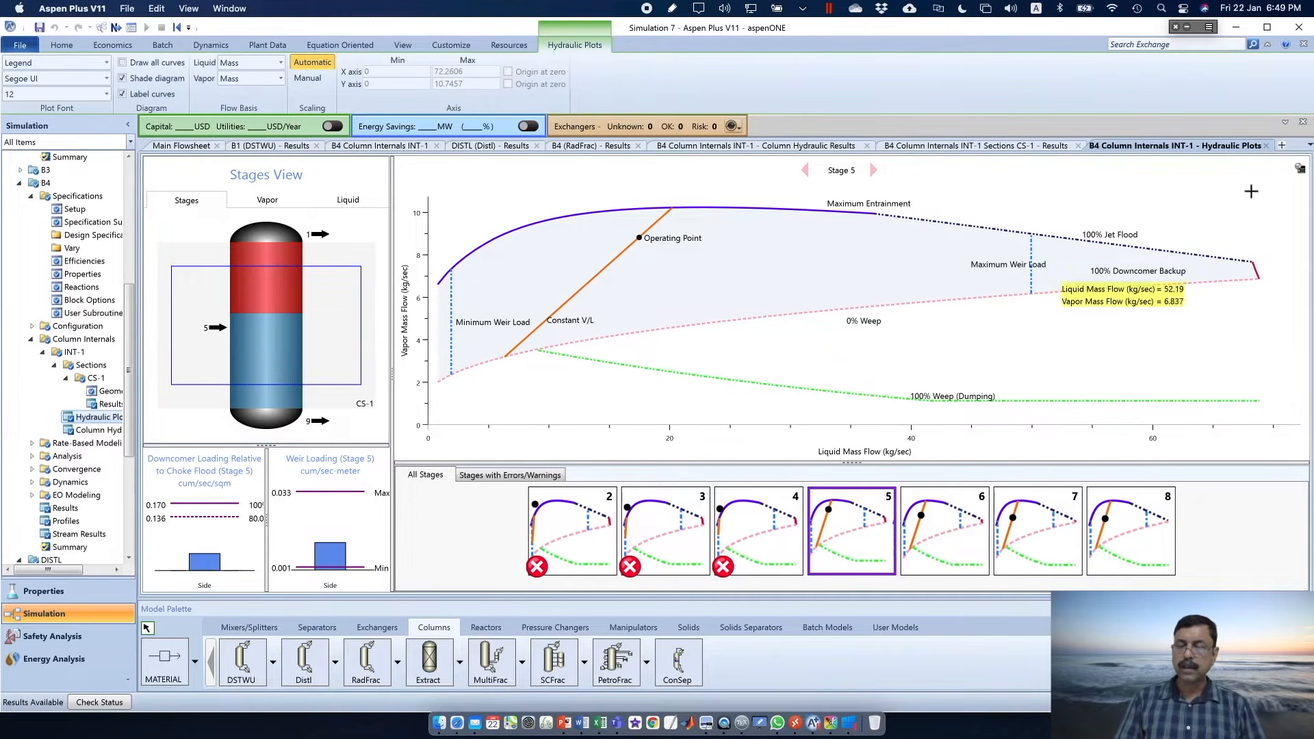
click(1300, 168)
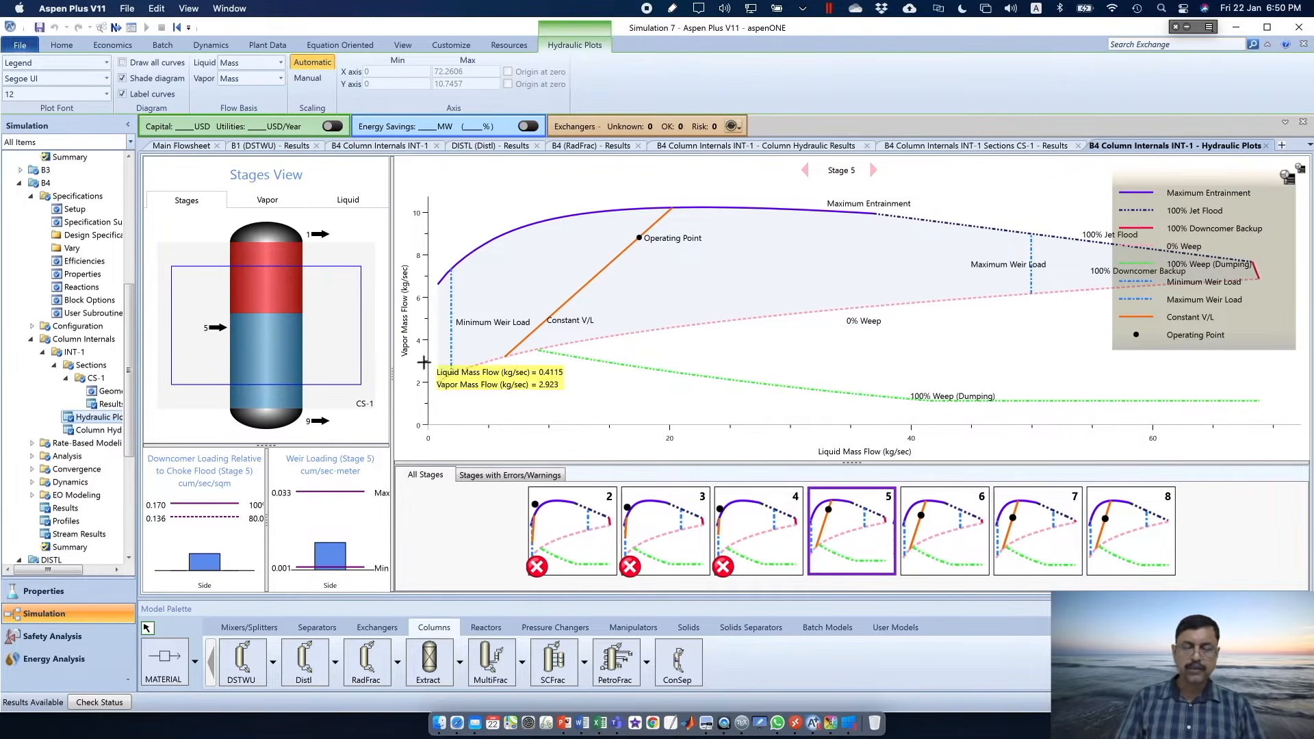
click(565, 520)
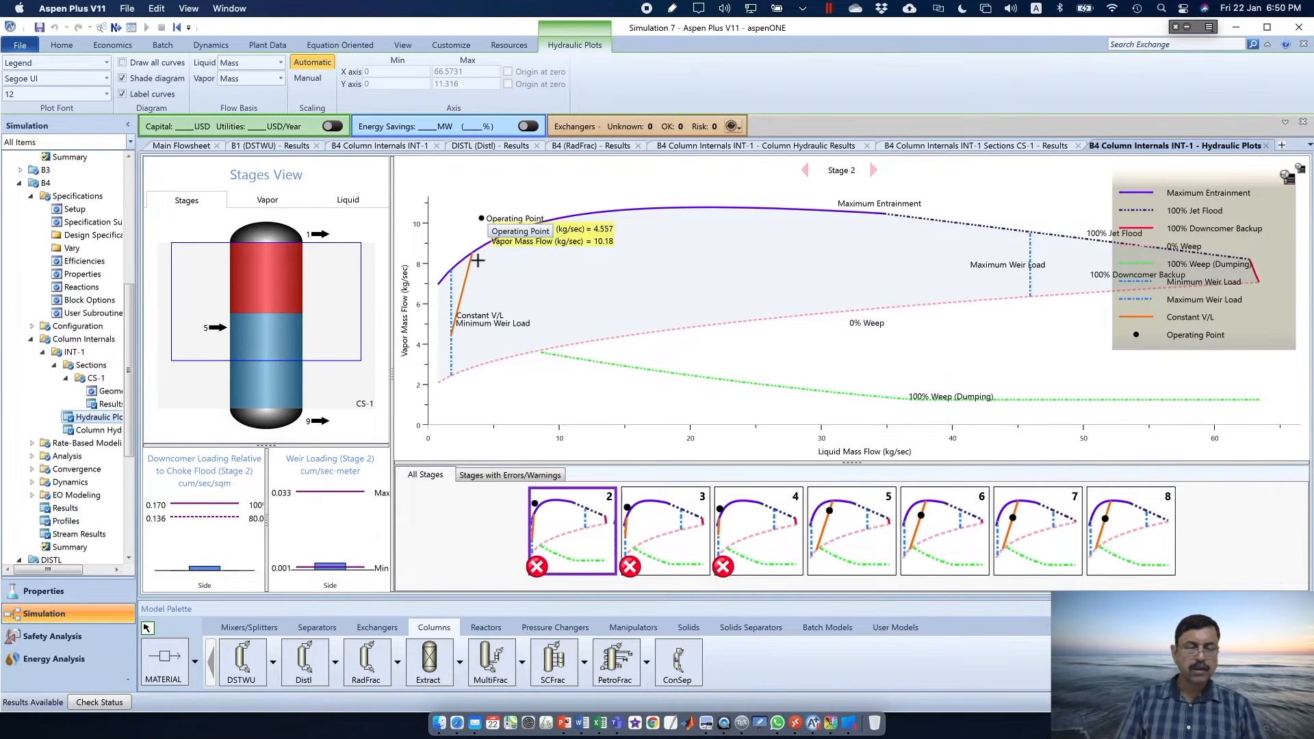
Set section CS-1's column diameter to 3 meter and rerun the simulation
double_click(106, 391)
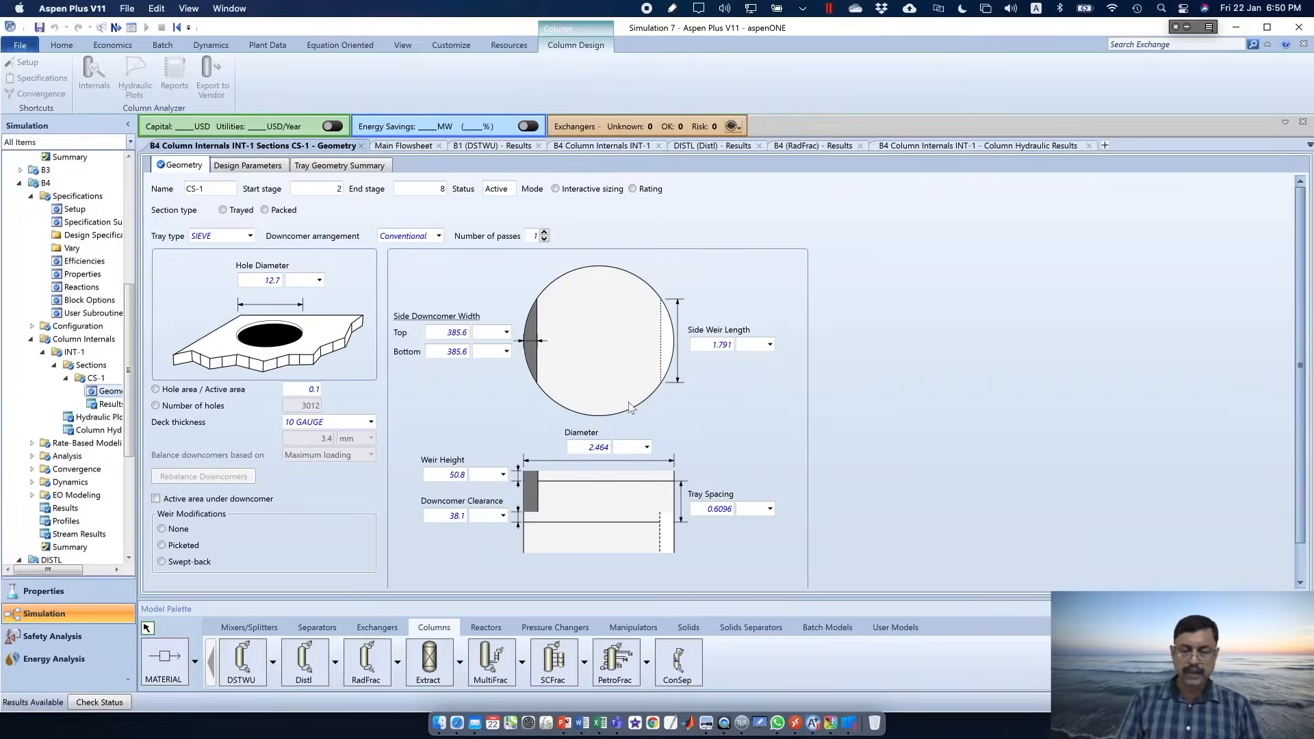
click(601, 450)
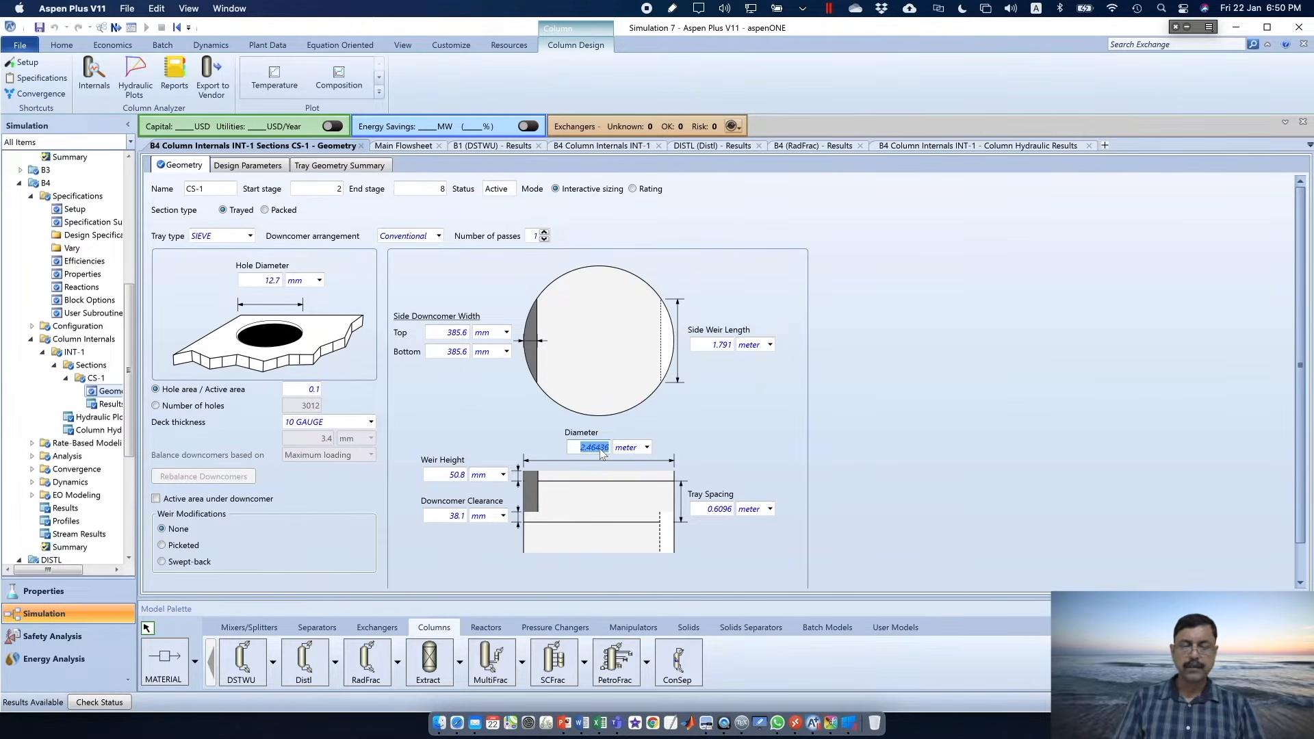
click(737, 436)
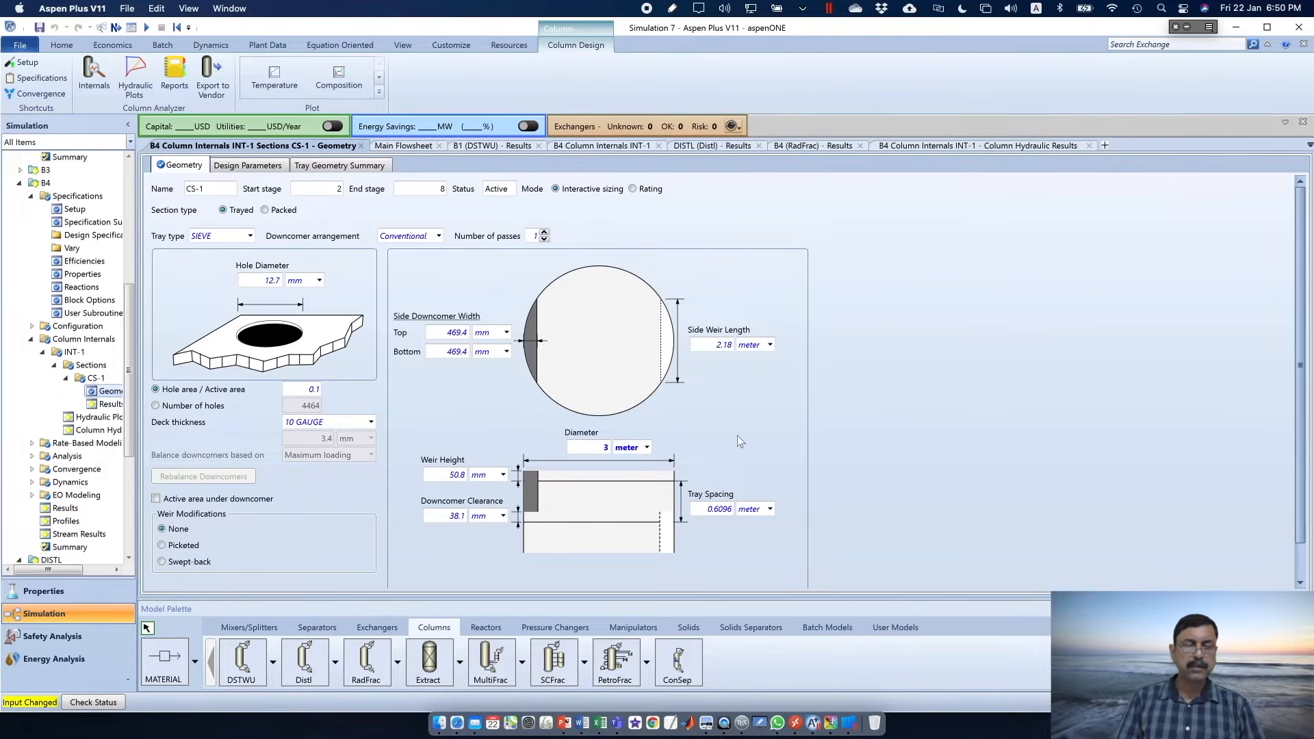
click(147, 28)
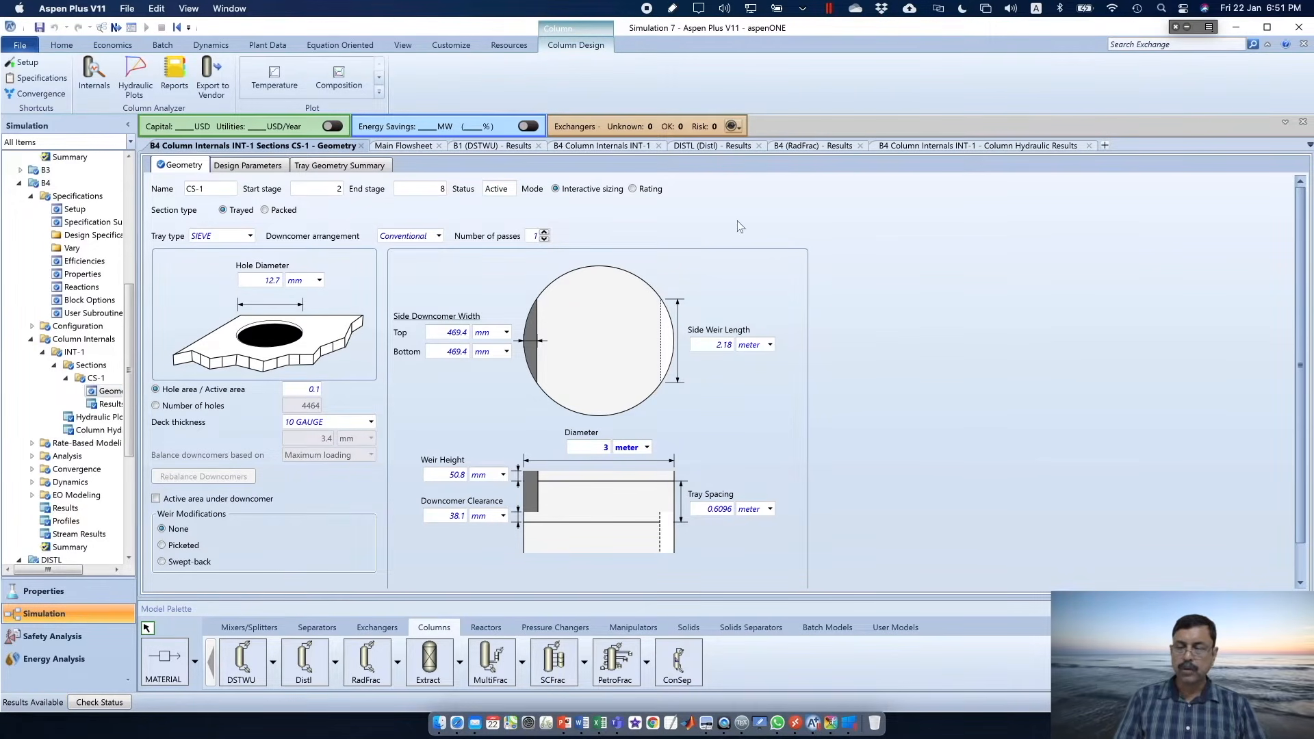
Check the operating point on the updated hydraulic plots across B4's stages, including stages 2, 3 and 5
click(993, 145)
double_click(93, 418)
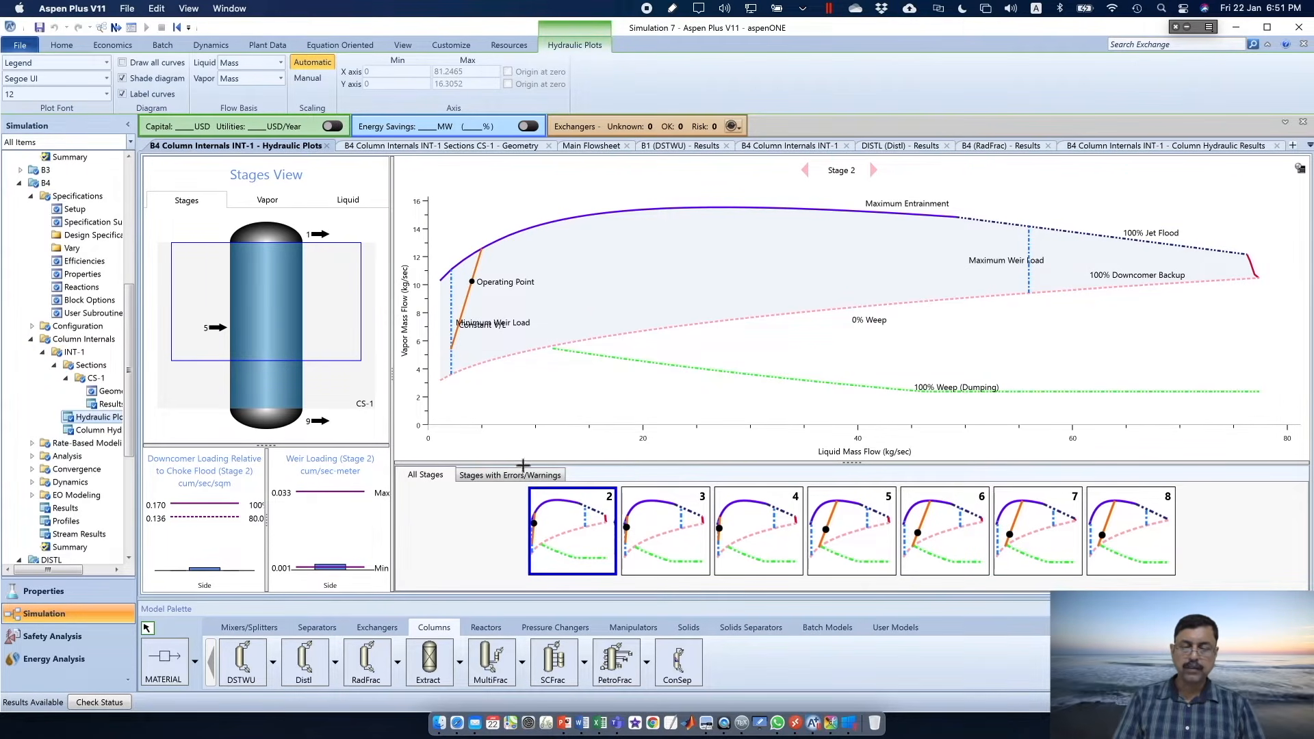
mouse_move(468, 269)
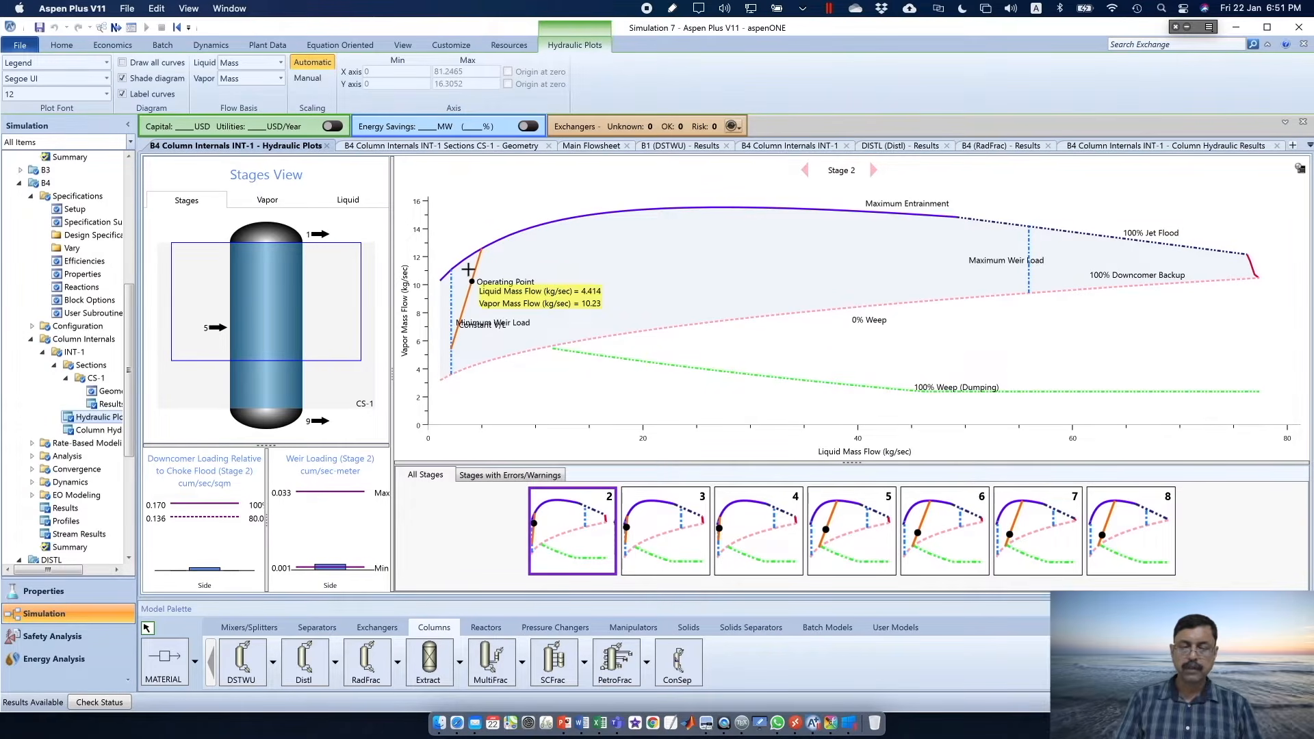
click(677, 505)
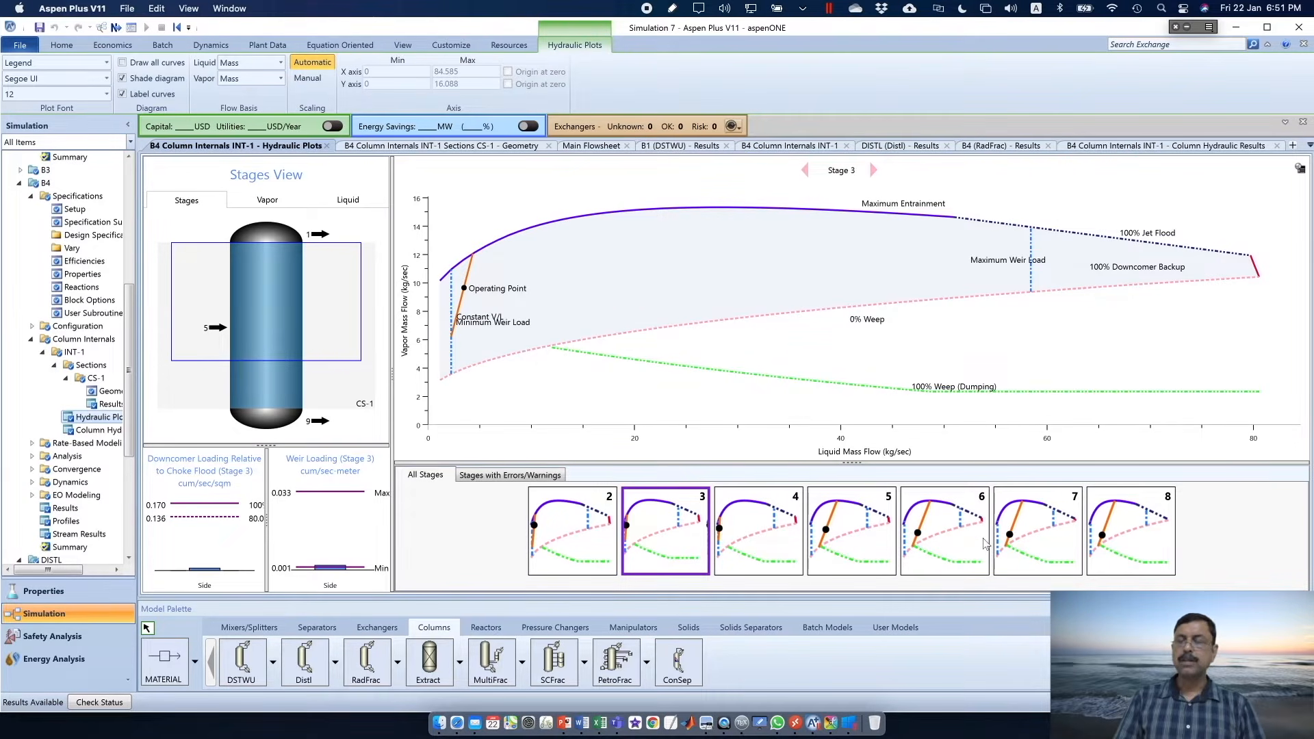
click(754, 556)
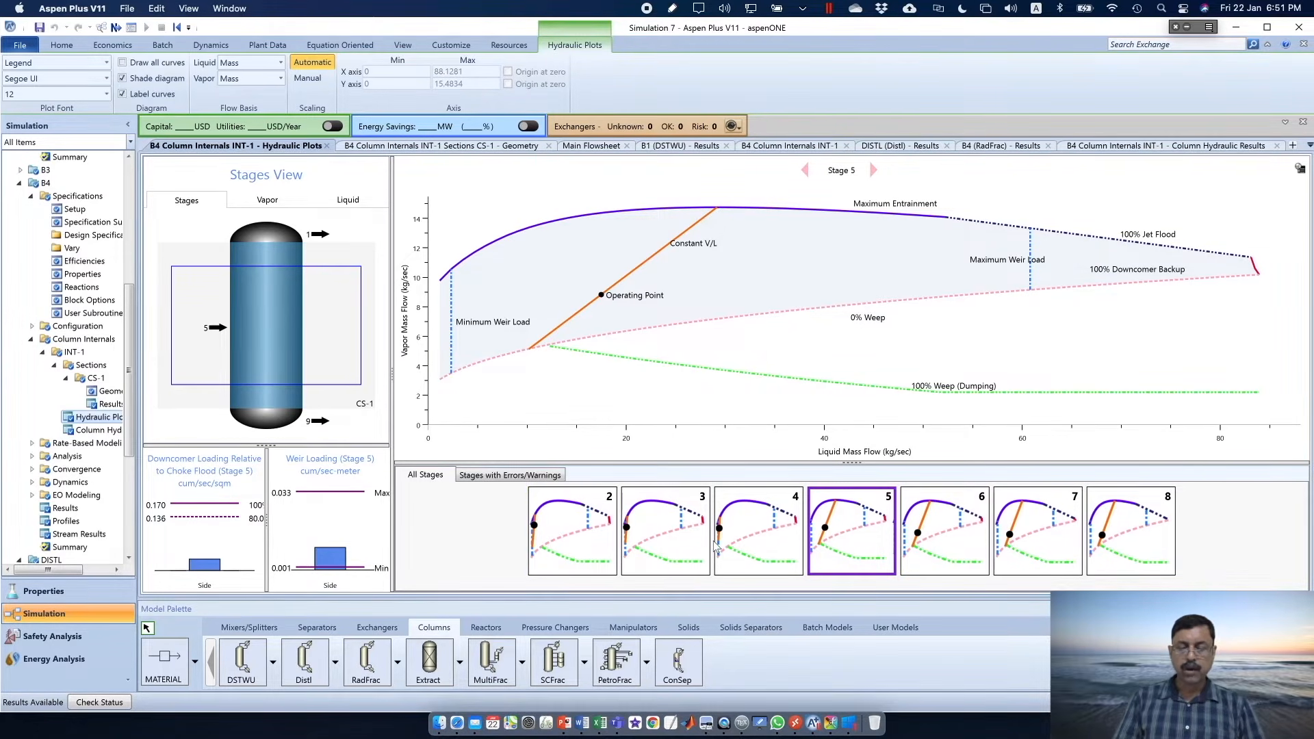
click(560, 565)
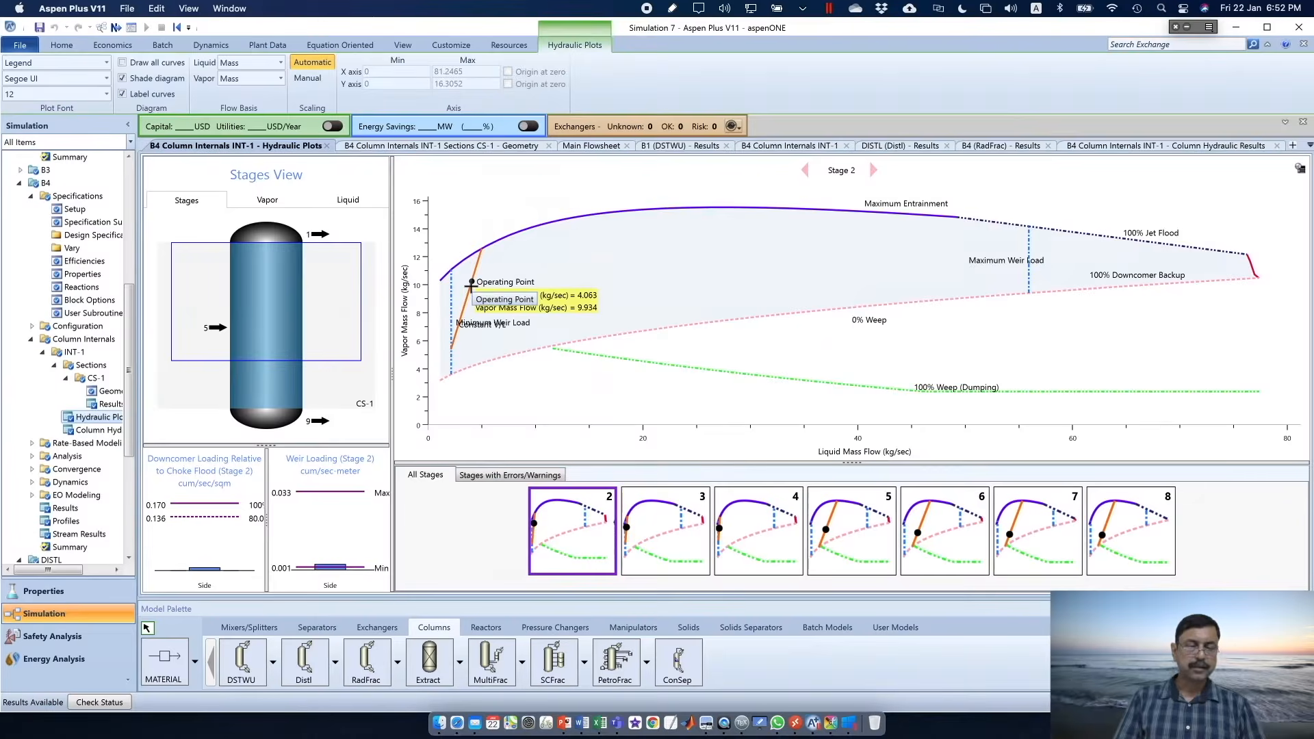
Change section CS-1's internals to Packed with a section packed height of 5 meter, and rerun the simulation
click(91, 363)
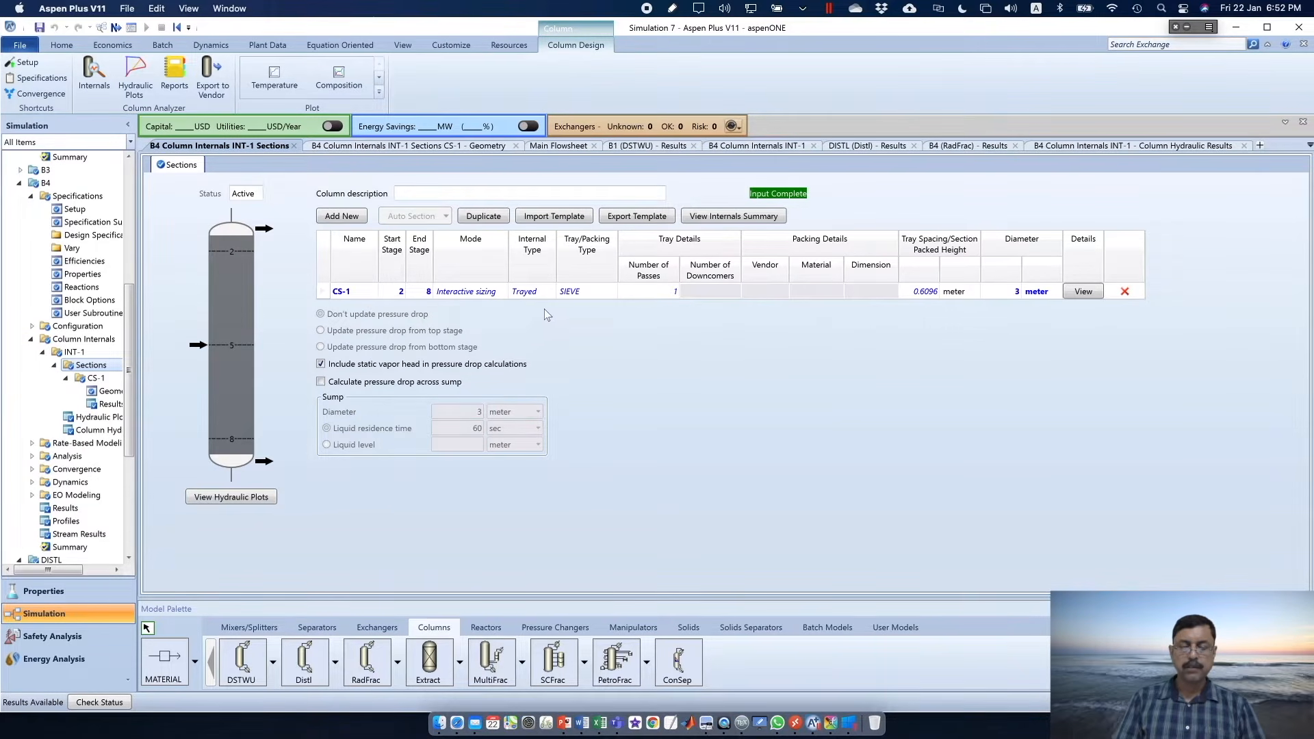
click(550, 291)
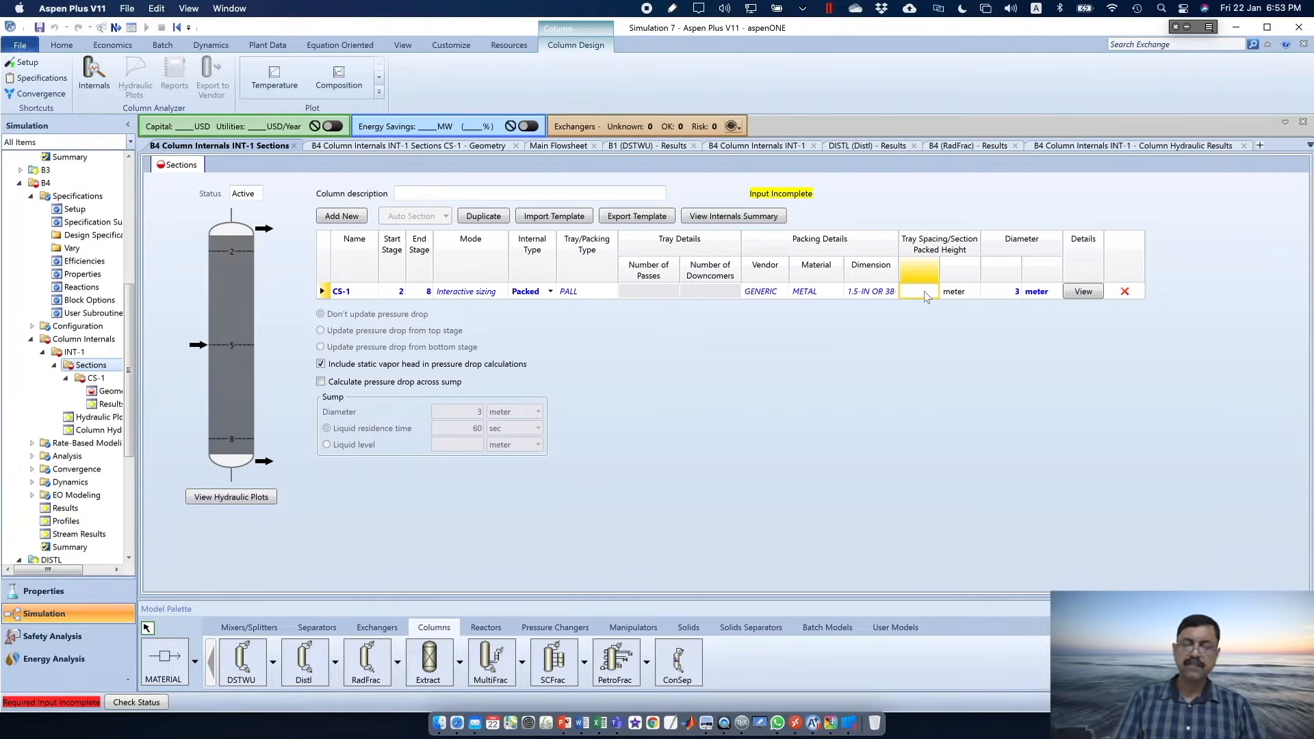
text(5)
key(Return)
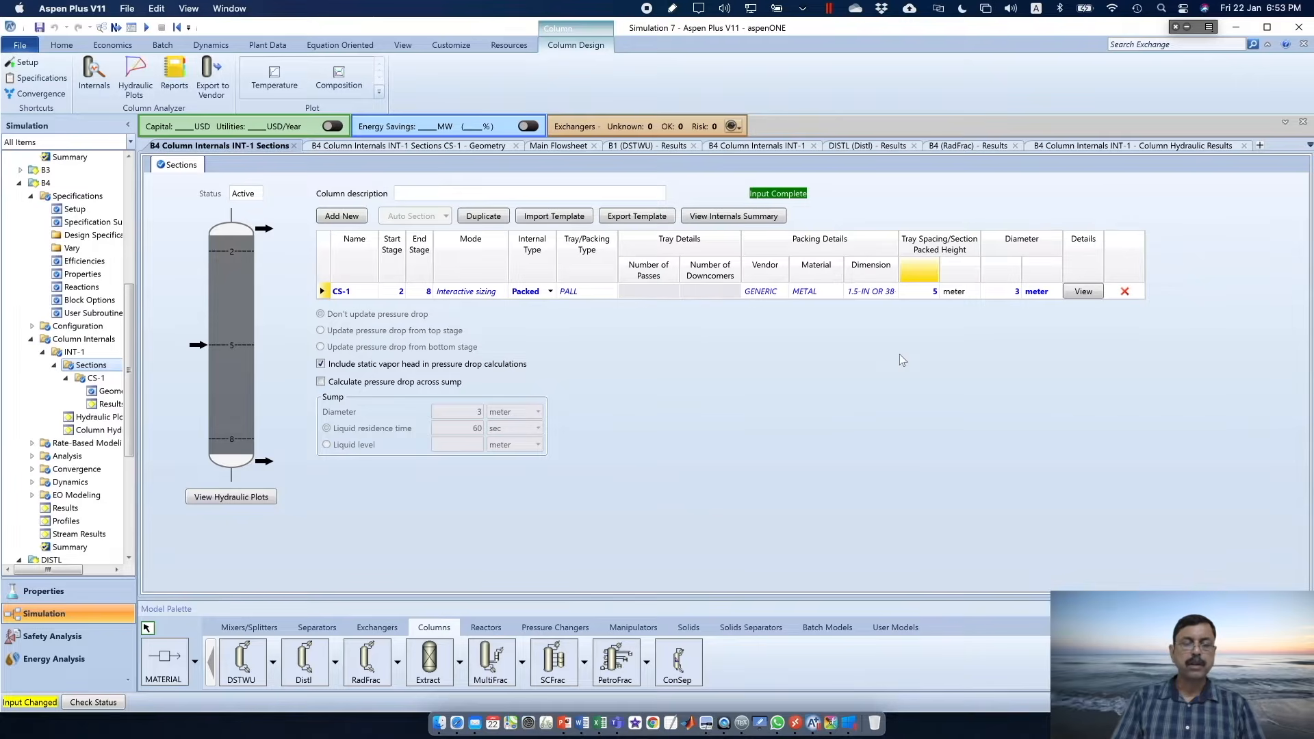
click(146, 27)
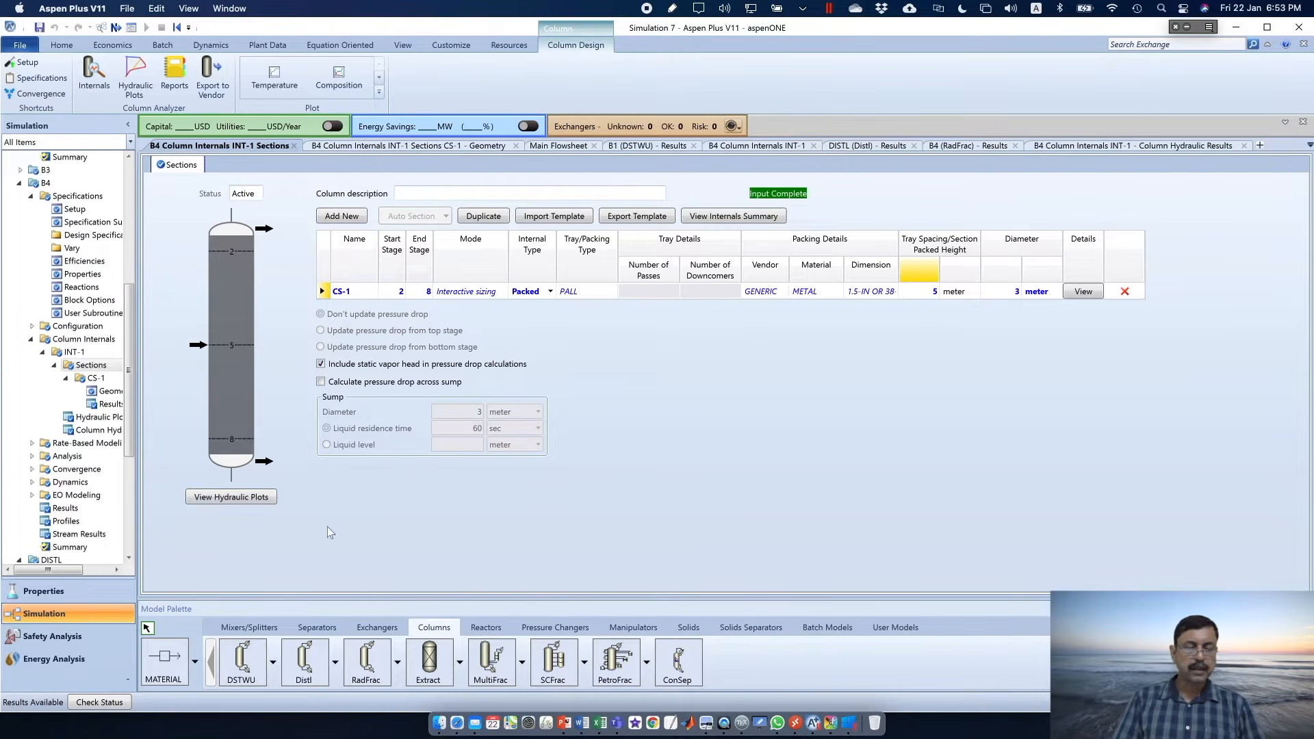
Examine the packed column's hydraulic plot for stage 2, including the operating point and the plot legend
click(107, 417)
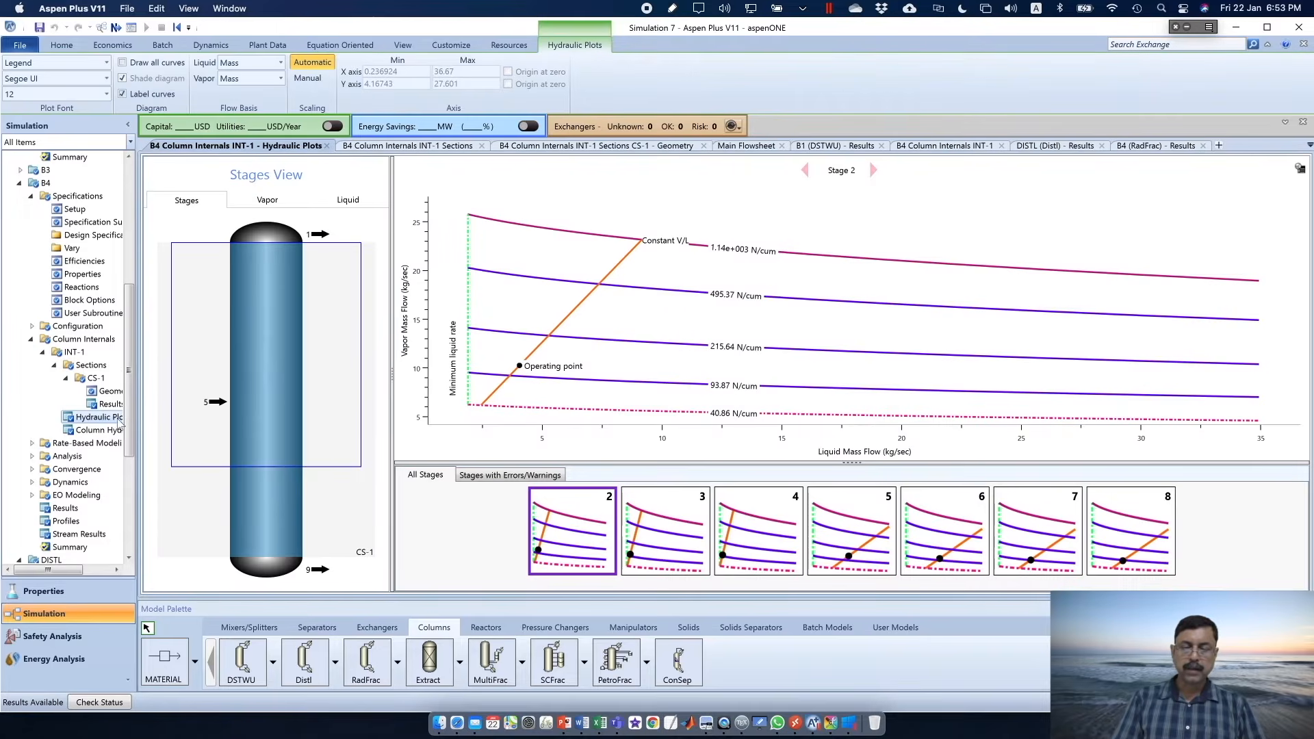
mouse_move(522, 369)
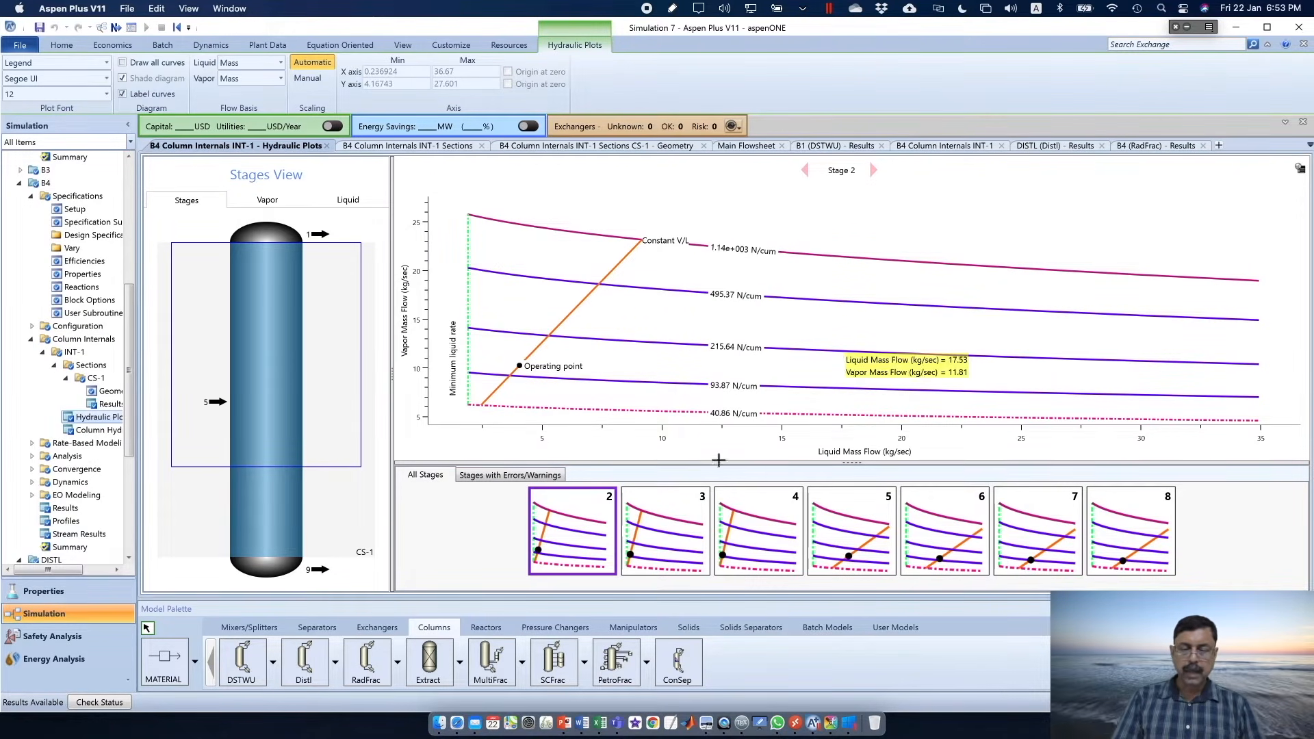
click(1300, 169)
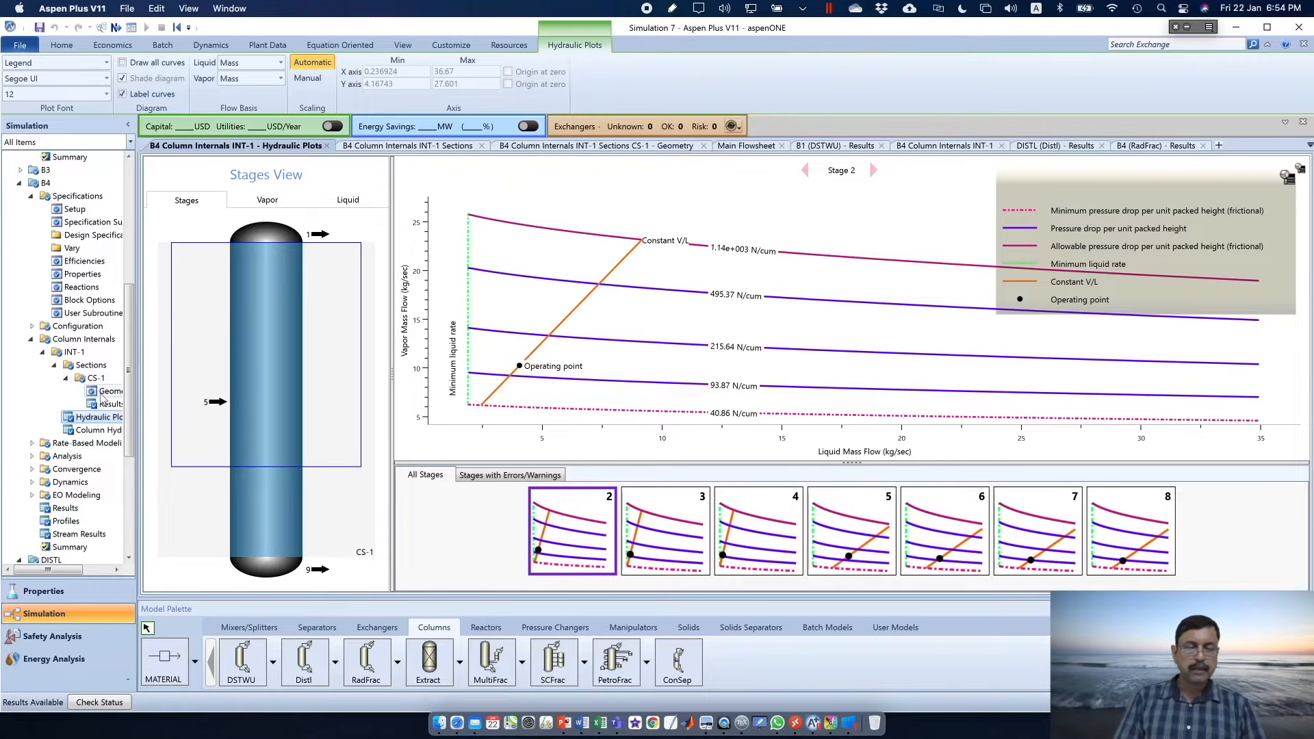
In section CS-1's geometry, set the packing vendor to RASCHIG and the packing material to CERAMIC
click(107, 392)
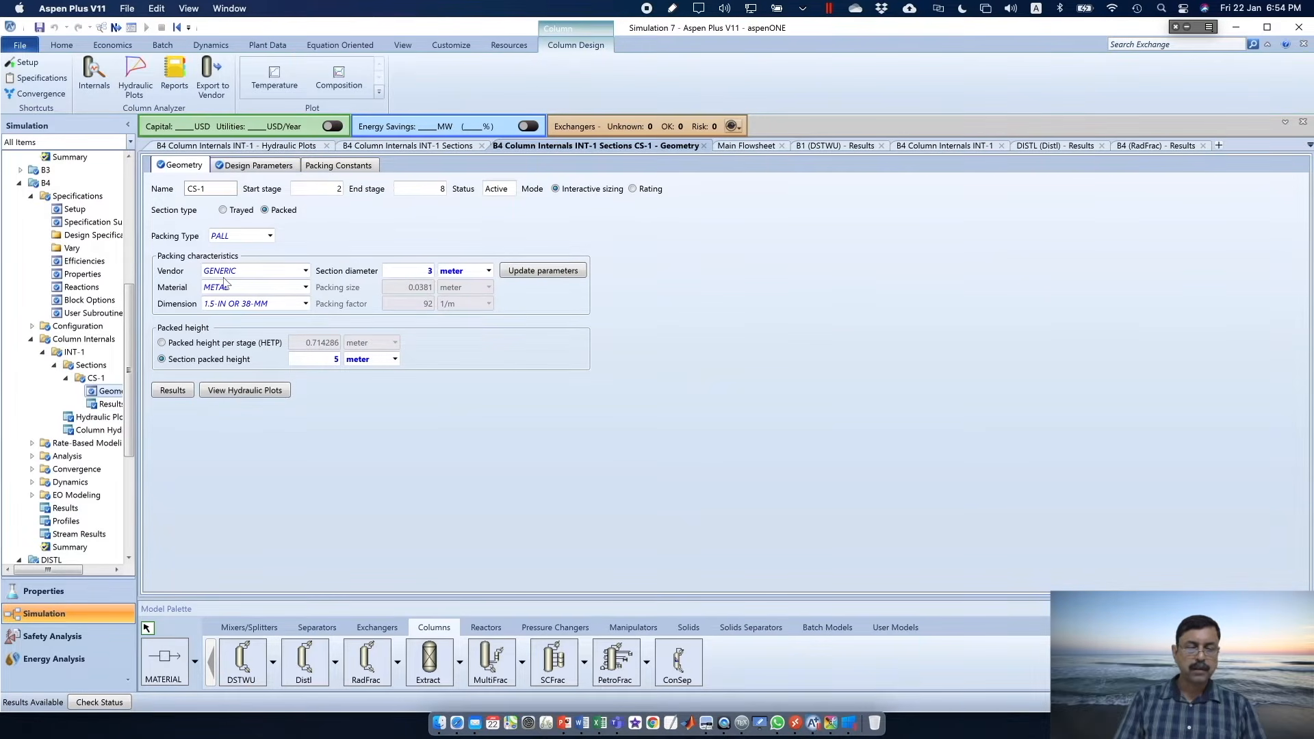
click(306, 272)
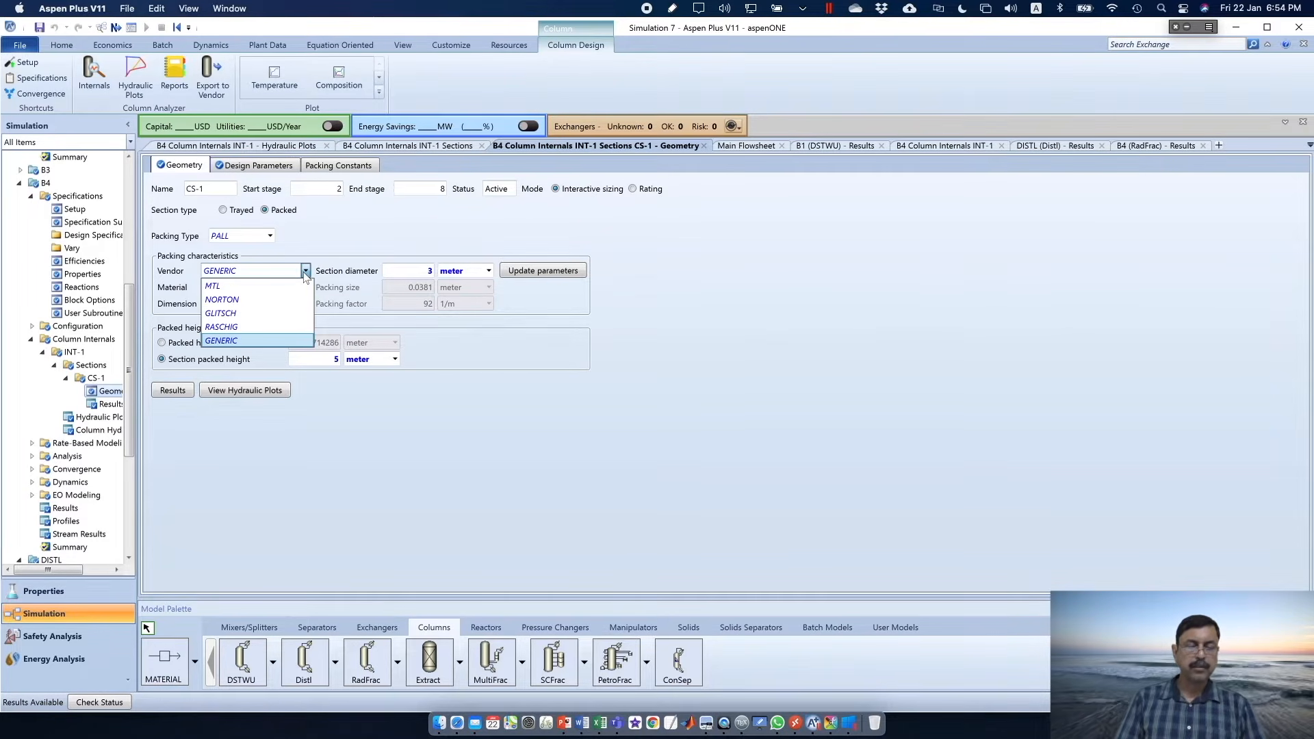
click(236, 328)
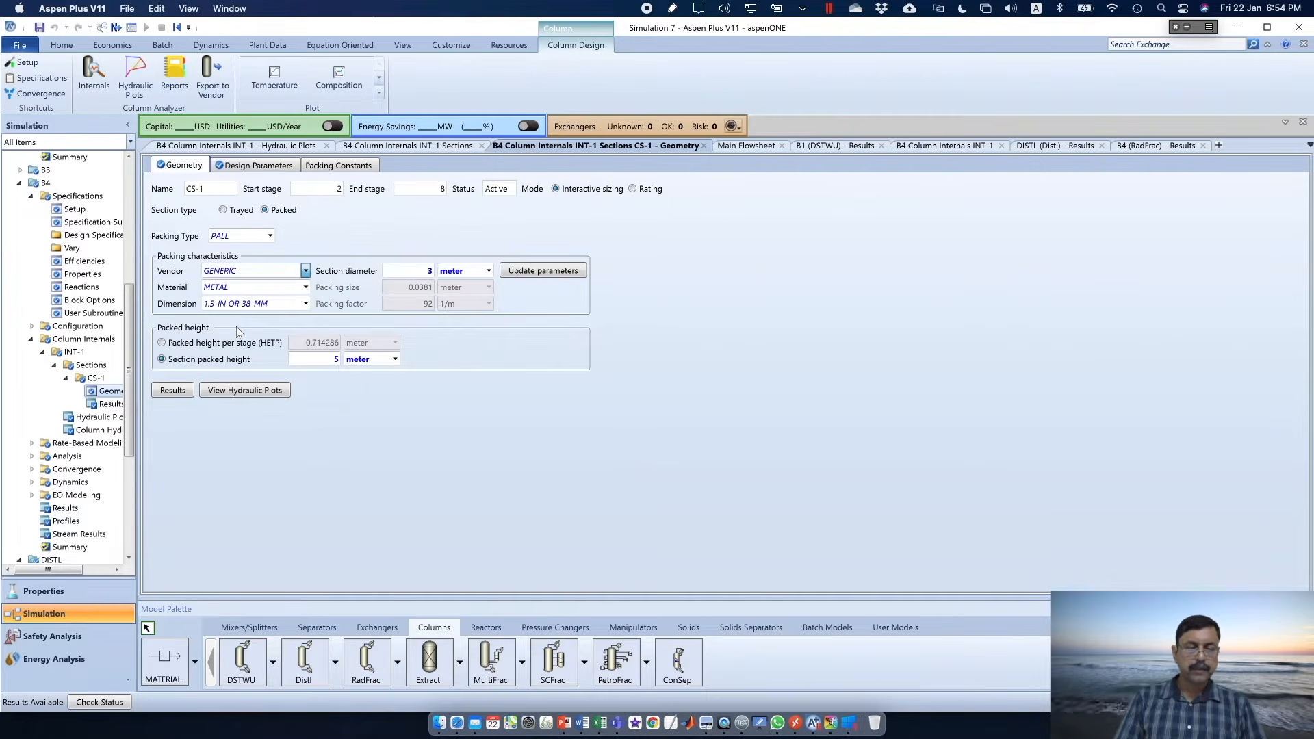
click(306, 288)
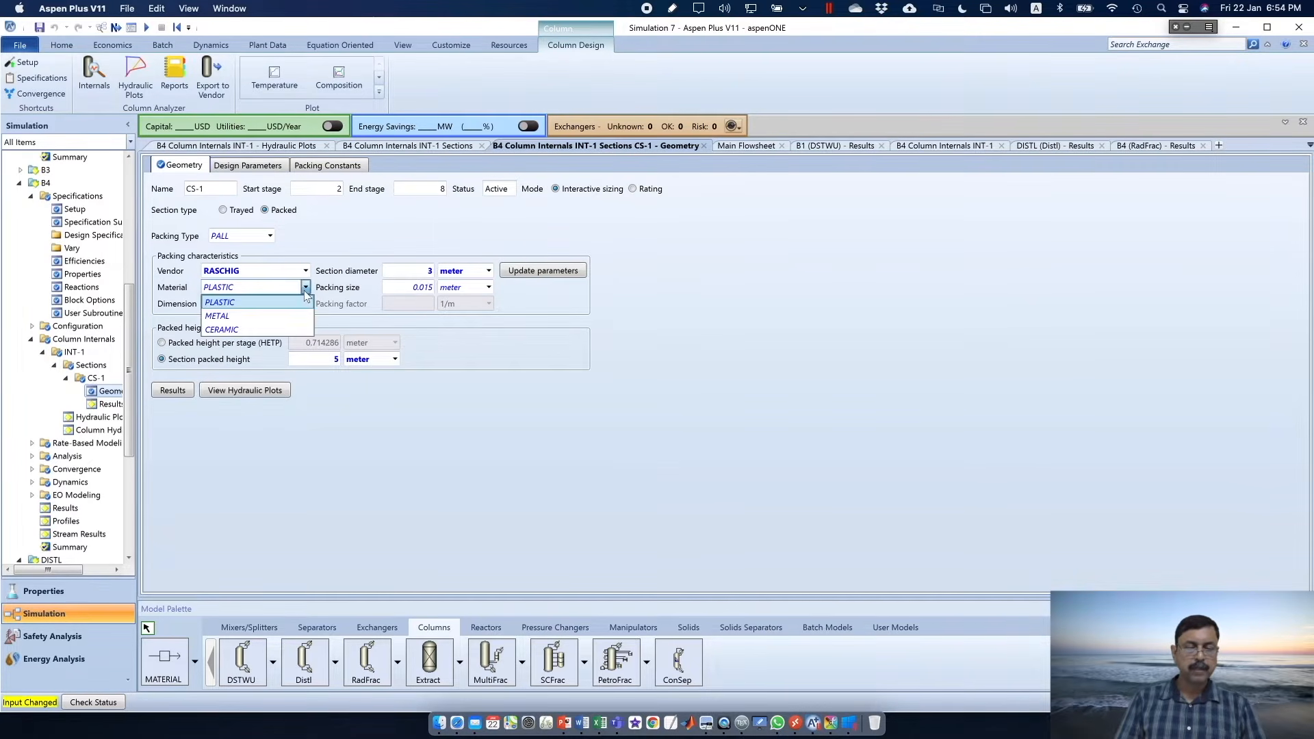
click(263, 331)
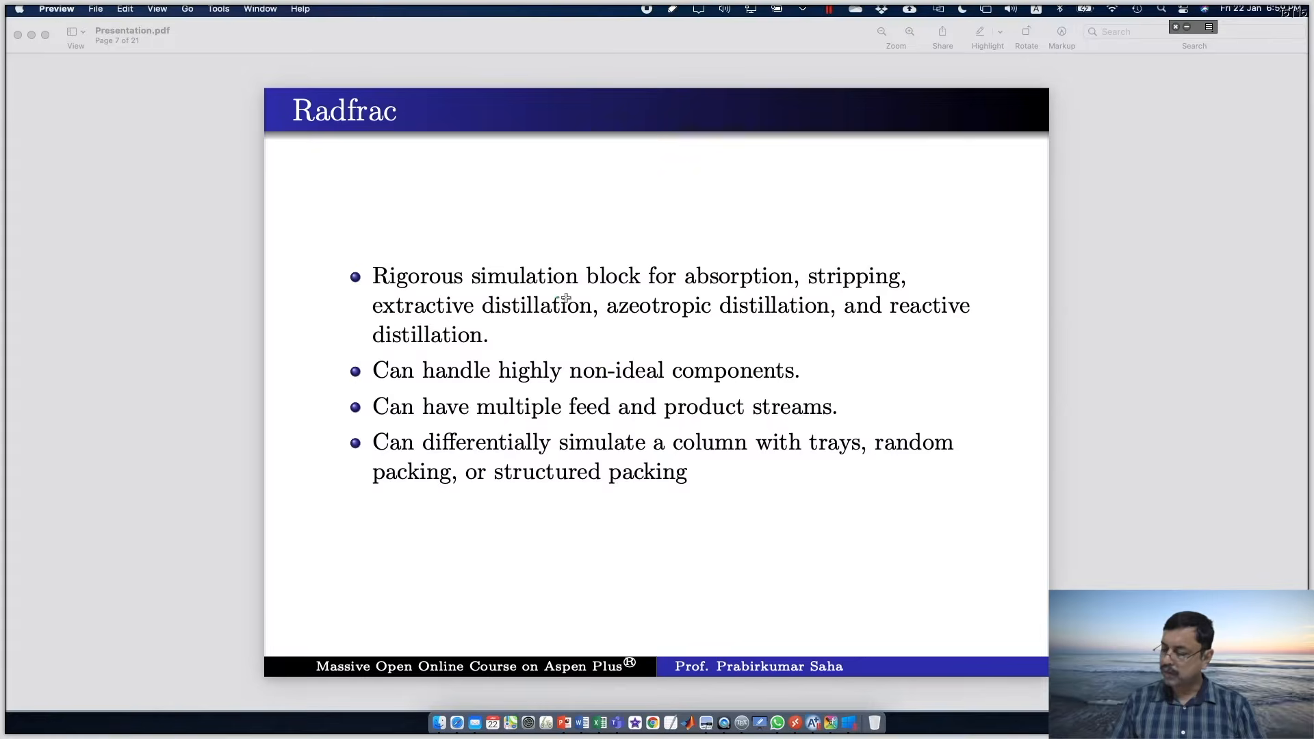
drag(877, 261, 922, 248)
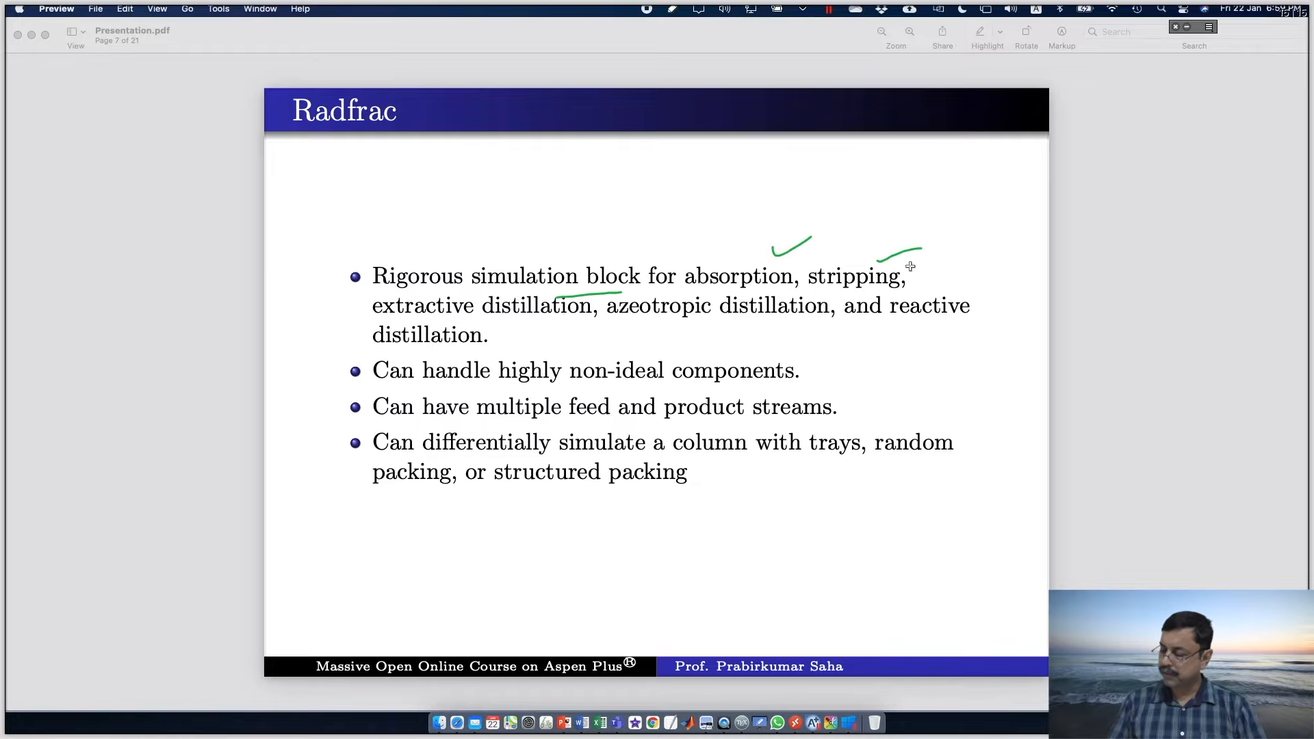
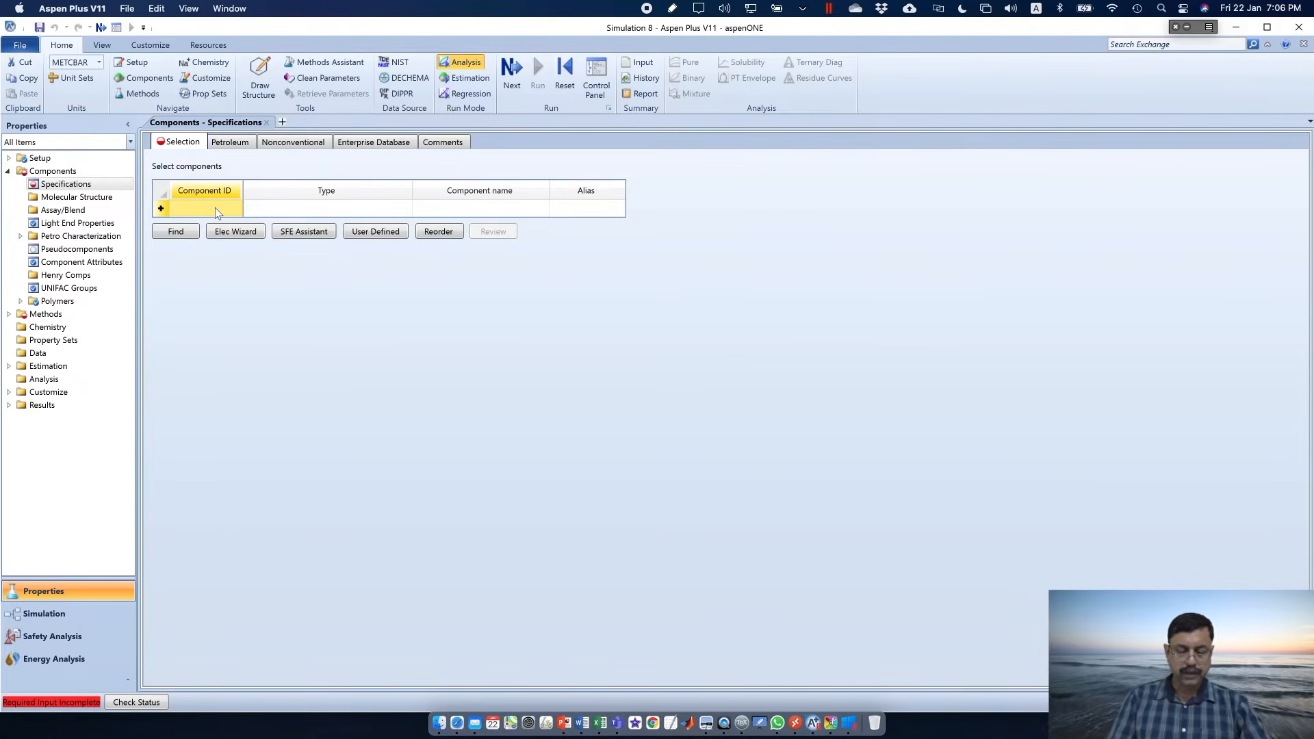
Add the components CH3COOH, WATER and ETHANOL to the new simulation's component list
text(CH3COOH)
key(Return)
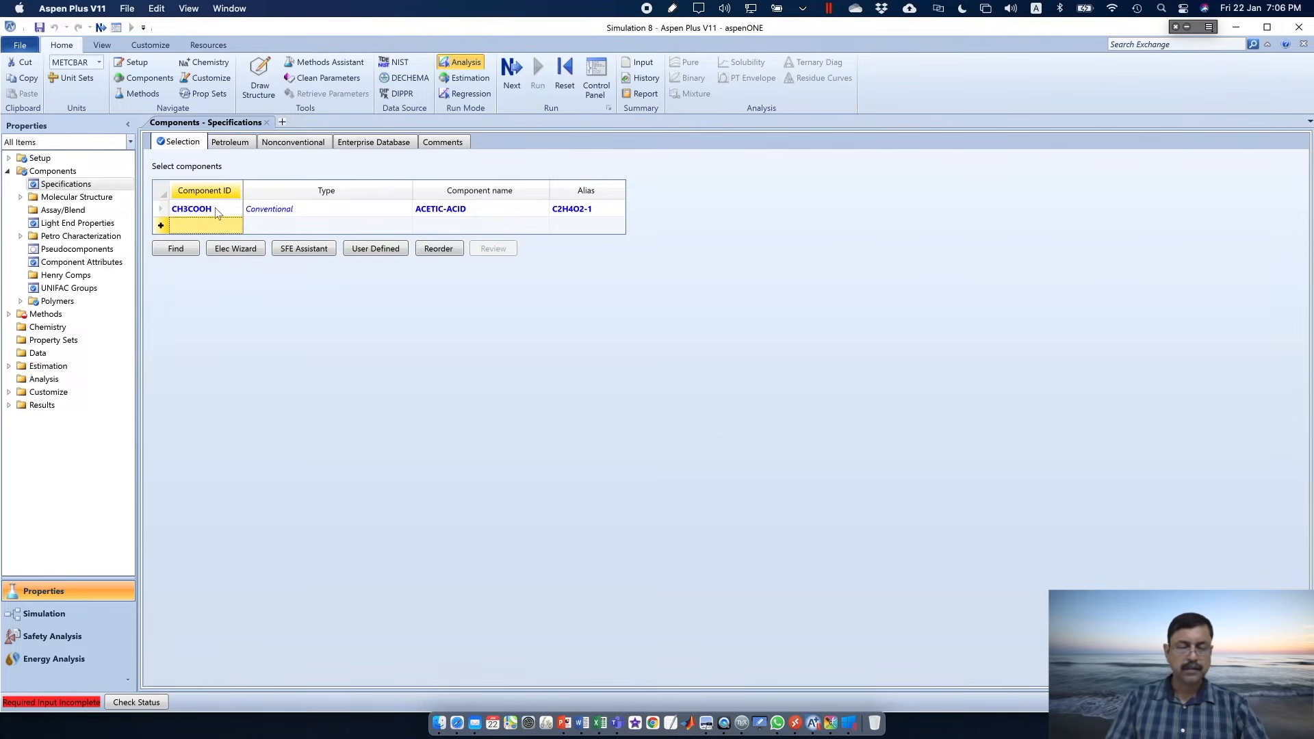
text(WATER)
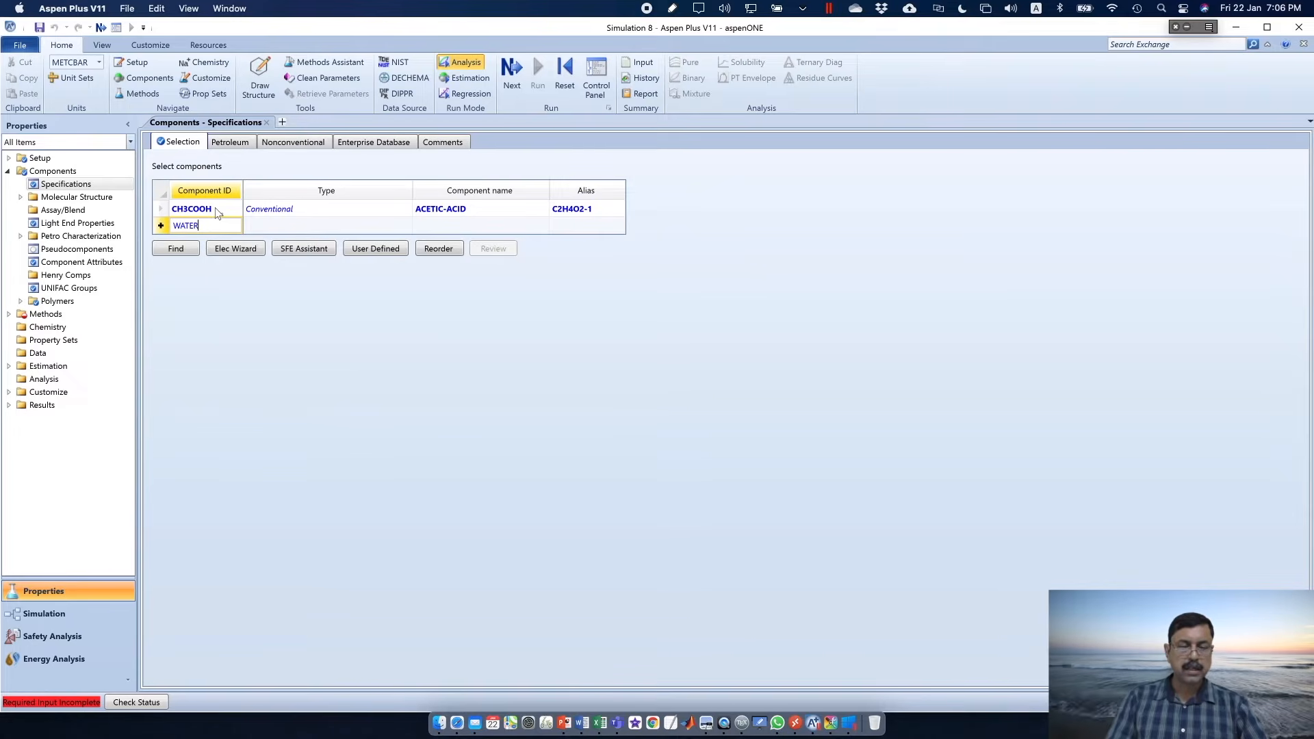
key(Return)
text(ETHANOL)
key(Return)
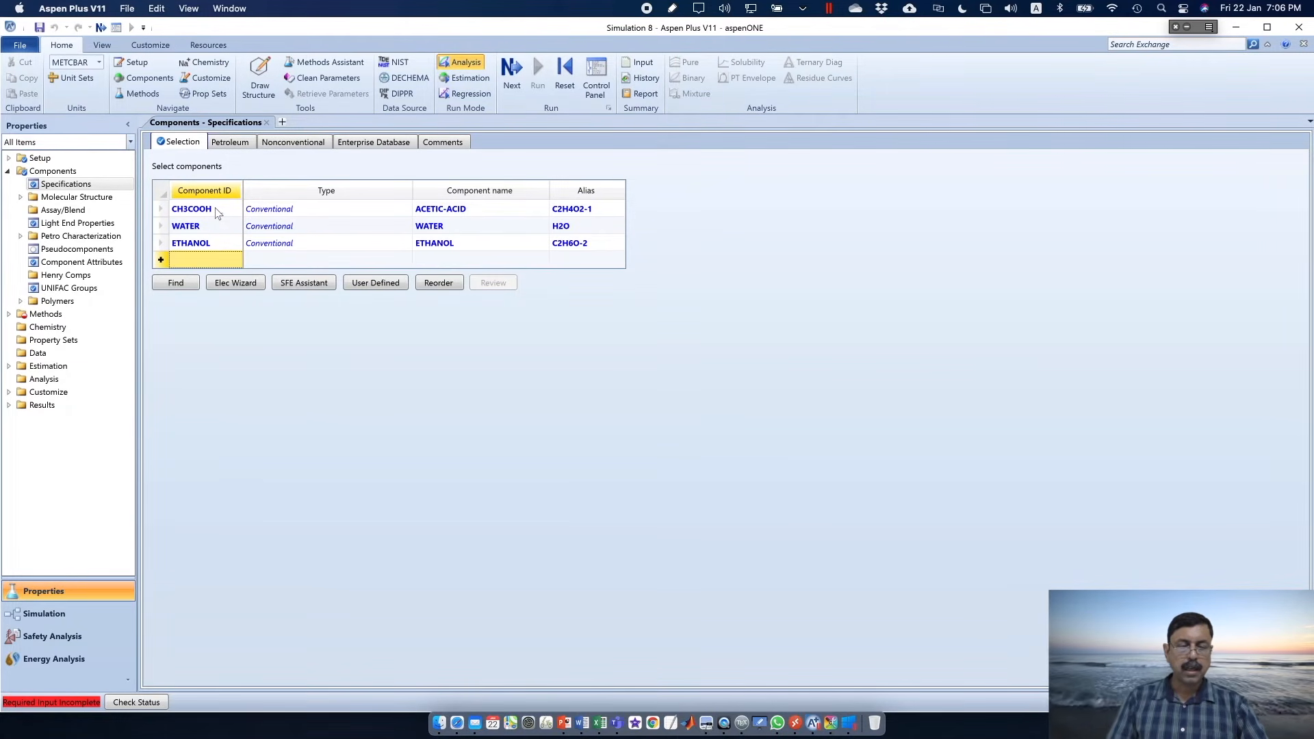
Search the compound databanks for ethyl acetate, add ETHYL-ACETATE as a component and rename its ID ETHAC
click(177, 283)
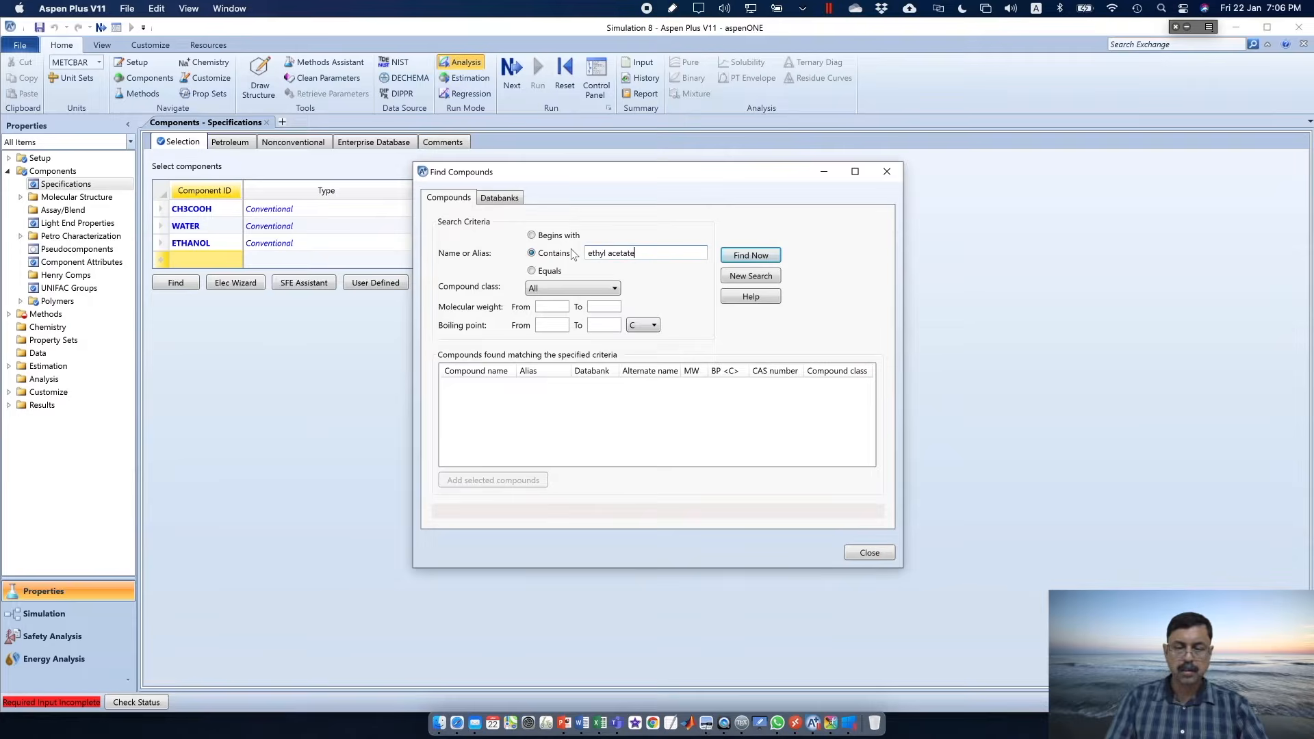
key(Return)
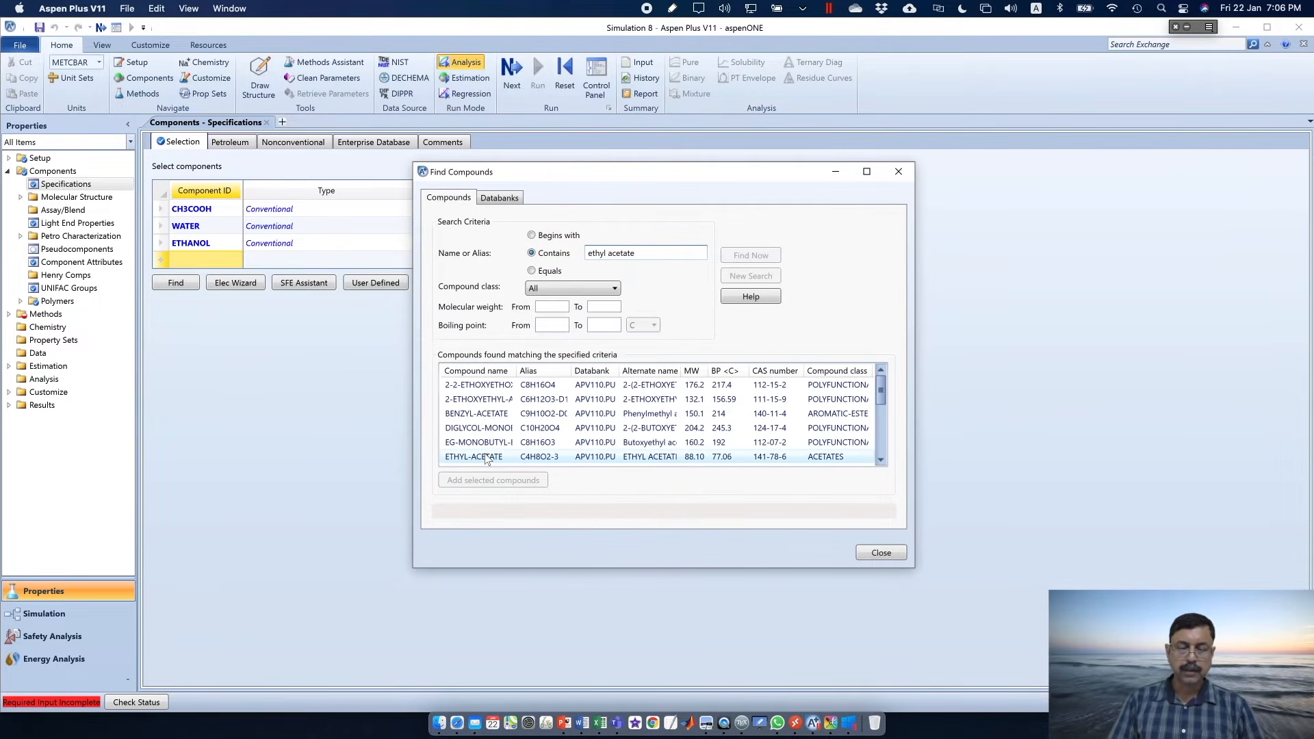
click(487, 457)
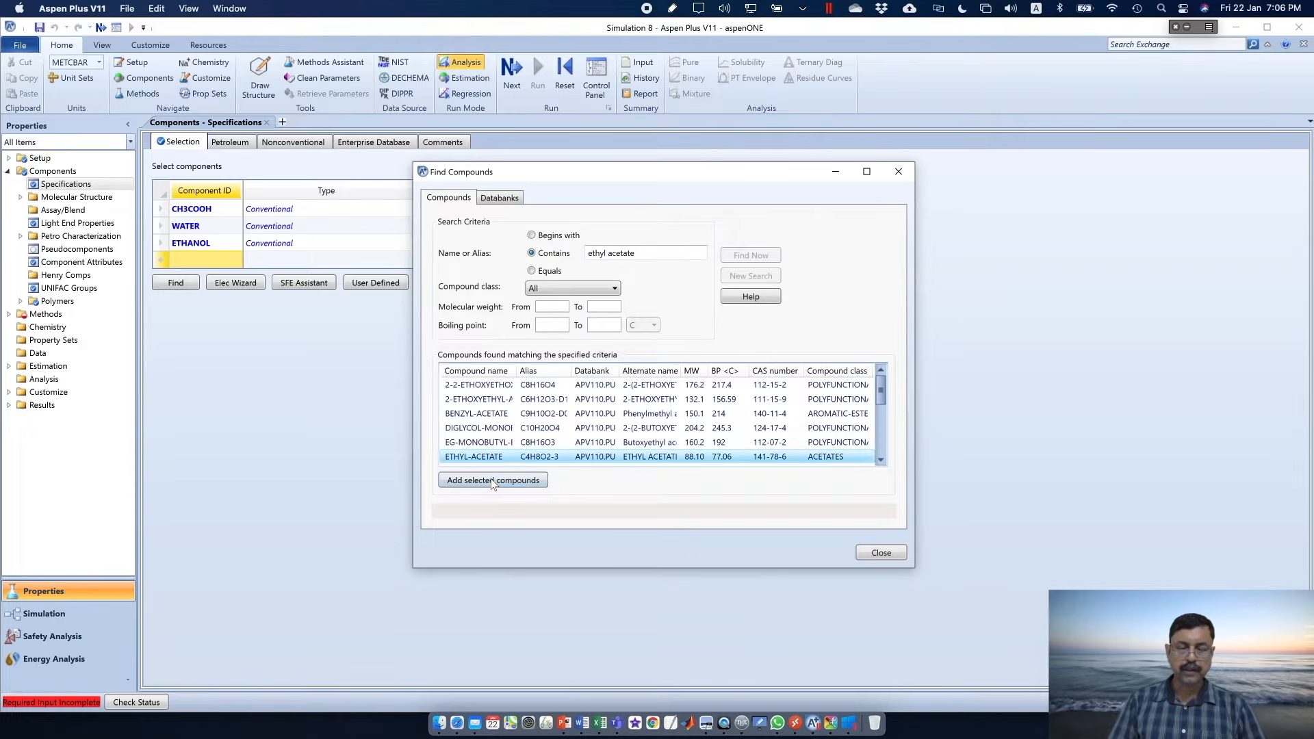
click(492, 481)
click(202, 263)
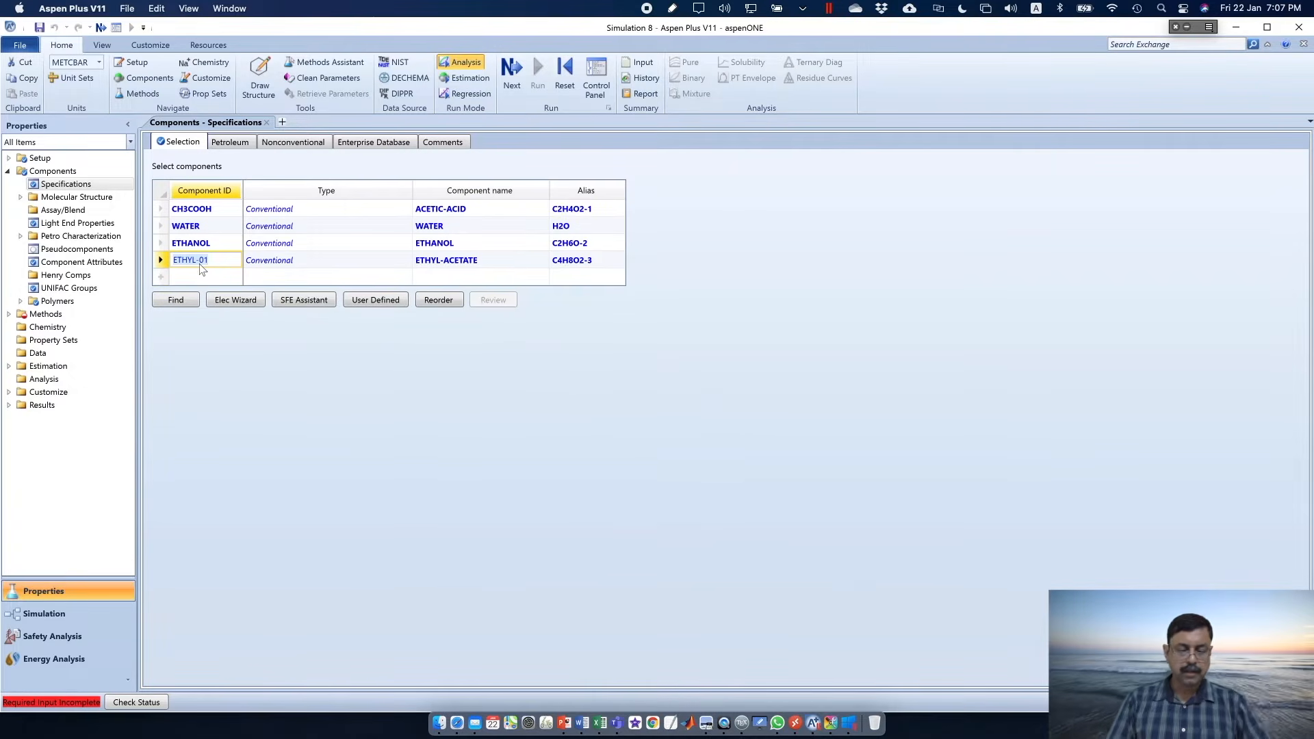
text(ETHAC)
key(Return)
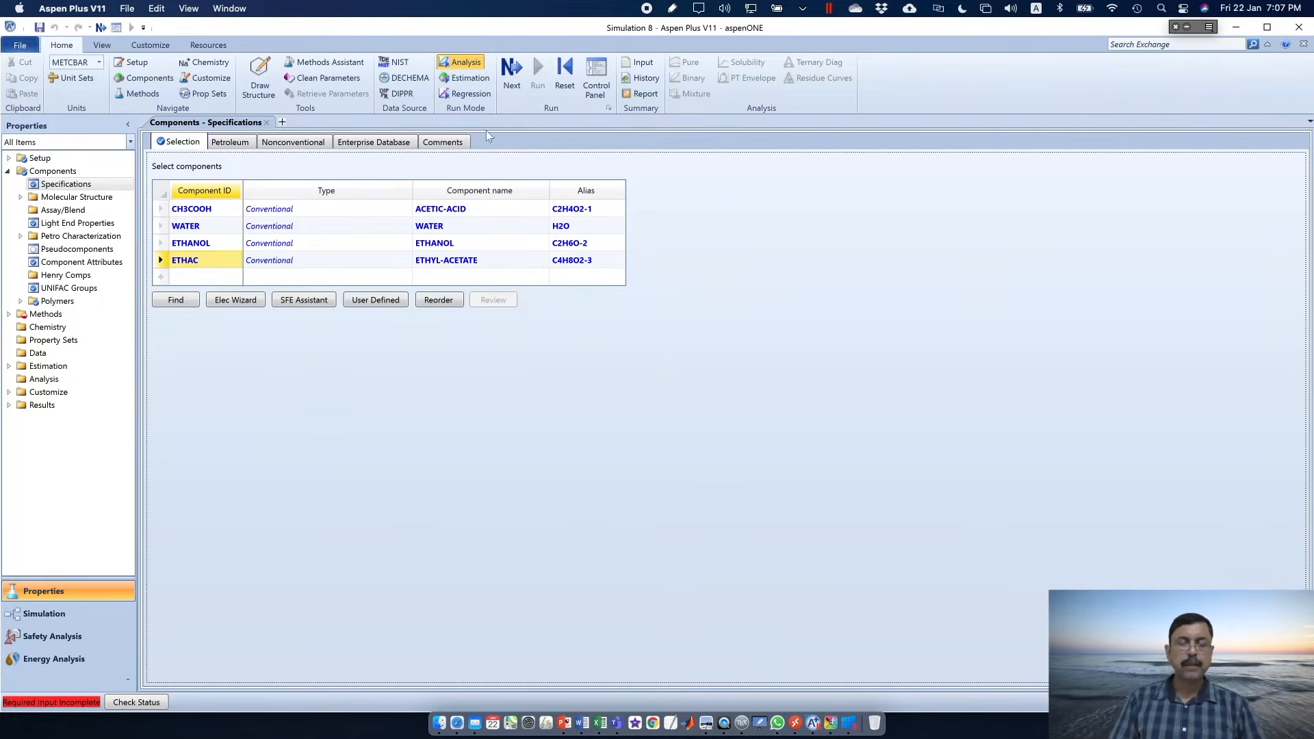
Choose UNIF-DMD as the global property method
click(513, 77)
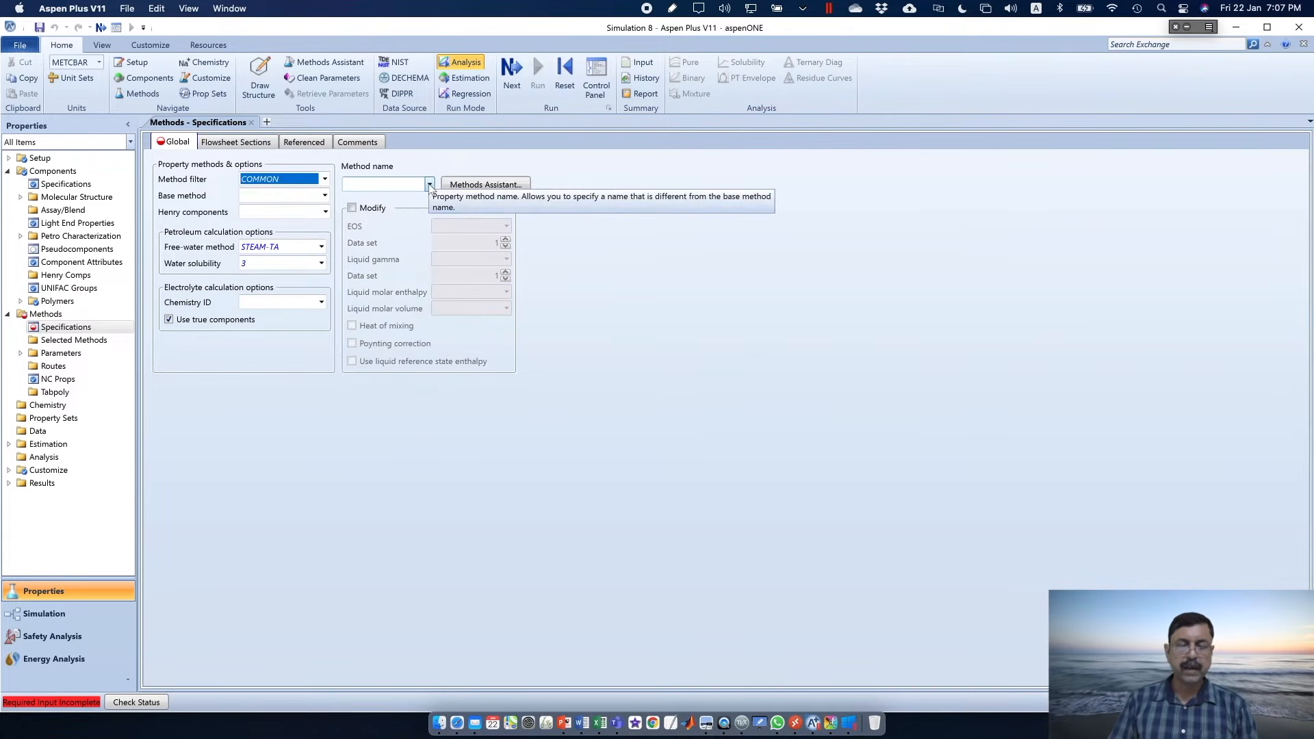
click(430, 185)
drag(430, 328, 430, 355)
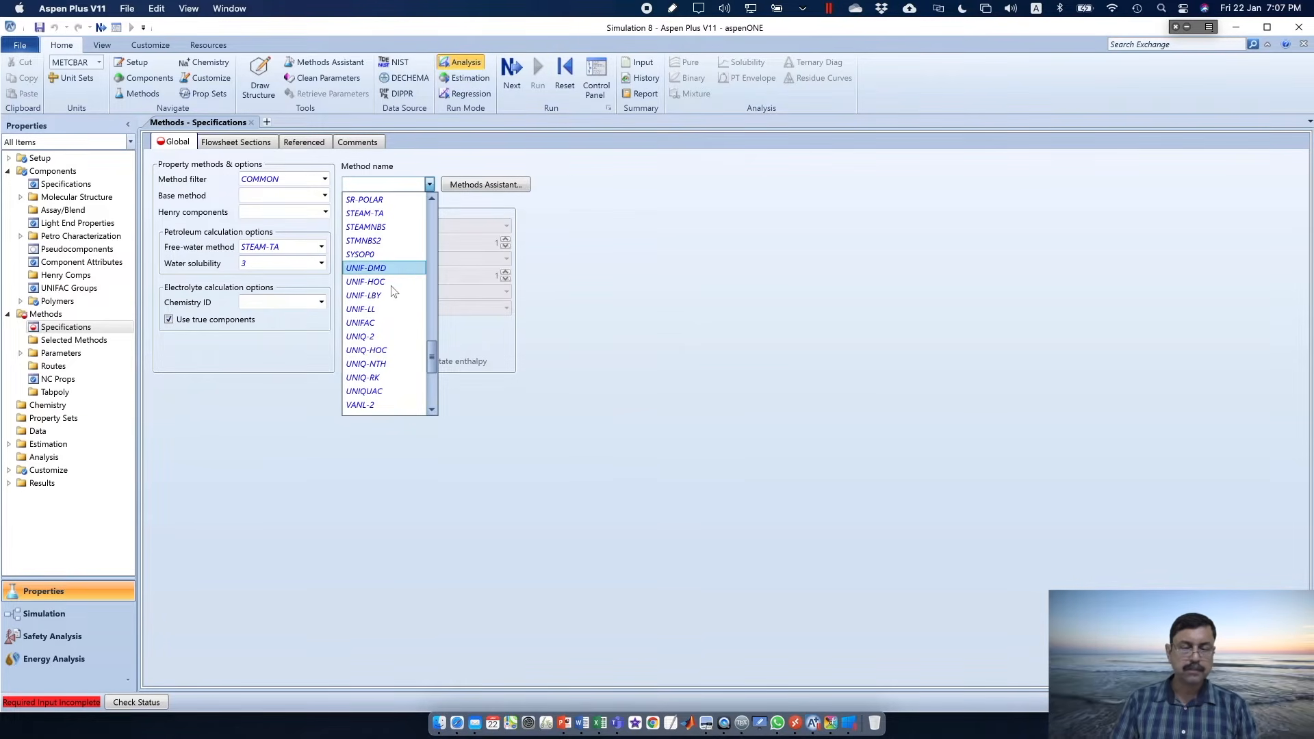
click(383, 267)
Place a RadFrac column on the simulation flowsheet and connect a feed, a distillate and a bottoms material stream to it
click(58, 614)
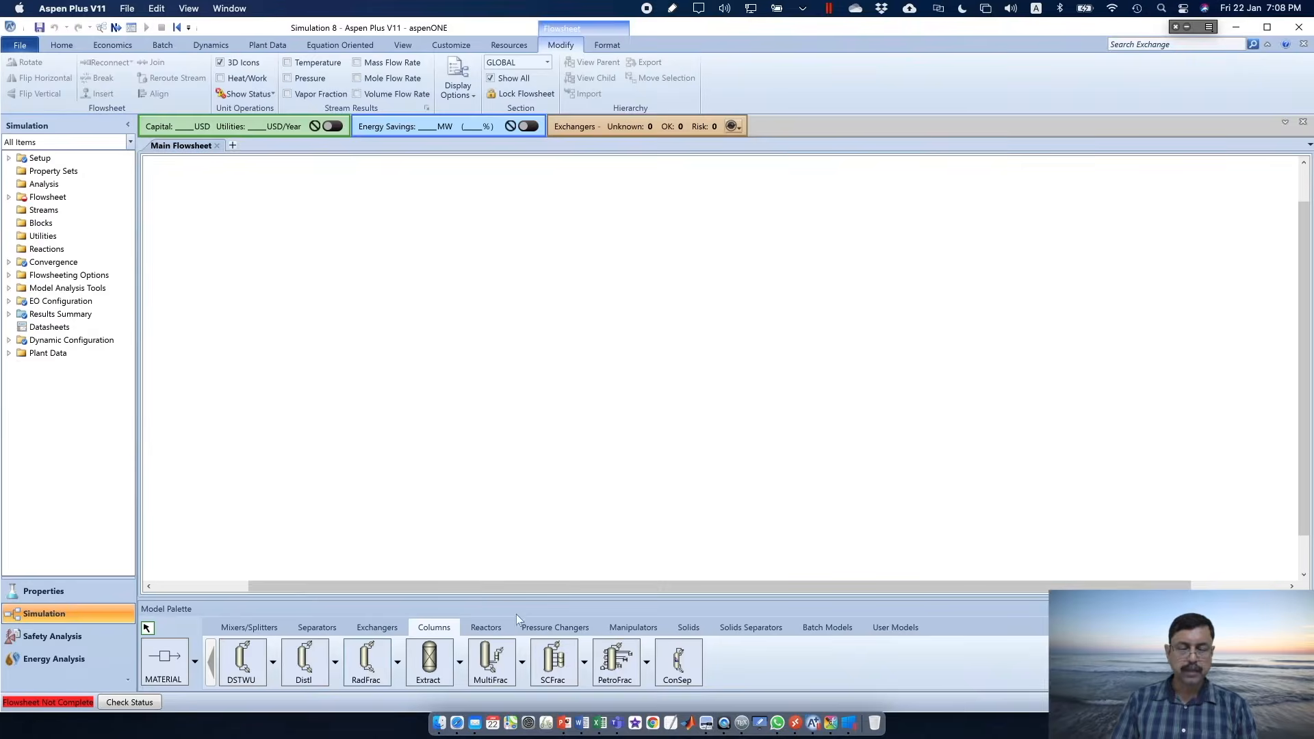
click(375, 670)
click(566, 349)
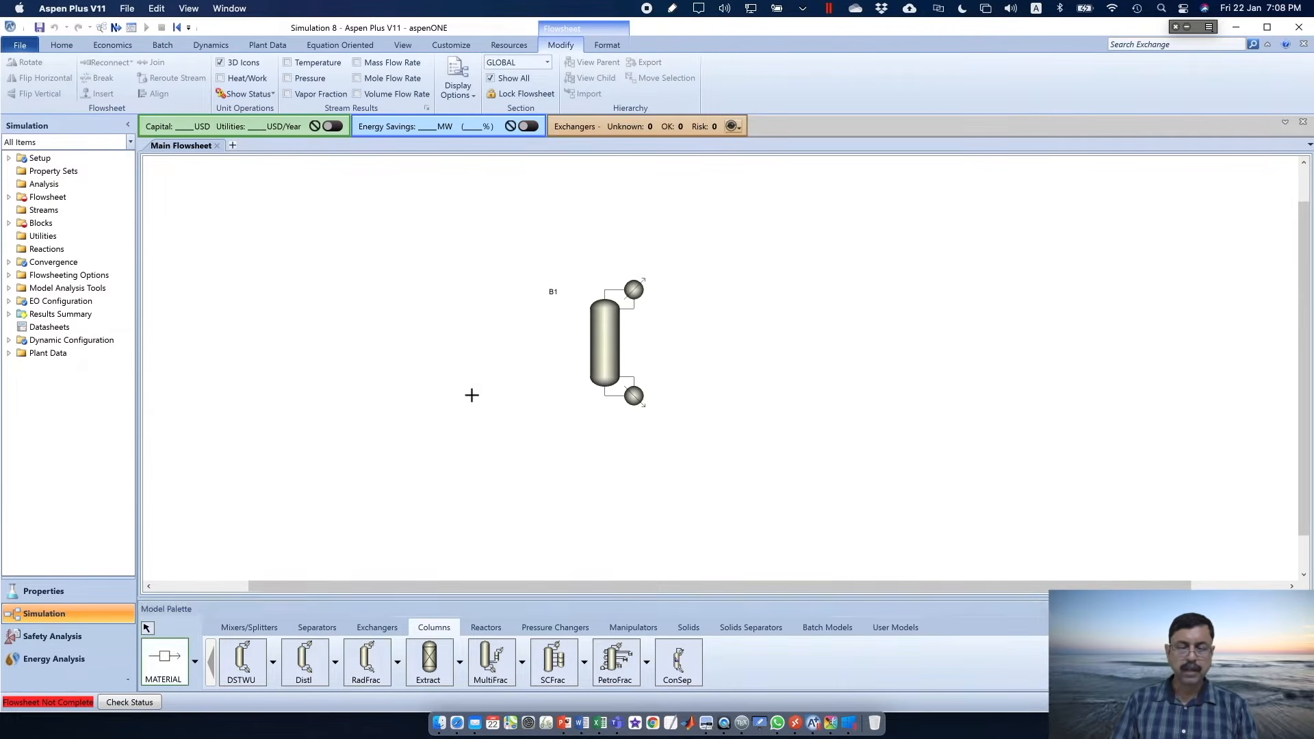
click(589, 342)
click(384, 349)
click(644, 294)
click(807, 298)
click(647, 395)
click(827, 387)
key(Escape)
Rename the feed stream FEED, the distillate stream DIST and the bottoms stream BOTT
double_click(437, 348)
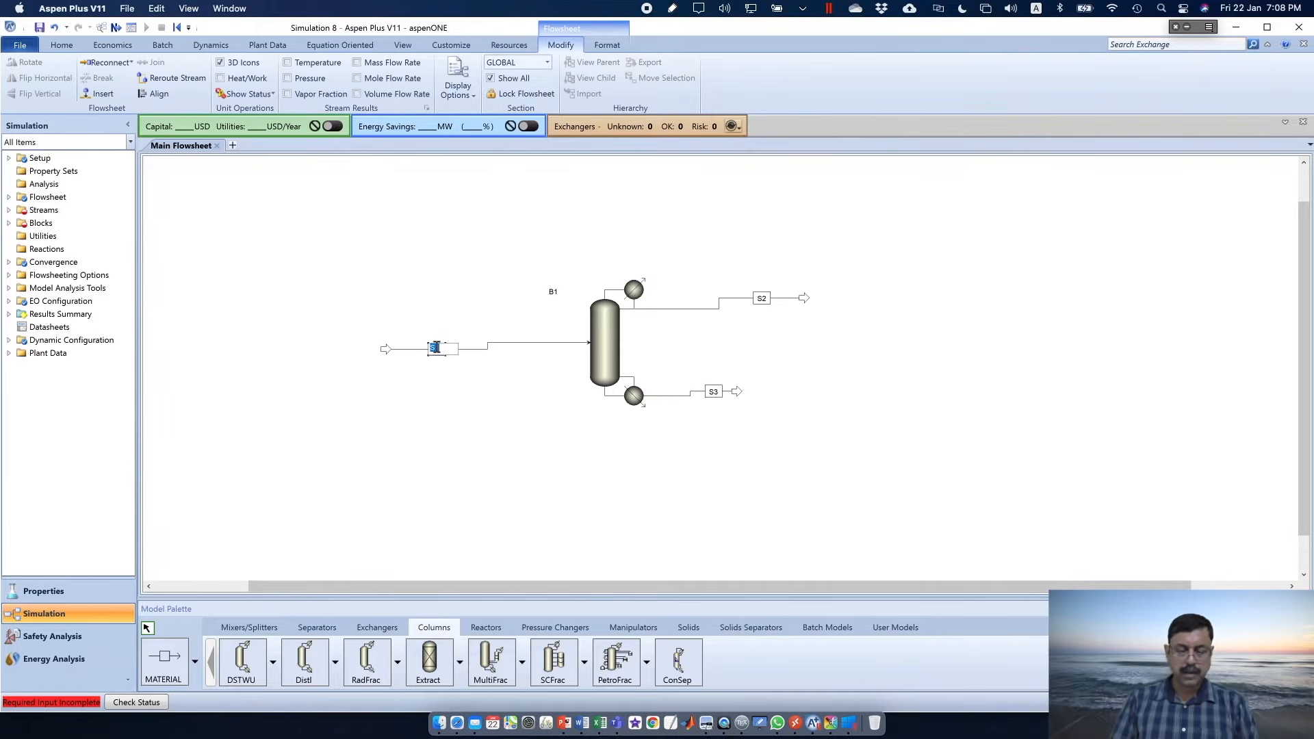
text(FEED)
key(Return)
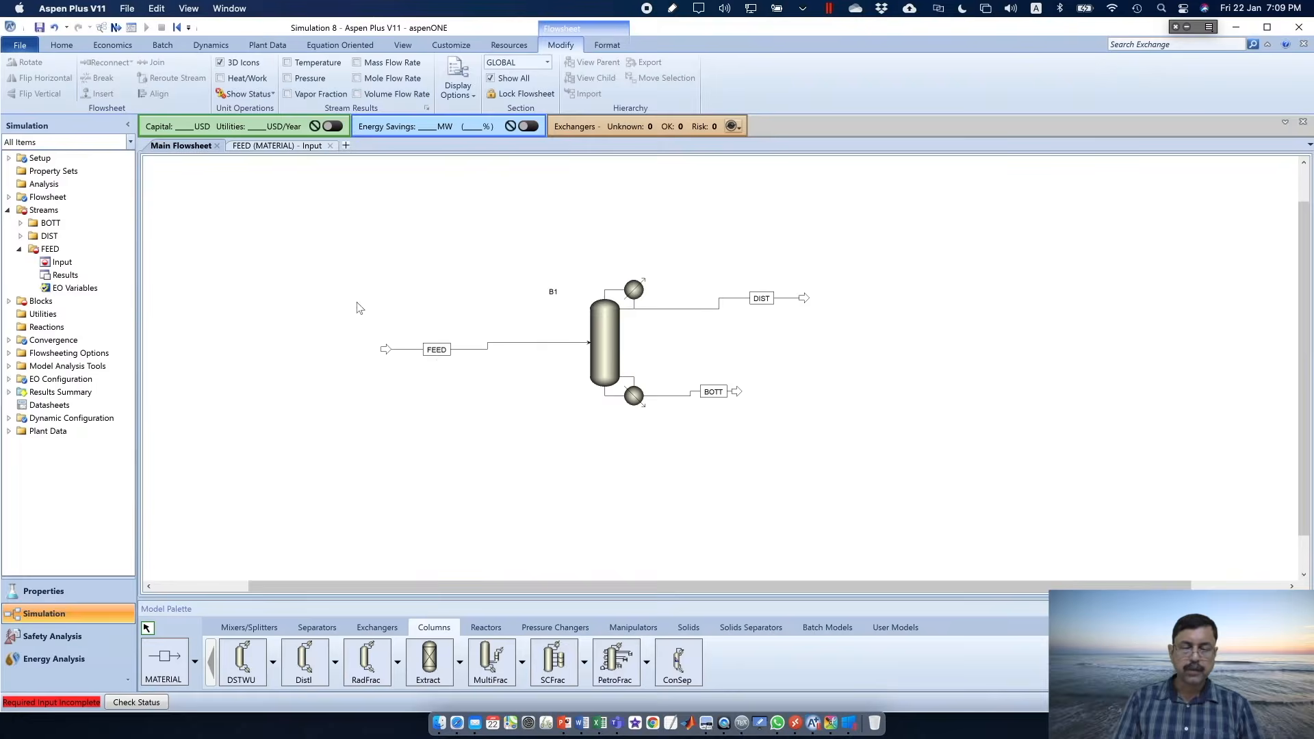
Rename the FEED stream ACAC and connect a second feed stream named ETHANOL to the column
double_click(438, 352)
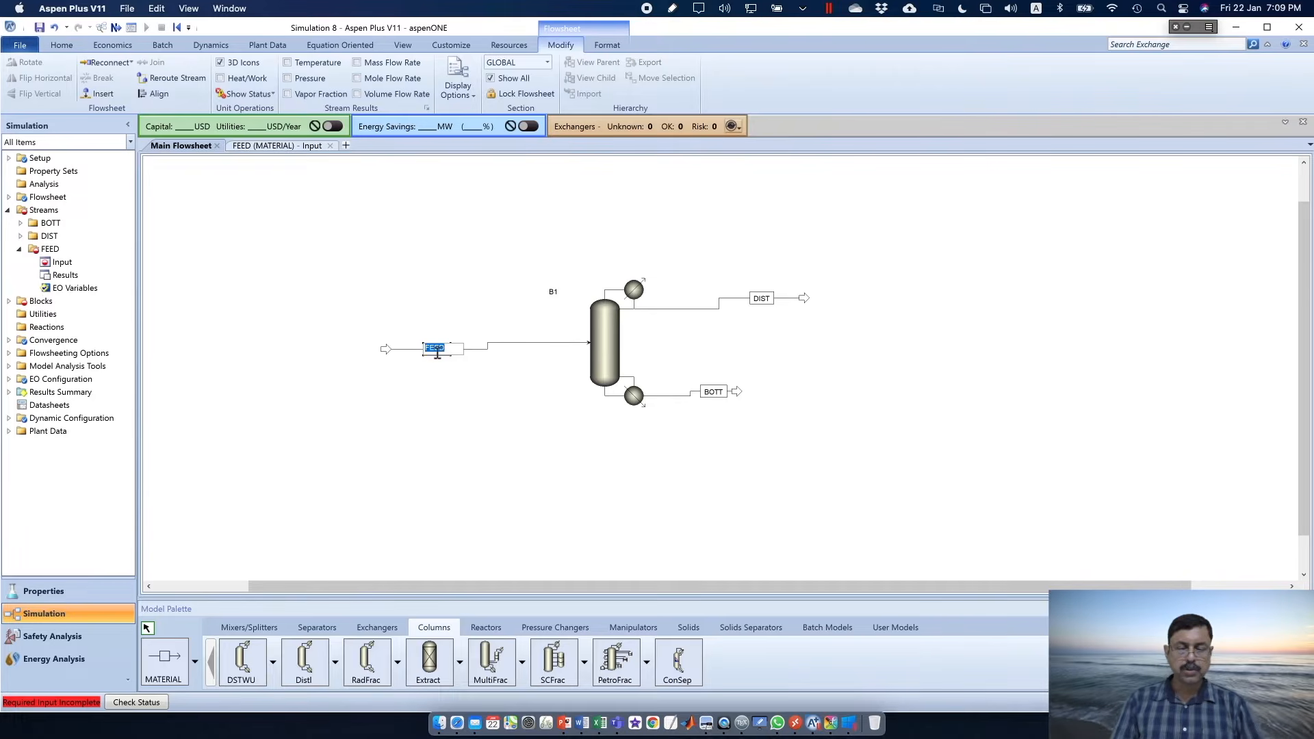
text(ACAC)
key(Return)
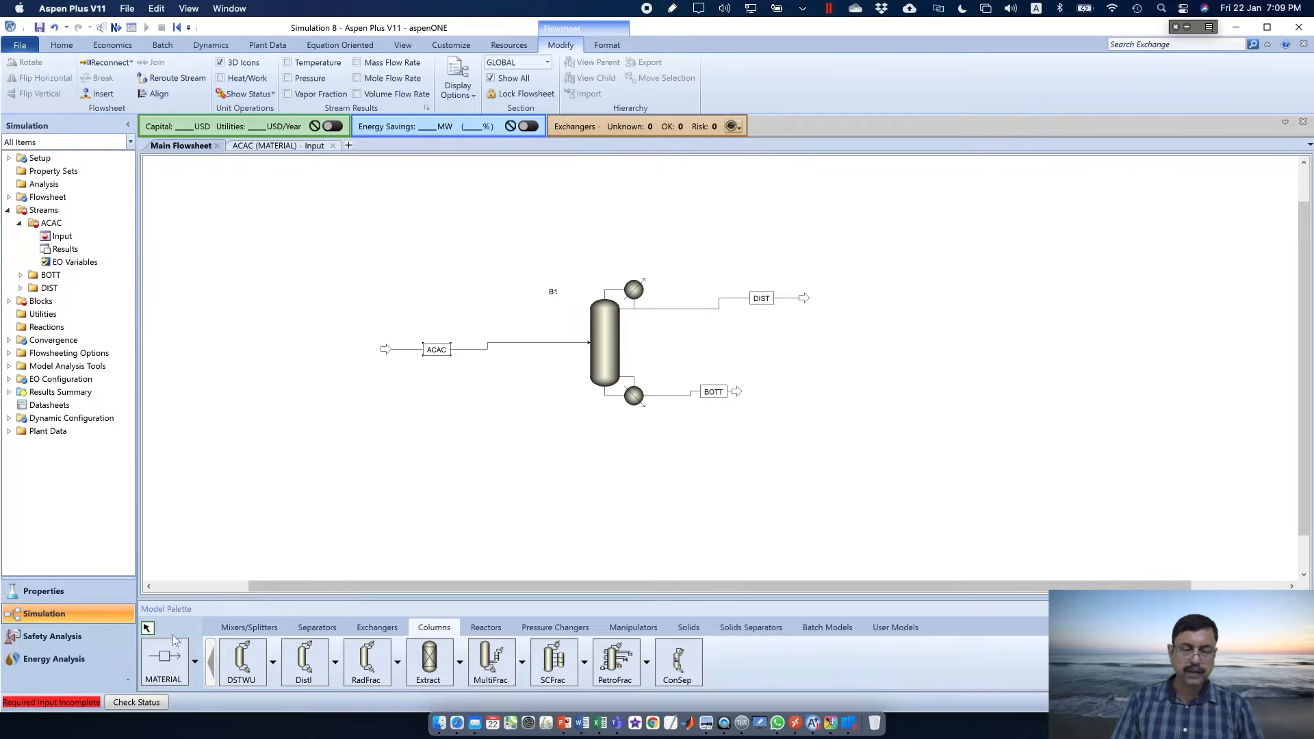
click(164, 657)
click(588, 343)
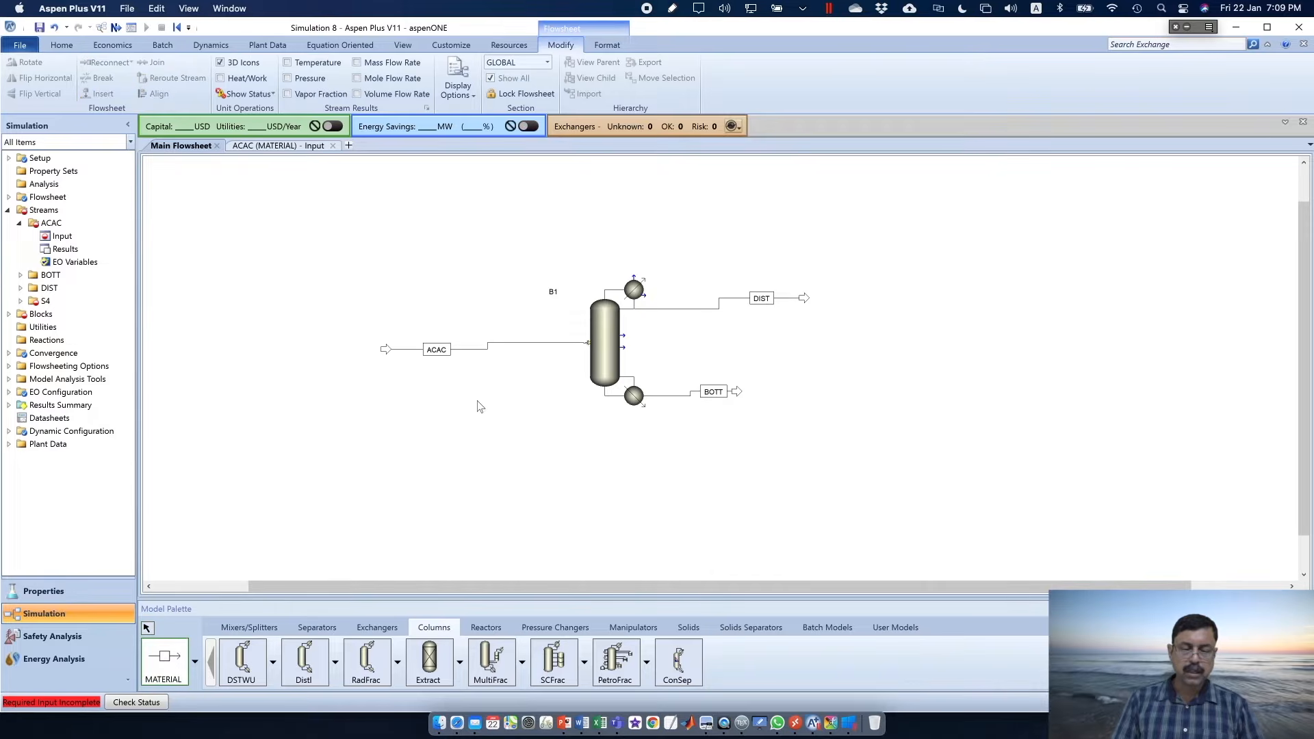
click(430, 419)
Set the ACAC feed stream's temperature to 25 °C and its pressure to 1 bar
click(274, 146)
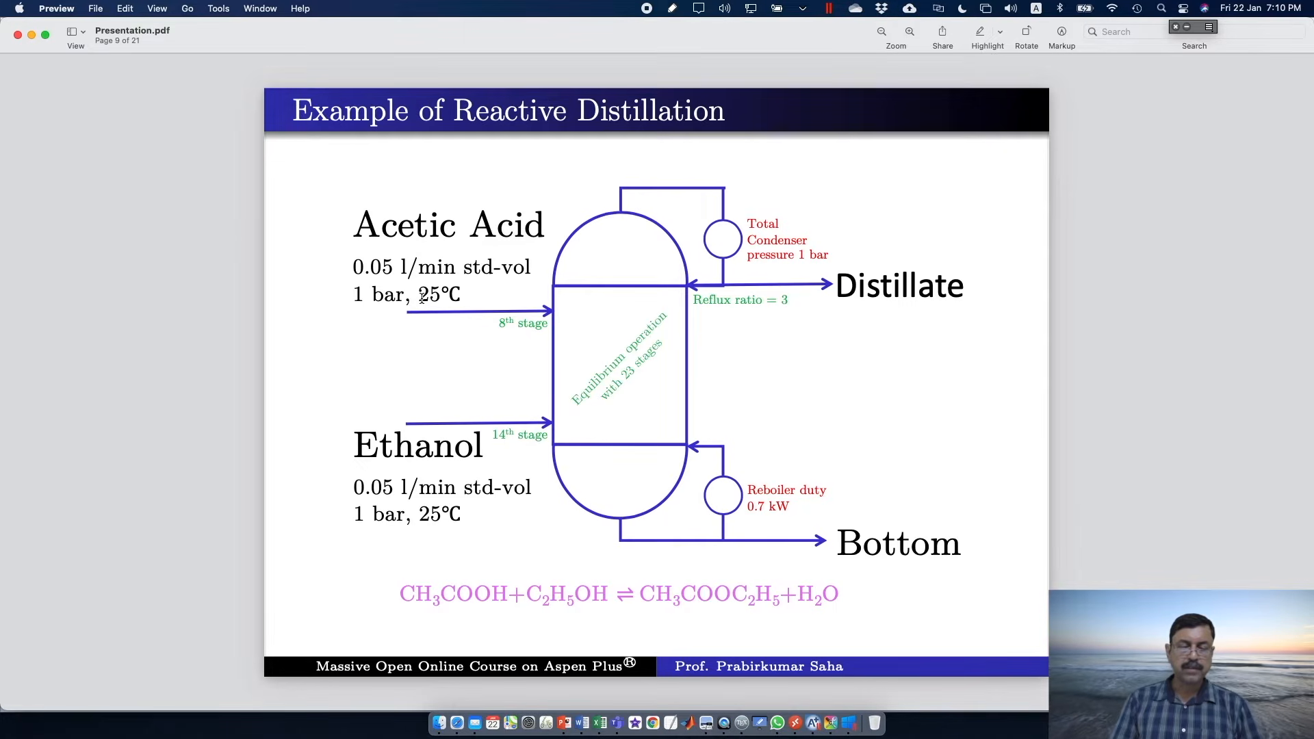
key(super+Tab)
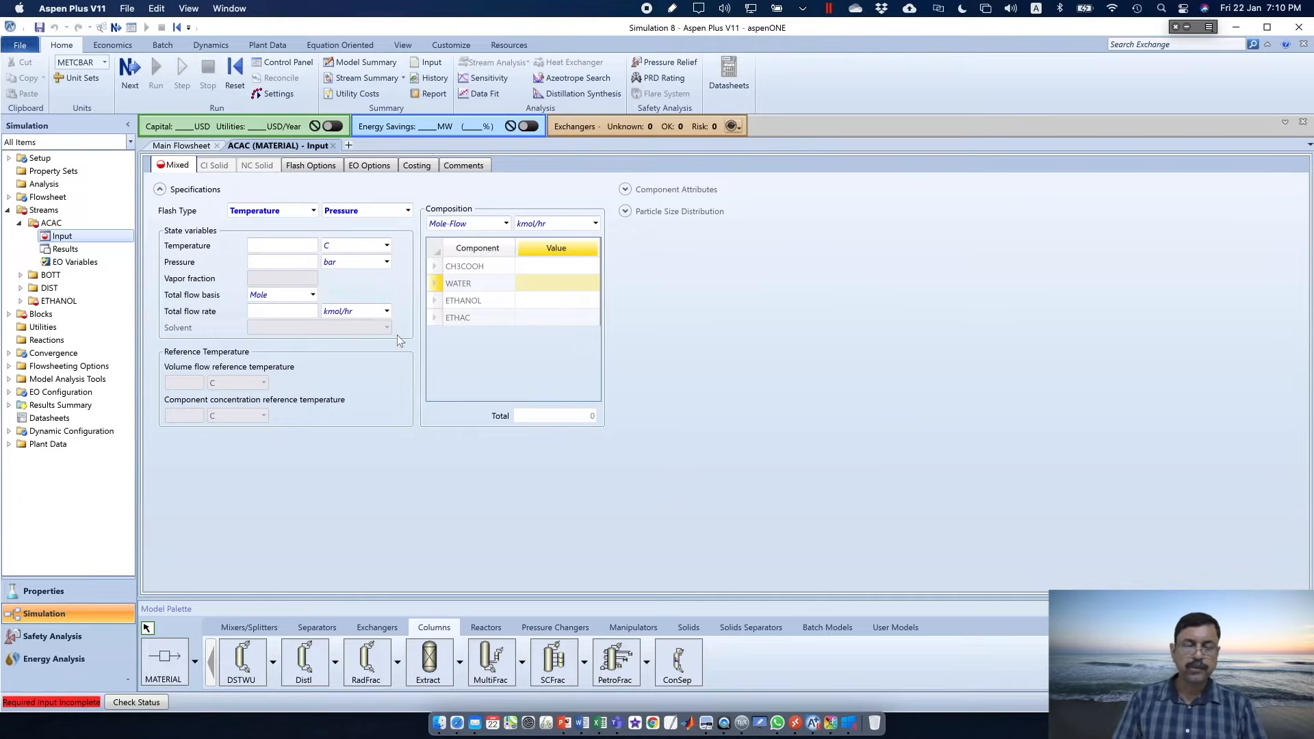
click(303, 249)
text(2)
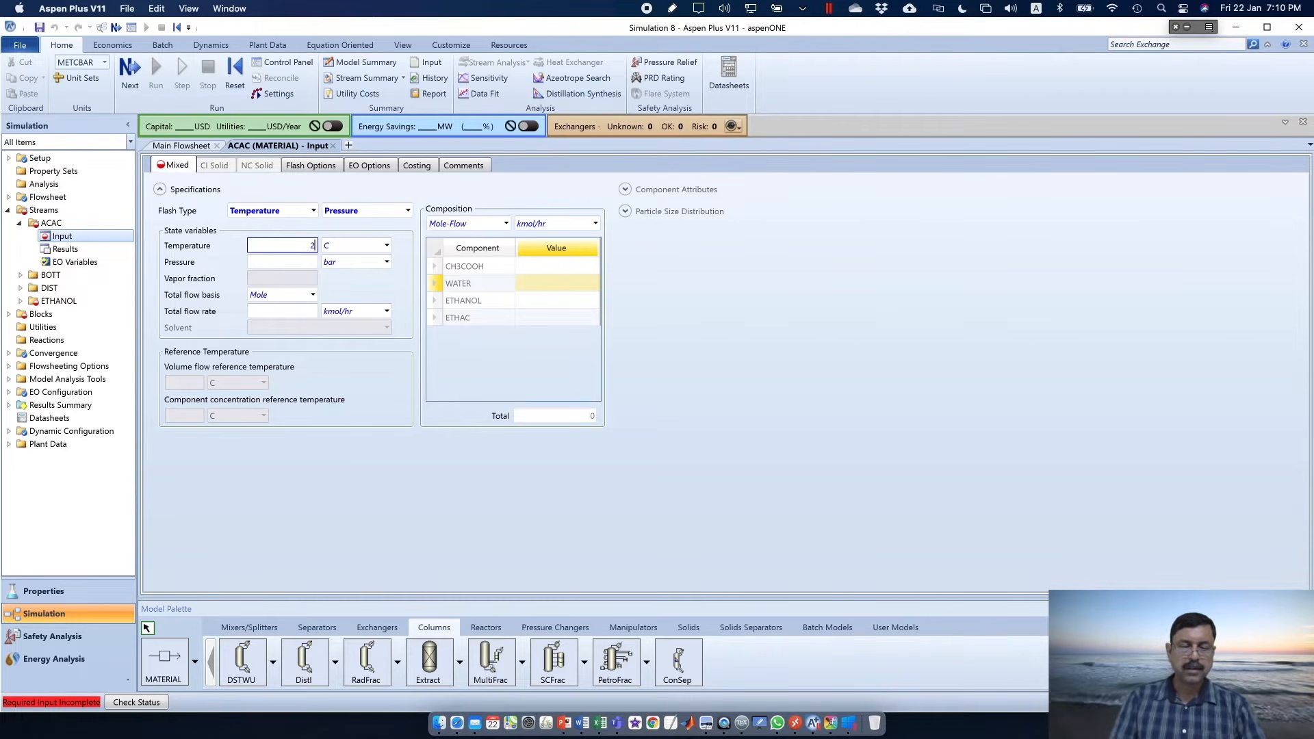
text(5)
key(Tab)
text(1)
Specify the ACAC stream's composition as a standard-volume flow of 0.05 l/min of CH3COOH
click(472, 223)
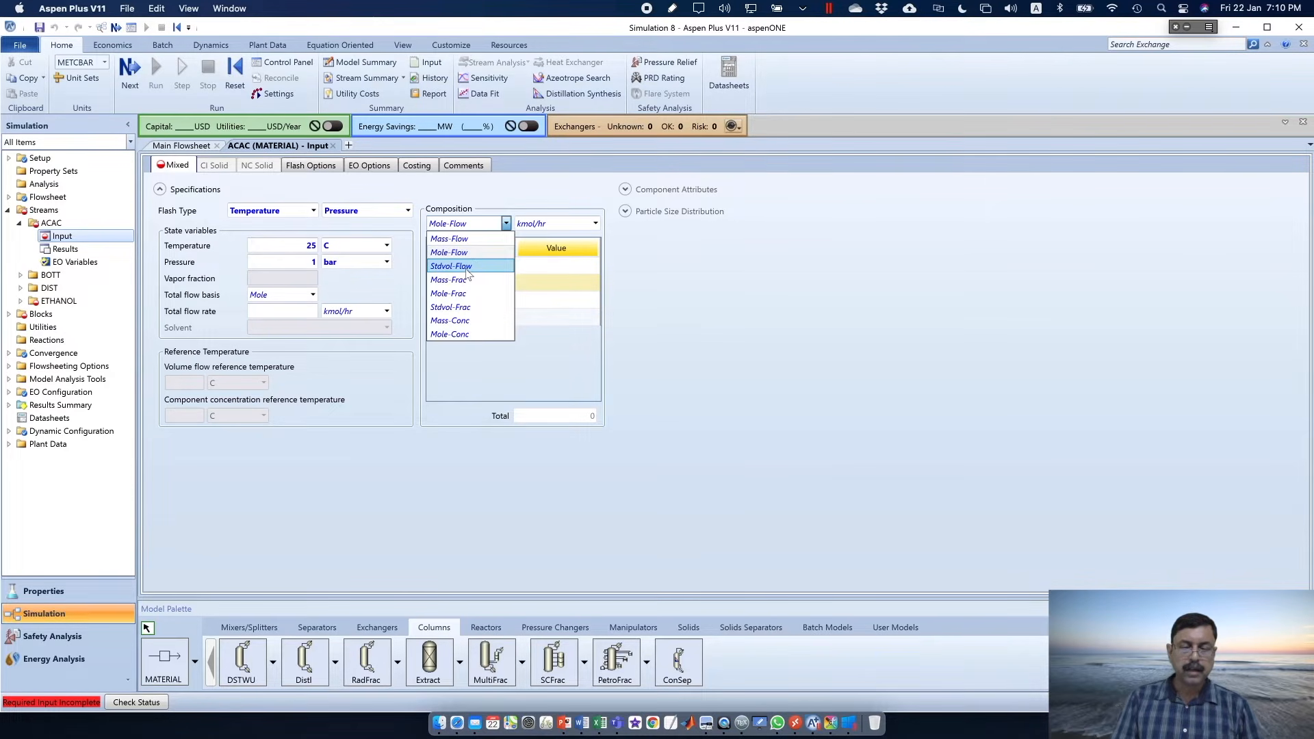
click(468, 271)
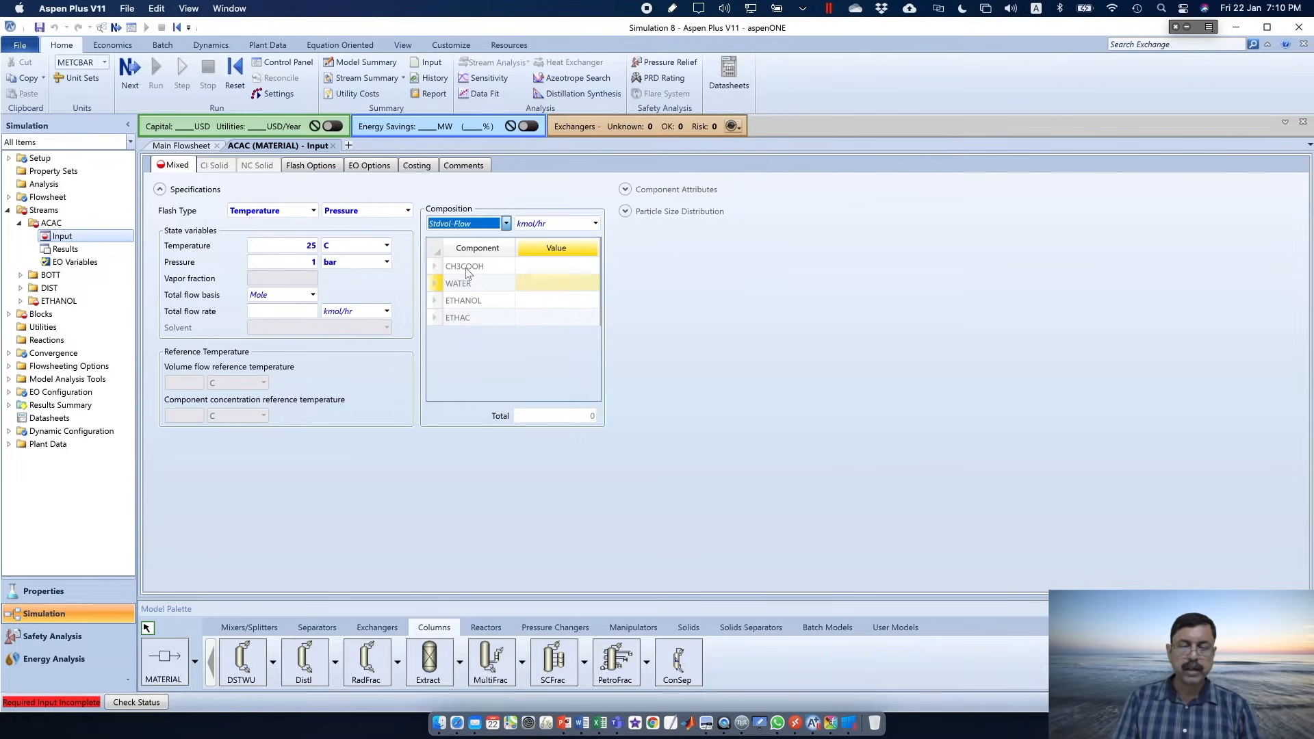
click(552, 267)
text(0.05)
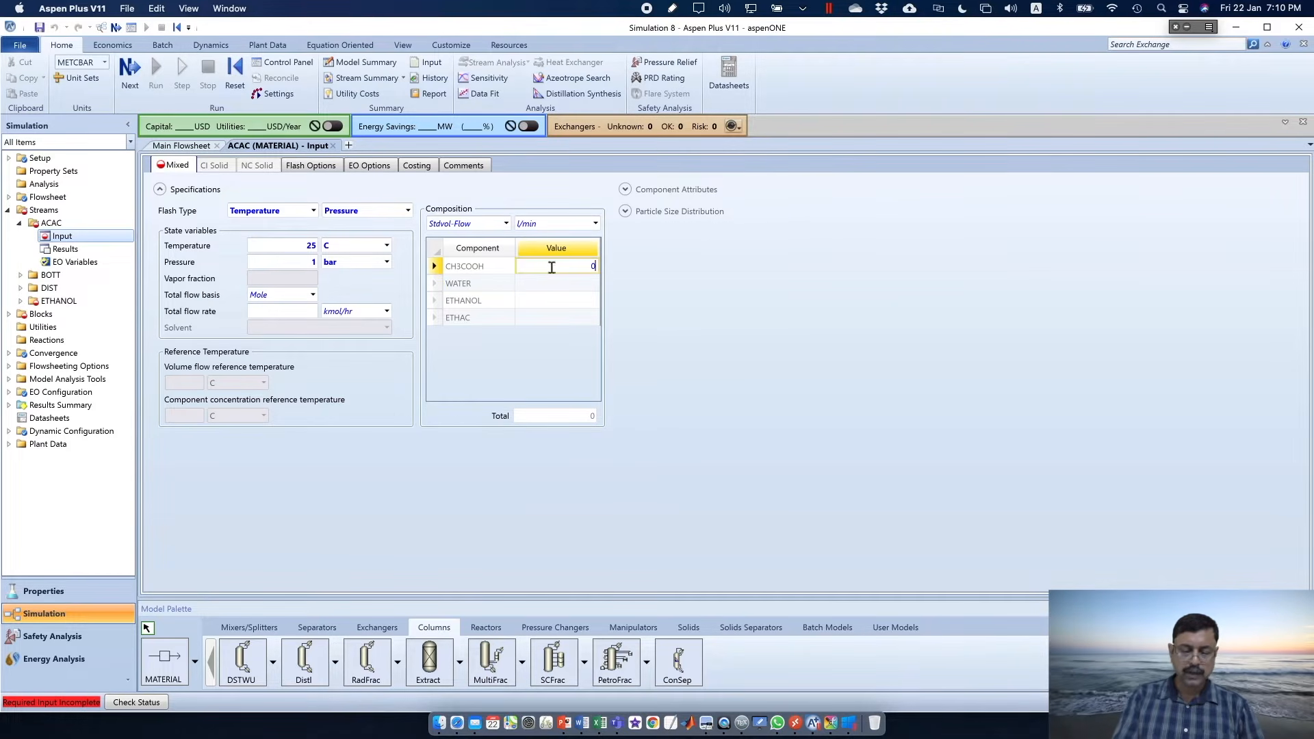
click(638, 334)
Specify the ETHANOL feed stream at 25 °C and 1 bar with a standard-volume flow of 0.05 l/min of ethanol
click(130, 72)
click(284, 247)
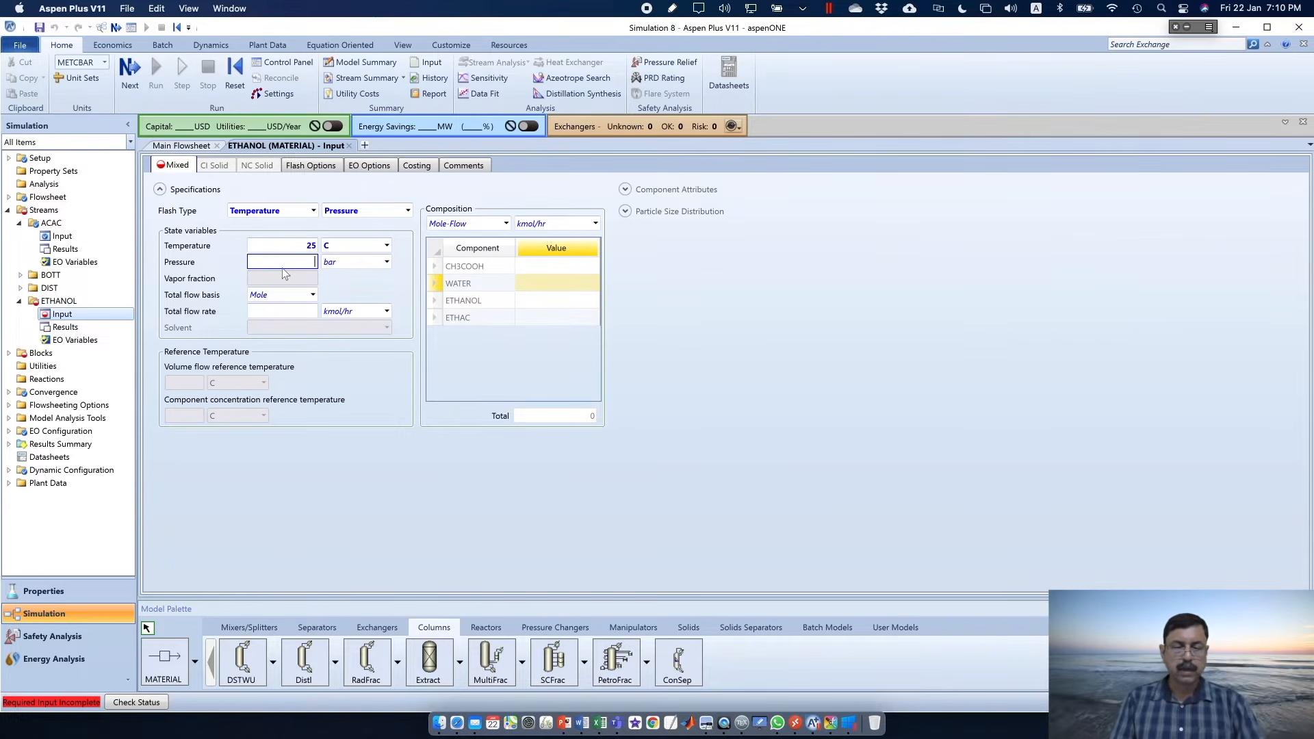
text(1)
click(506, 224)
click(466, 267)
click(553, 301)
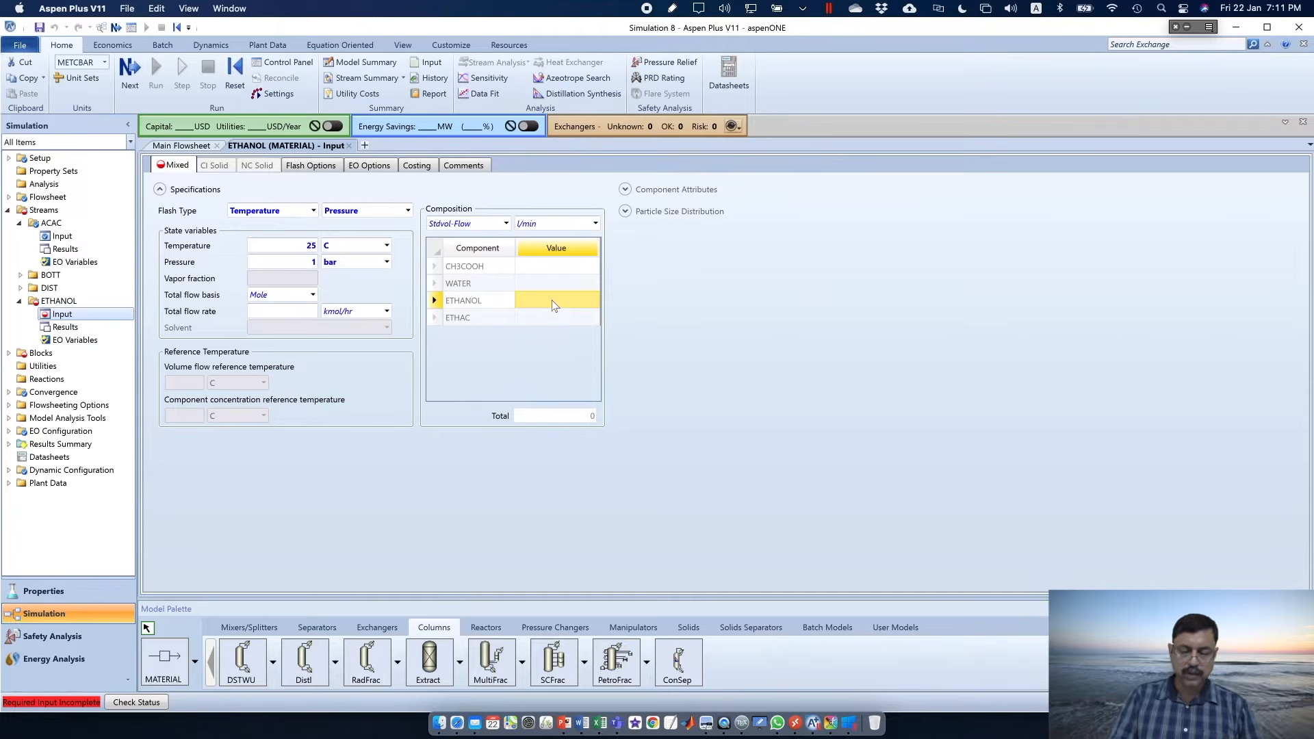
text(0.05)
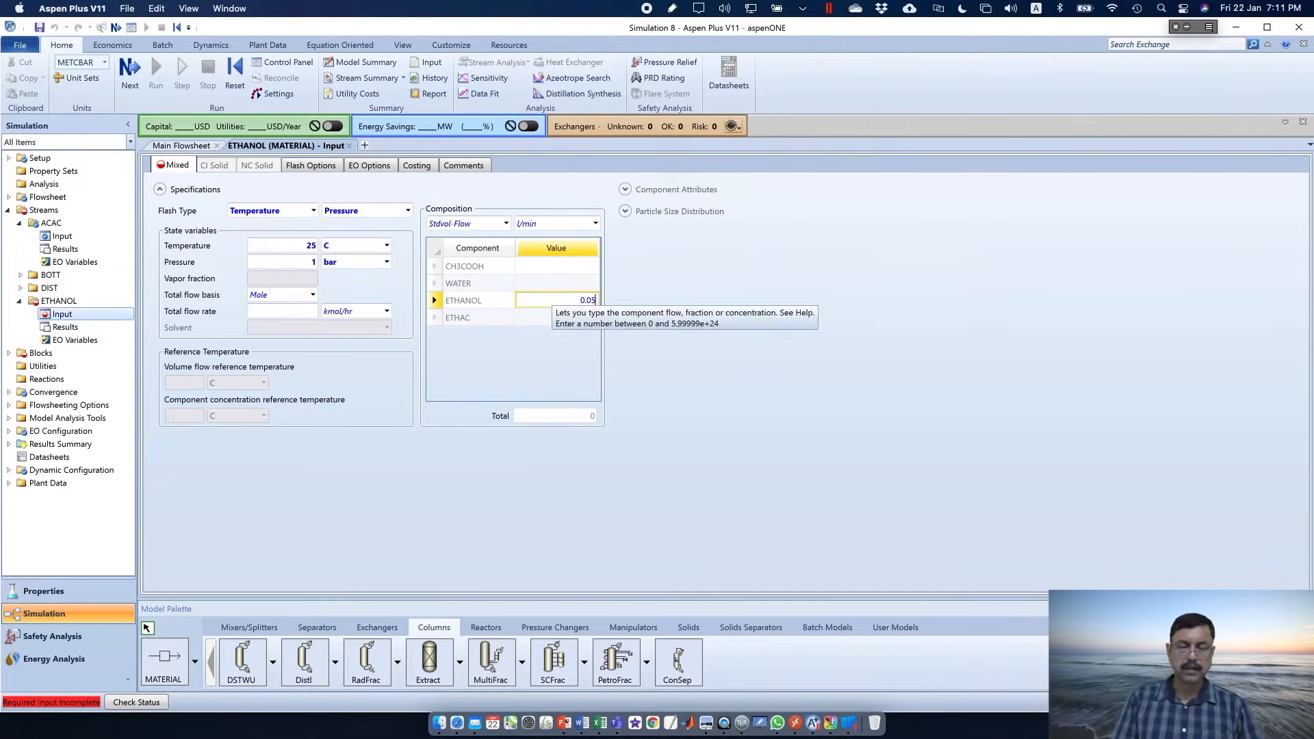
Set the number of stages of column B1 to 23 in its equilibrium configuration
click(130, 72)
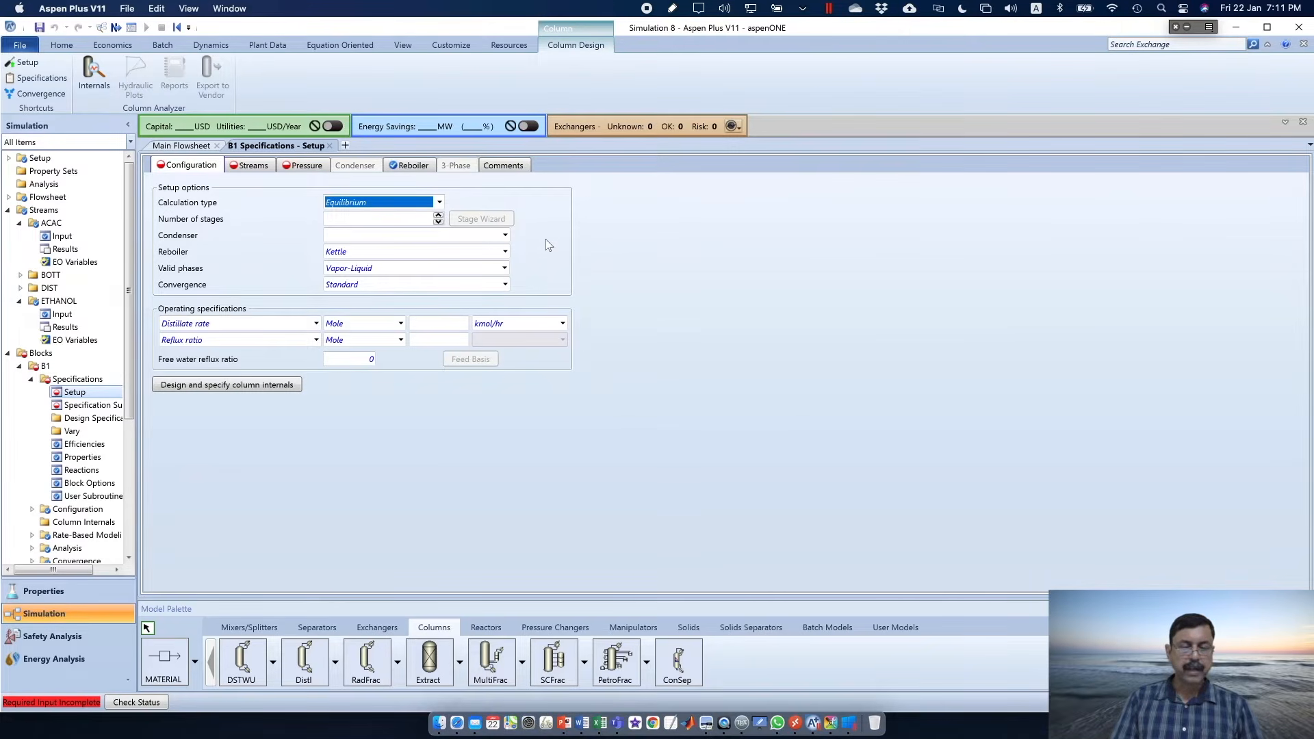
click(396, 218)
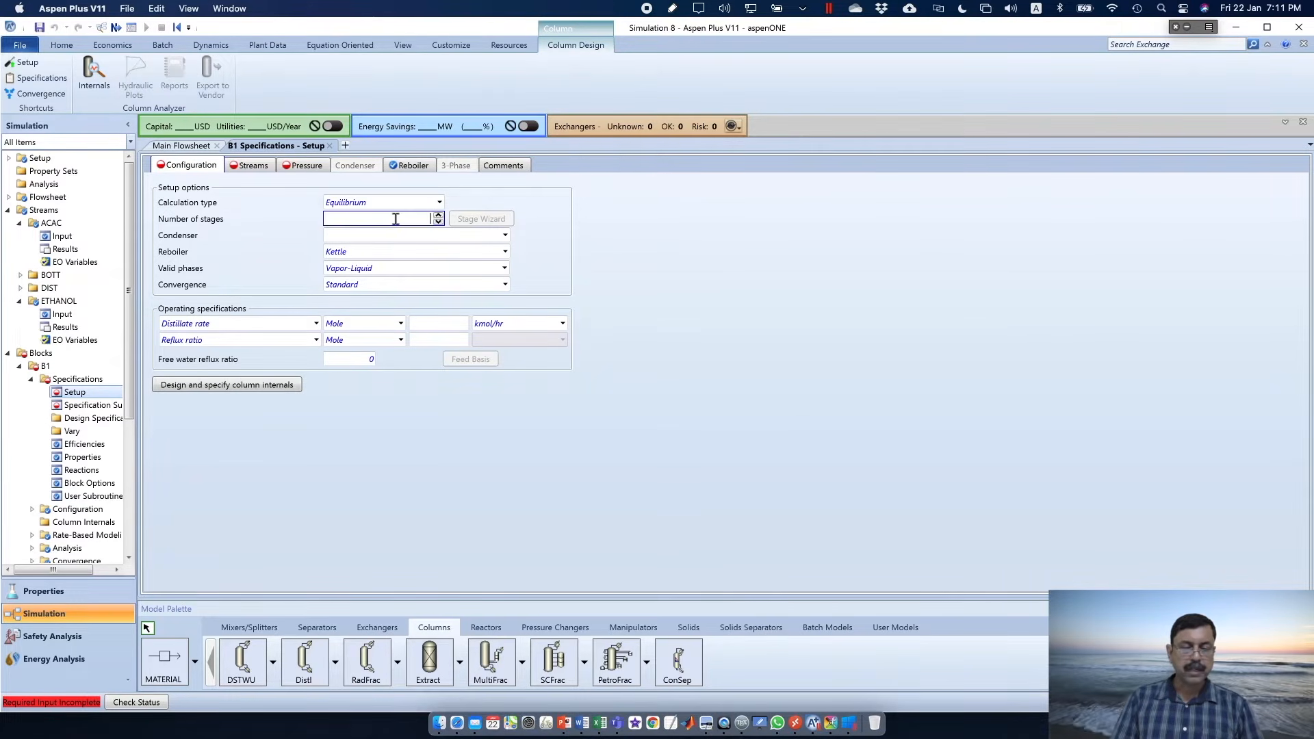
key(super+Tab)
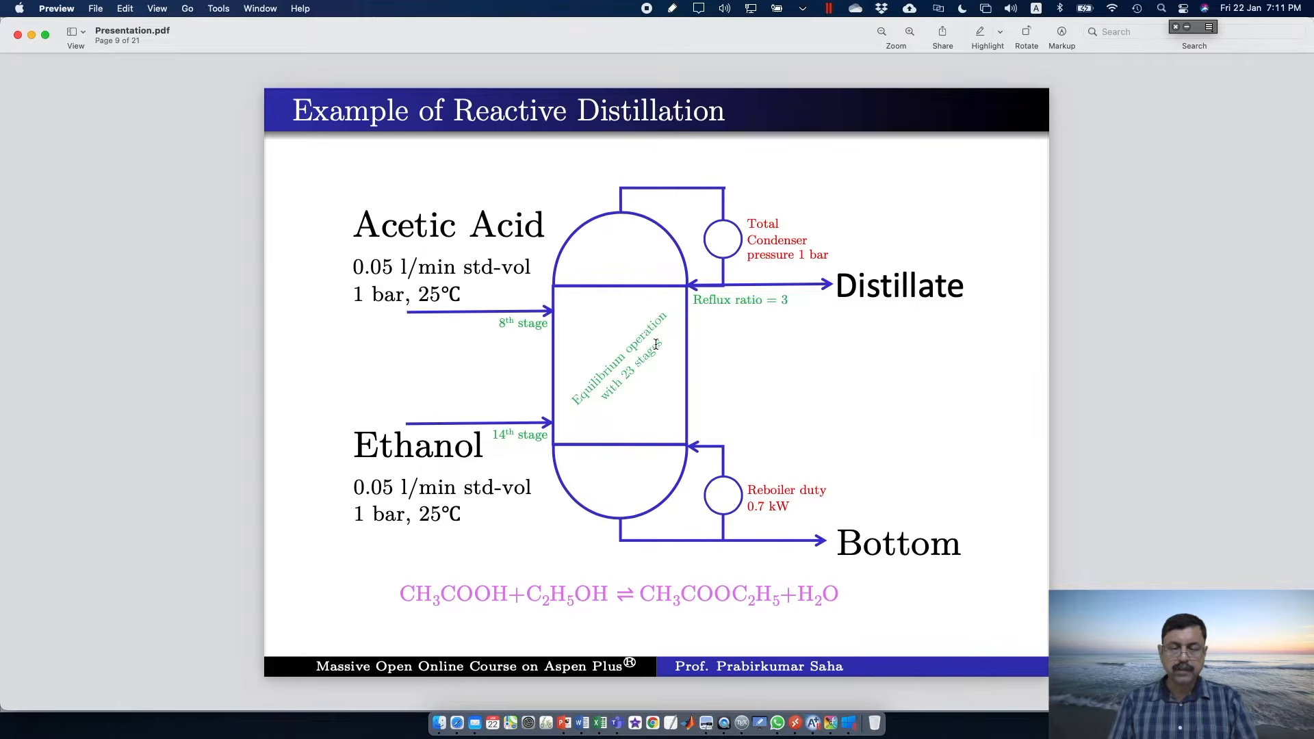
key(super+Tab)
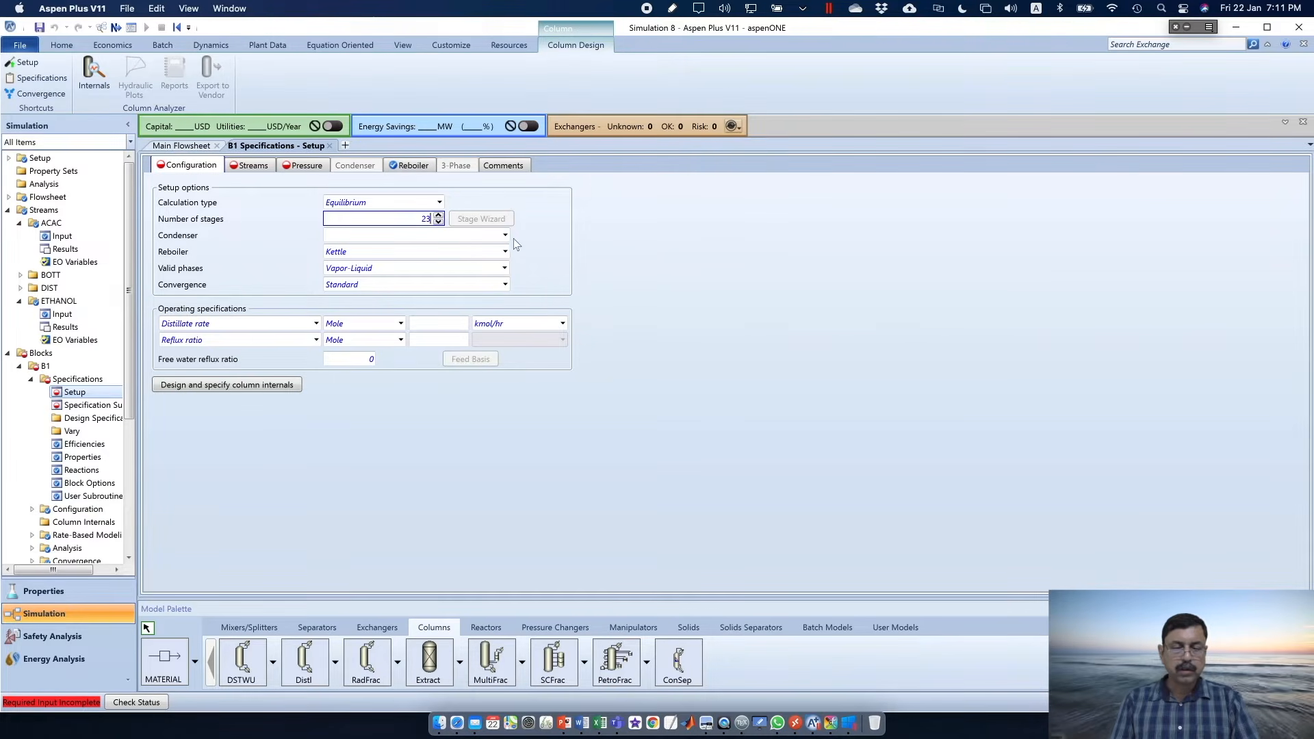
key(Tab)
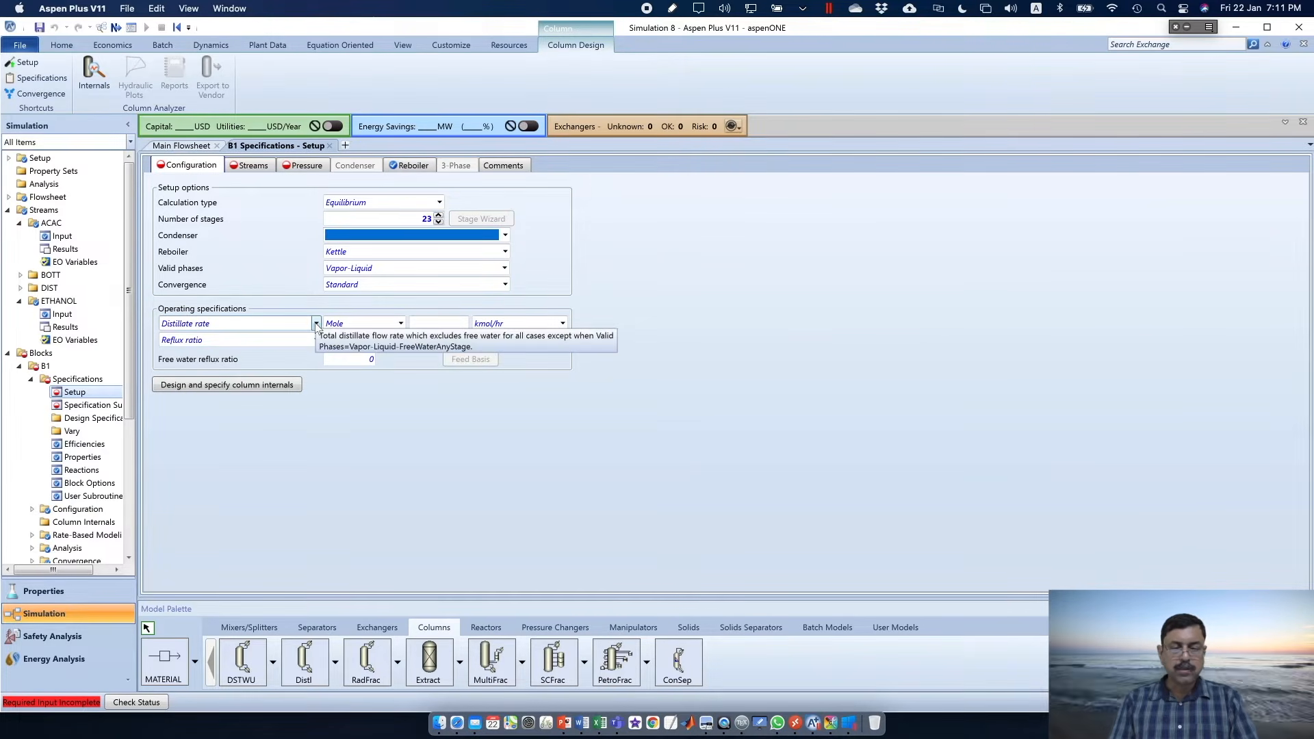
Specify a reboiler duty of 0.7 kW, a mole reflux ratio of 3 and a total condenser for column B1
key(super+Tab)
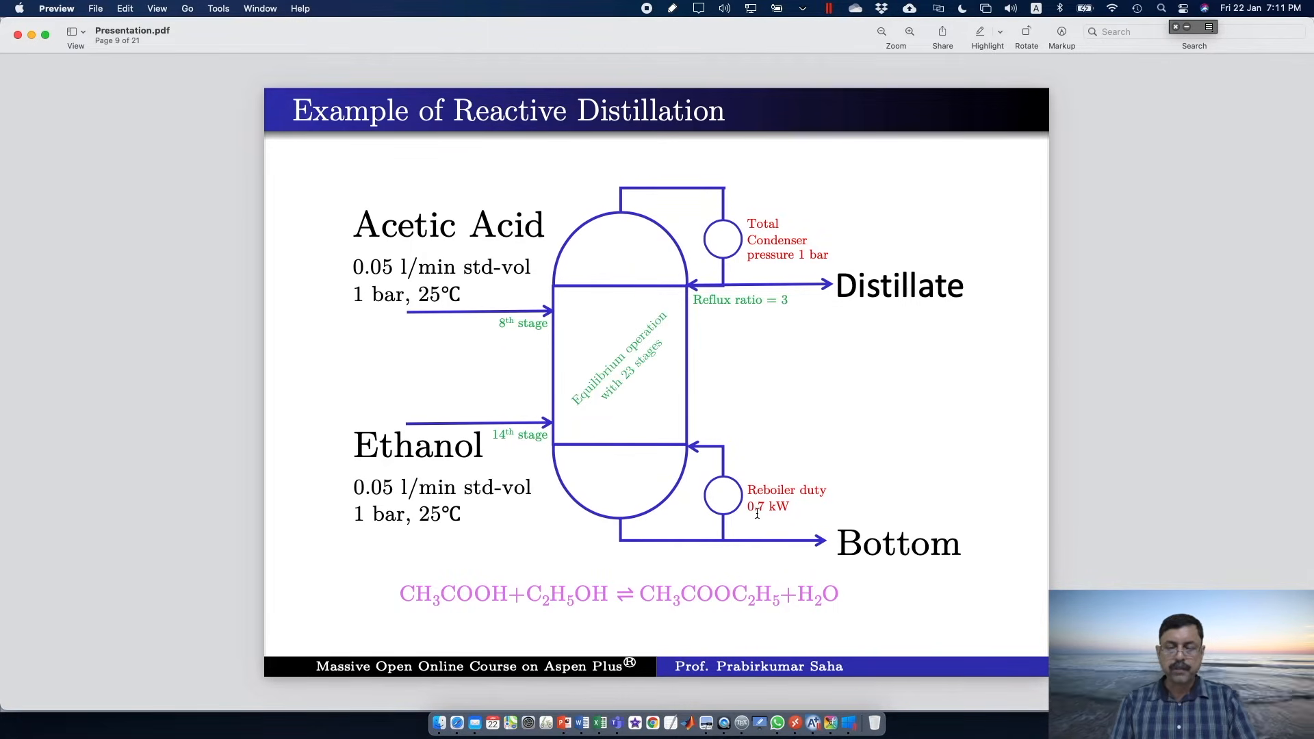
key(super+Tab)
click(316, 323)
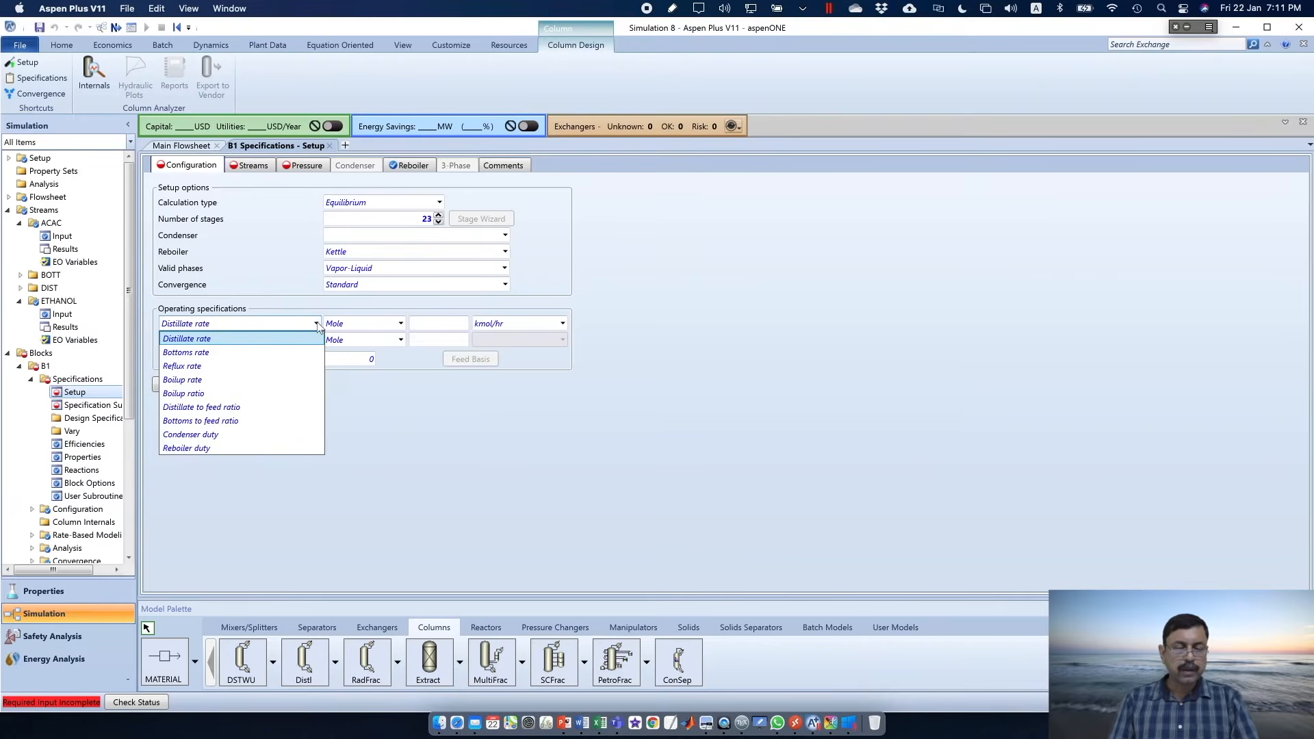
click(435, 316)
click(436, 326)
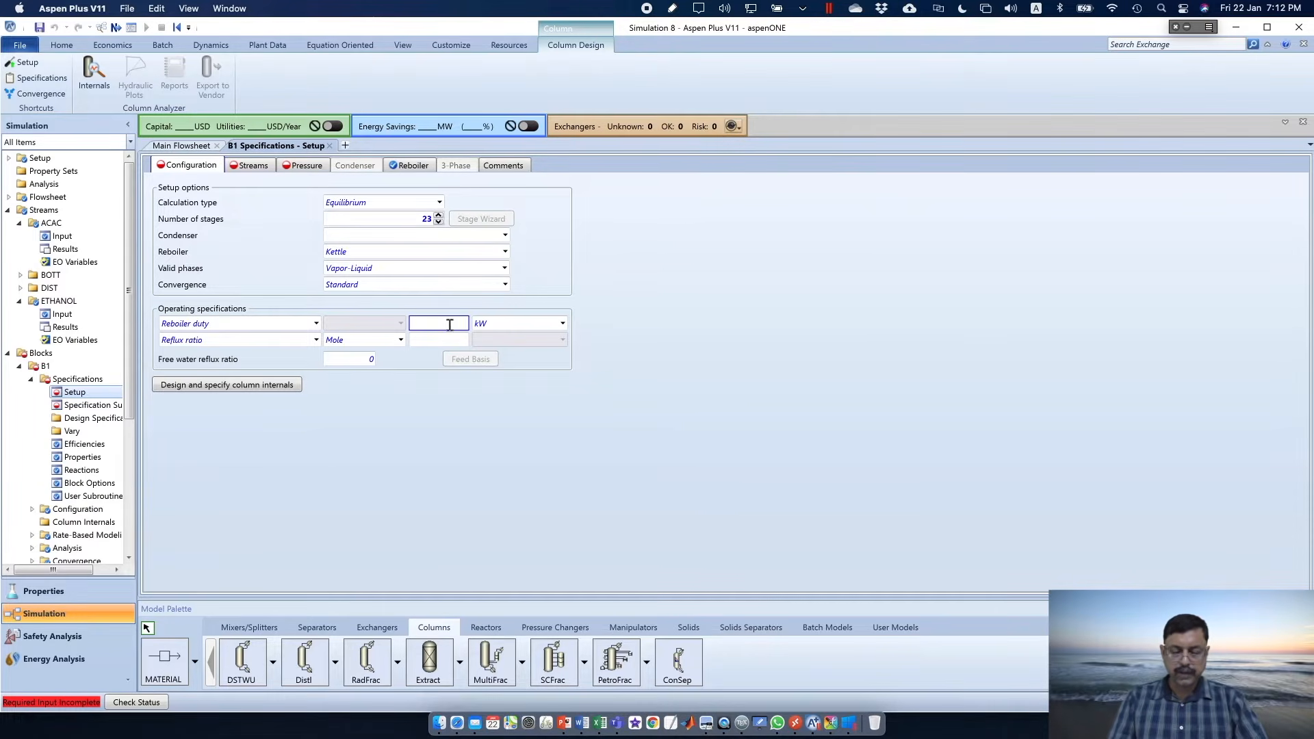
click(449, 340)
text(3)
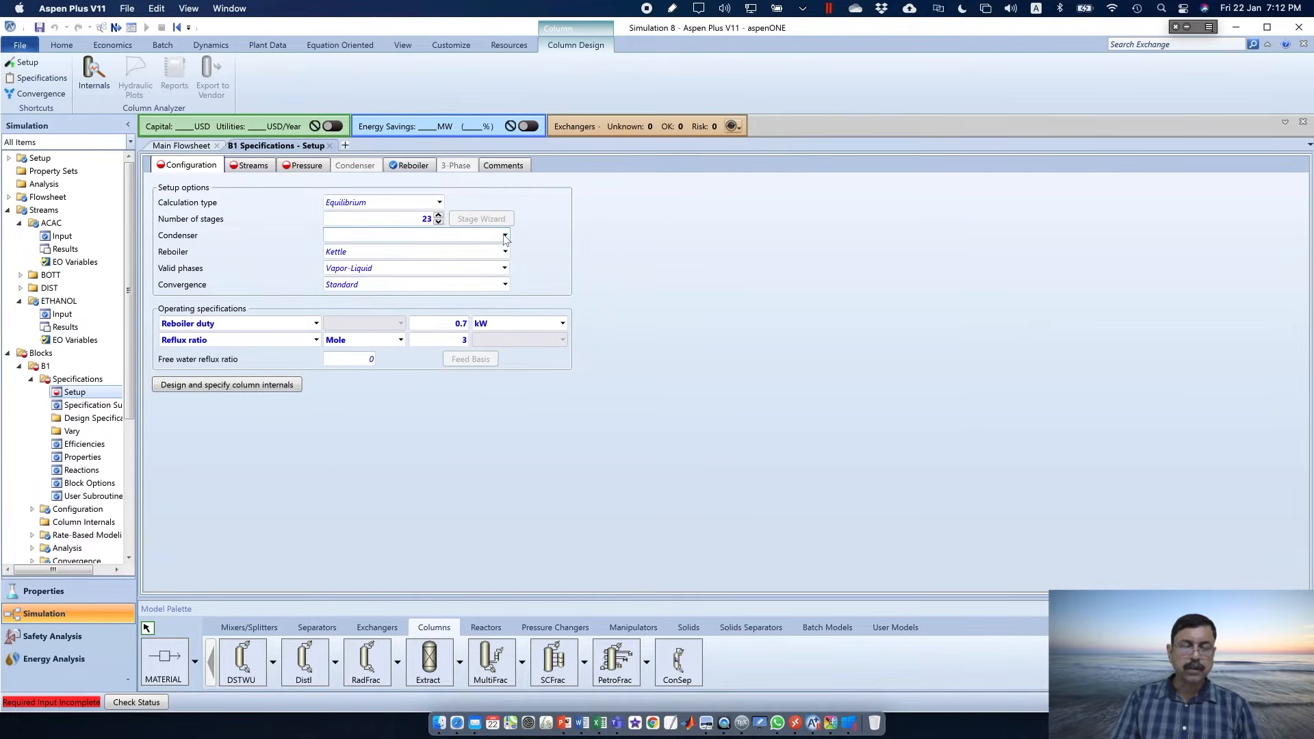
click(506, 237)
click(468, 251)
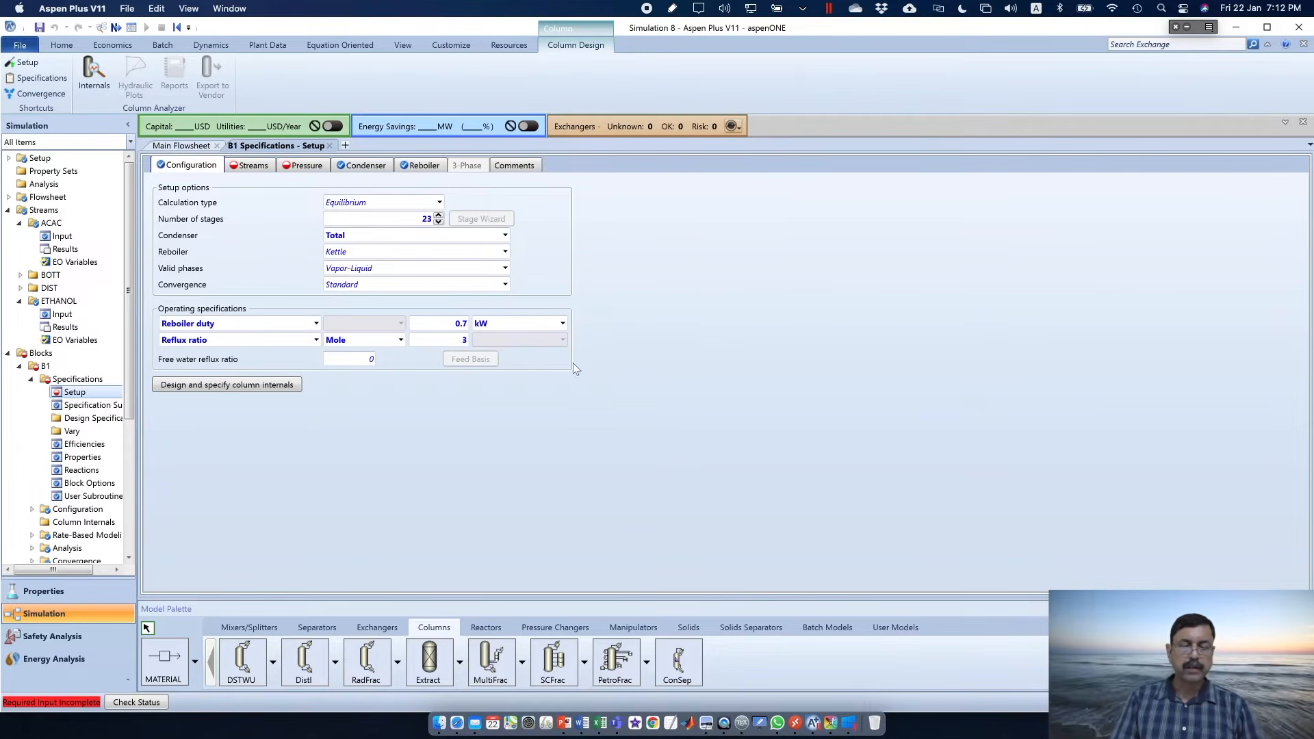
Assign the ACAC feed to stage 8 and the ETHANOL feed to stage 14 of the column
click(253, 166)
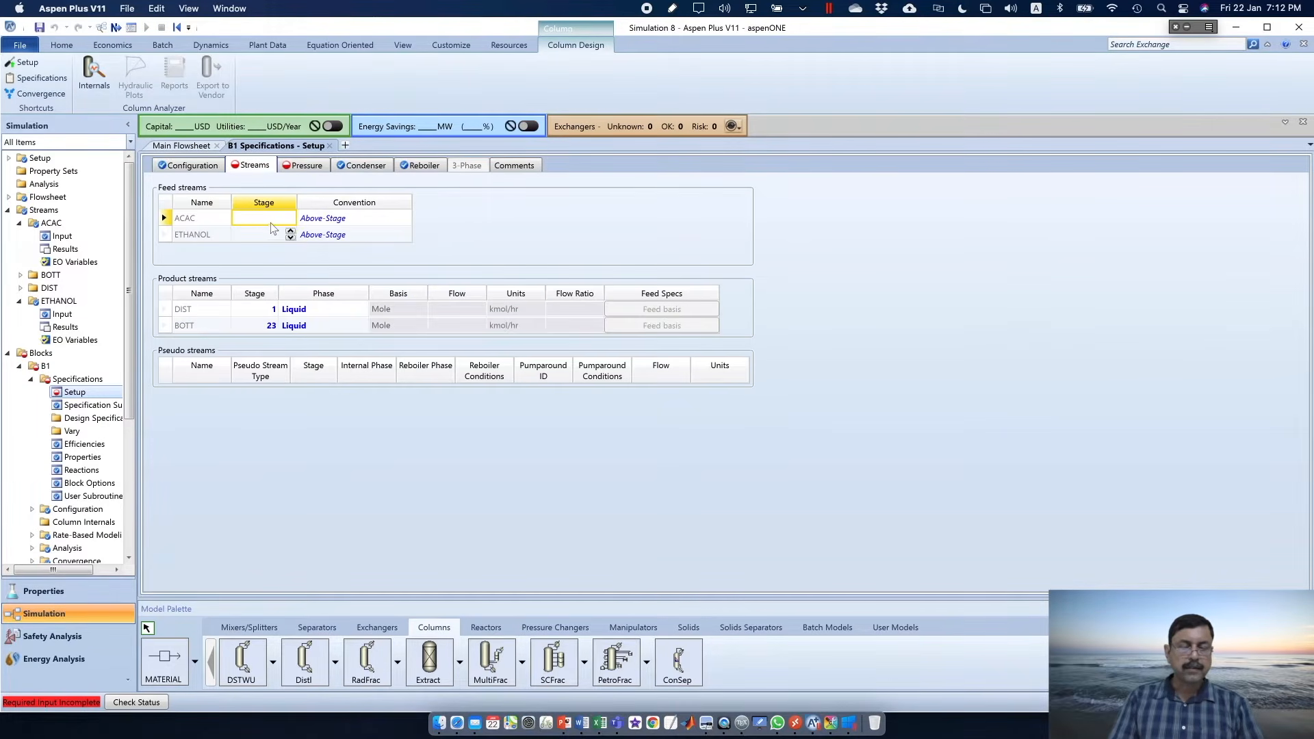
key(super+Tab)
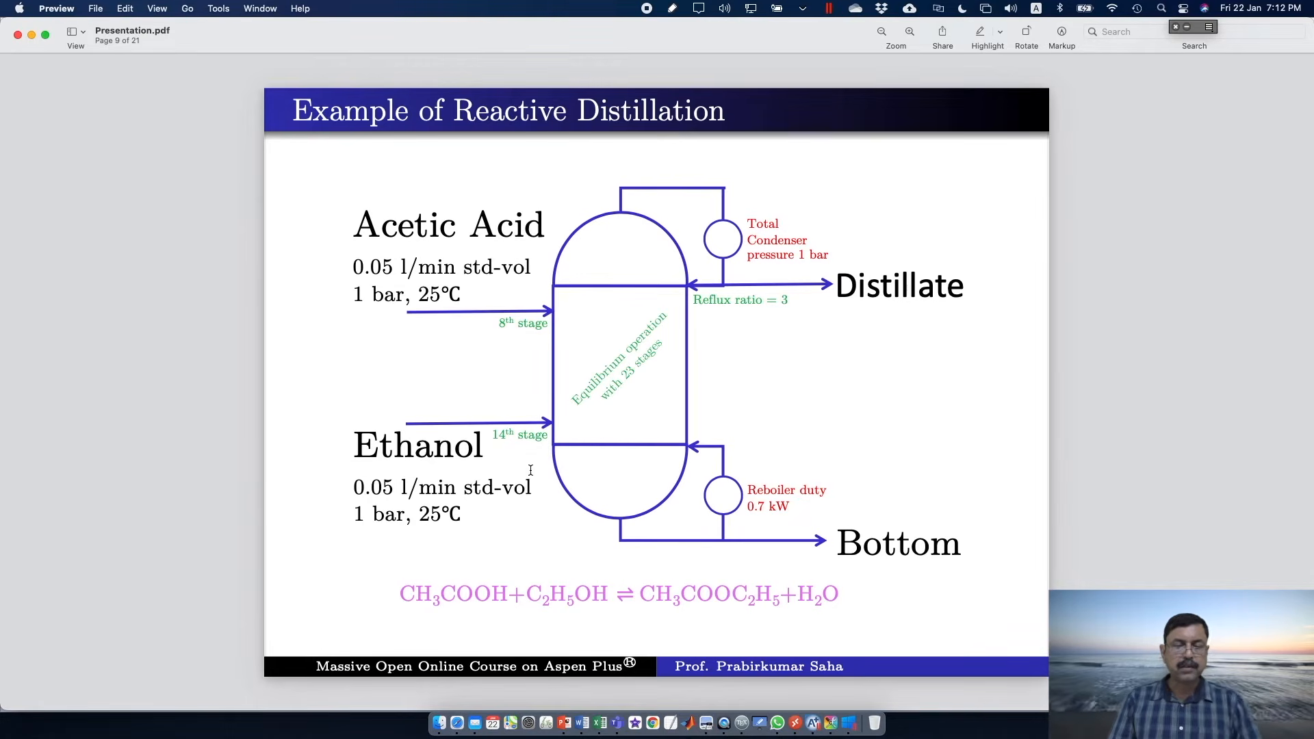
key(super+Tab)
text(8)
click(273, 236)
text(14)
Set the feed convention of both the ACAC and ETHANOL streams to On-Stage
click(352, 217)
click(358, 247)
click(356, 234)
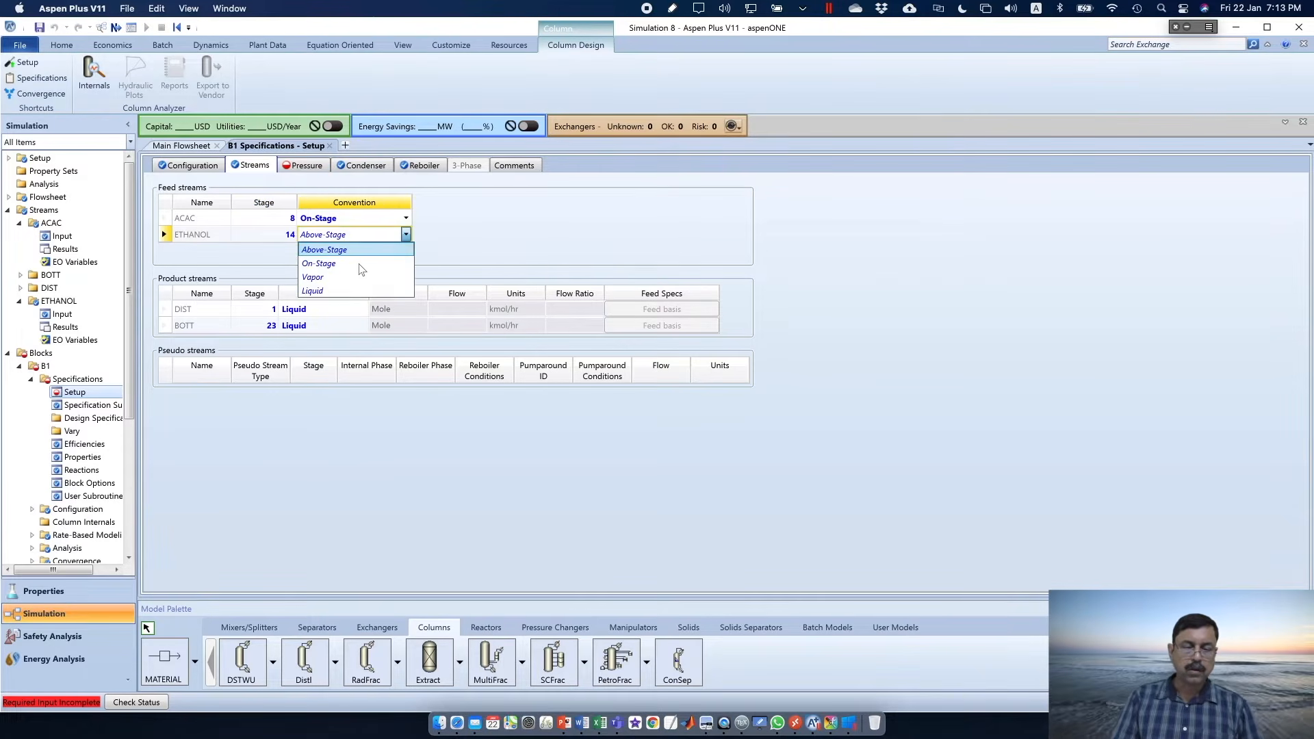
click(359, 264)
Set the stage 1 / condenser pressure to 1 bar and run the simulation
click(305, 166)
click(314, 223)
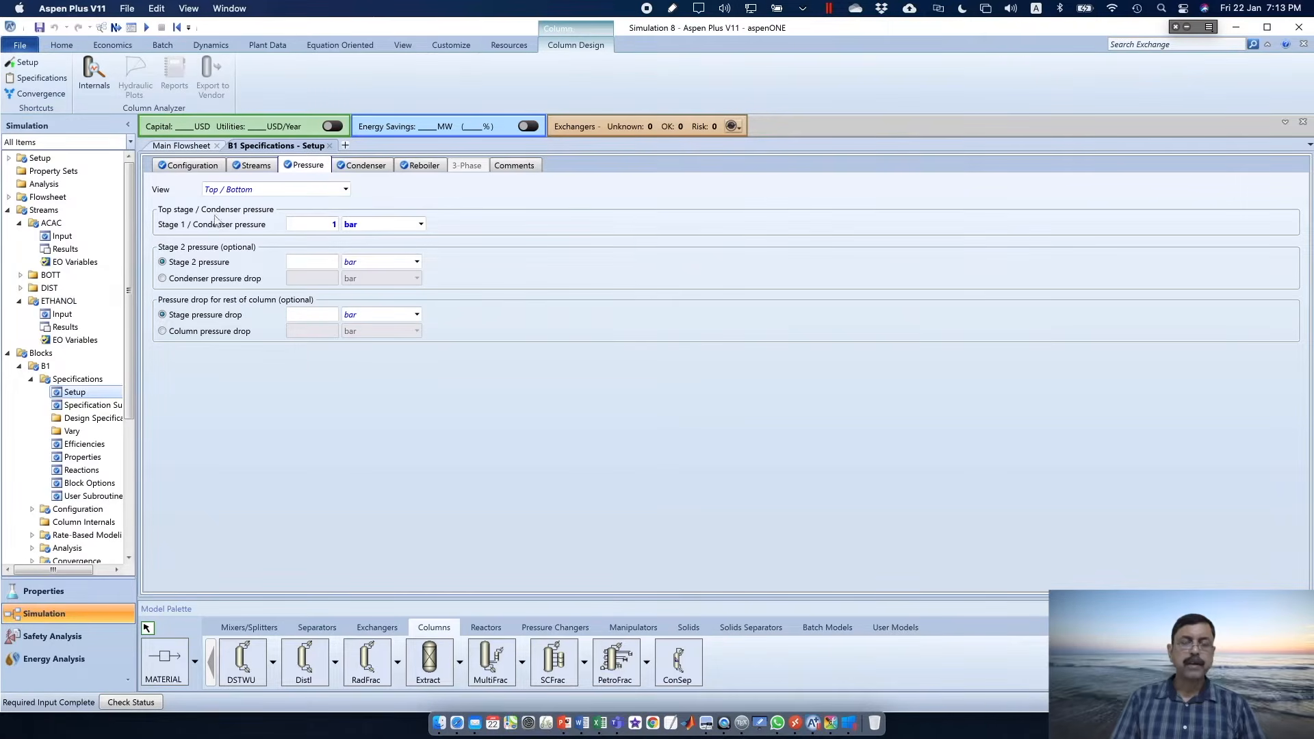
click(148, 29)
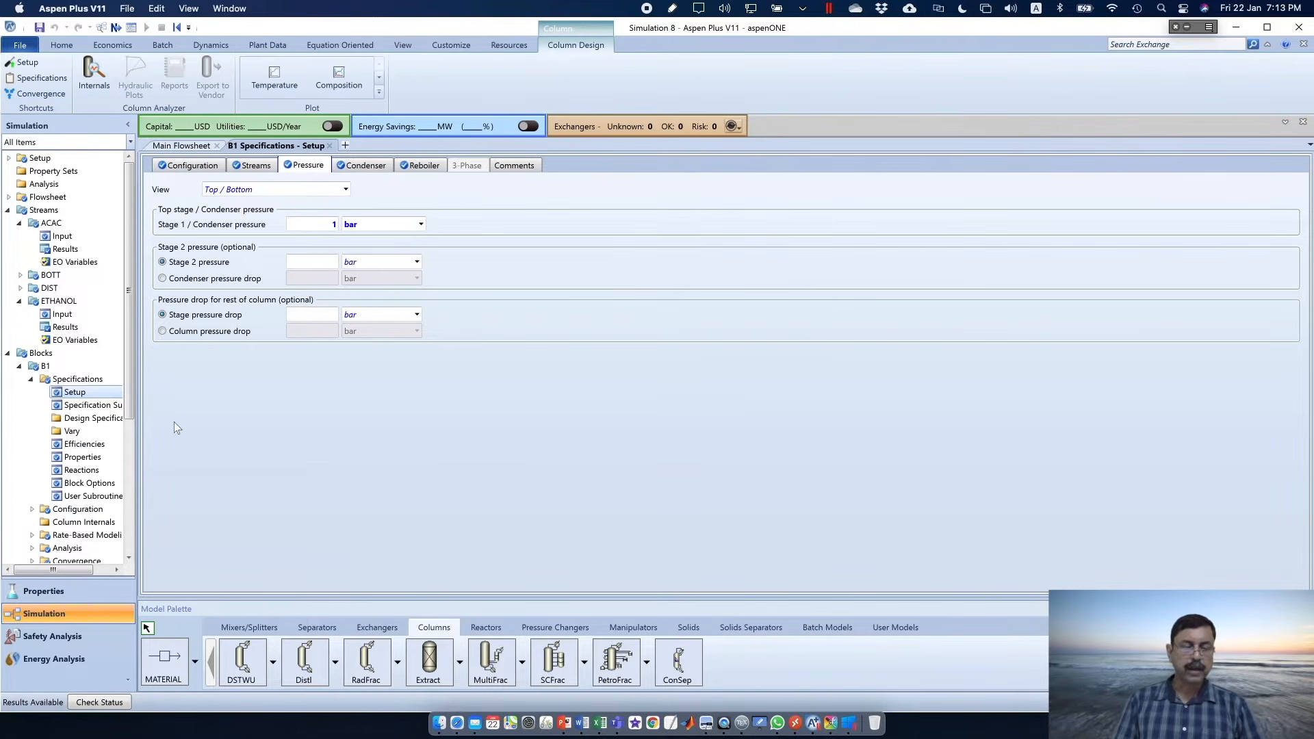
Open the stream results of column B1 and examine the component mole flows in the BOTT and DIST streams
click(128, 478)
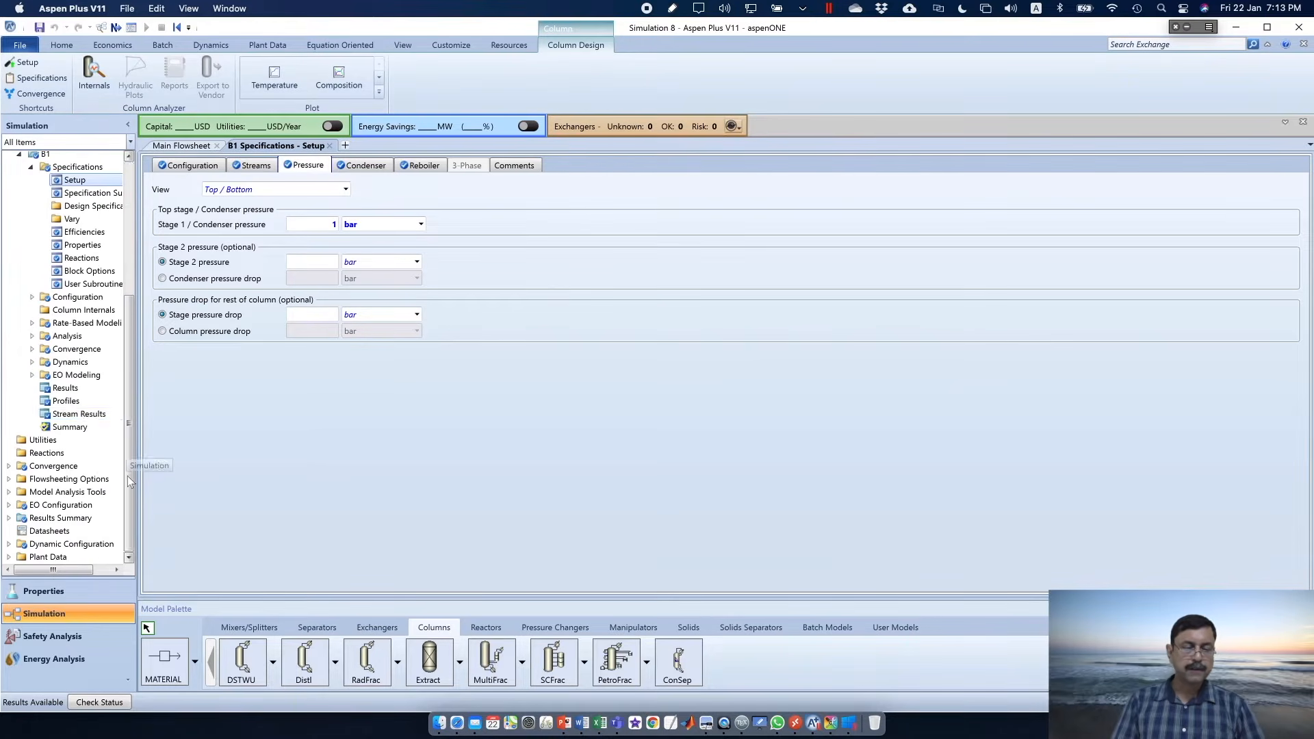
click(83, 416)
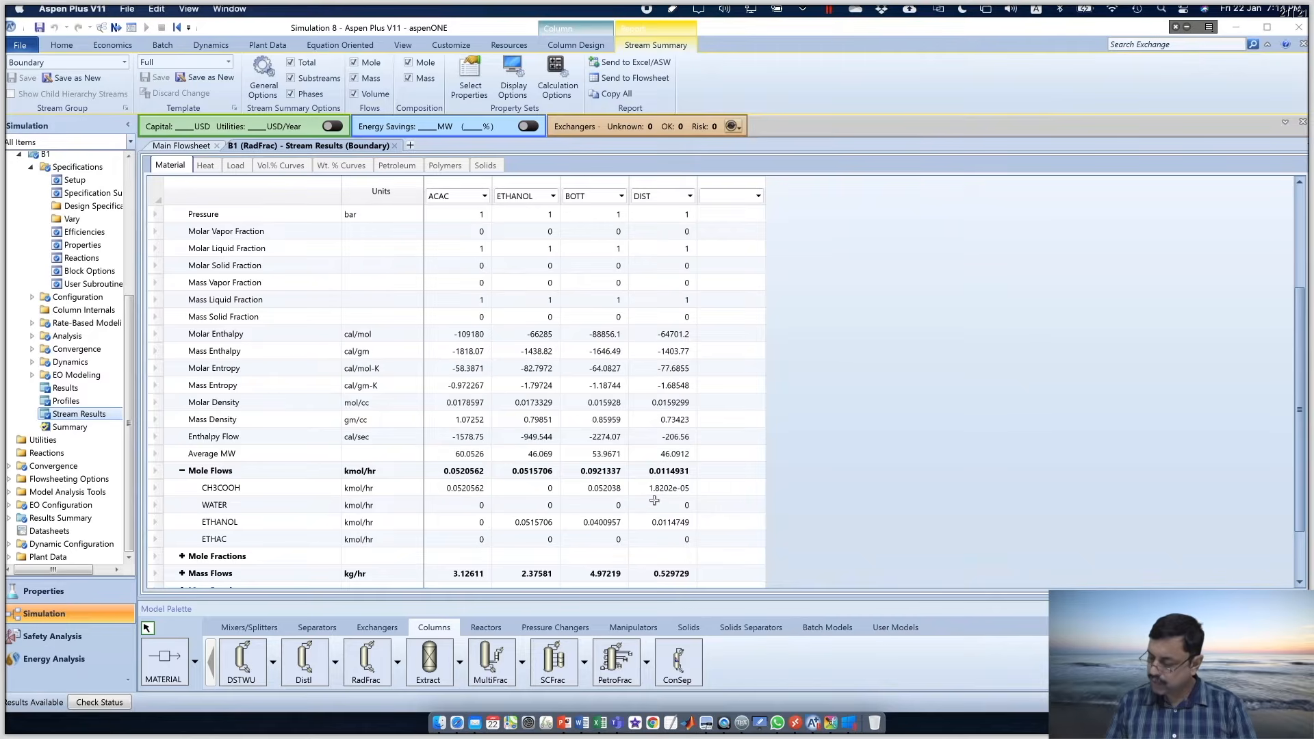
drag(693, 503, 596, 492)
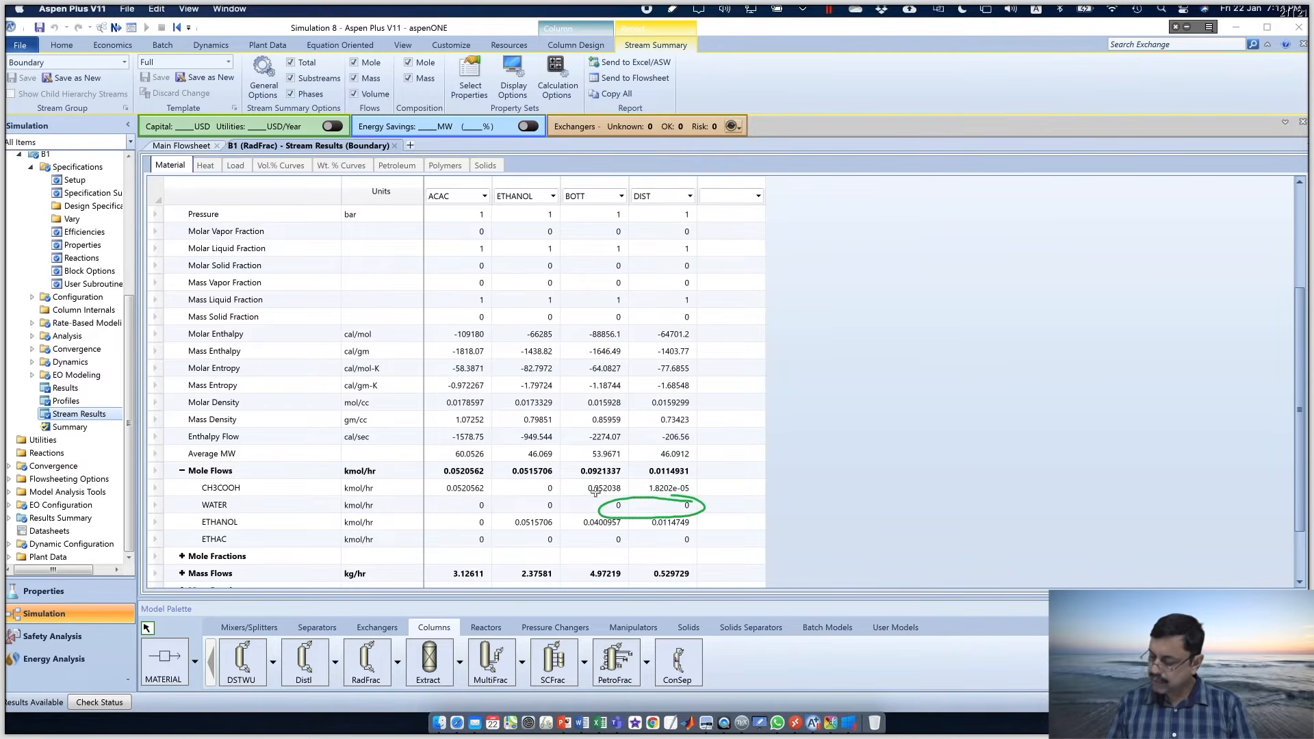
mouse_move(655, 531)
mouse_down()
mouse_move(617, 532)
mouse_move(702, 539)
mouse_move(641, 532)
mouse_up()
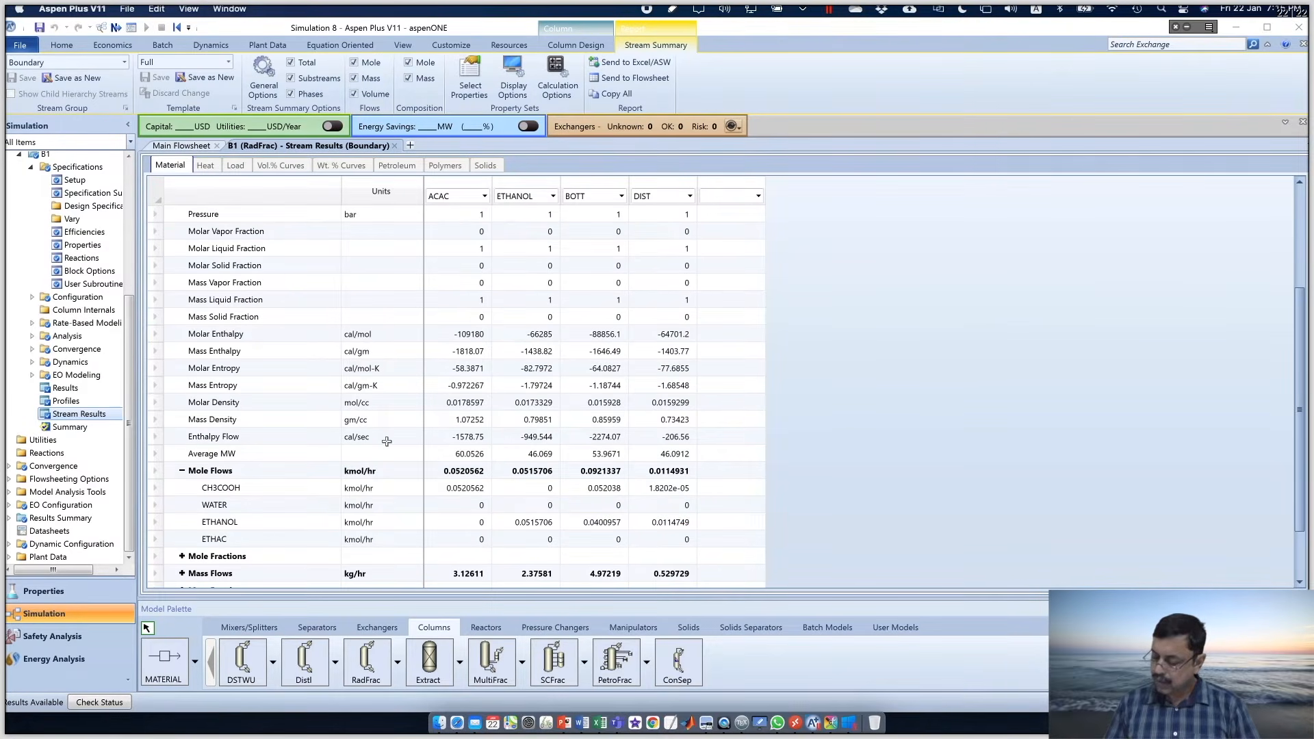
drag(183, 487, 208, 481)
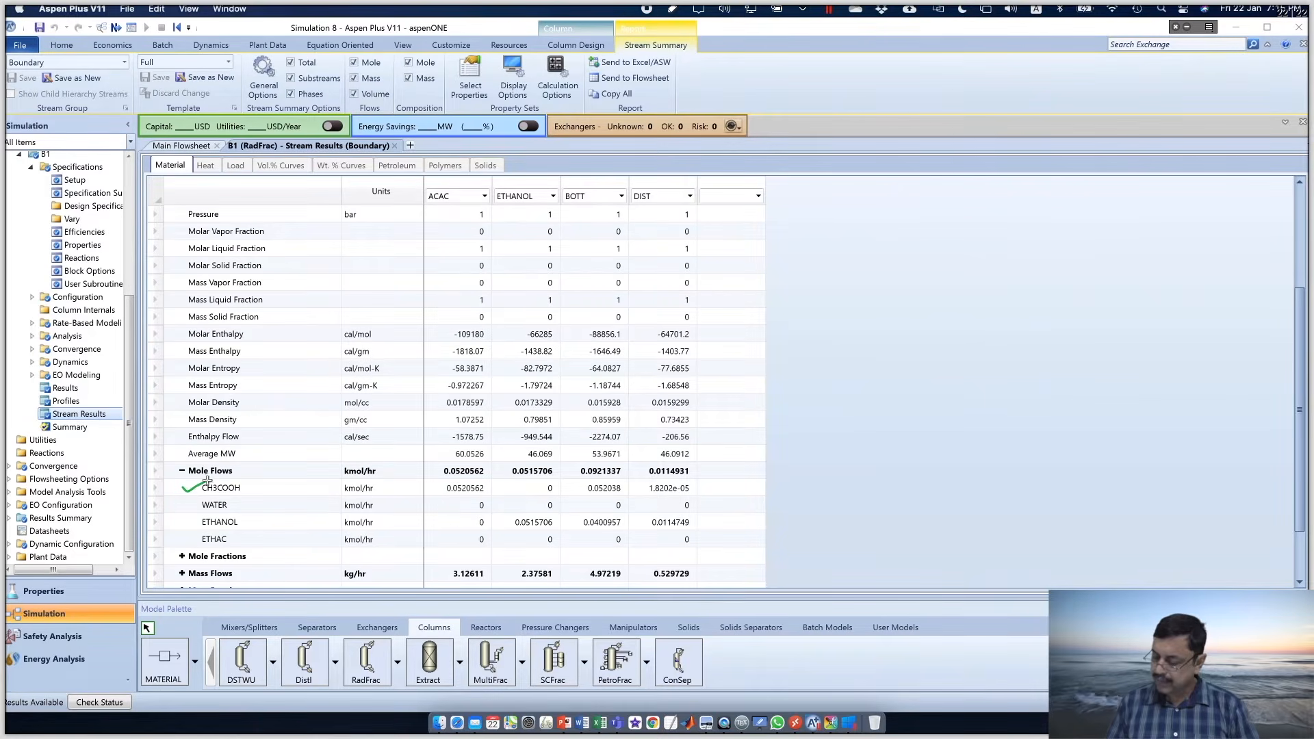
mouse_move(177, 522)
mouse_down()
mouse_move(243, 511)
mouse_move(232, 512)
mouse_move(239, 547)
mouse_up()
drag(239, 537, 233, 547)
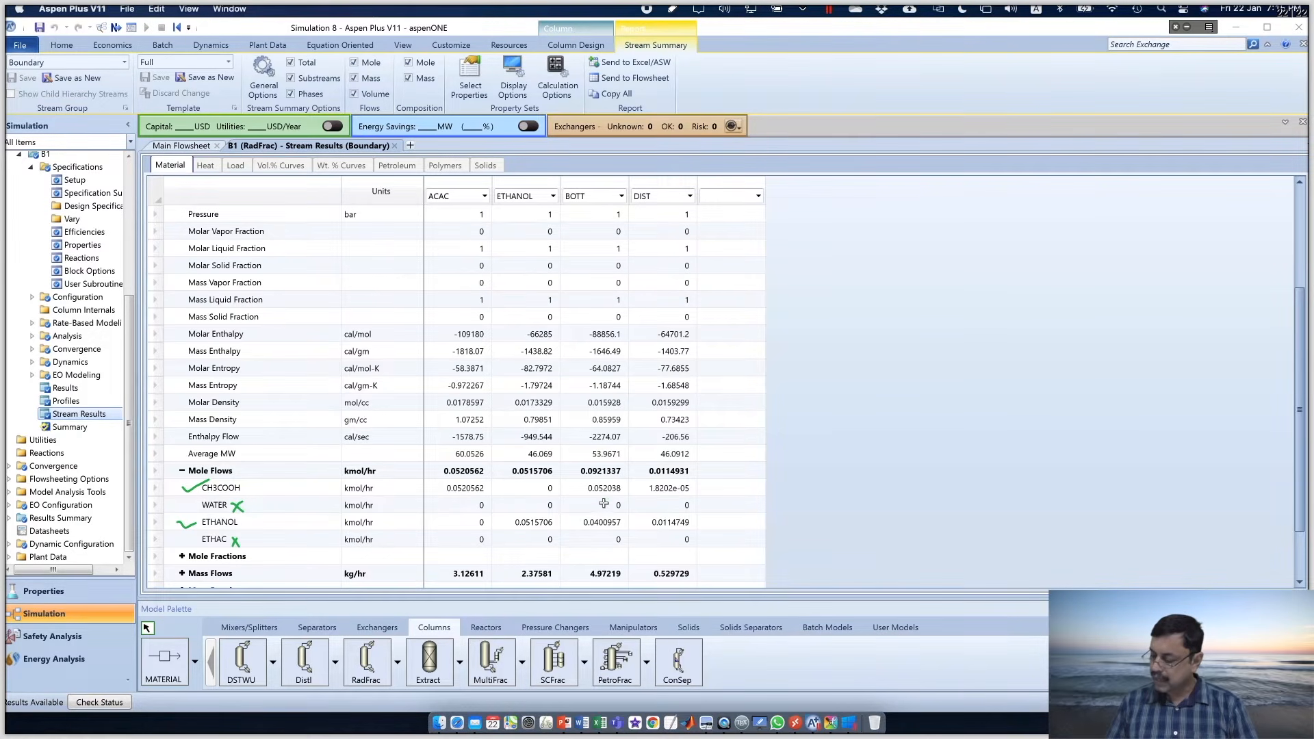
mouse_move(631, 514)
mouse_down()
mouse_move(625, 497)
mouse_move(609, 538)
mouse_move(637, 553)
mouse_move(698, 540)
mouse_up()
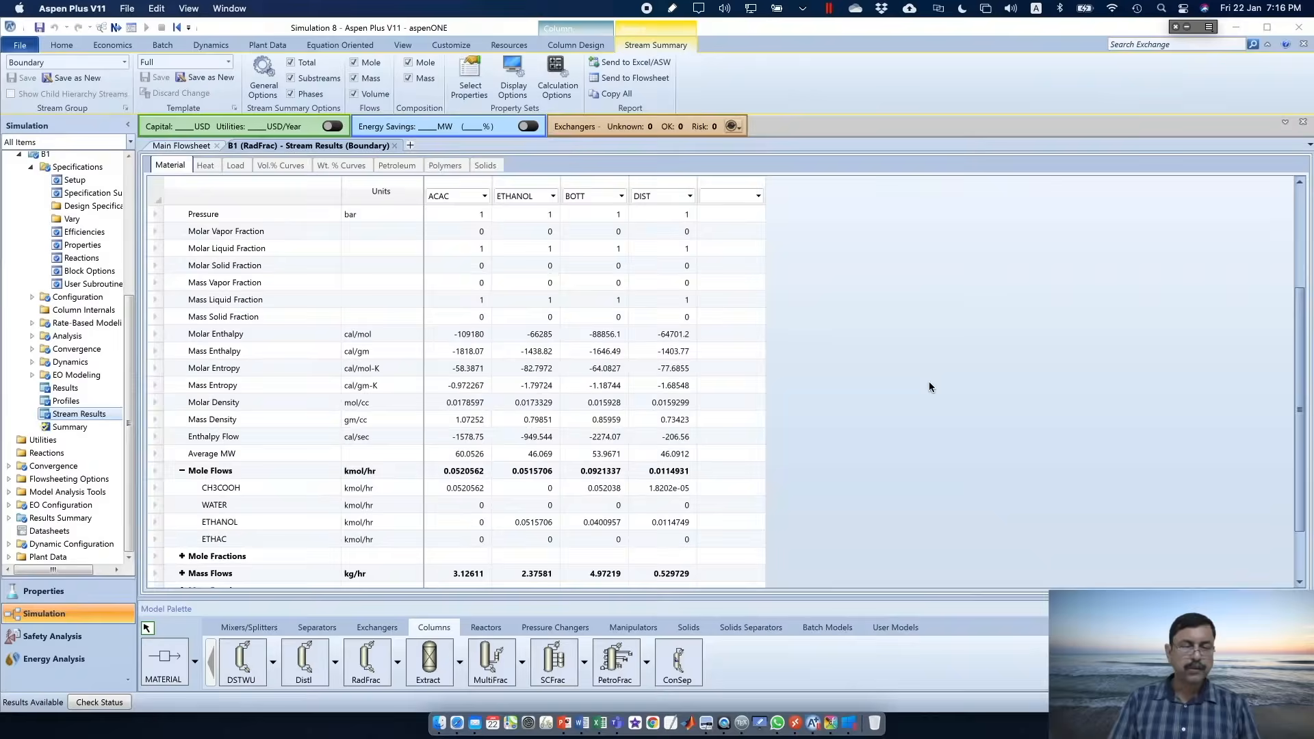
Define the reactive section in column B1's reaction specifications with starting stage 8 and ending stage 14
click(102, 258)
click(75, 180)
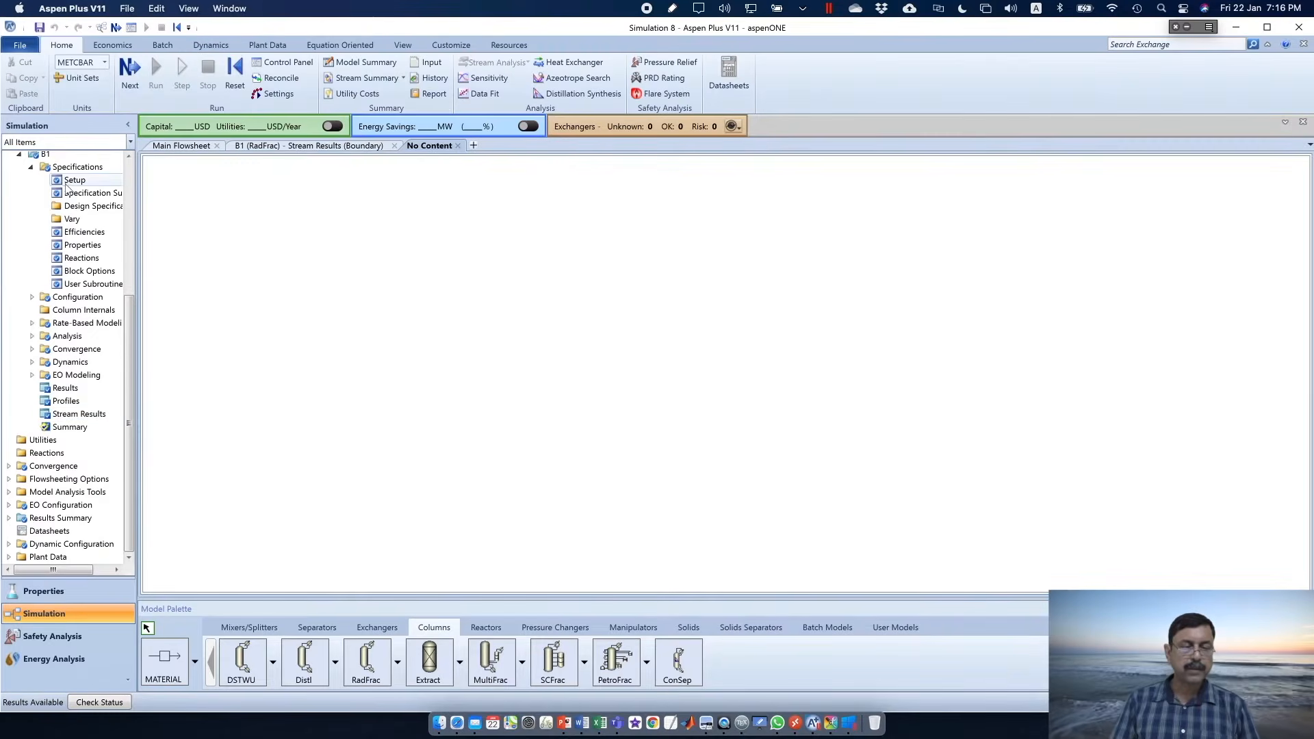
click(80, 260)
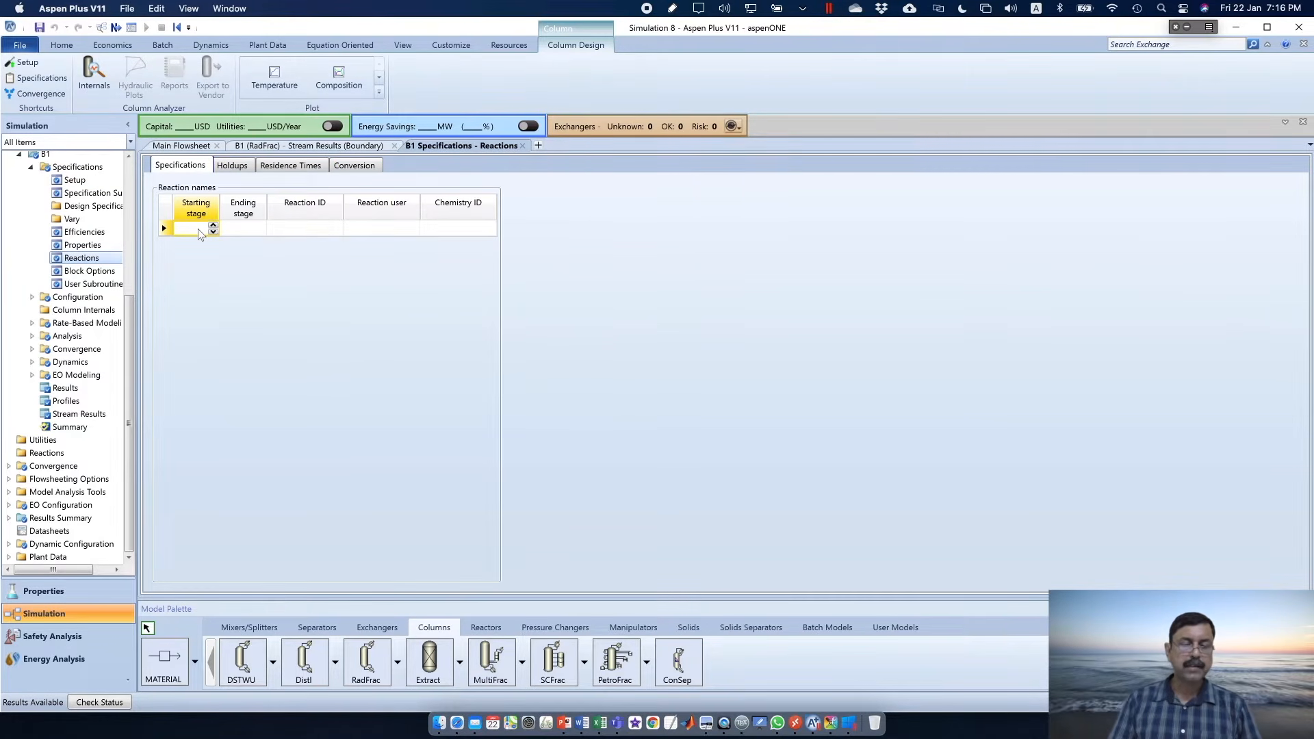
text(8)
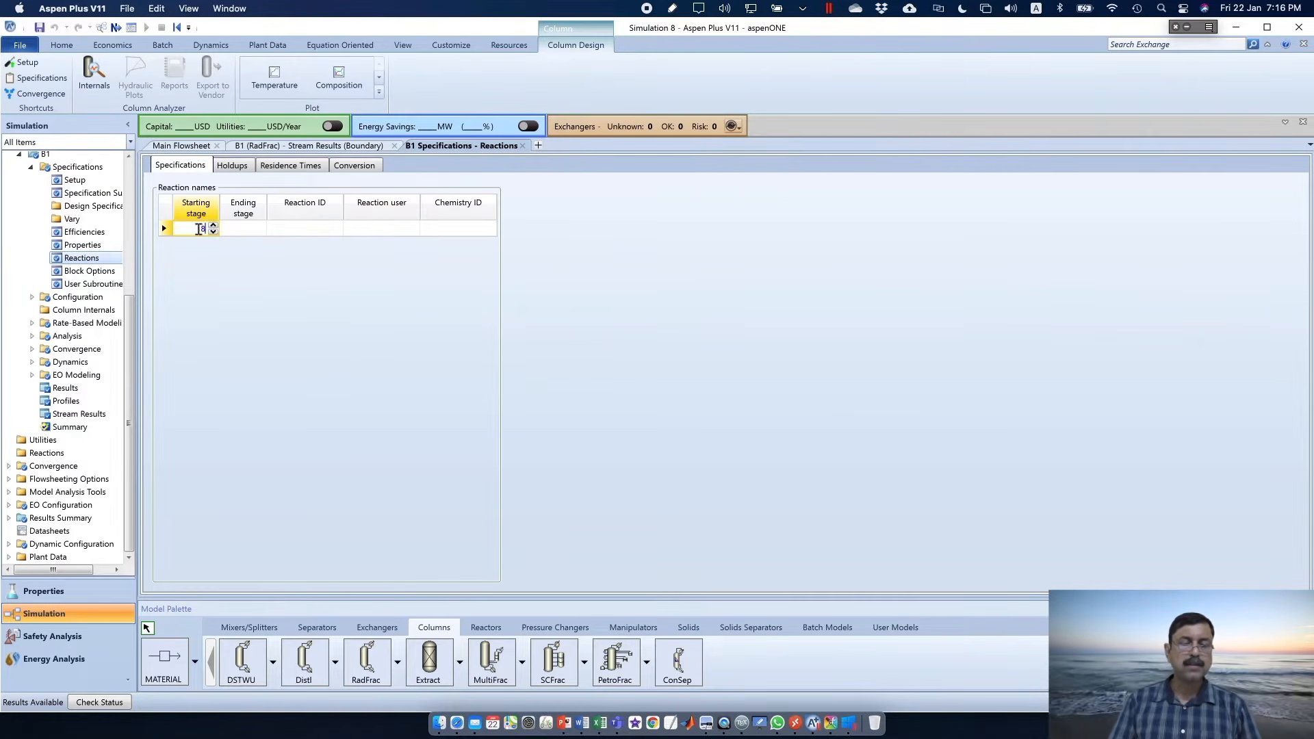
click(238, 232)
text(14)
key(Return)
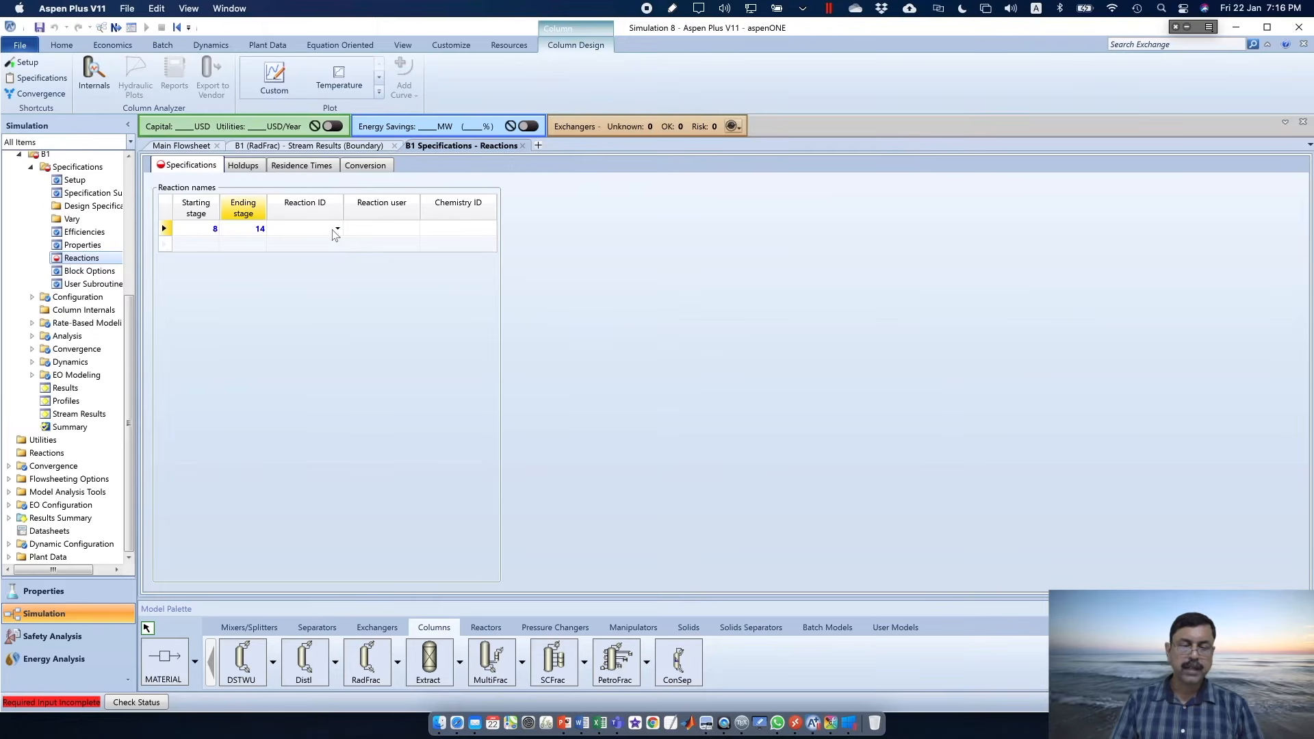
Assign a new reaction set R-1 to the reactive section on stages 8 to 14
click(337, 229)
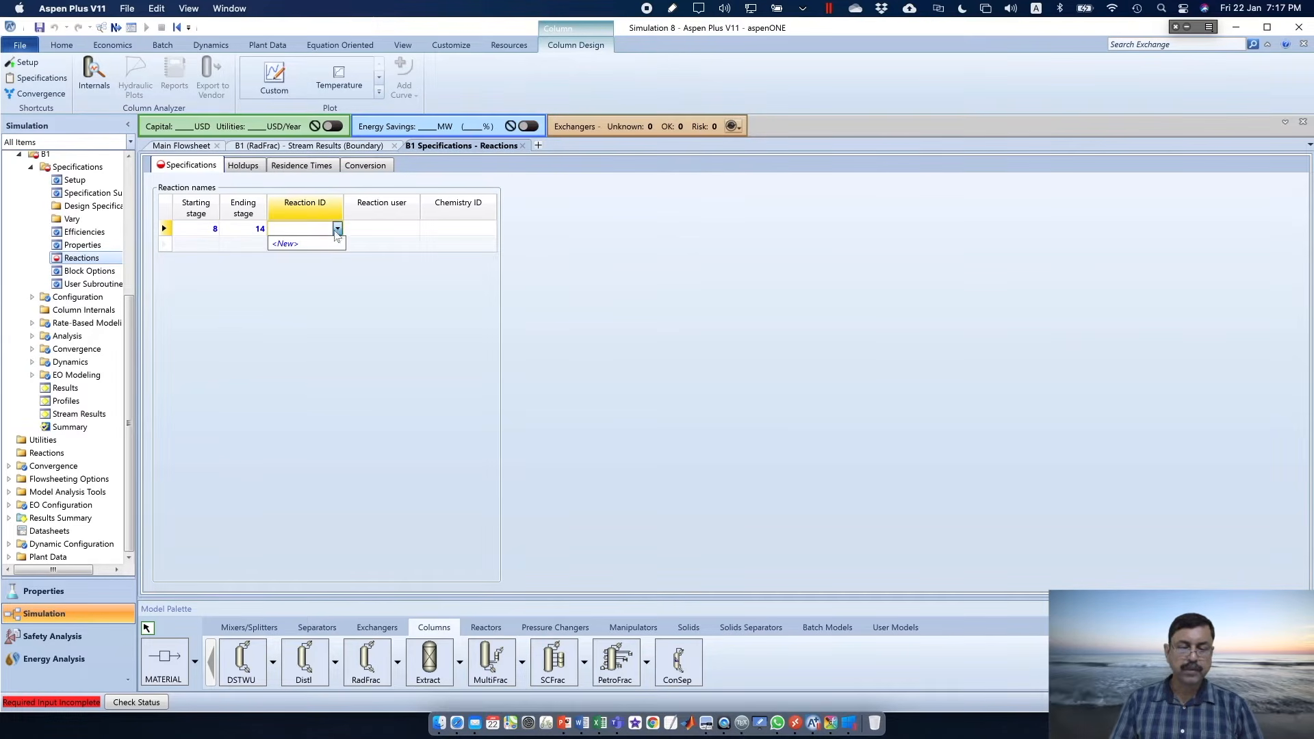
click(306, 245)
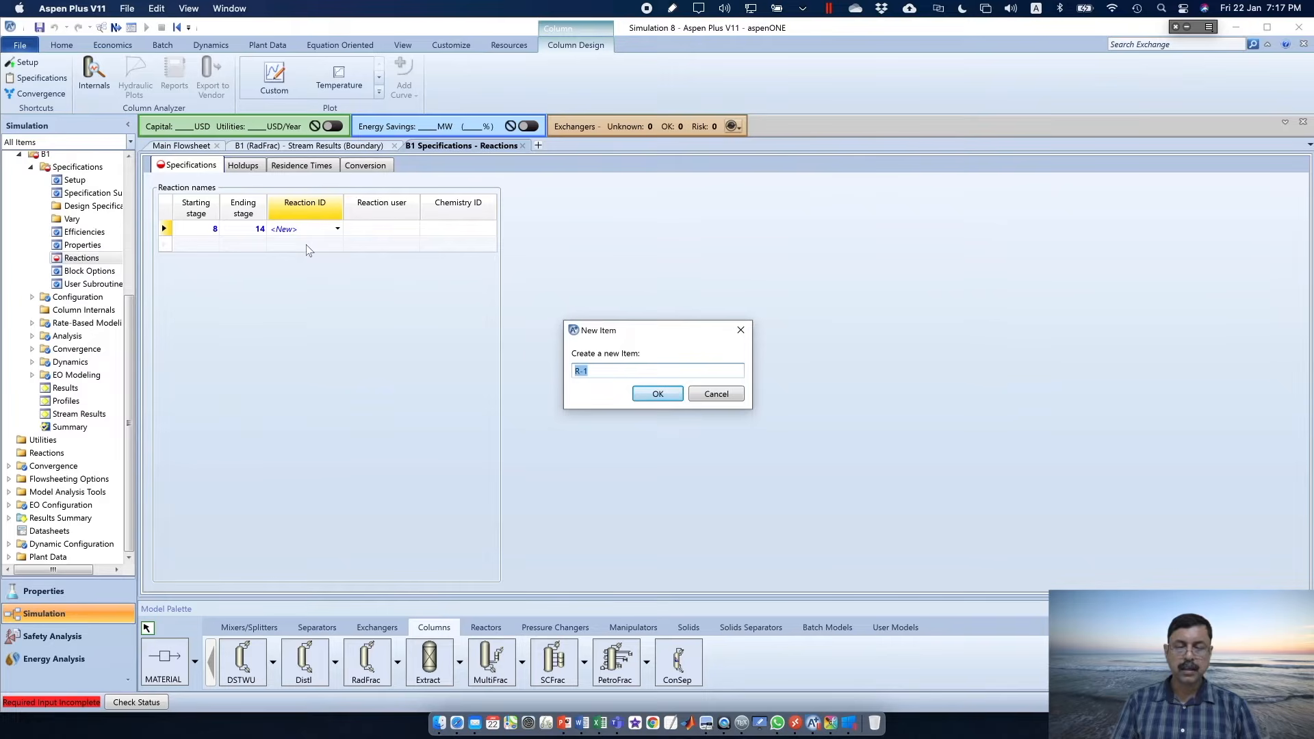
key(Return)
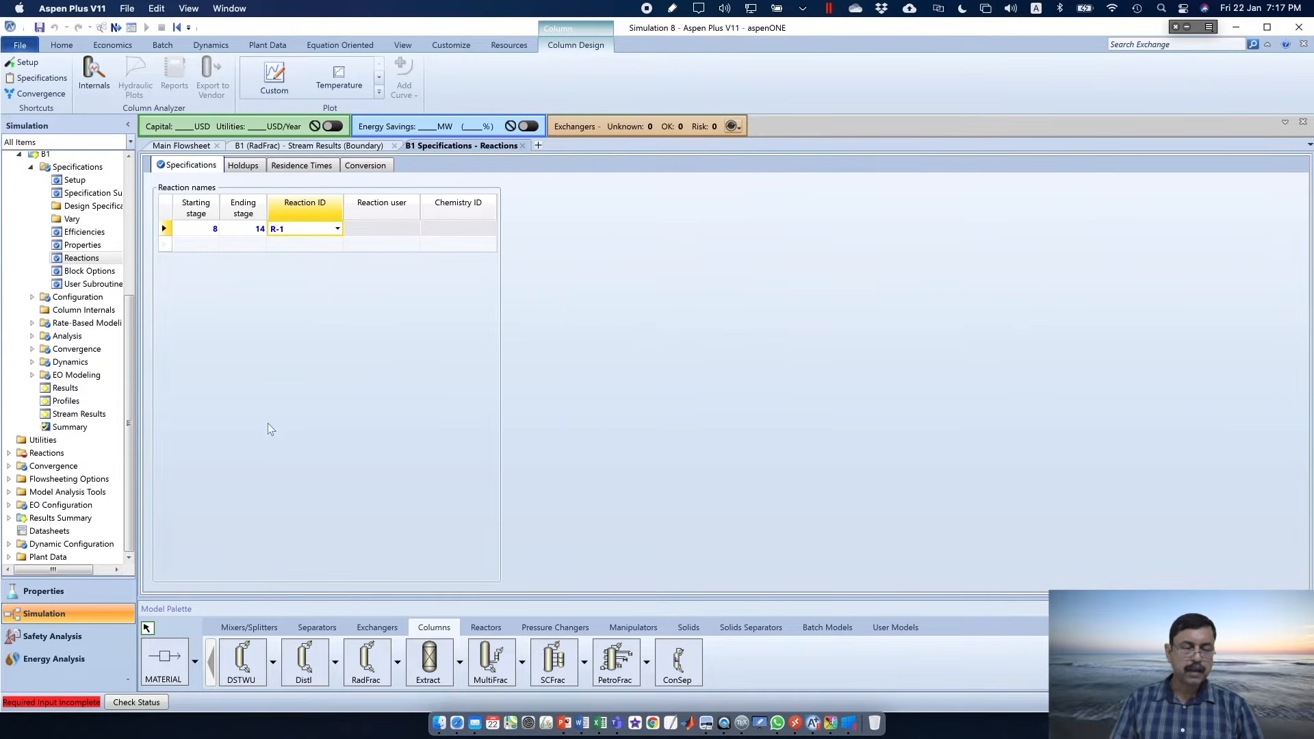
Open reaction set R-1 and add reaction number 1 of the Kinetic/Equilibrium/Conversion type
click(9, 454)
click(45, 467)
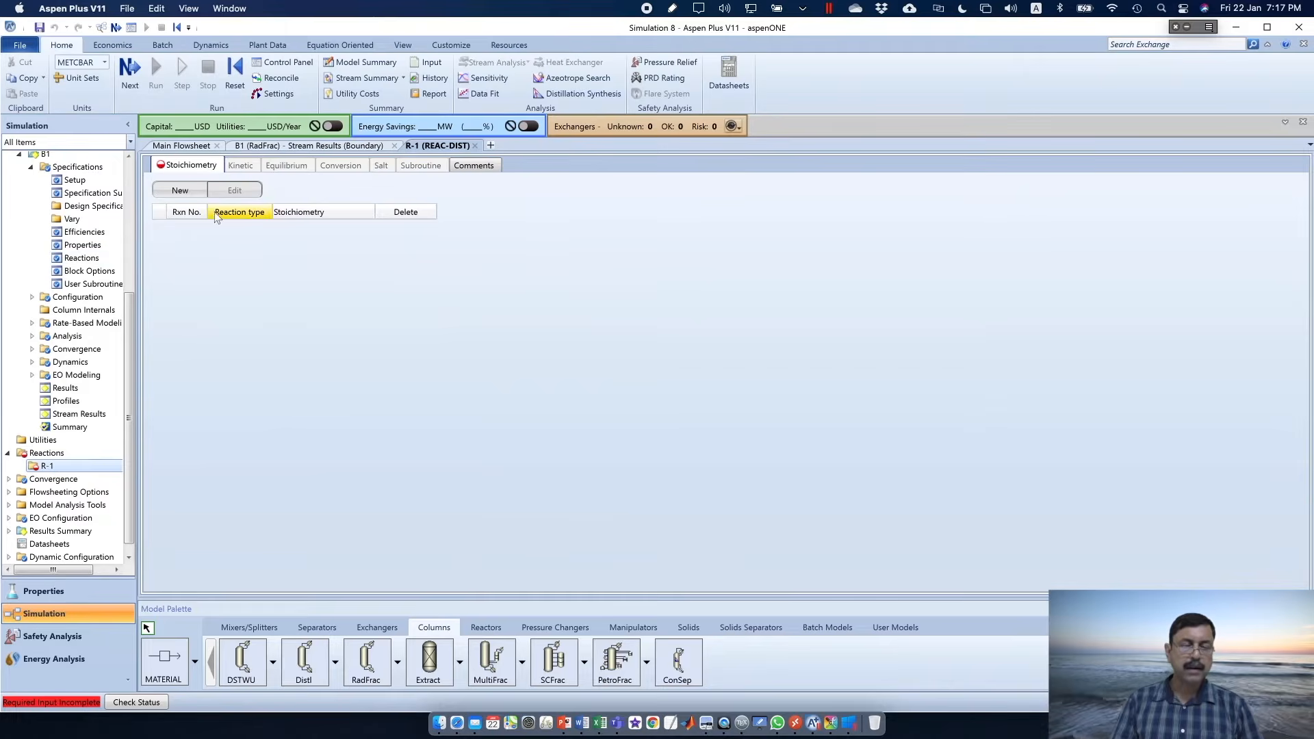
click(182, 192)
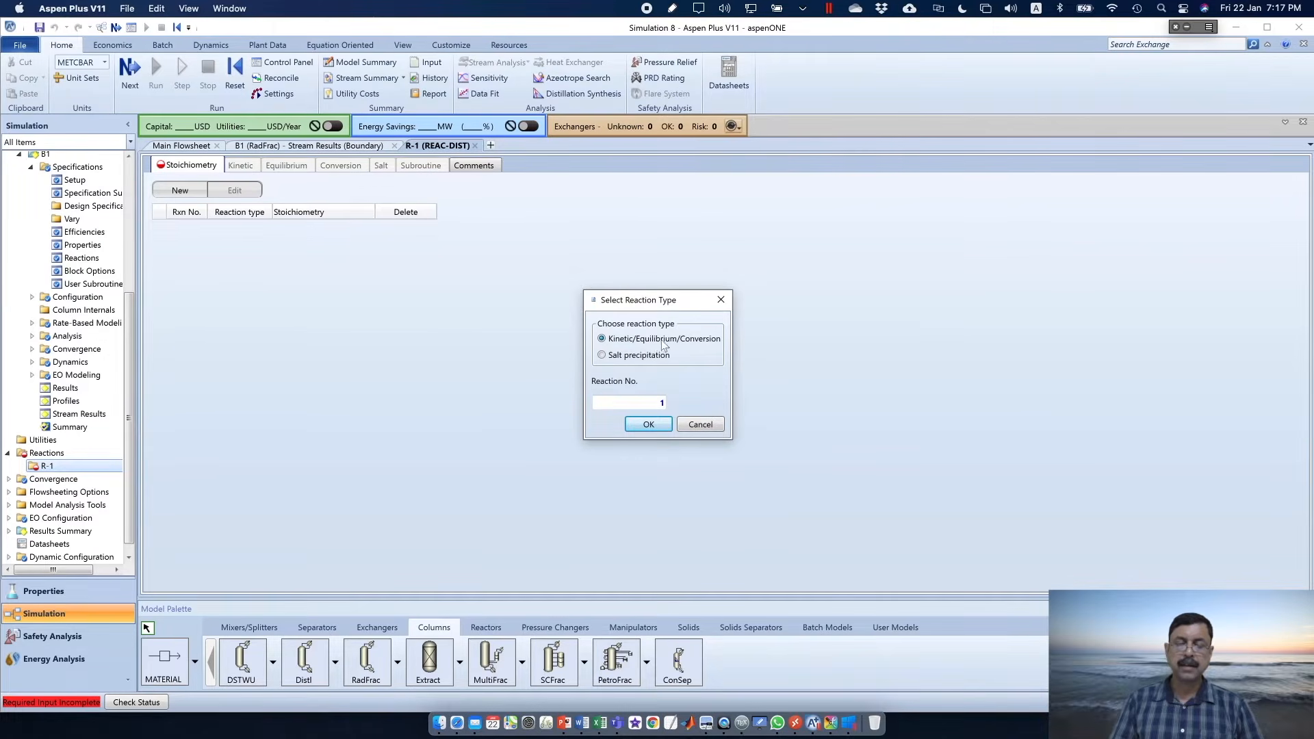
click(649, 424)
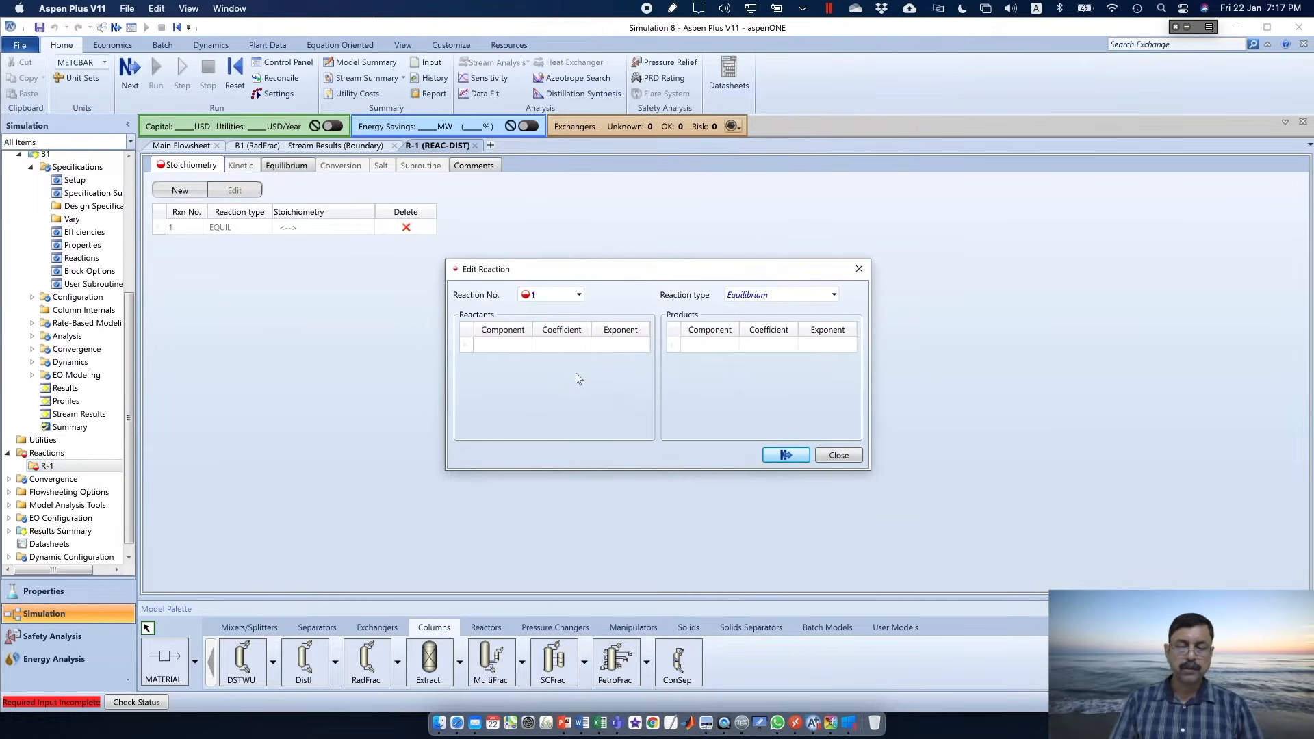
Define CH3COOH and ETHANOL as the reactants and ETHAC and WATER as the products of reaction 1
click(528, 346)
click(526, 344)
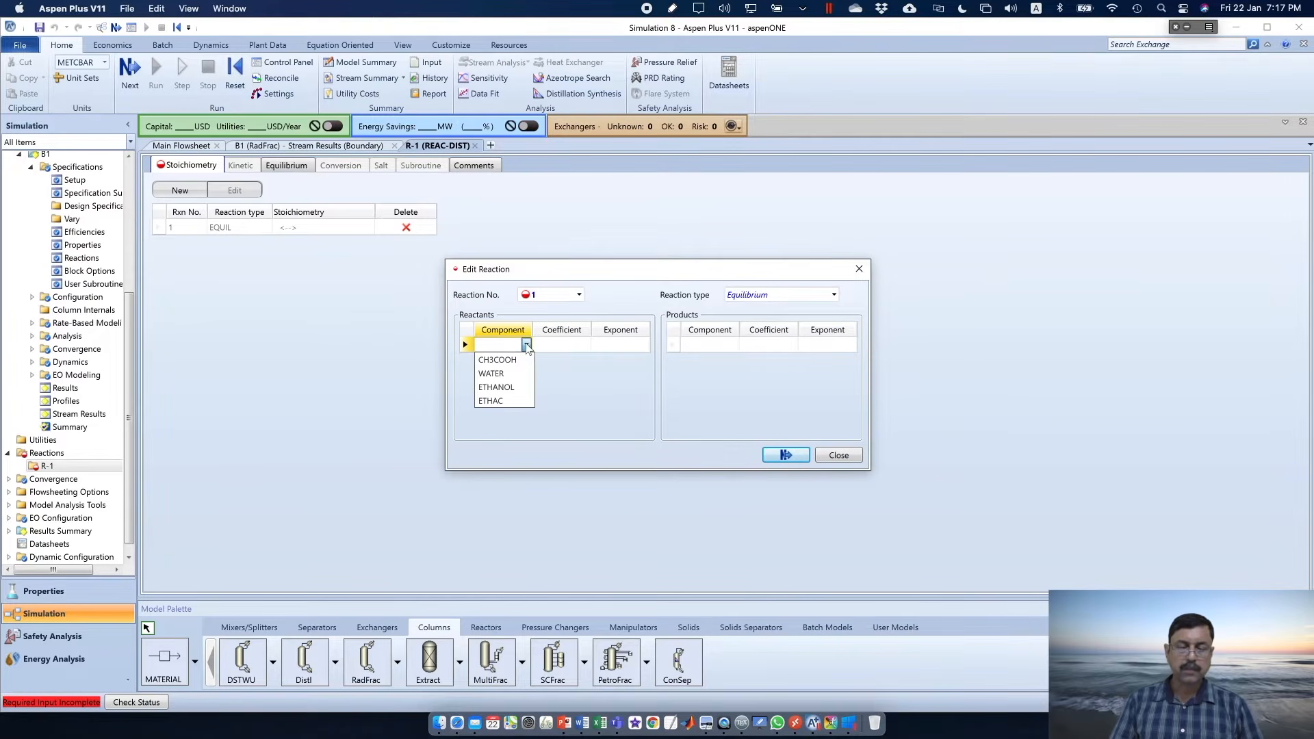
click(512, 361)
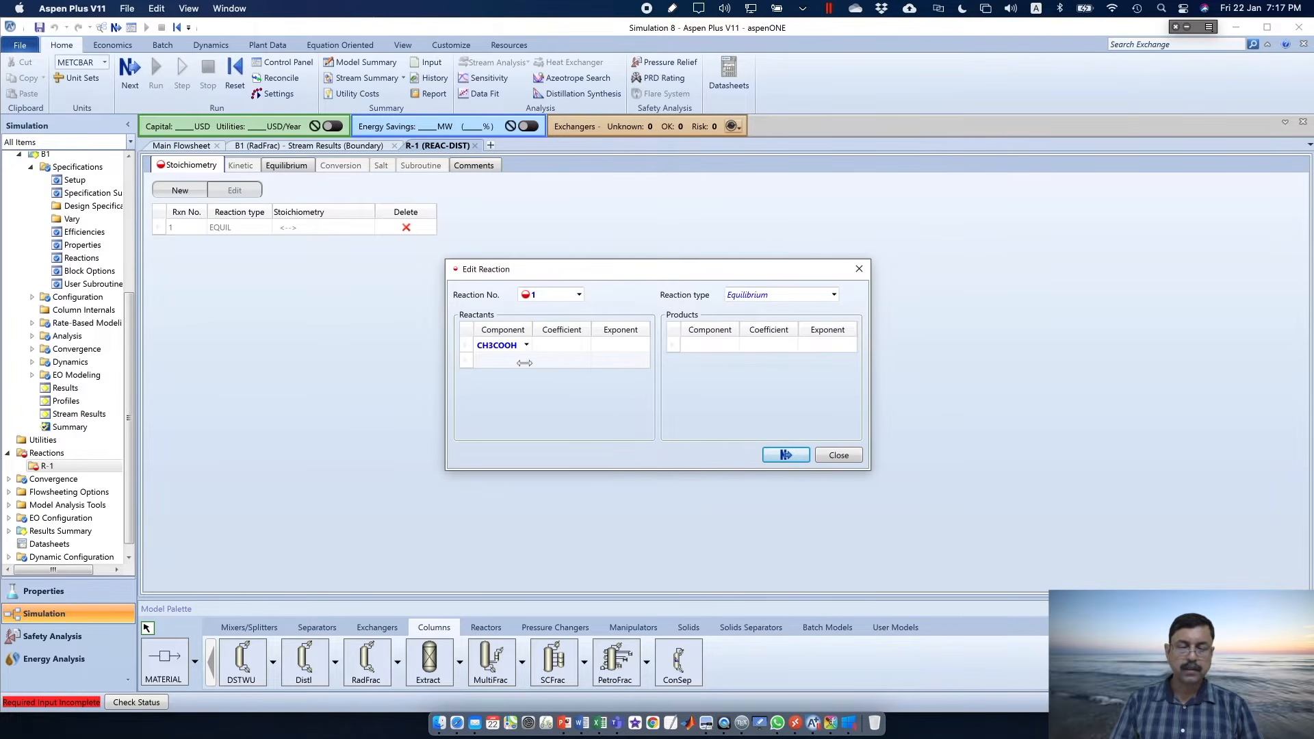
click(526, 362)
click(502, 402)
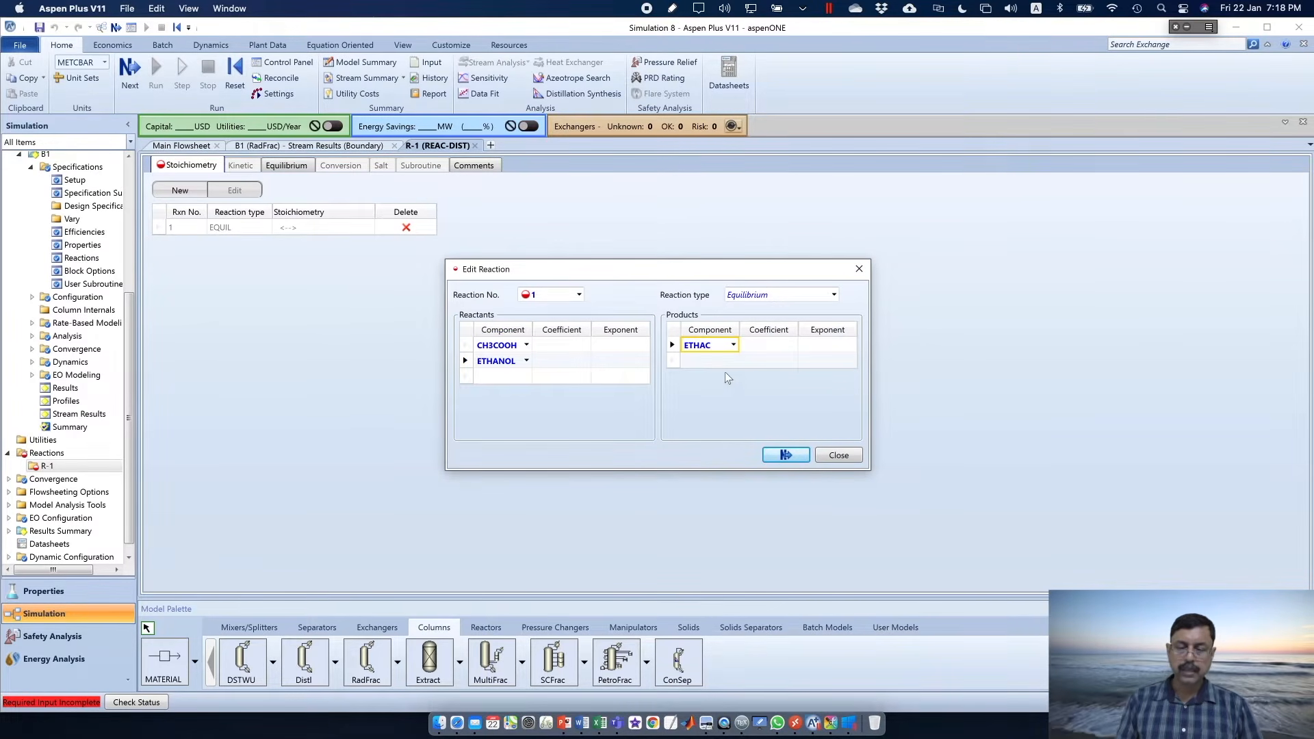
click(729, 360)
click(734, 361)
click(717, 386)
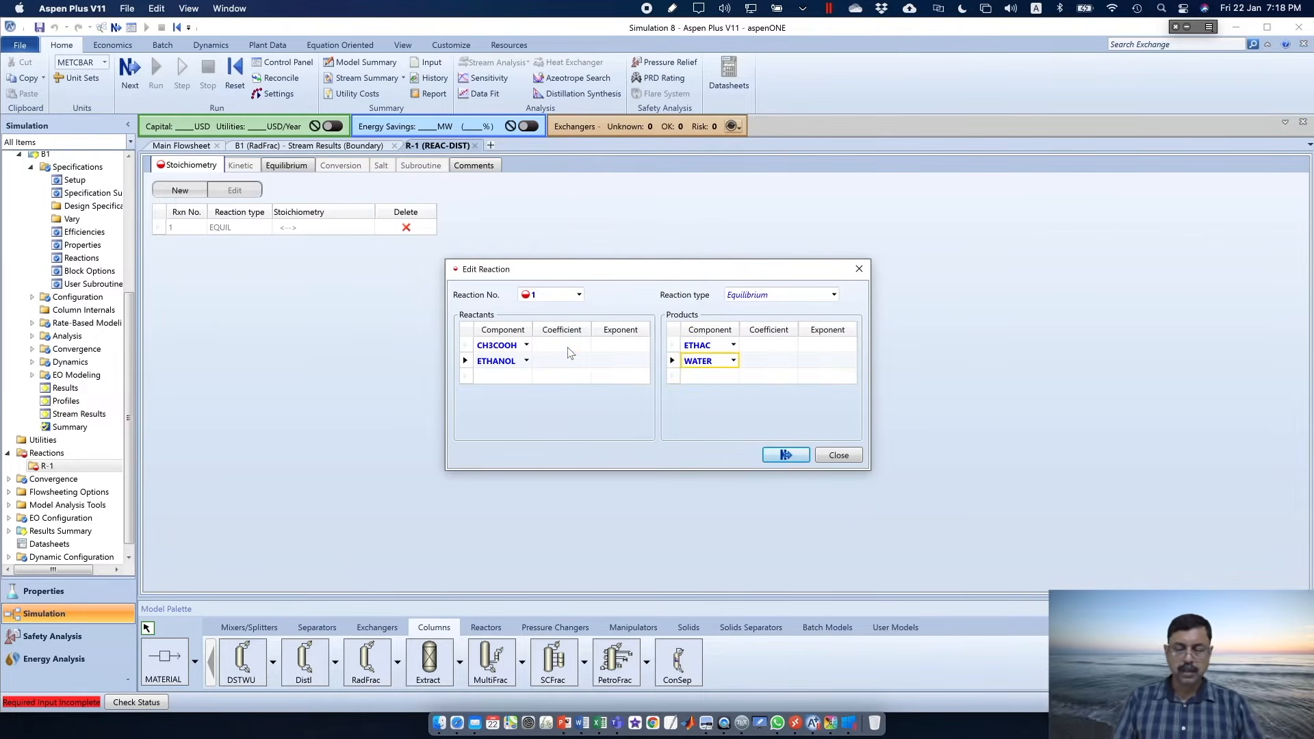
Set the stoichiometric coefficients of reaction 1 to -1 for both reactants and 1 for the products, and complete the reaction definition
click(568, 348)
text(-1)
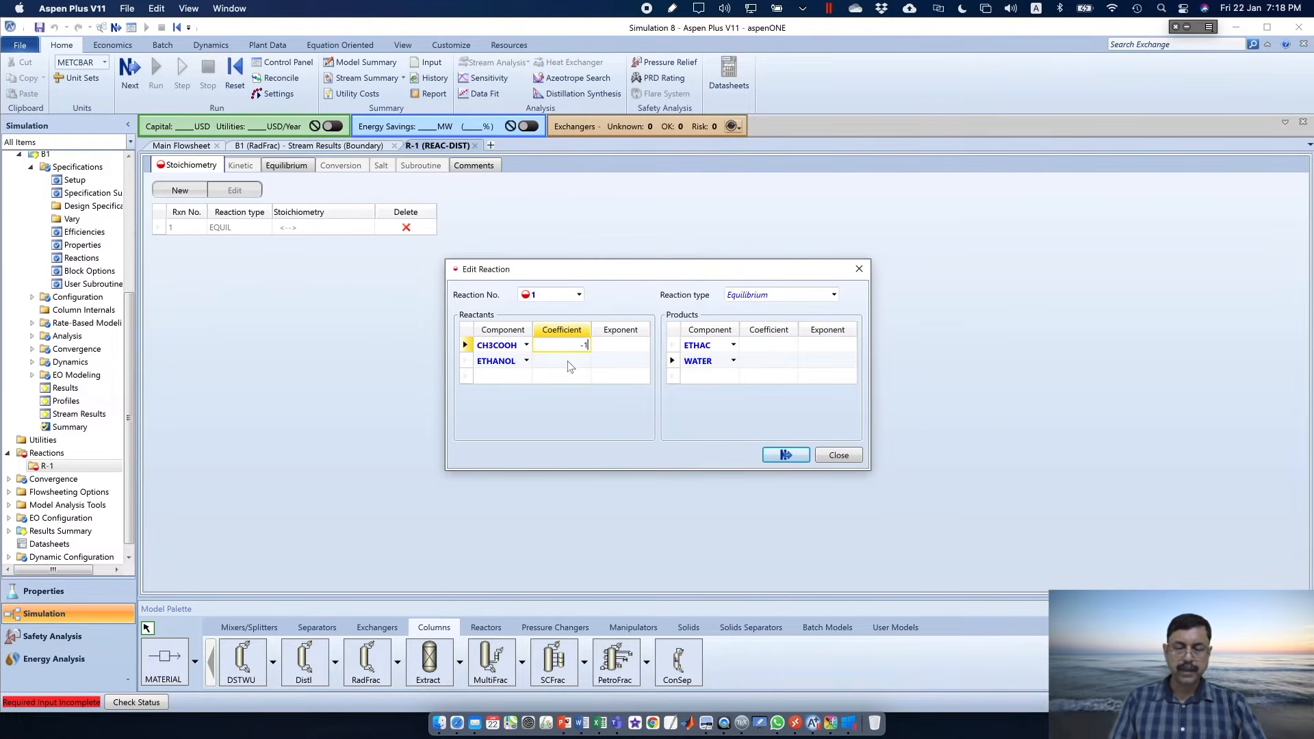
click(567, 362)
text(-1)
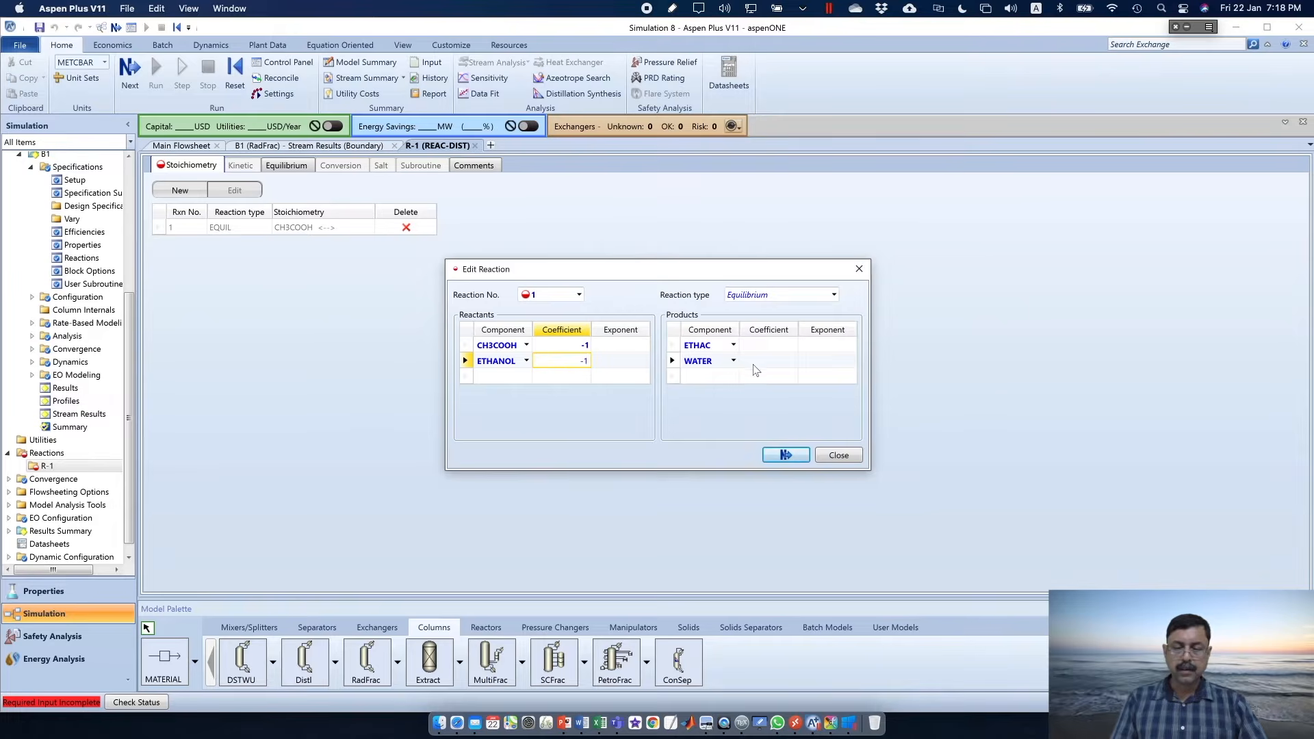
click(770, 349)
text(1)
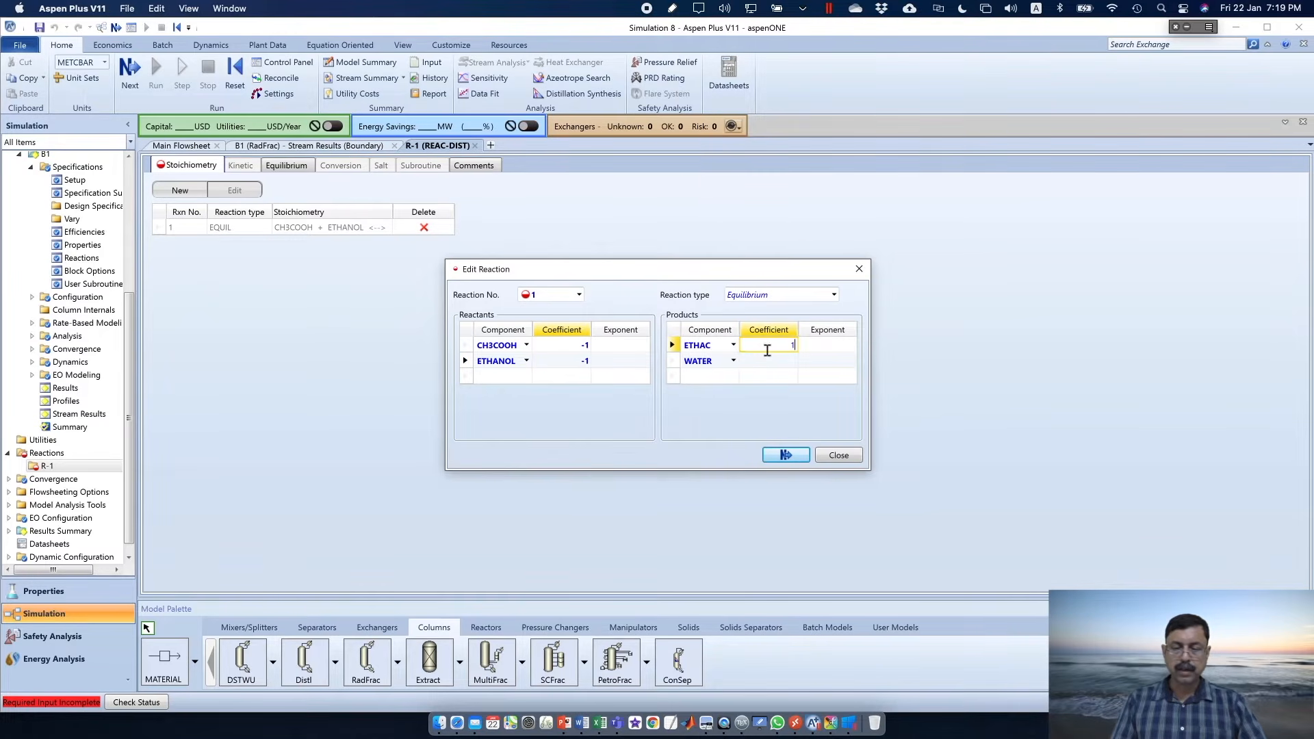
click(786, 455)
Run the simulation and examine the component mole and mass flows in column B1's stream results
key(F5)
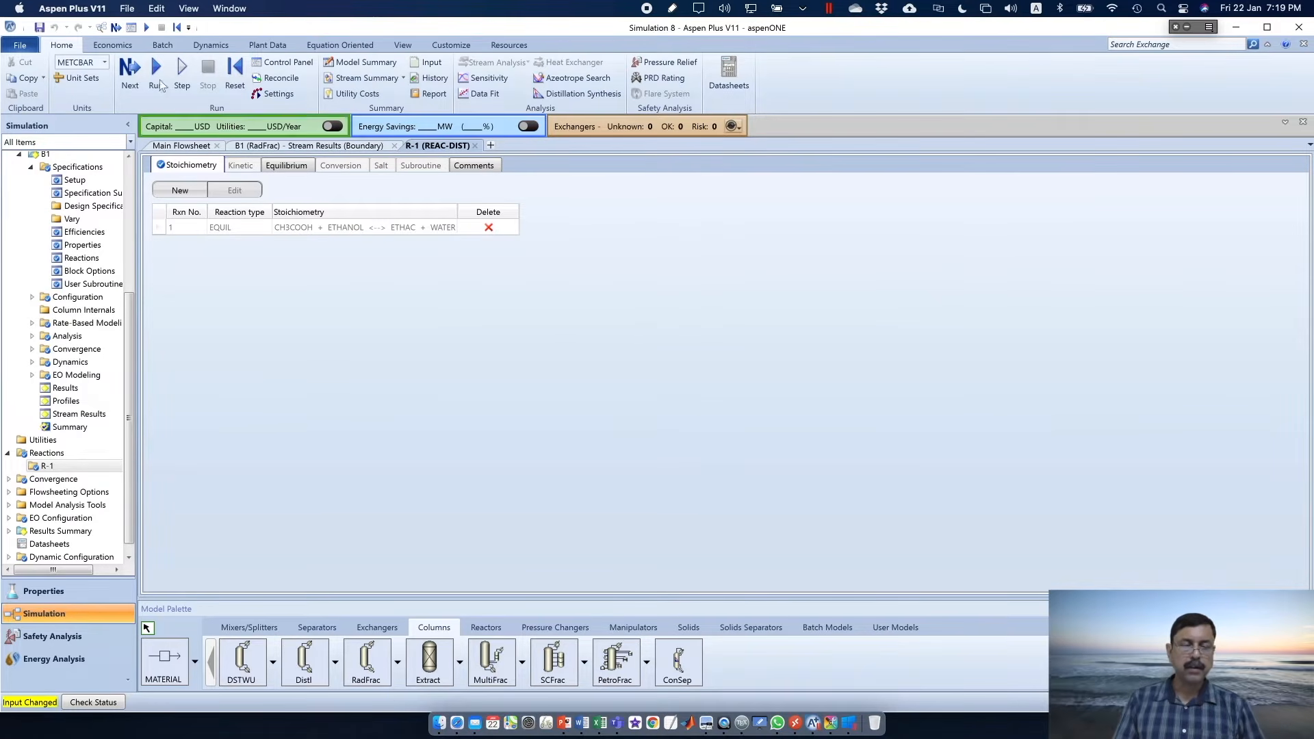
click(302, 146)
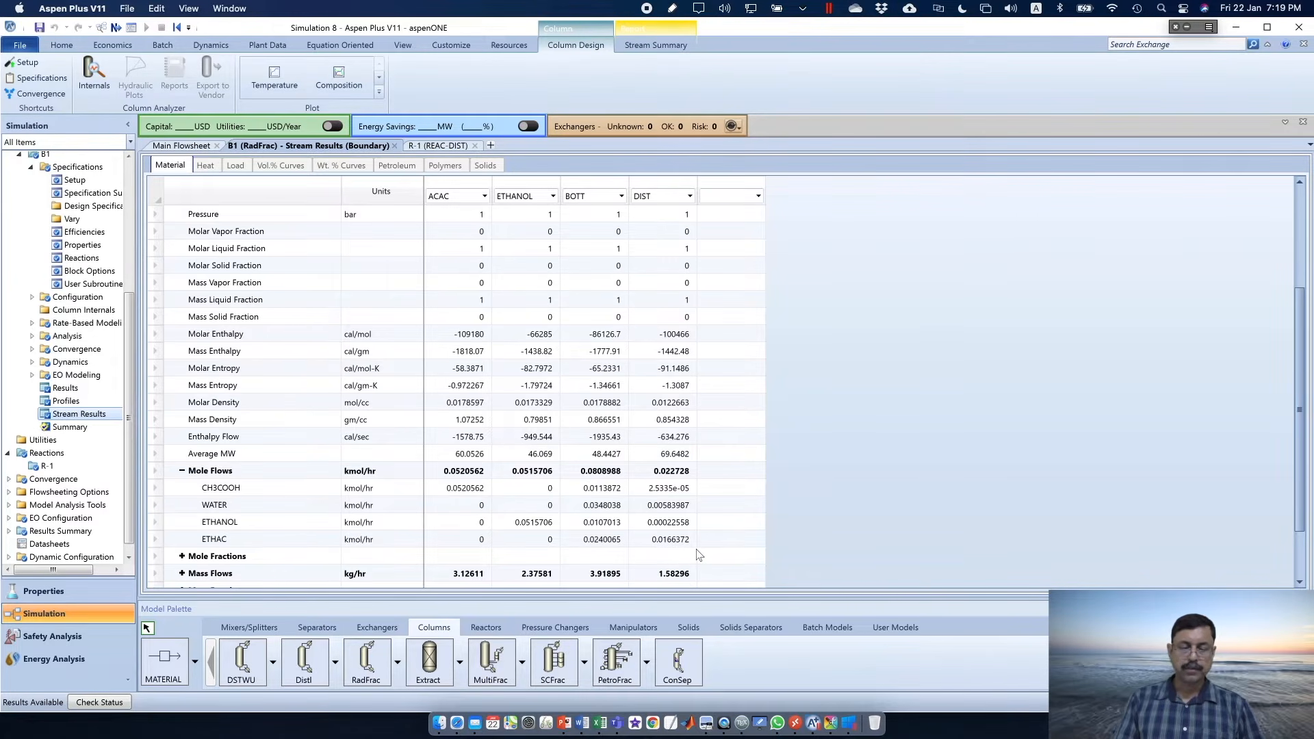
click(183, 574)
scroll(820, 517, down, 2)
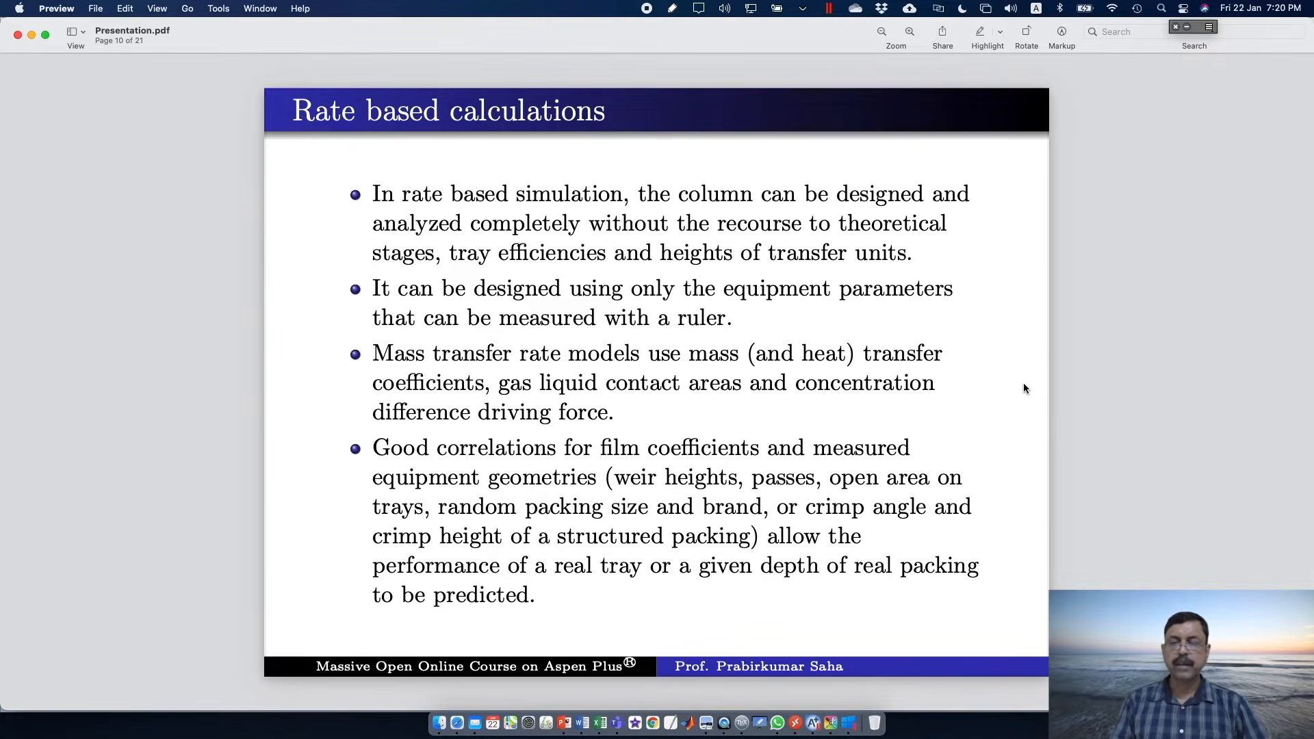
click(1194, 27)
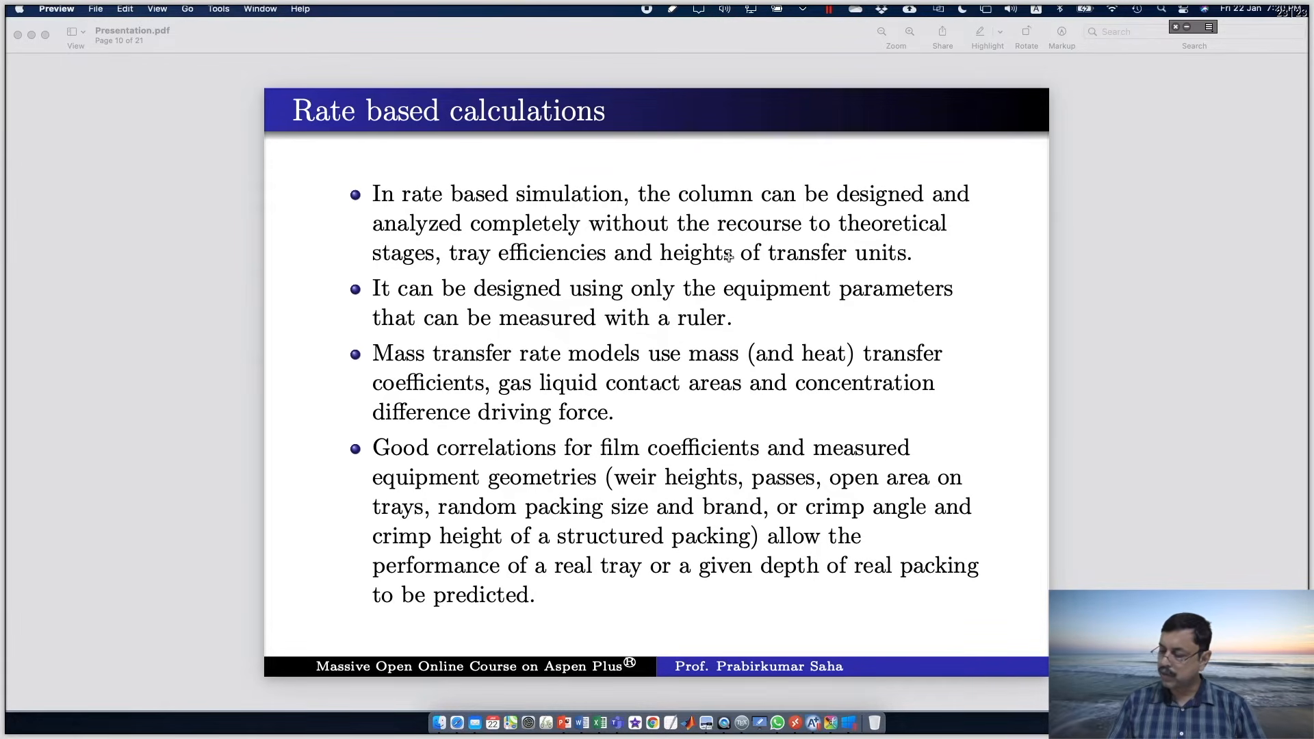
drag(736, 243, 943, 243)
drag(393, 275, 486, 275)
drag(558, 276, 640, 276)
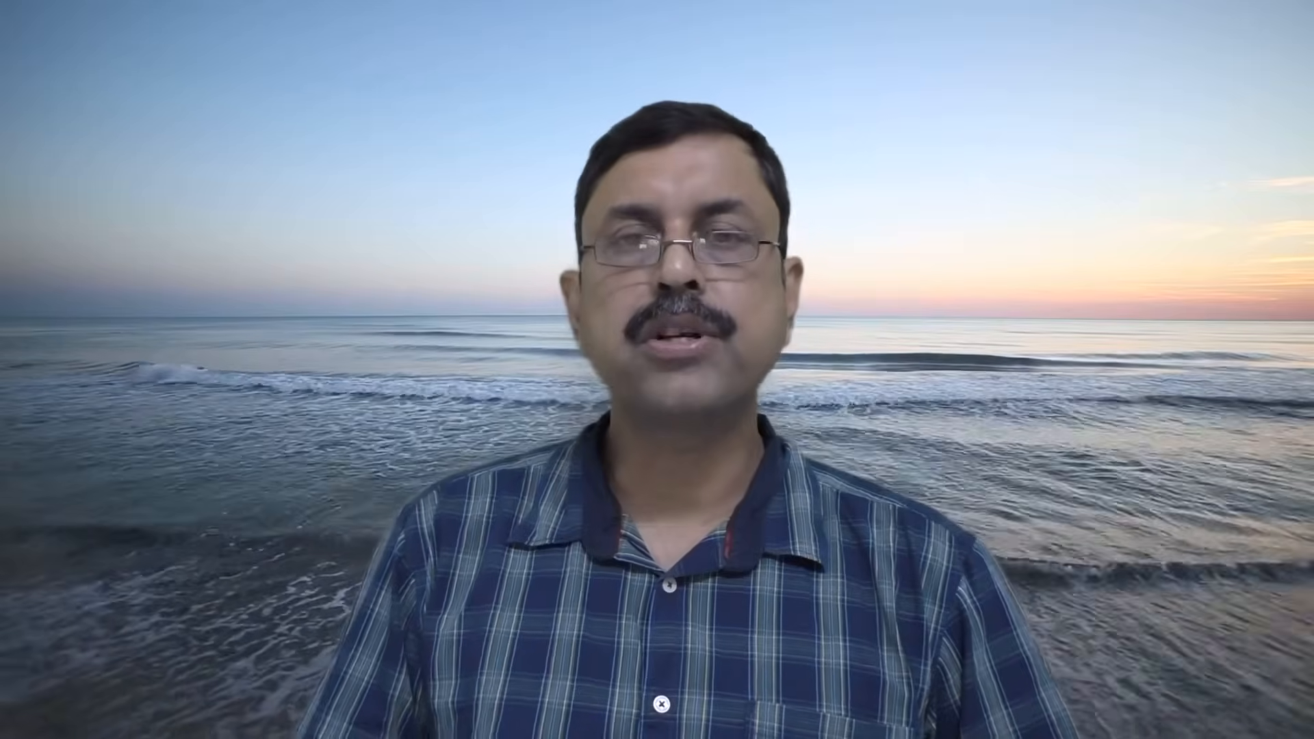
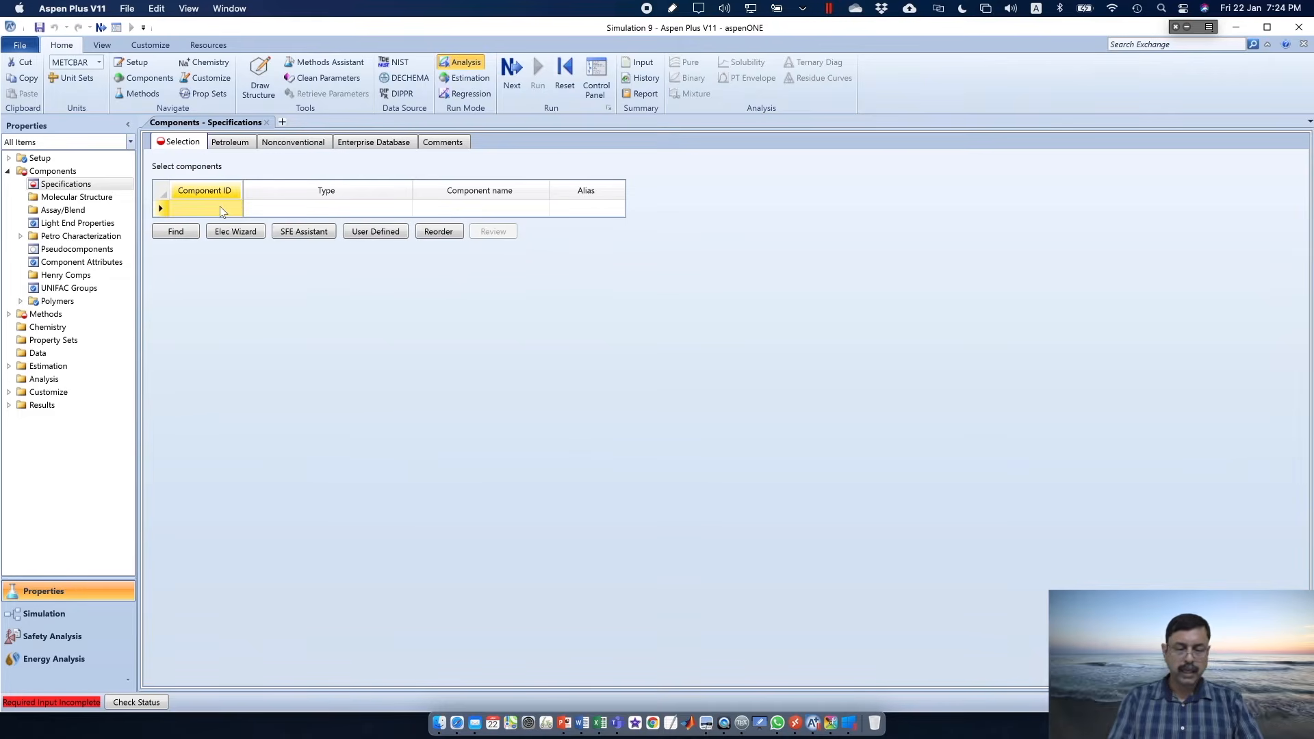
Enter AIR, ACETONE and WATER as the components of the new simulation
text(AIR)
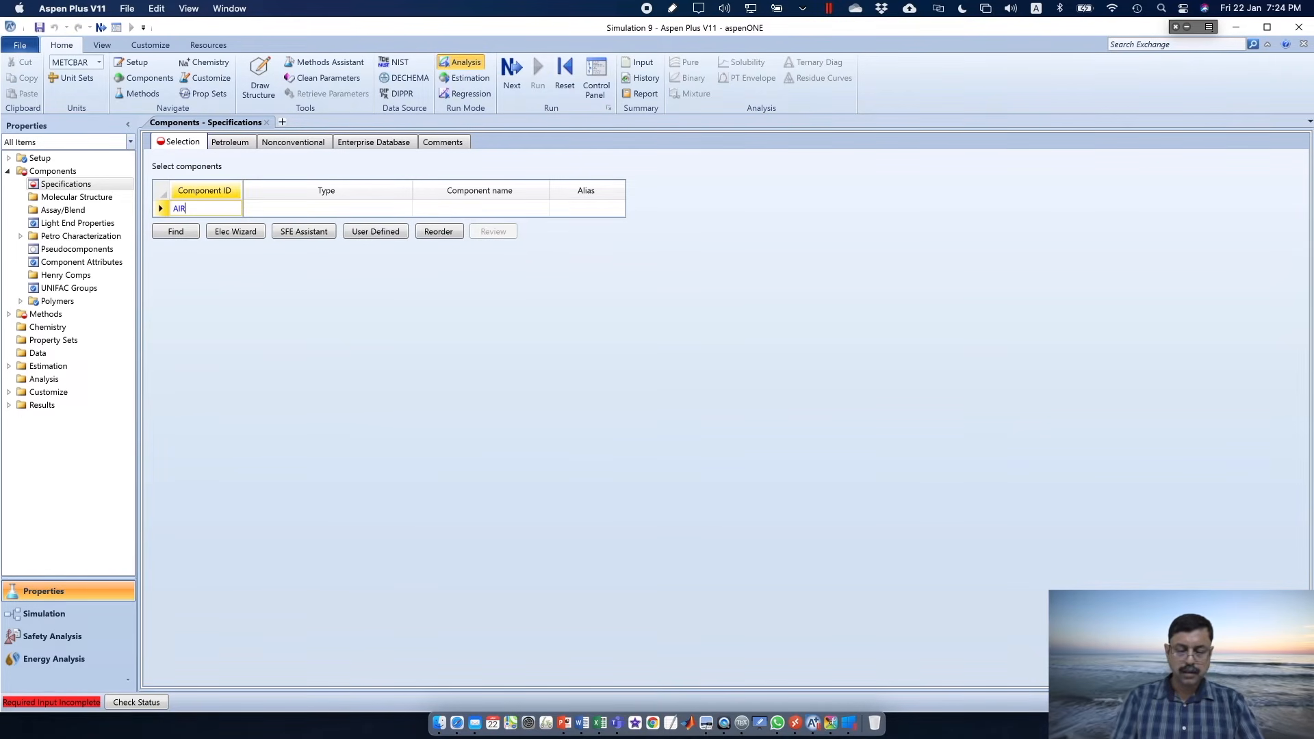
key(Return)
text(ACETONE)
key(Return)
Select NRTL as the property method and generate its binary interaction parameters
click(514, 72)
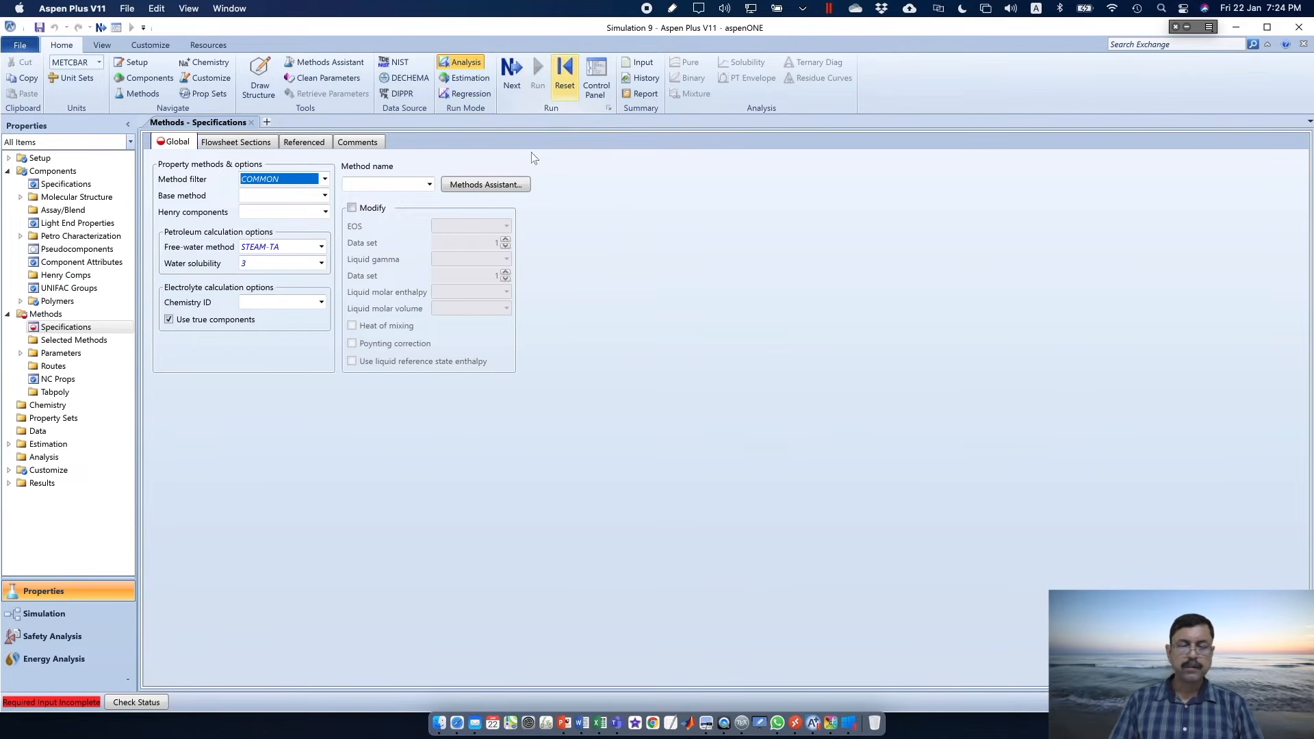
click(429, 184)
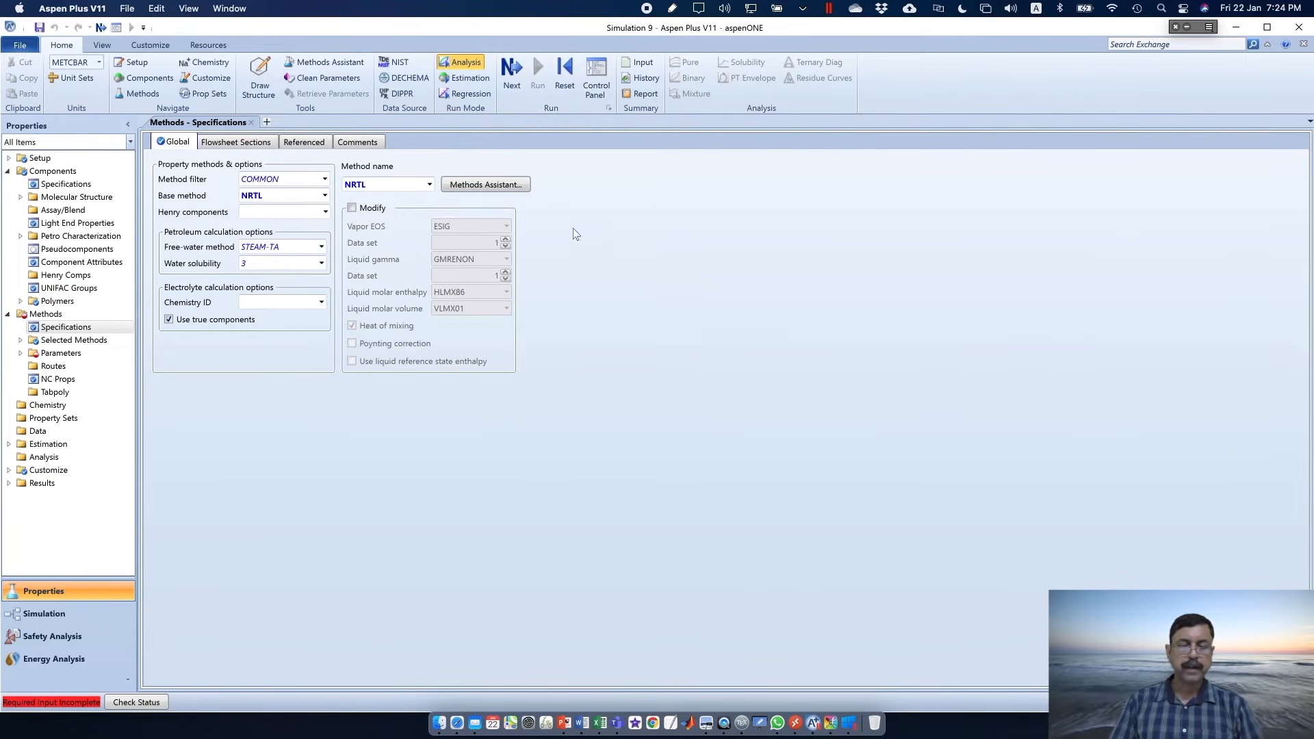
click(519, 76)
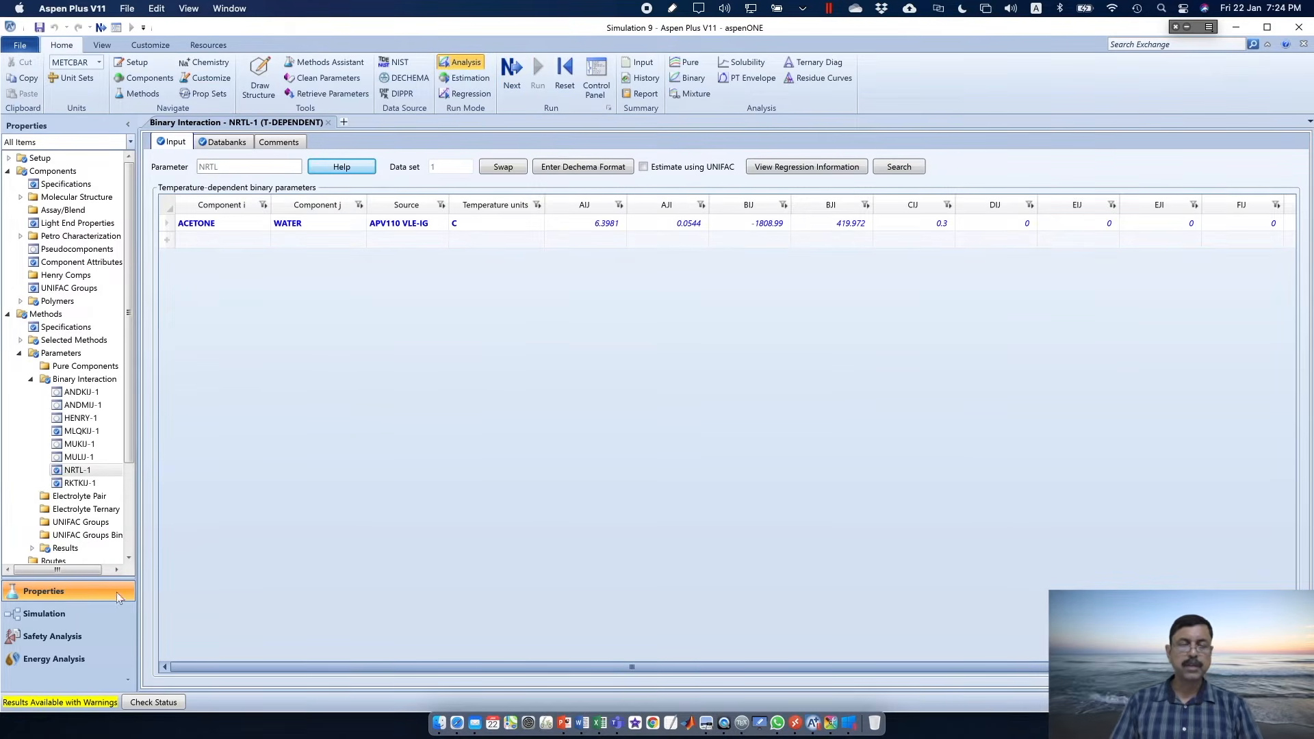
Switch to the simulation environment and place a RadFrac column drawn without condenser or reboiler on the flowsheet
click(103, 613)
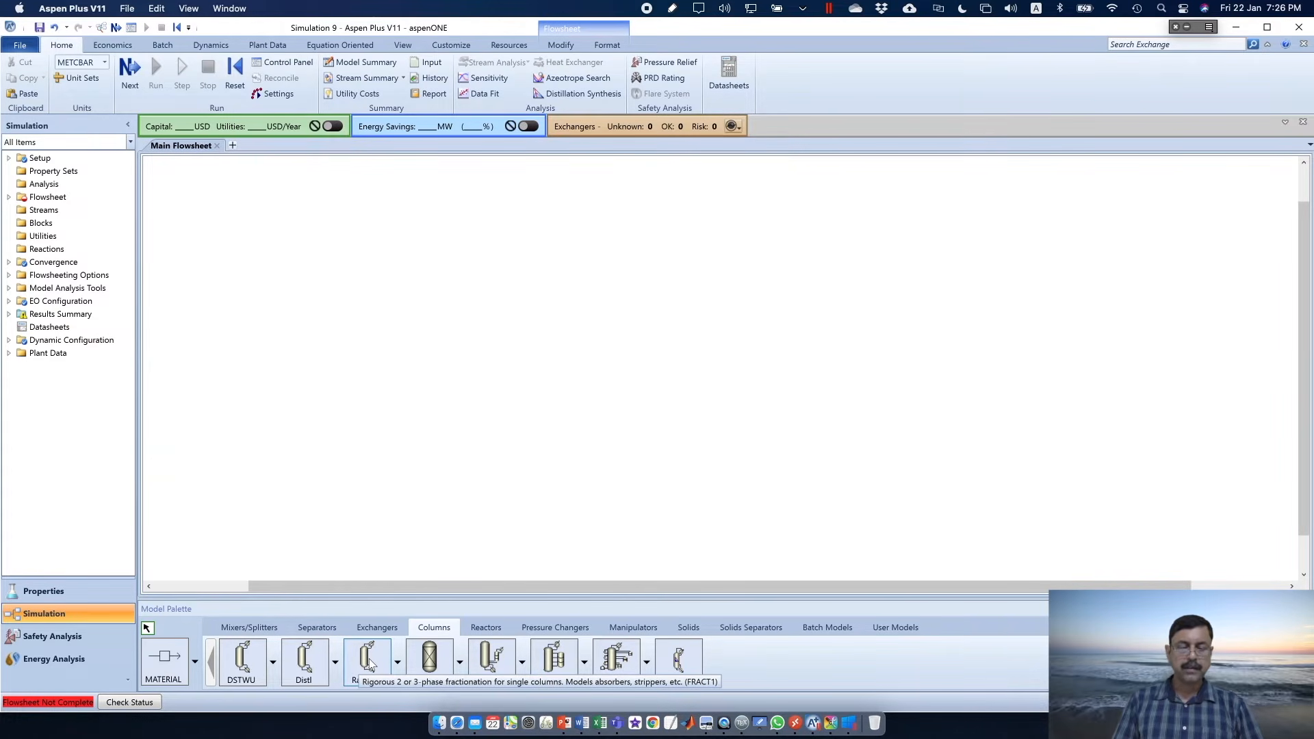
click(397, 662)
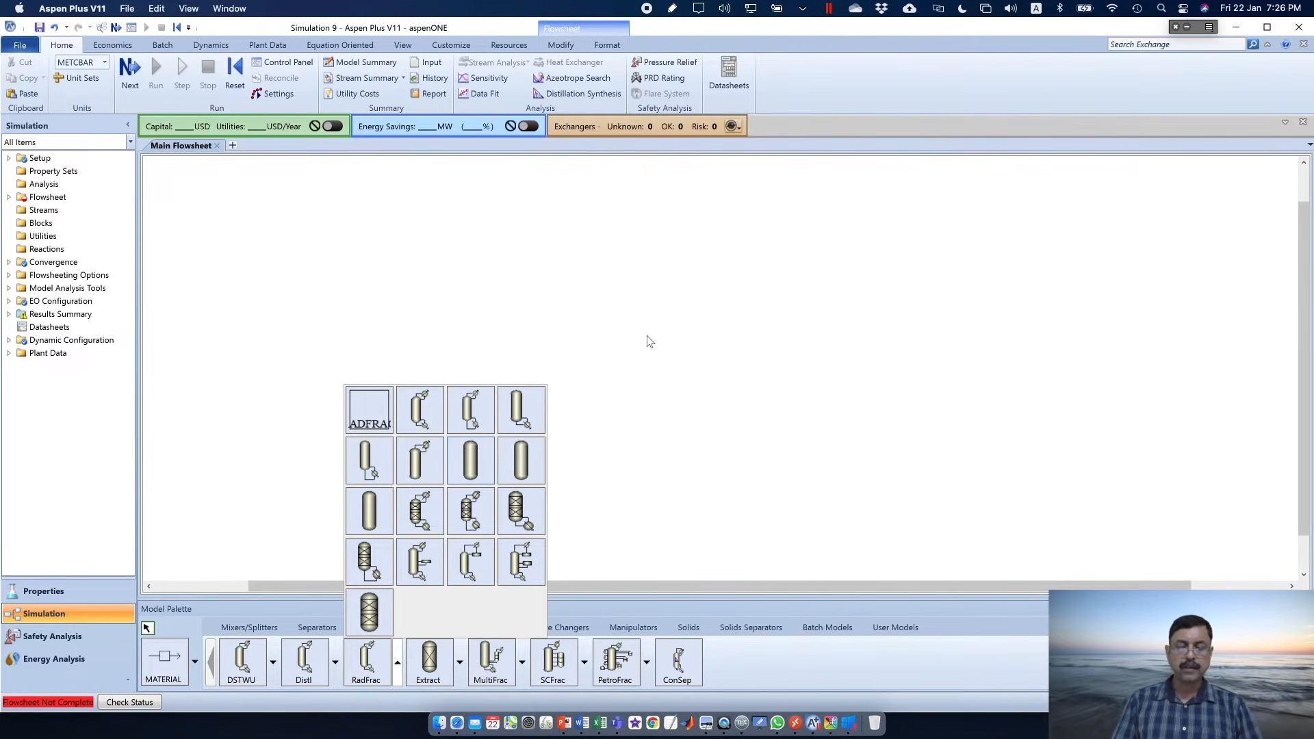
click(471, 459)
click(368, 663)
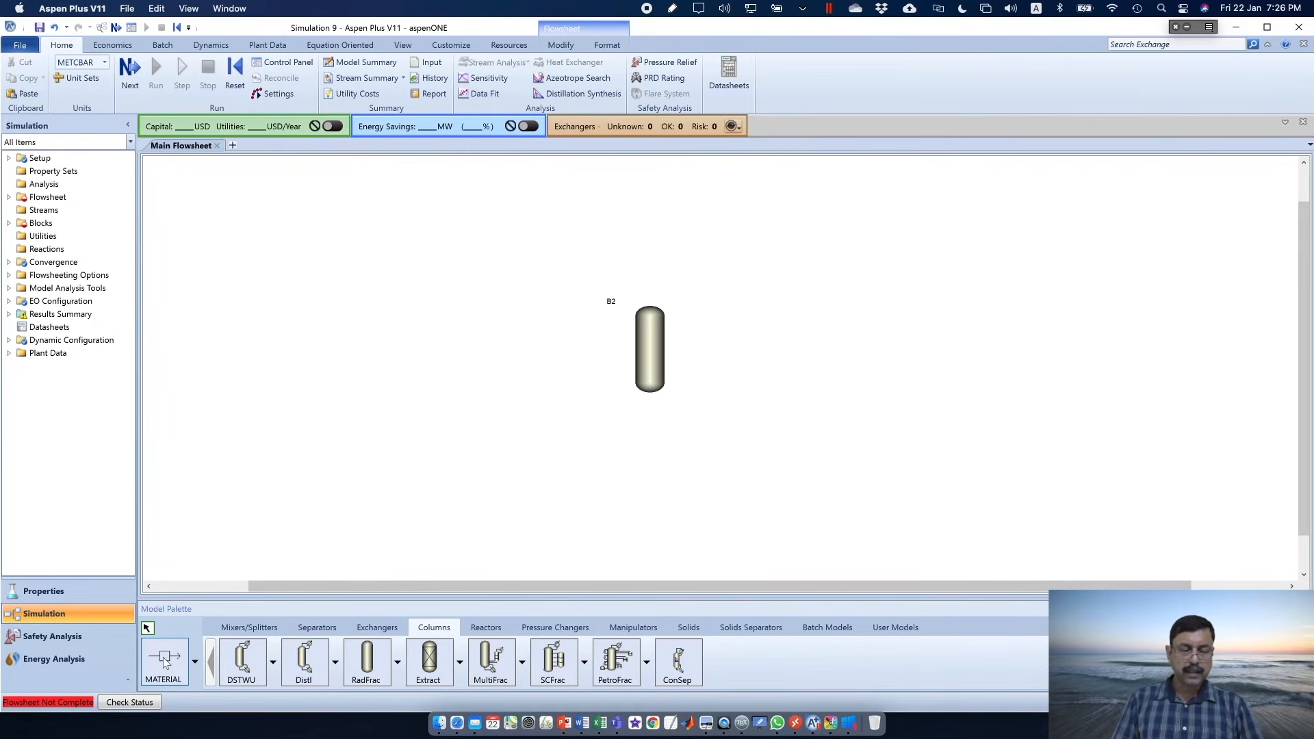
Connect two material feed streams to the feed port of column B2
click(165, 660)
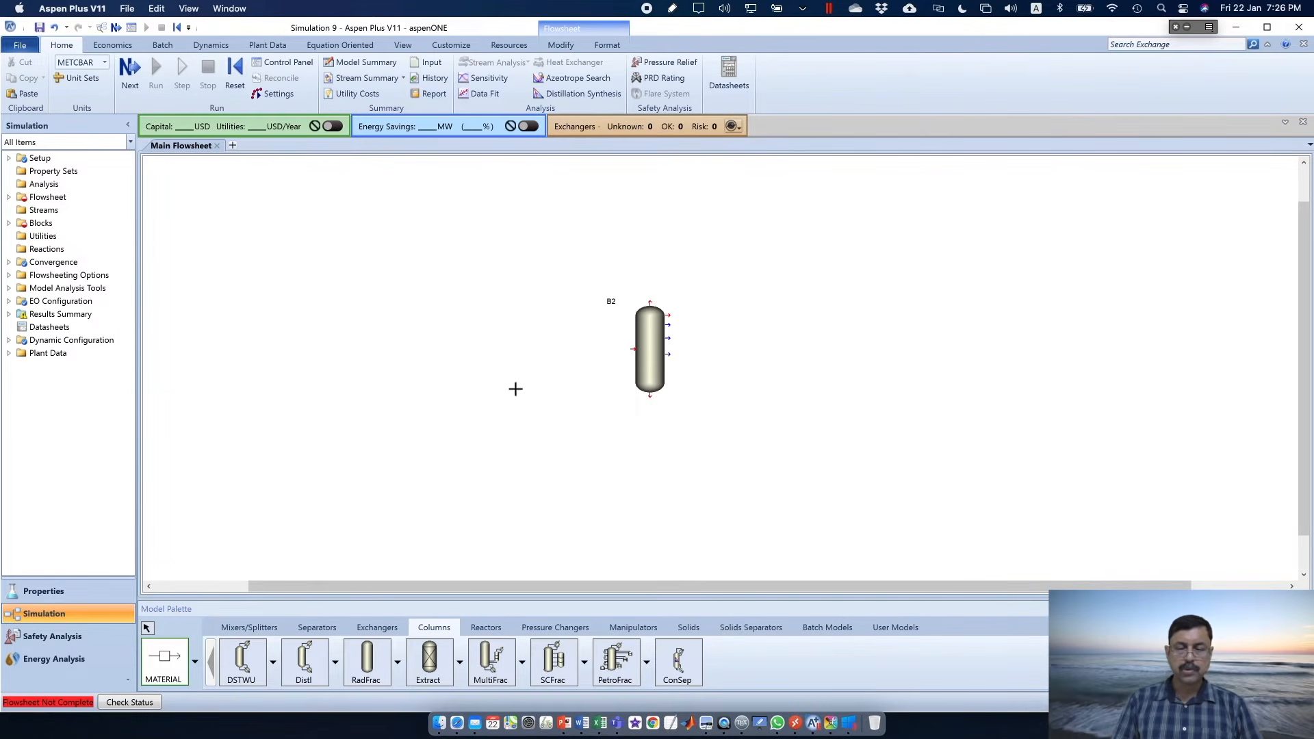
click(446, 351)
click(636, 349)
click(633, 351)
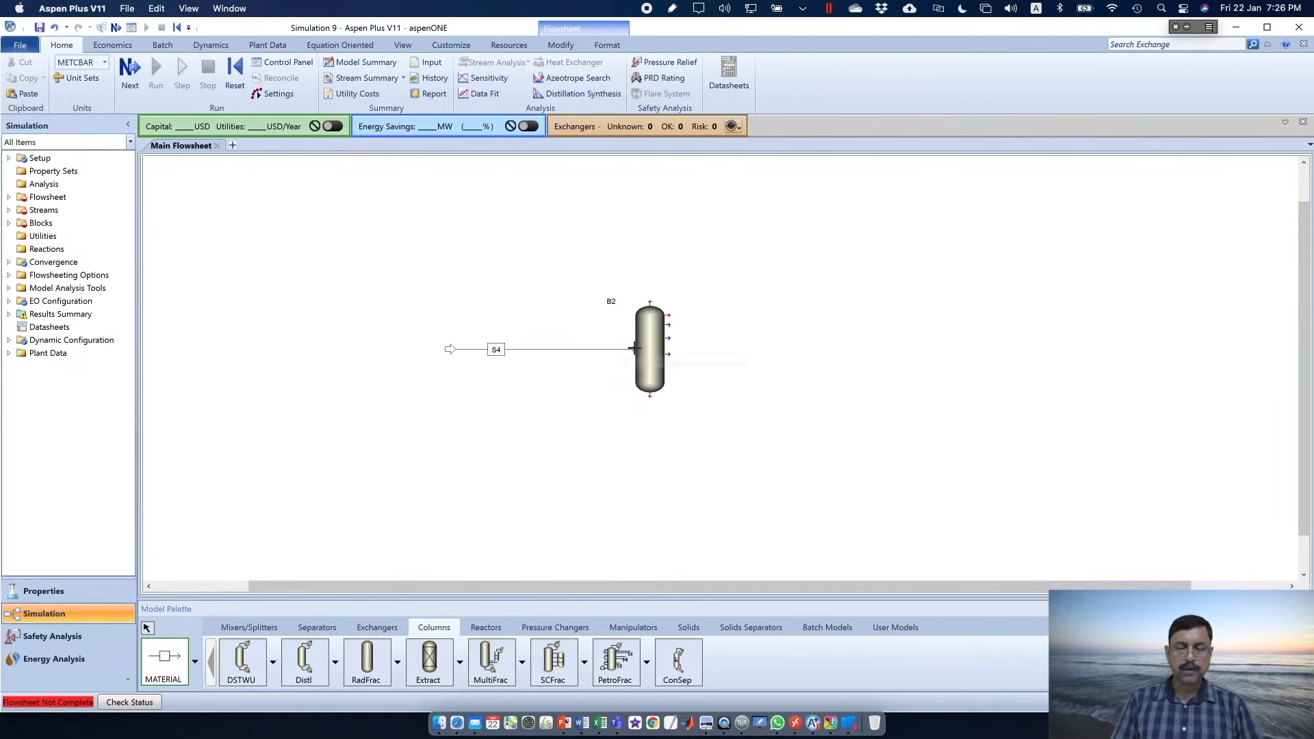
click(488, 440)
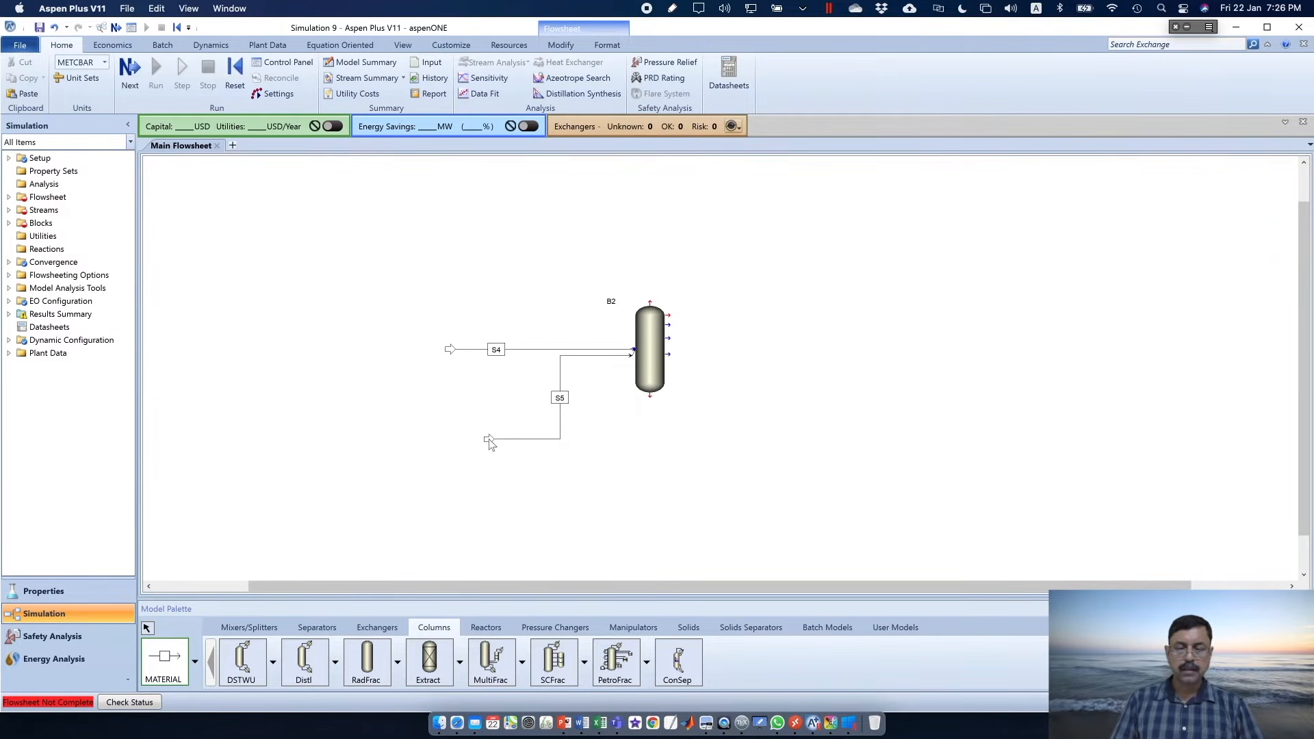
Draw the overhead and bottom product streams from column B2 and finish placing material streams
click(648, 300)
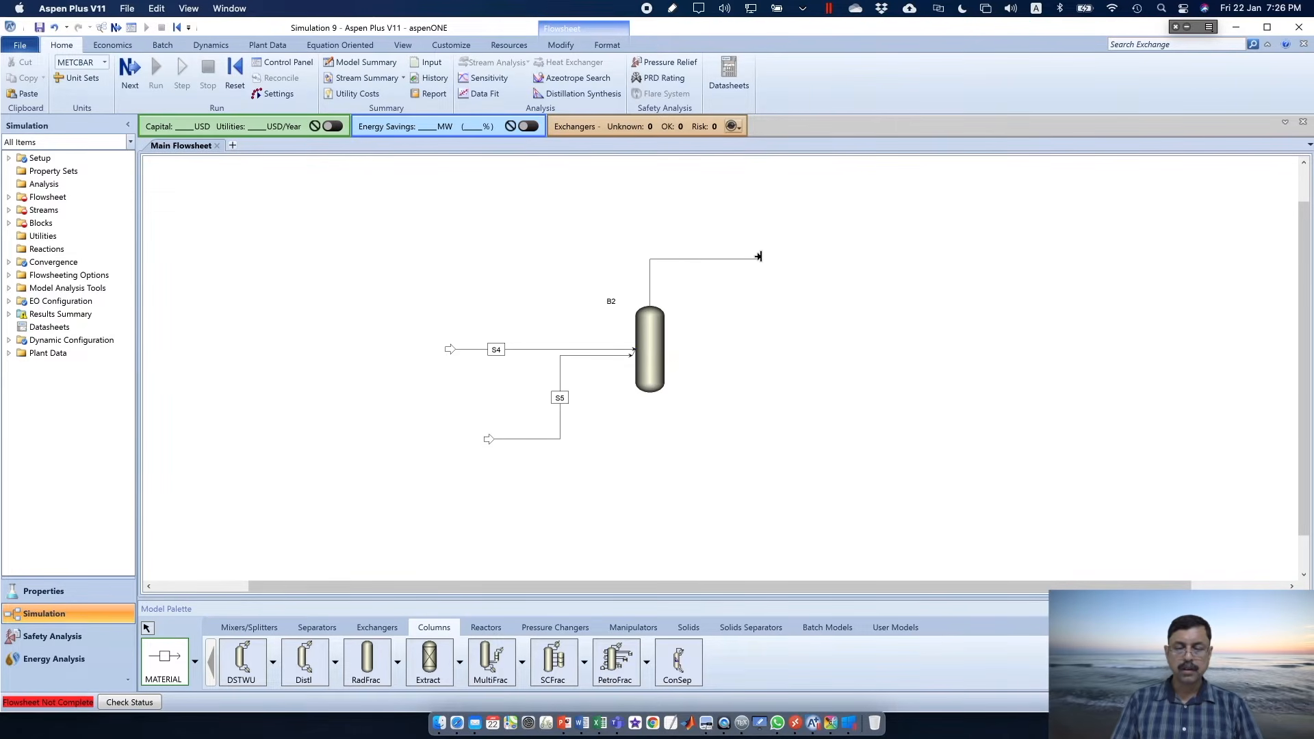
click(759, 256)
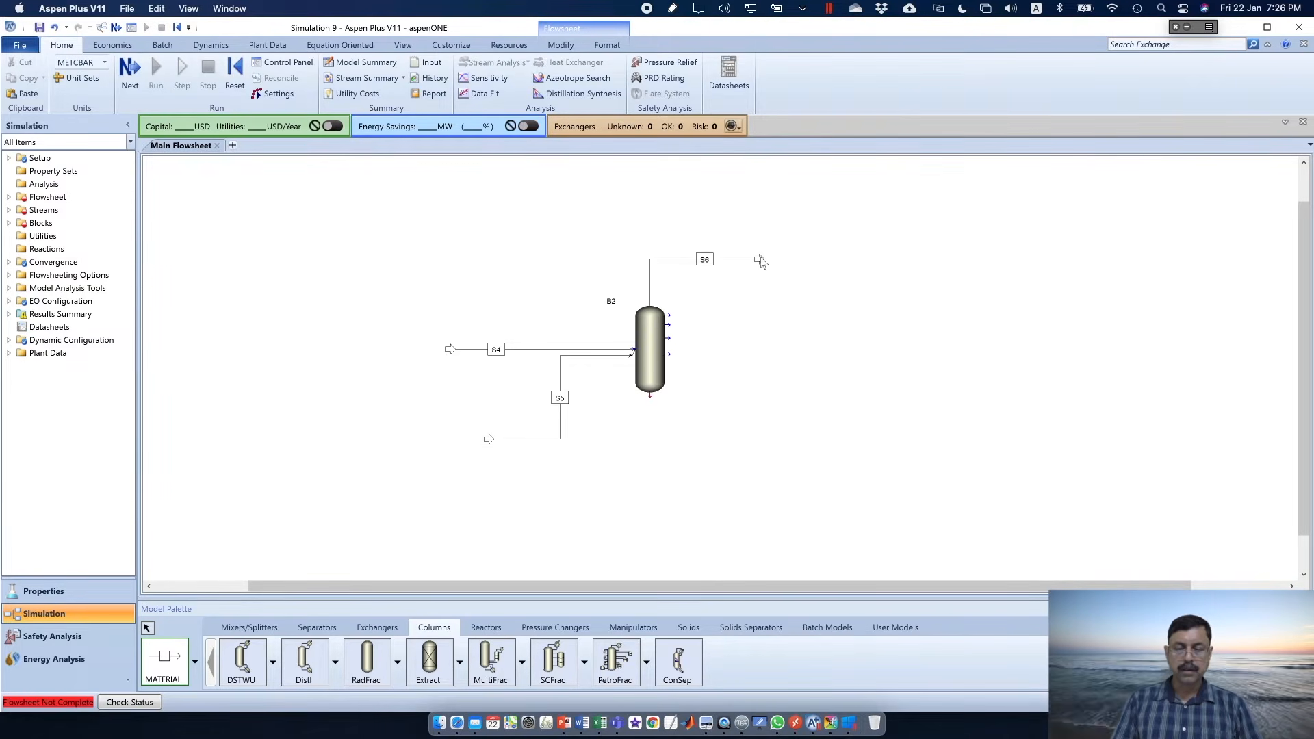
click(651, 397)
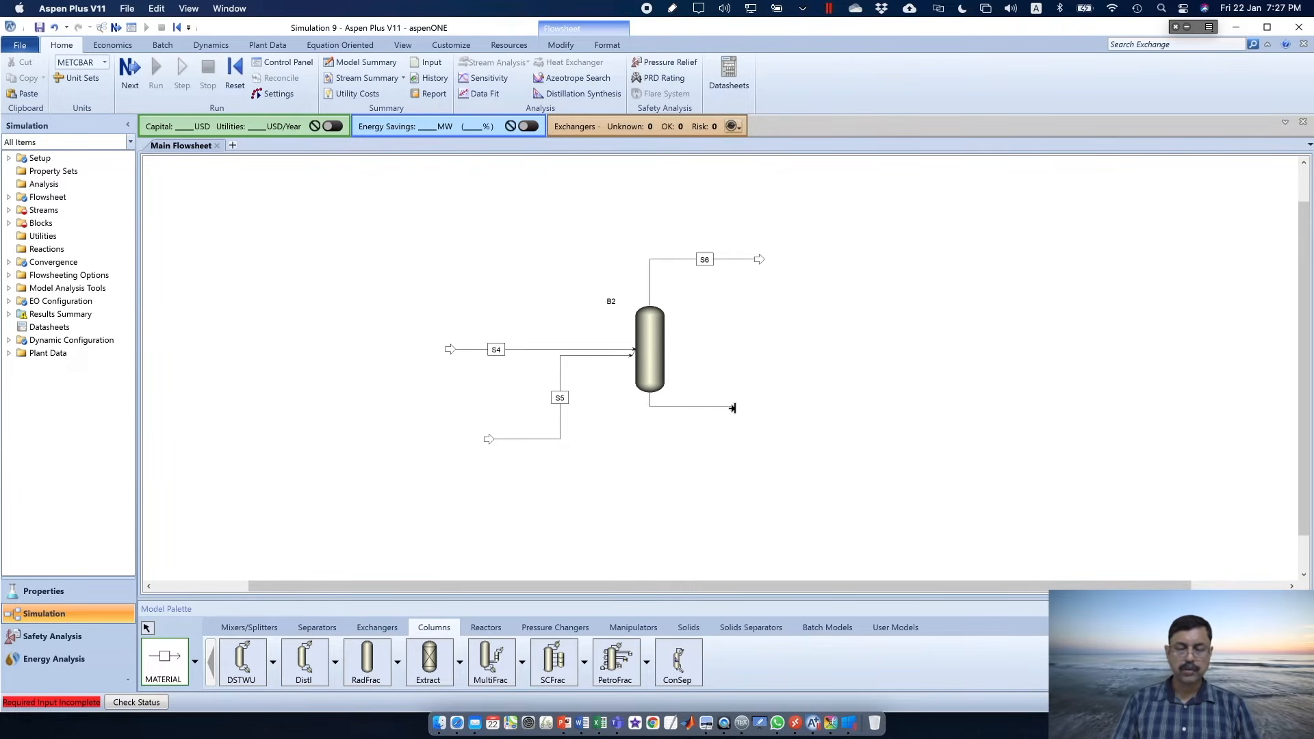
click(783, 413)
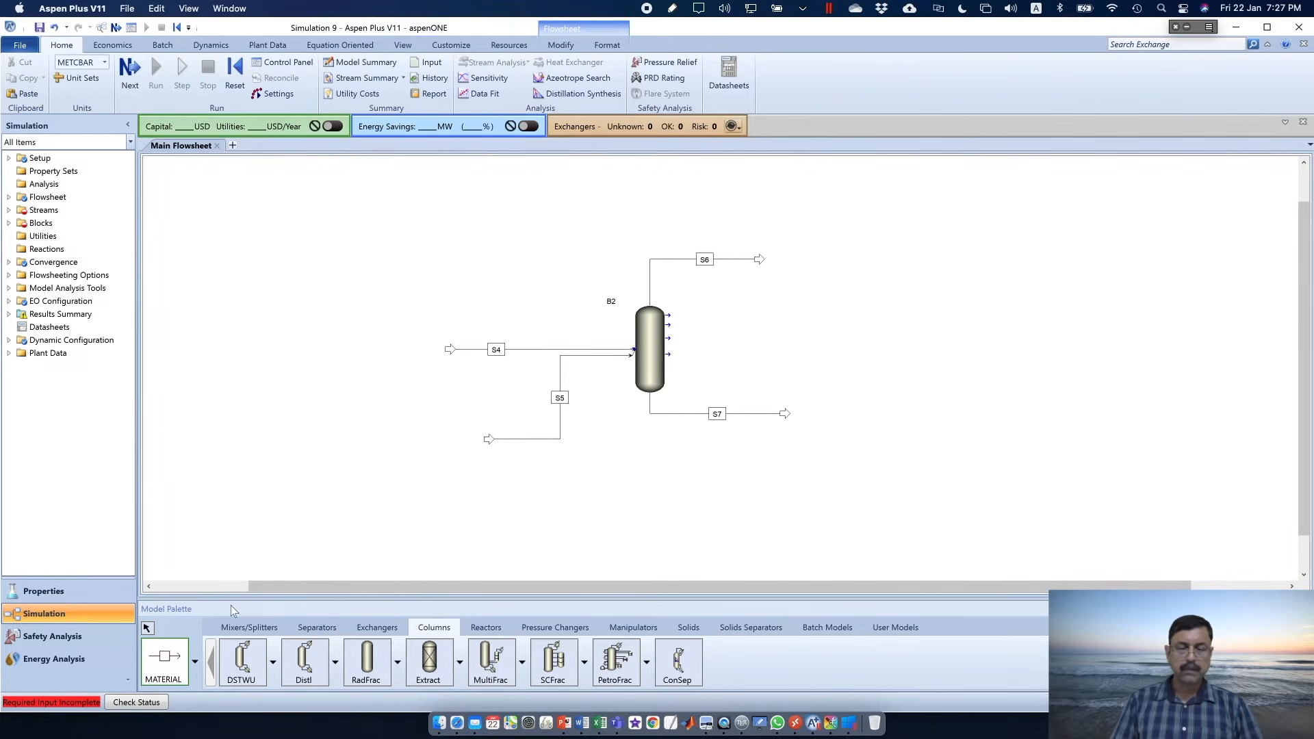
click(147, 628)
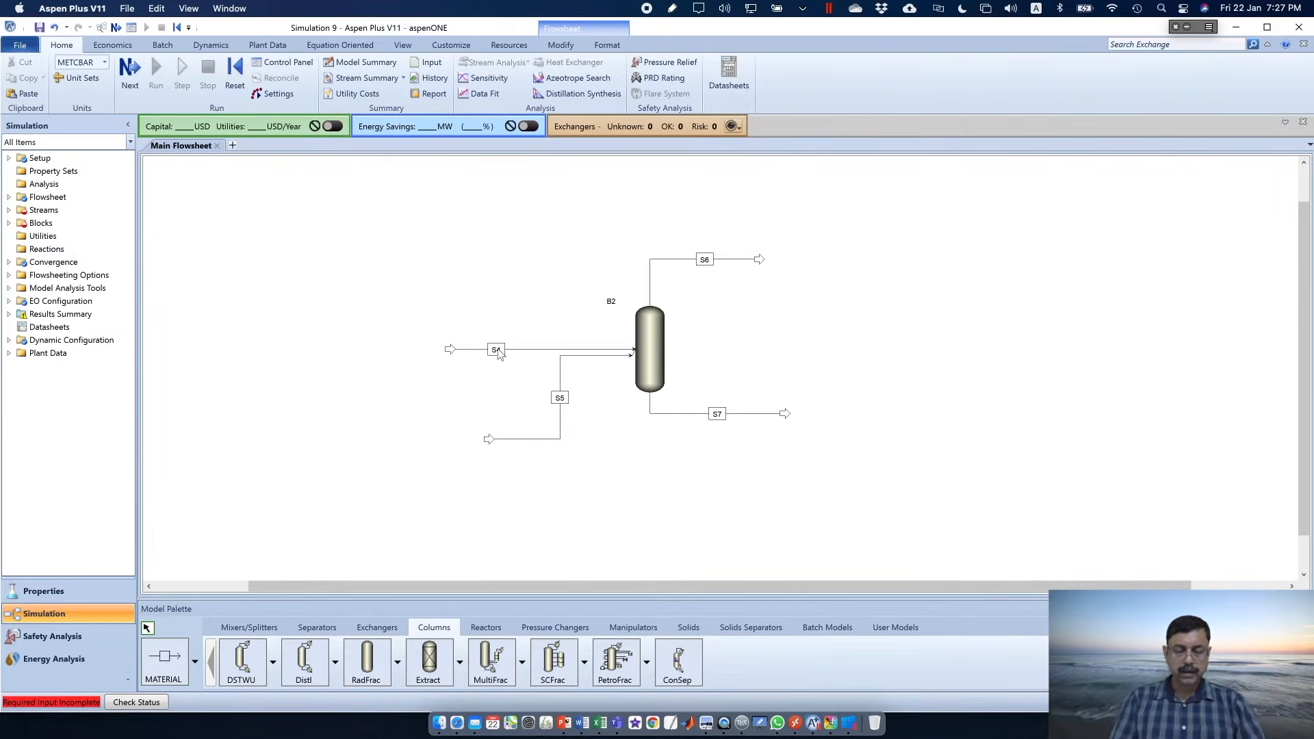
Rename the feed stream S4 as GASIN and the overhead stream S6 as GASOUT
click(496, 350)
click(497, 349)
text(GASIN)
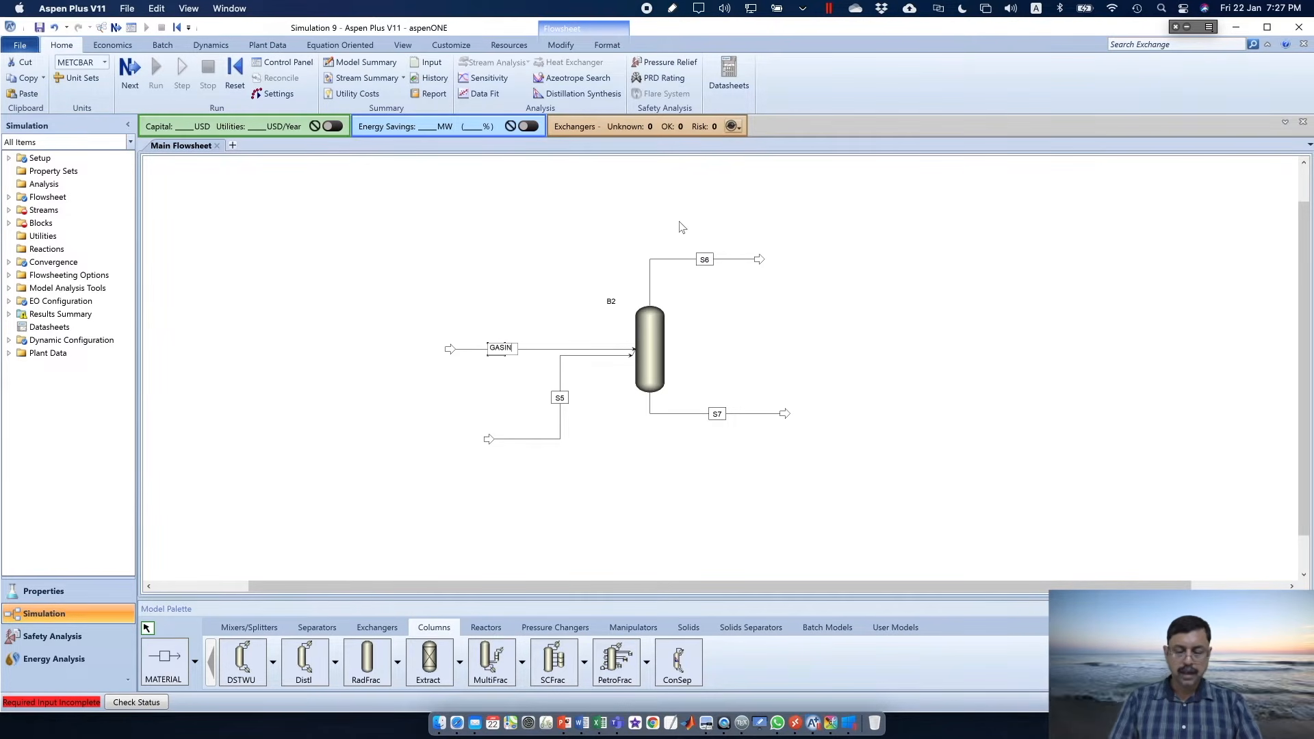
click(705, 261)
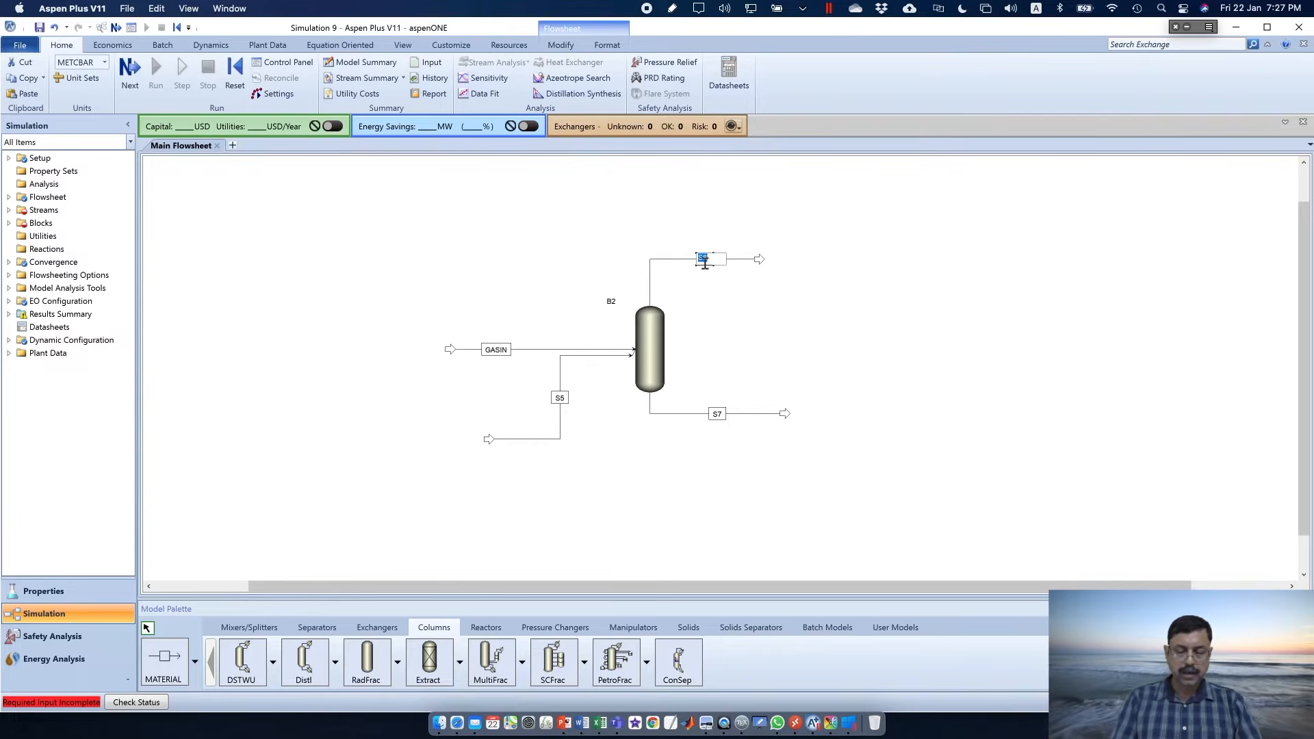
text(GASOUT)
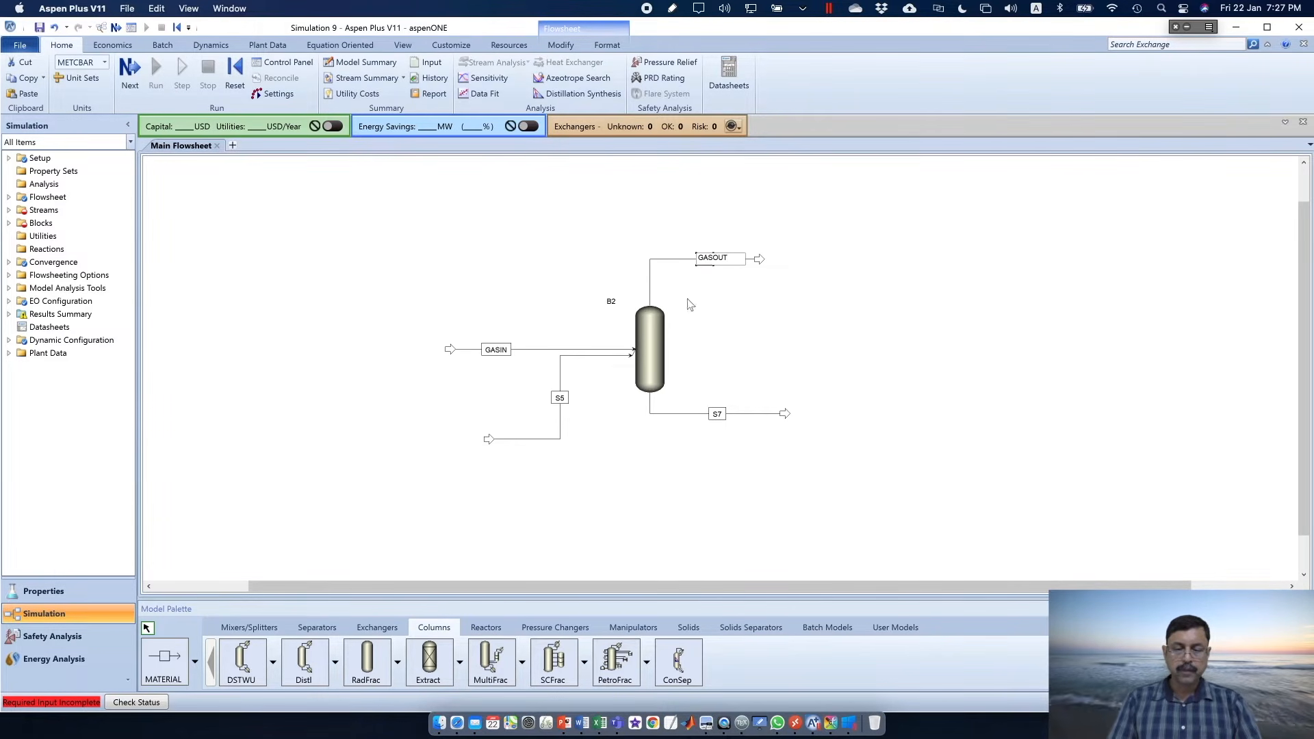
Rename the feed stream S5 as WATER and the bottom product stream S7 as LIQUID
click(559, 397)
text(WATER)
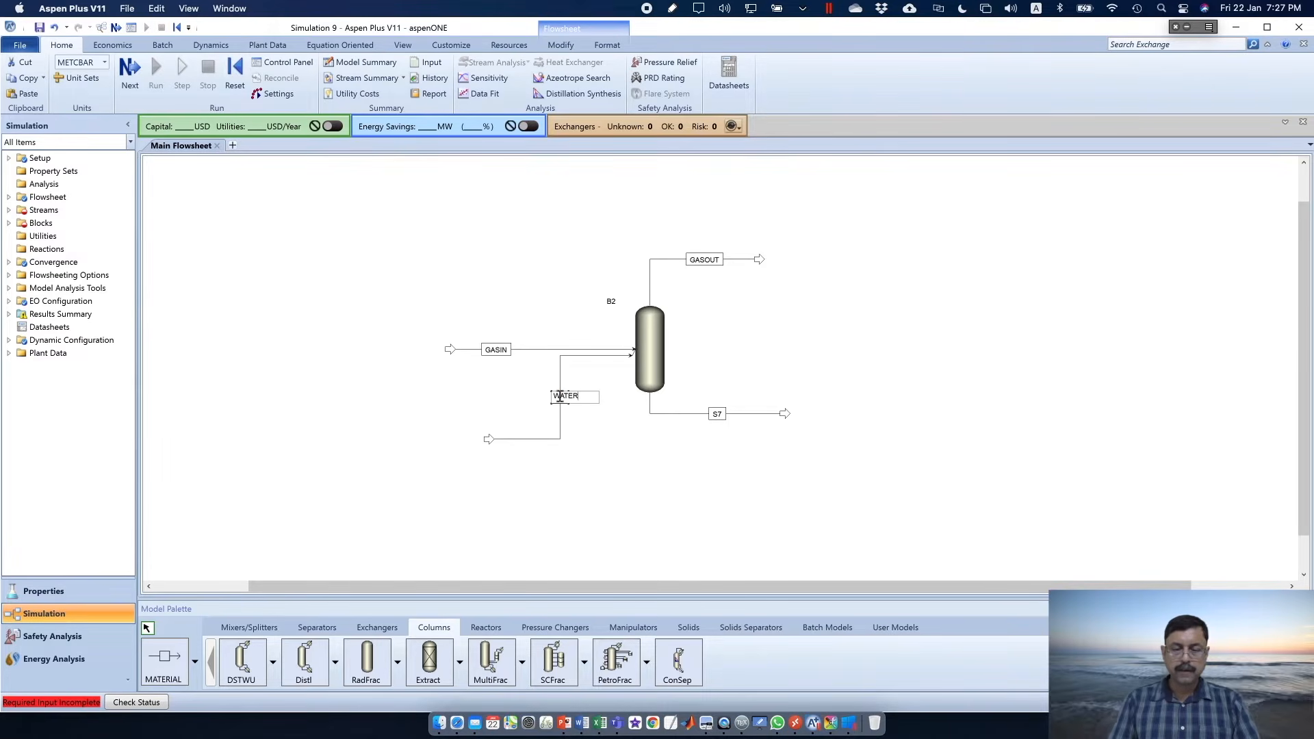
click(716, 413)
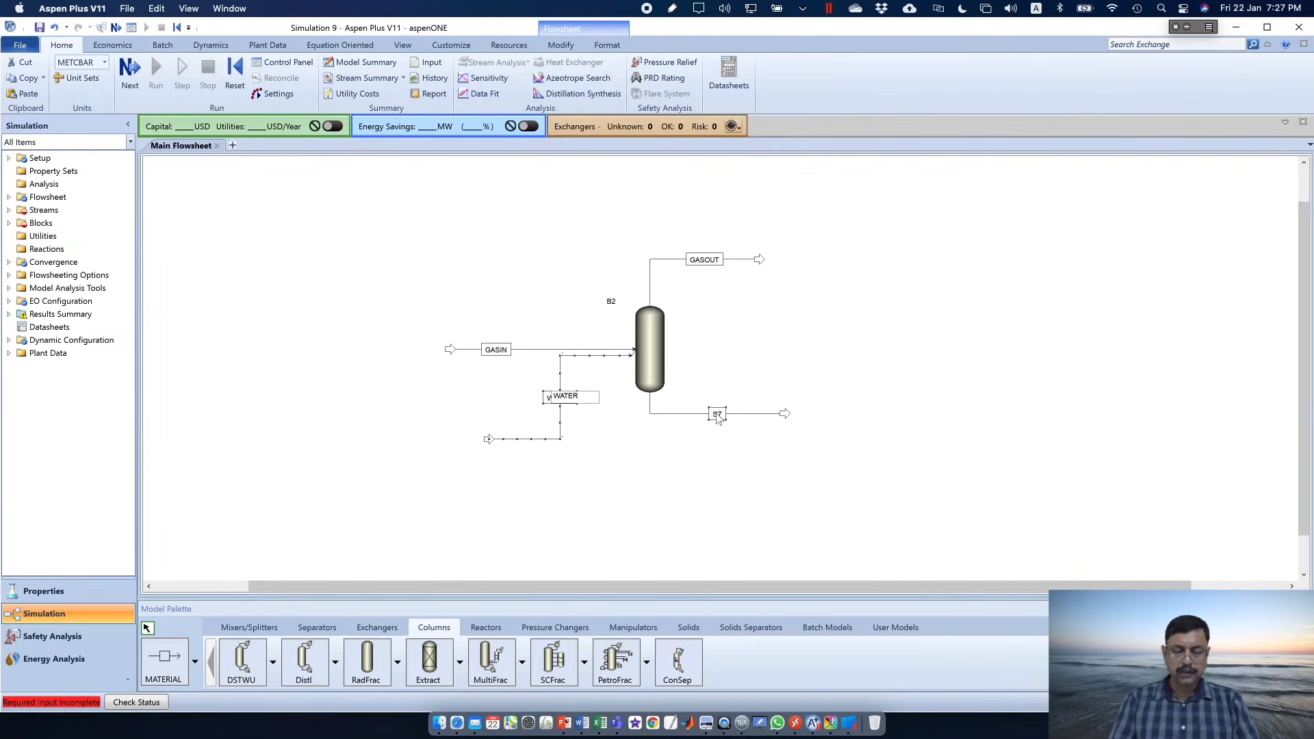
text(LIQUI)
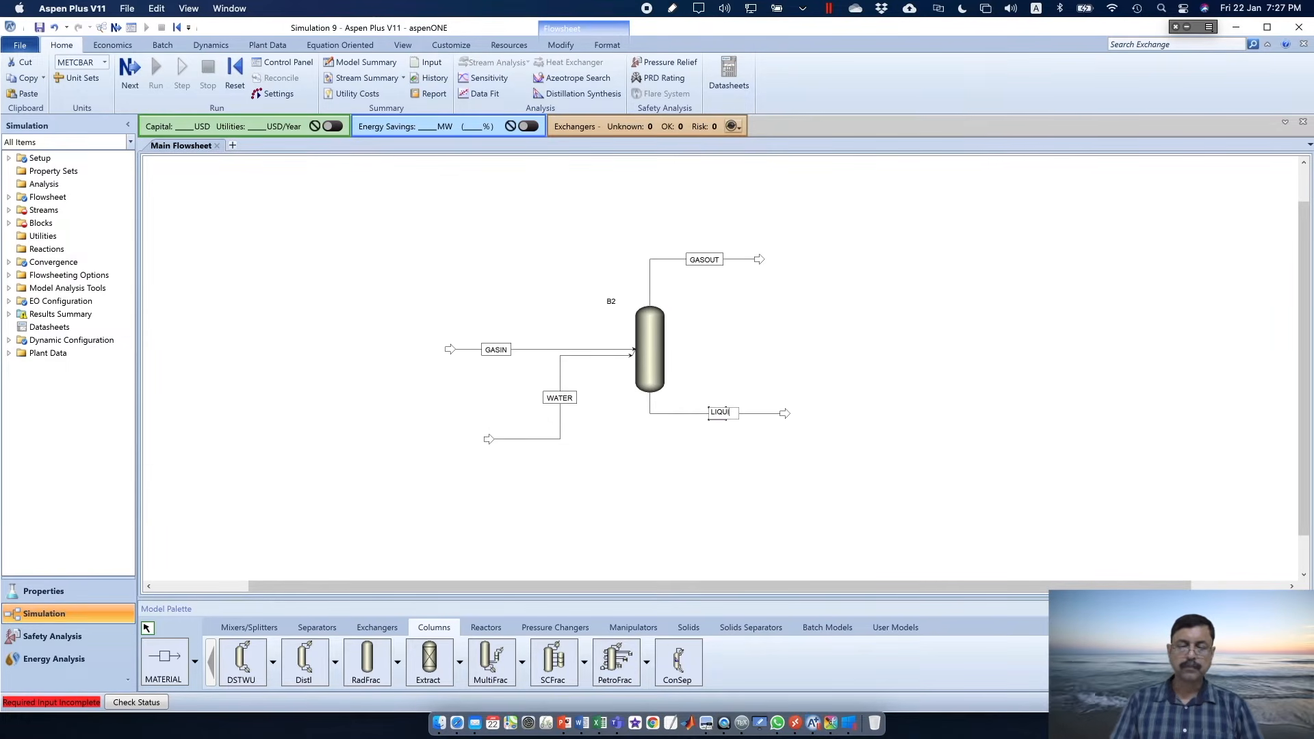
text(D)
key(Return)
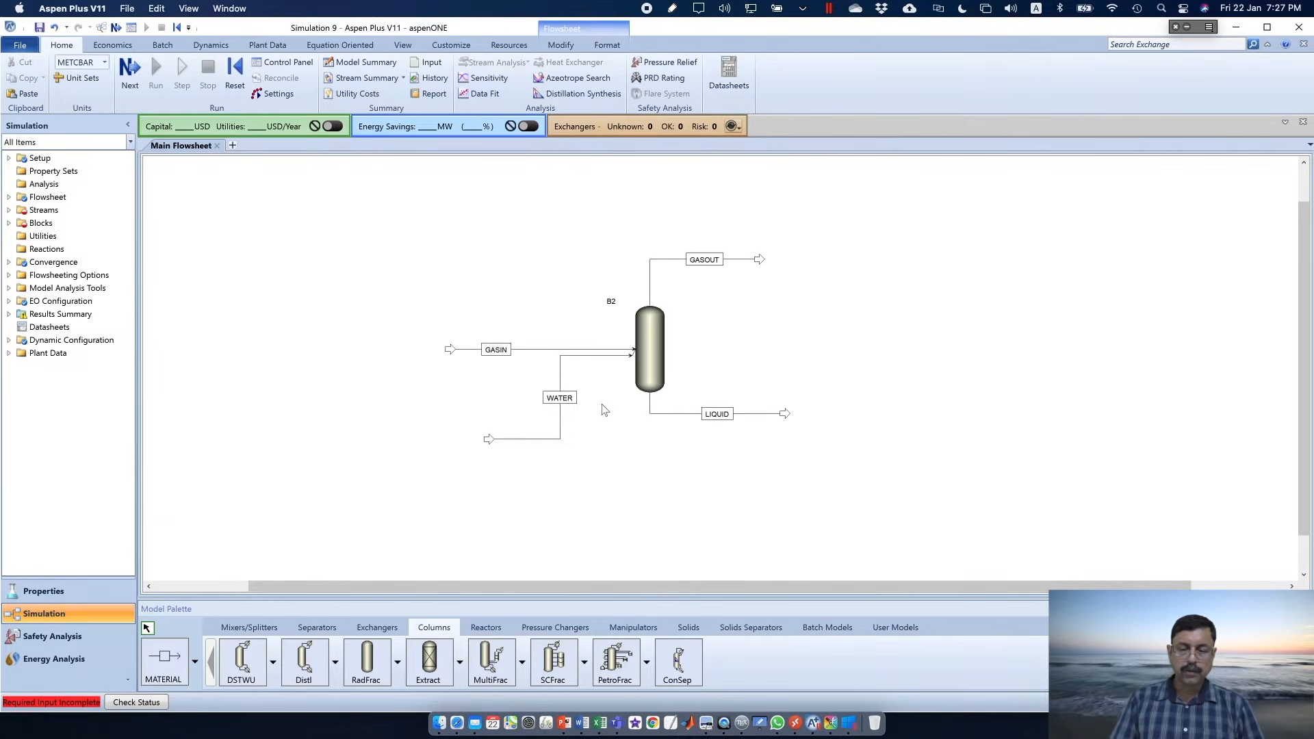
Enlarge column B2 and reroute the WATER stream so it enters at the column's top from a source above it
click(648, 357)
drag(667, 395, 682, 413)
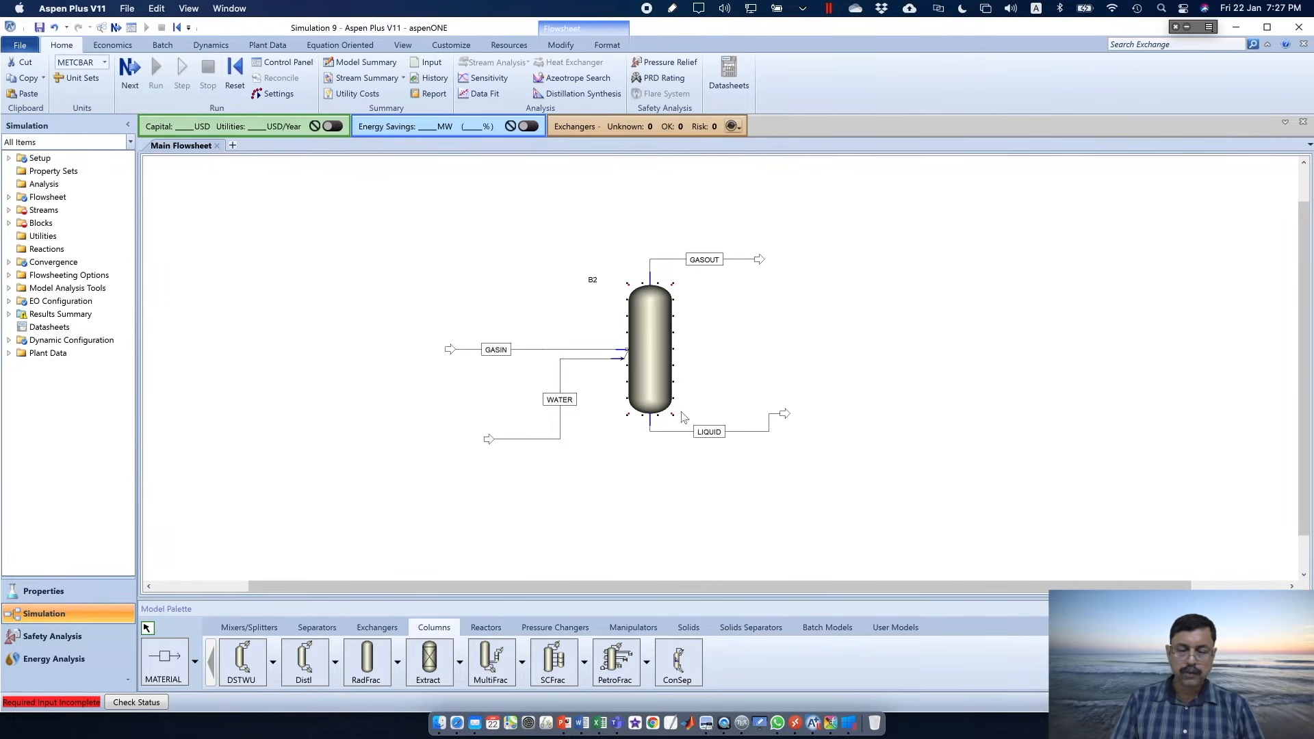
click(621, 359)
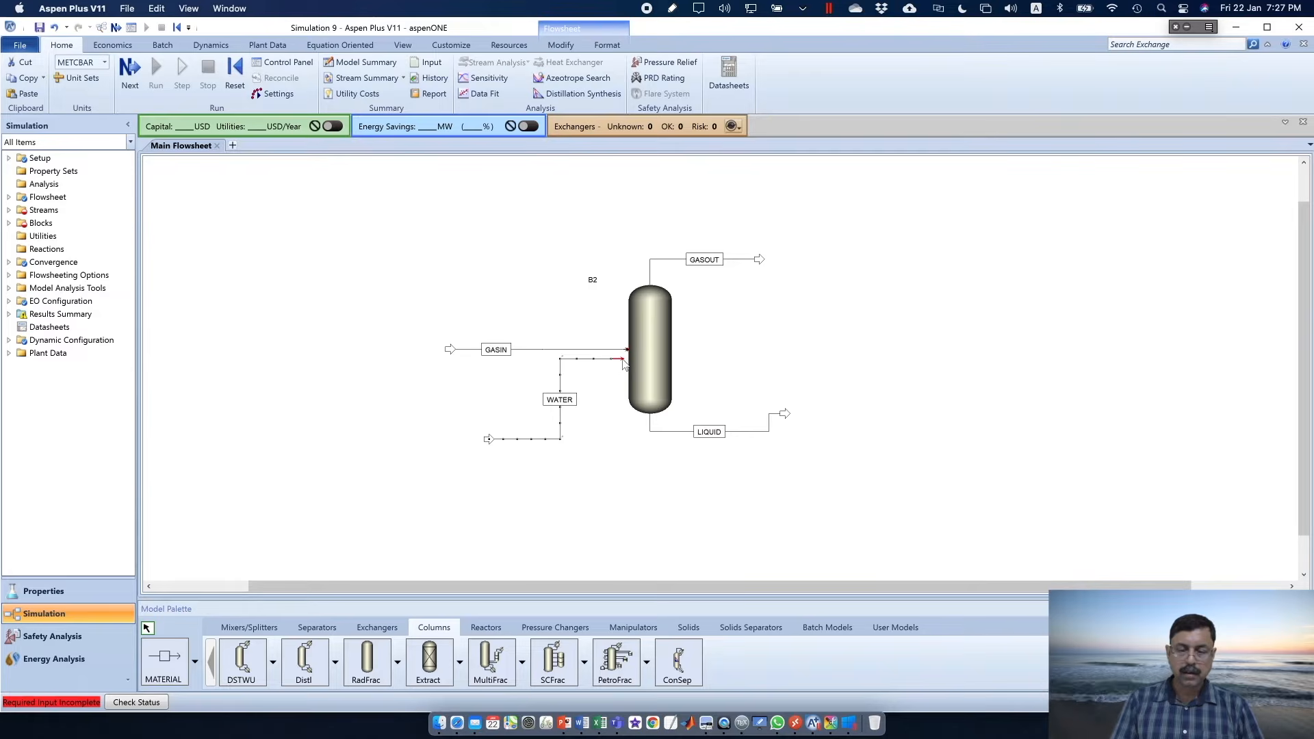
drag(623, 362, 641, 272)
drag(490, 443, 638, 191)
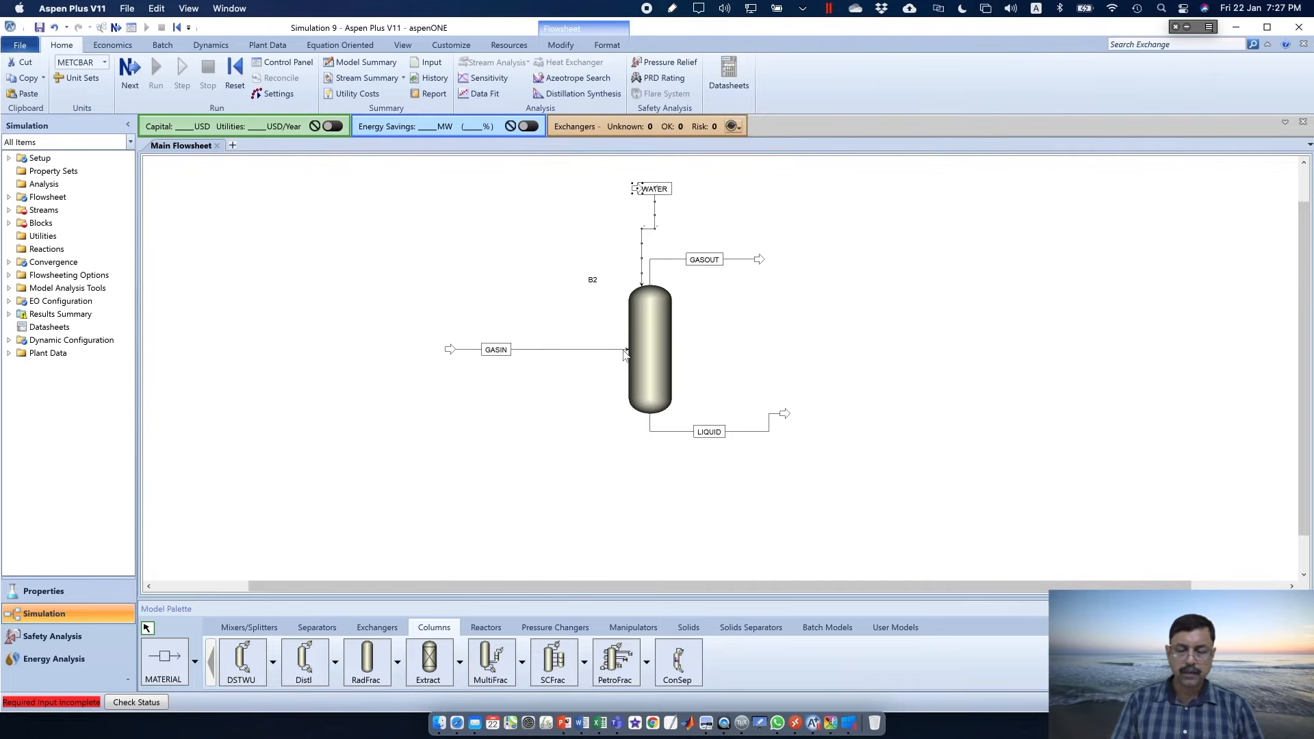
Reroute GASIN into the bottom of column B2 from a lower source, and shift the WATER source away from the column
drag(625, 353, 642, 434)
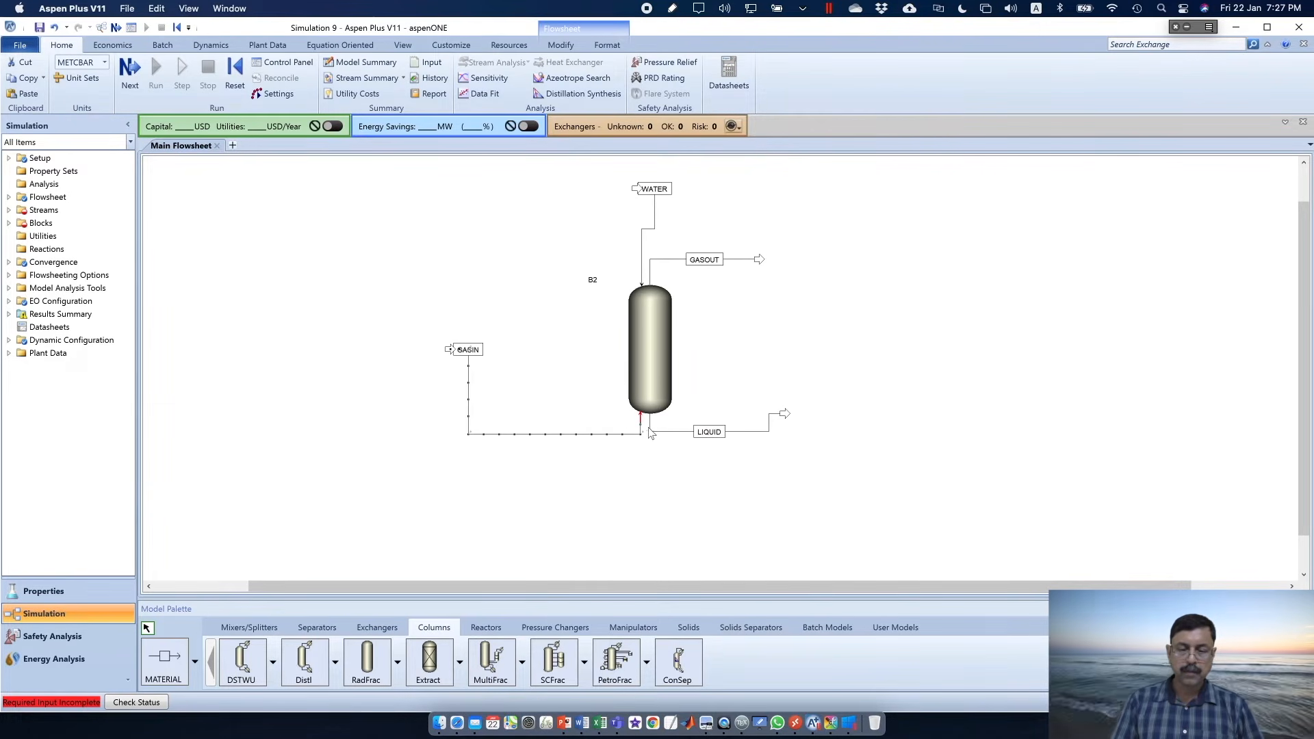
click(657, 468)
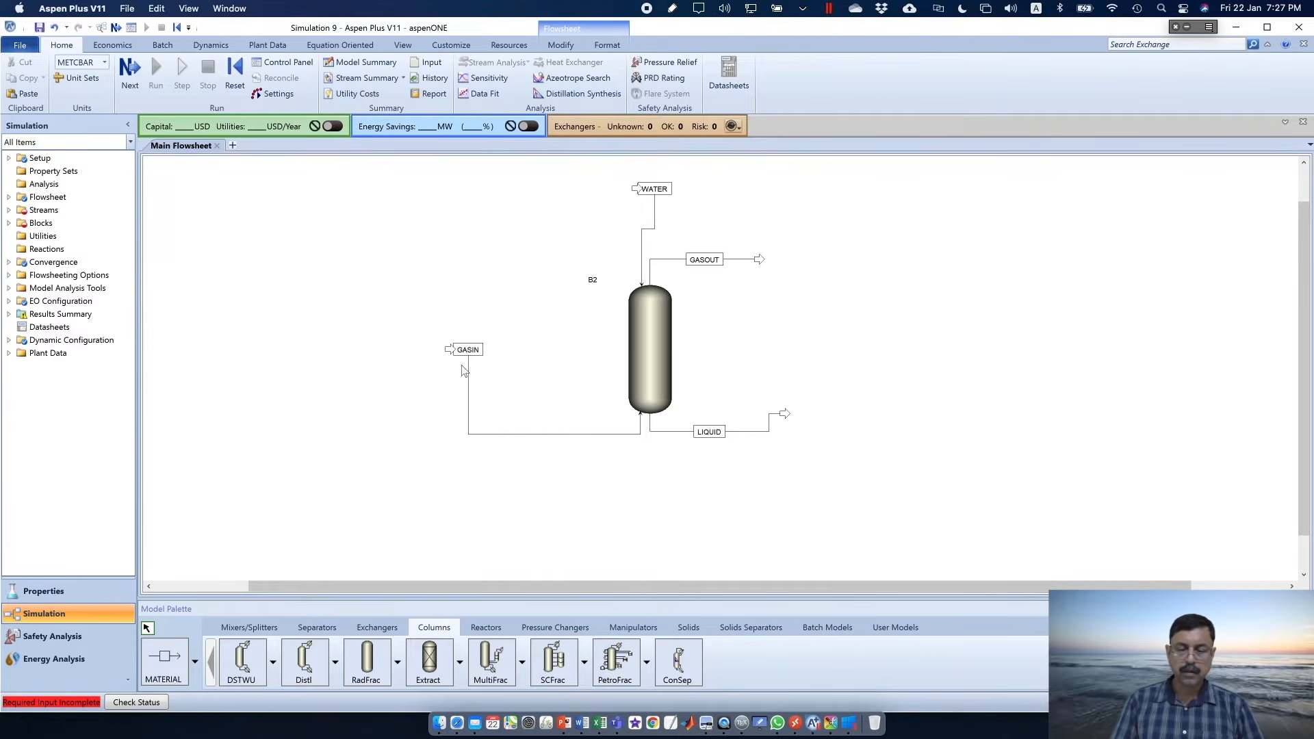
drag(417, 397, 391, 498)
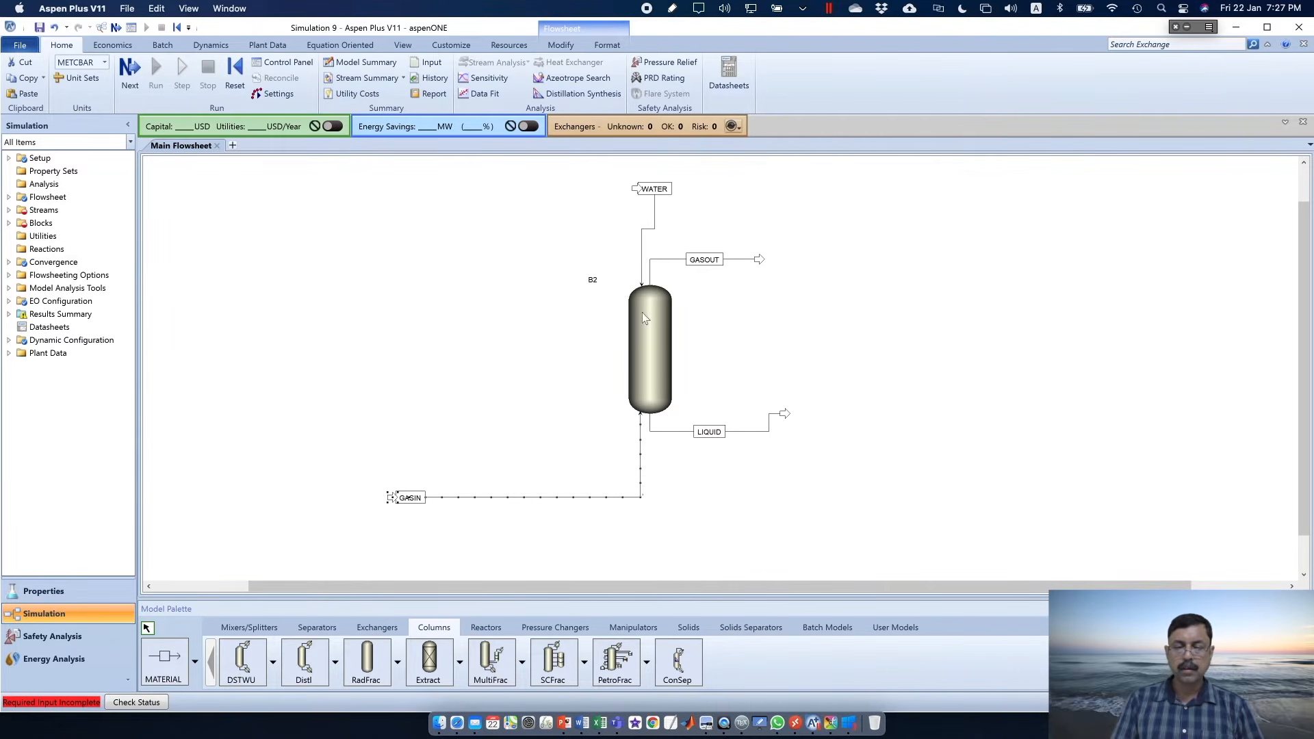
drag(636, 190, 605, 191)
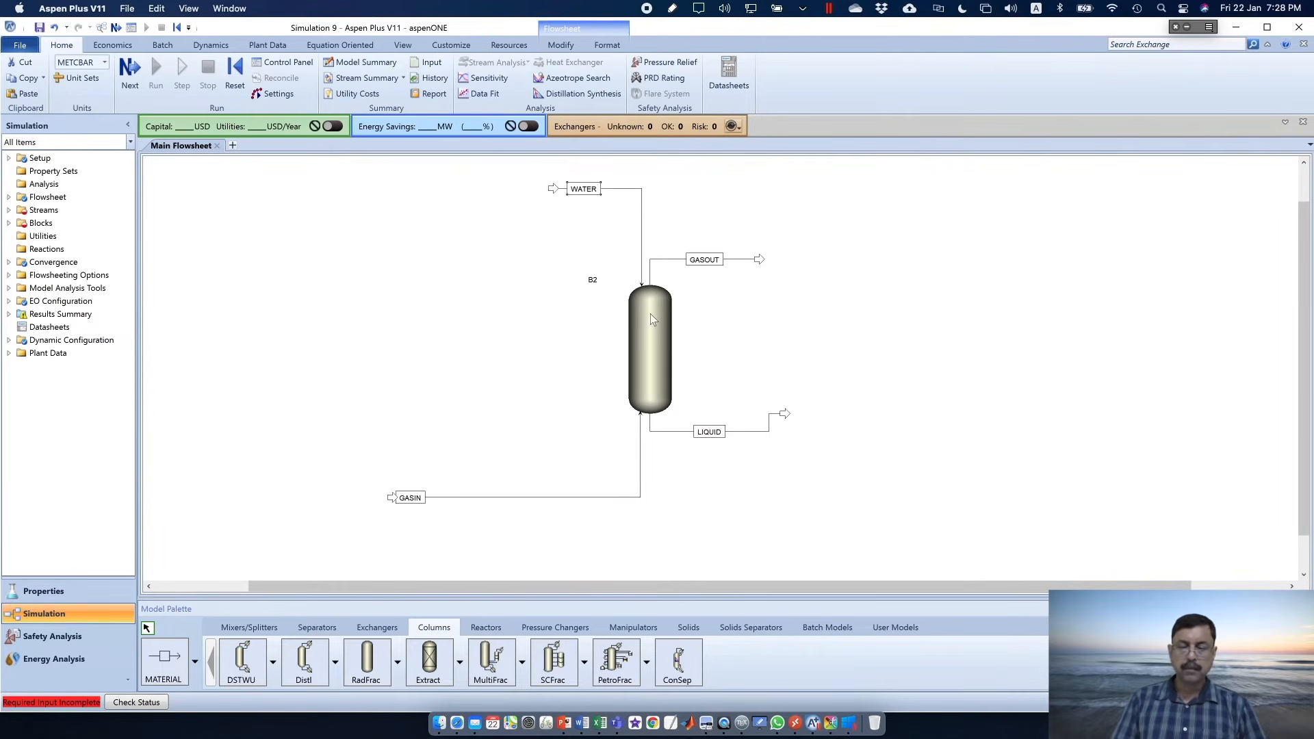
Shift the GASOUT and LIQUID connection points on column B2 away from the two feed connections
click(651, 275)
drag(651, 277, 660, 279)
click(652, 419)
drag(651, 419, 664, 413)
click(787, 402)
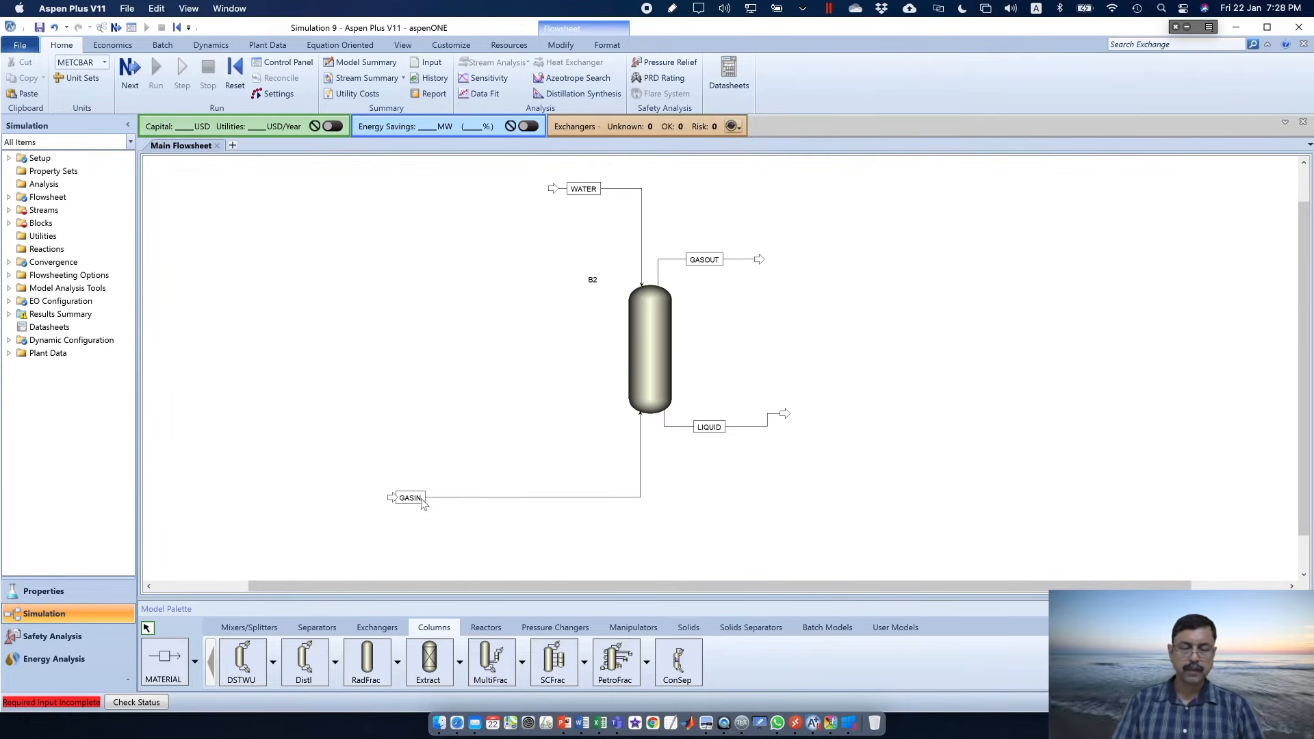
click(452, 498)
drag(453, 498, 454, 499)
click(384, 552)
Specify the GASIN composition on a Mole-Frac basis with 0.974 AIR and 0.026 ACETONE, following the absorber example in Presentation.pdf
click(130, 67)
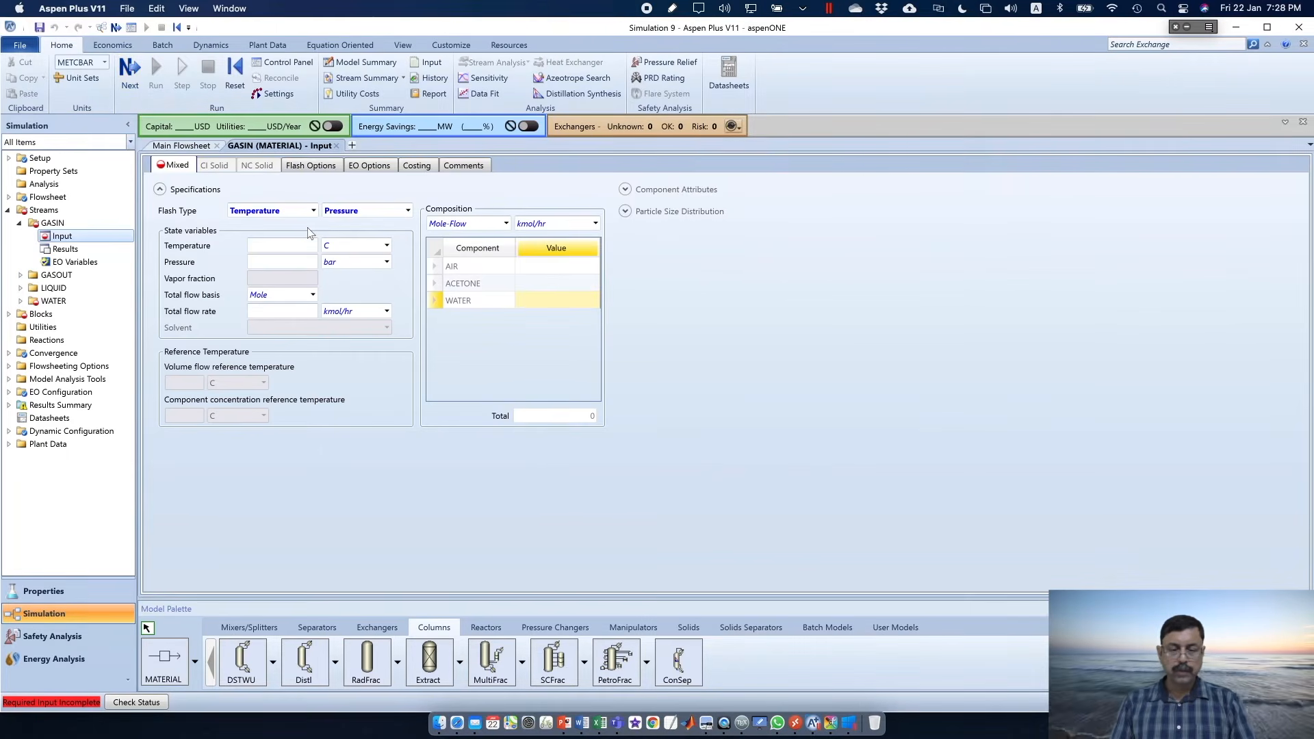
key(super+Tab)
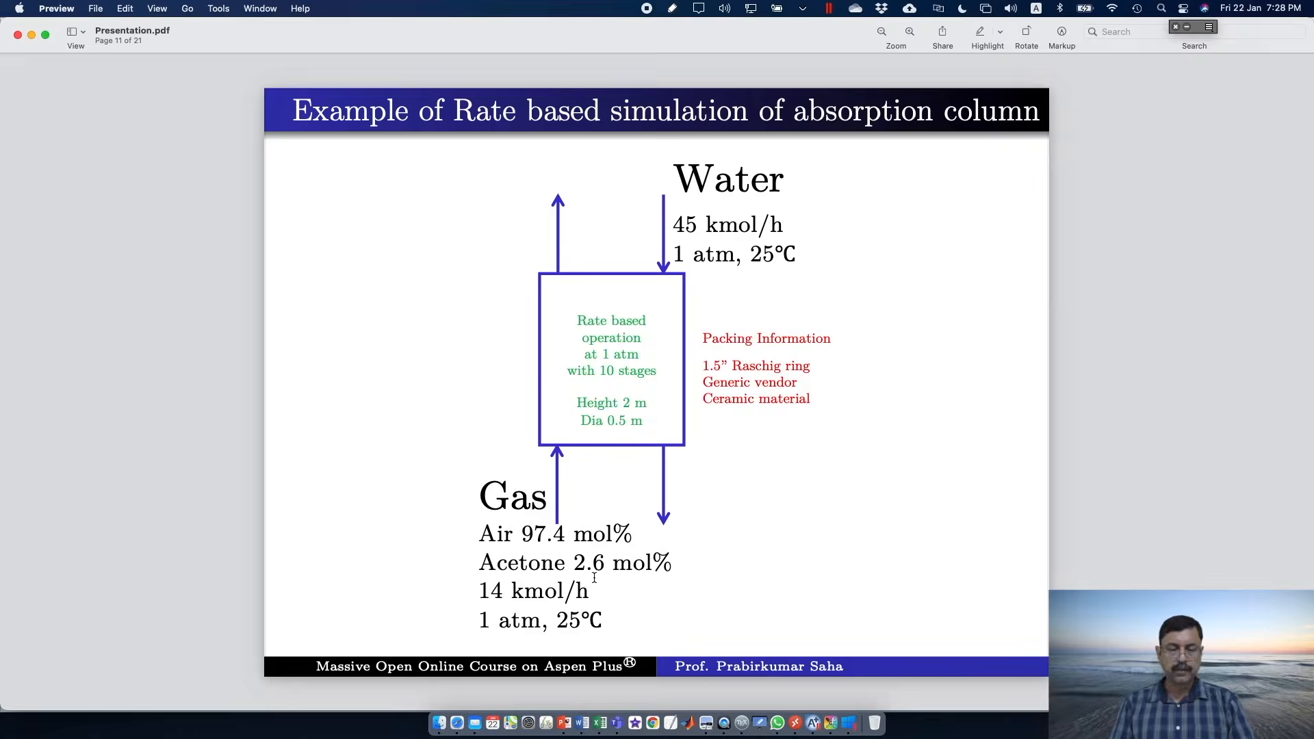
key(super+Tab)
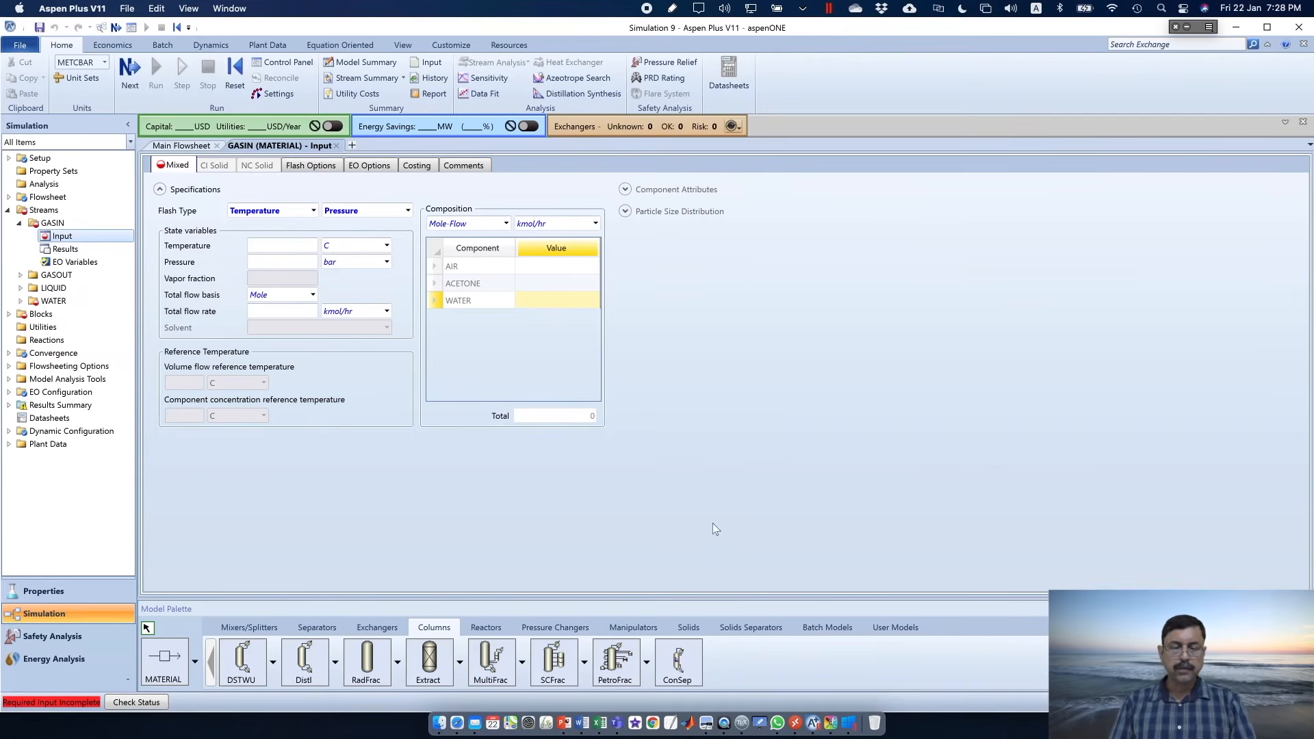
click(564, 272)
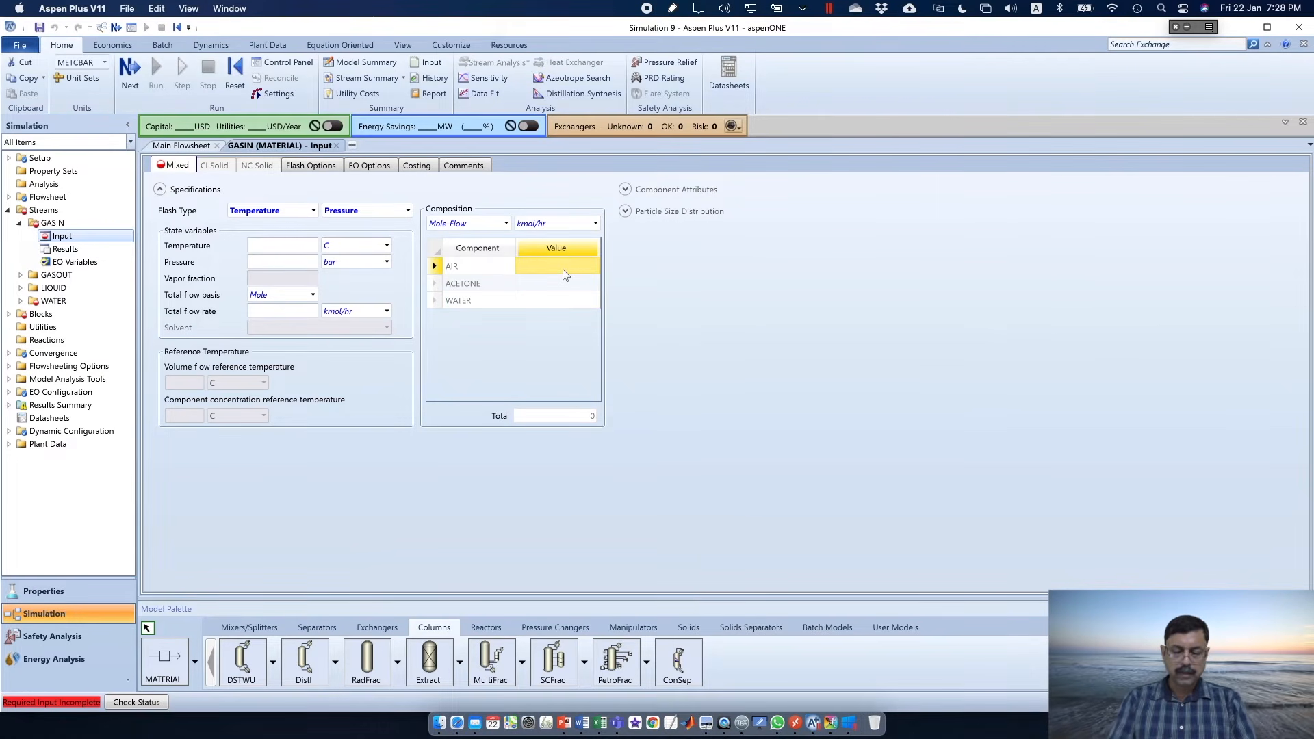
text(0.974)
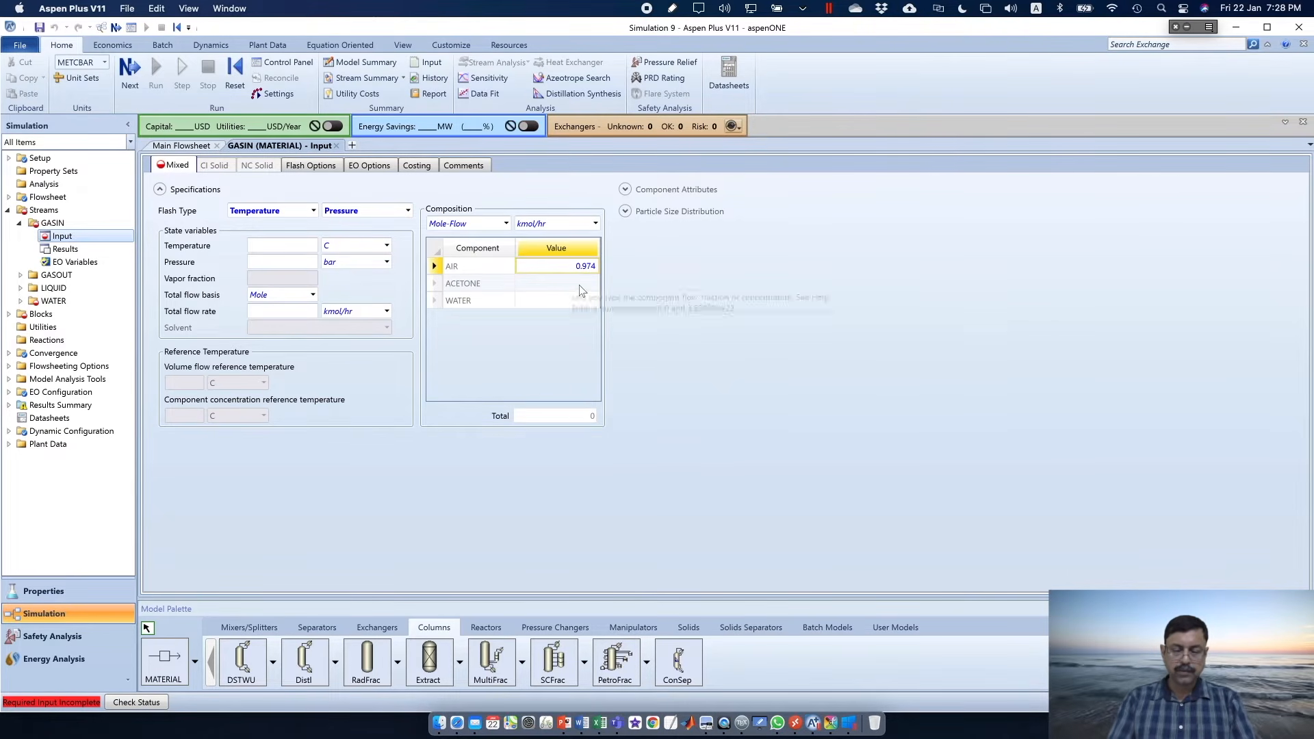
key(Return)
text(0.02)
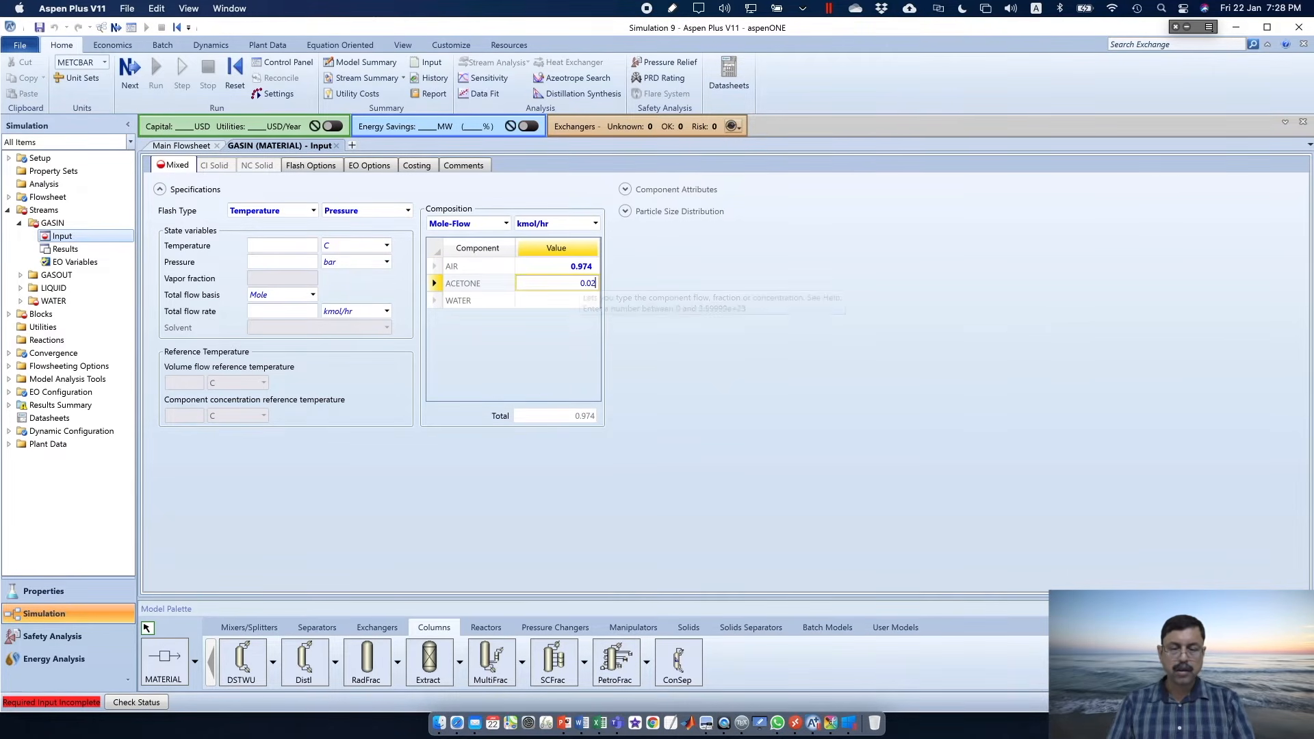
text(6)
key(super+Tab)
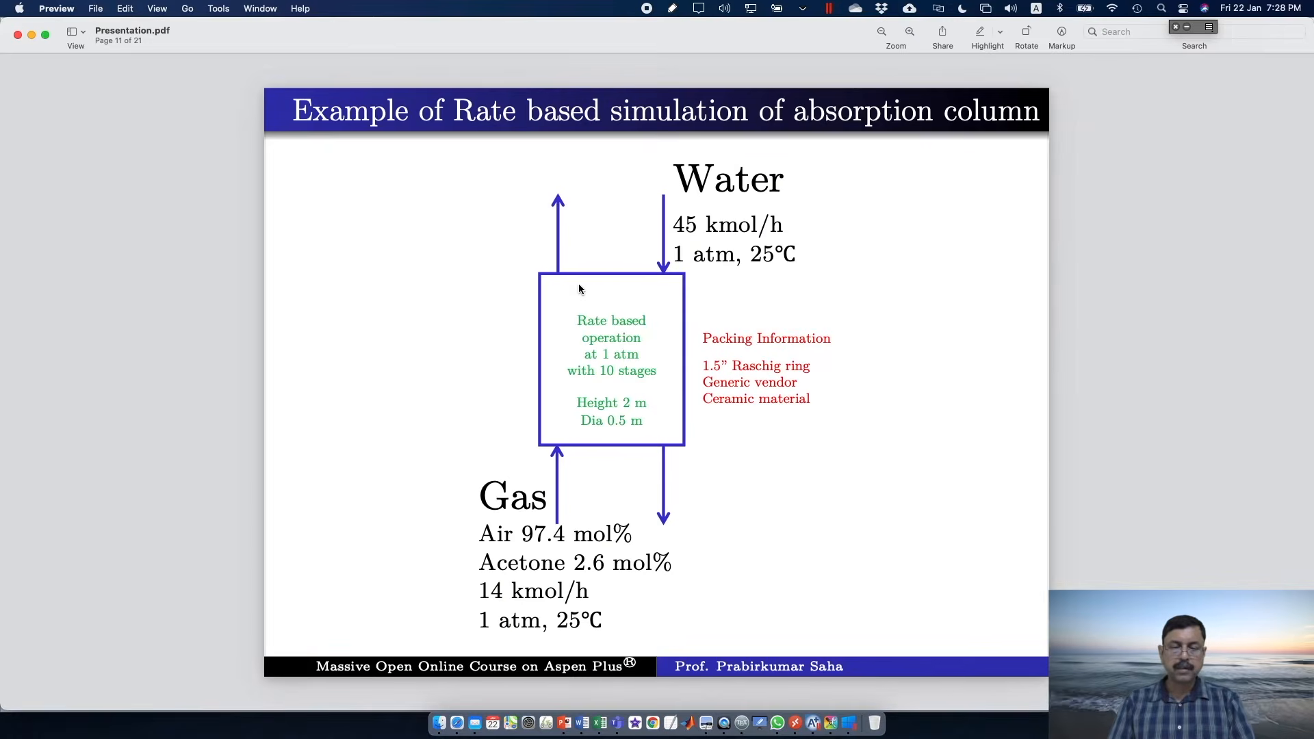
key(super+Tab)
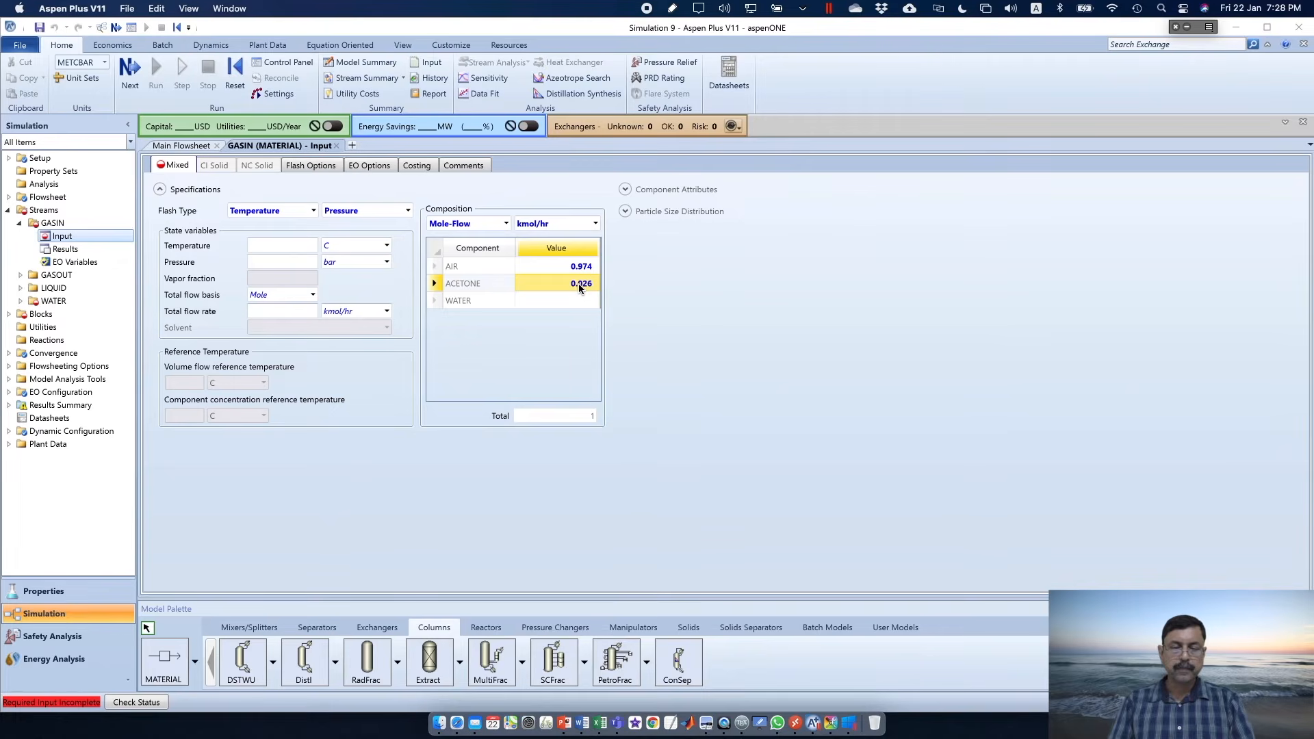
click(506, 225)
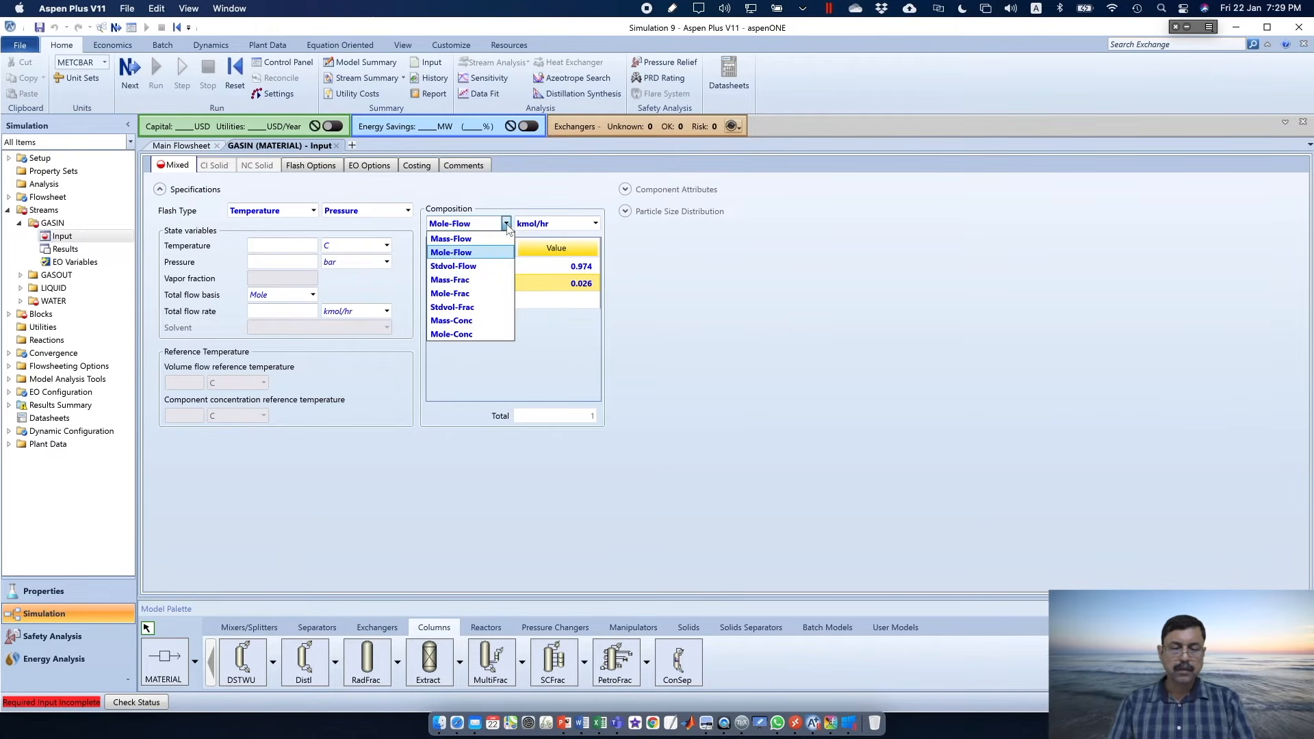
click(457, 294)
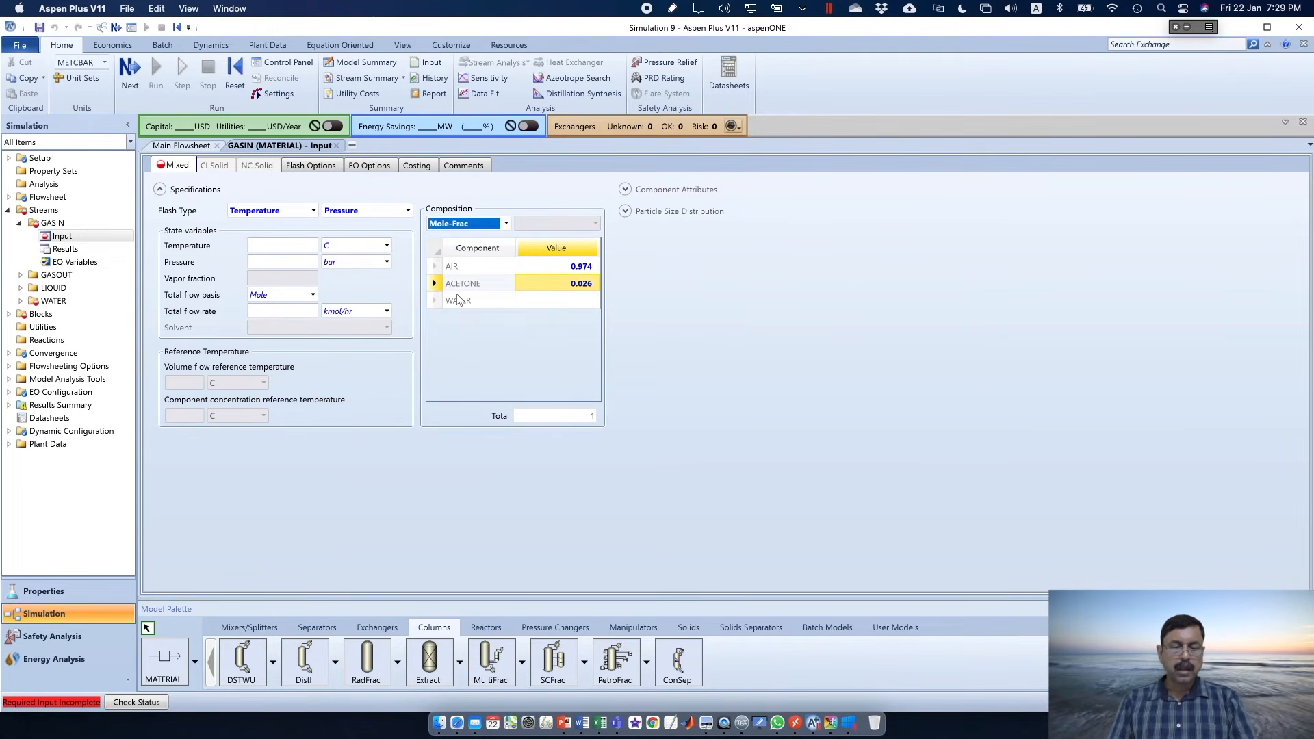
Set the GASIN temperature to 25 C and its pressure to 1 atm
click(299, 248)
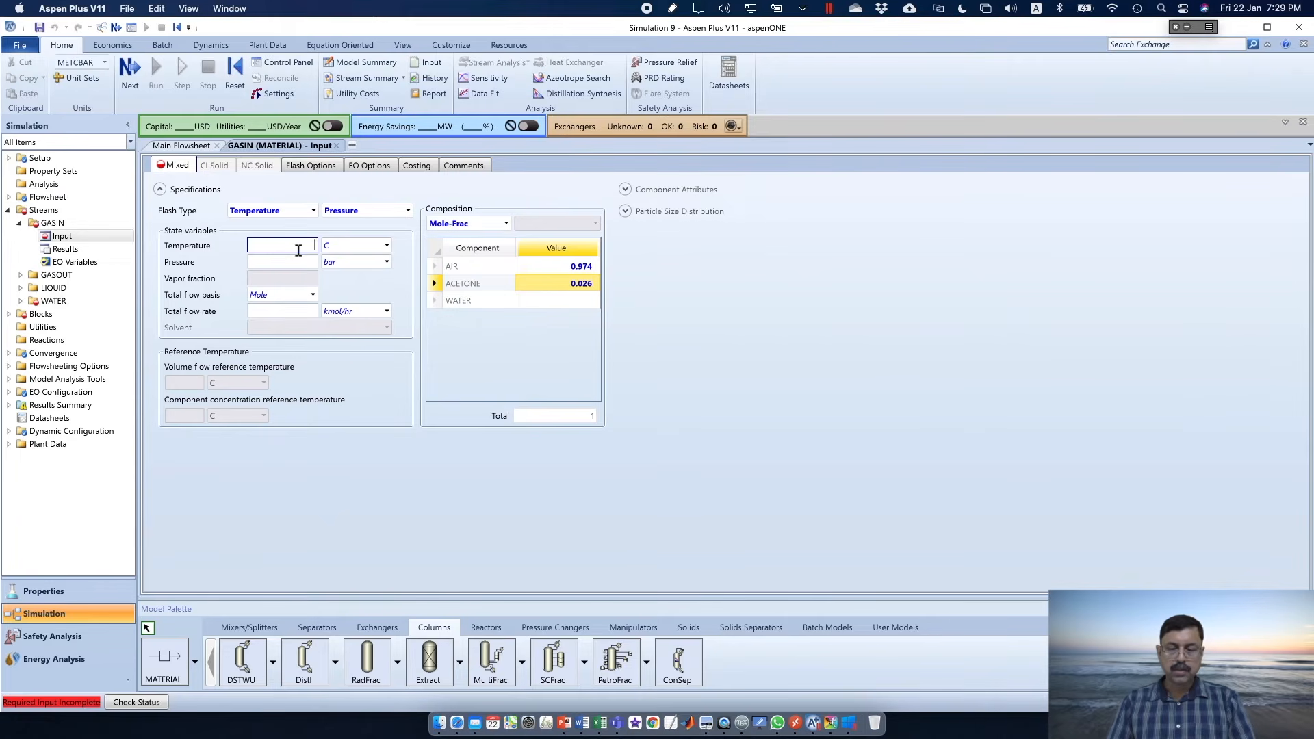
key(super+Tab)
key(super+Tab)
text(25)
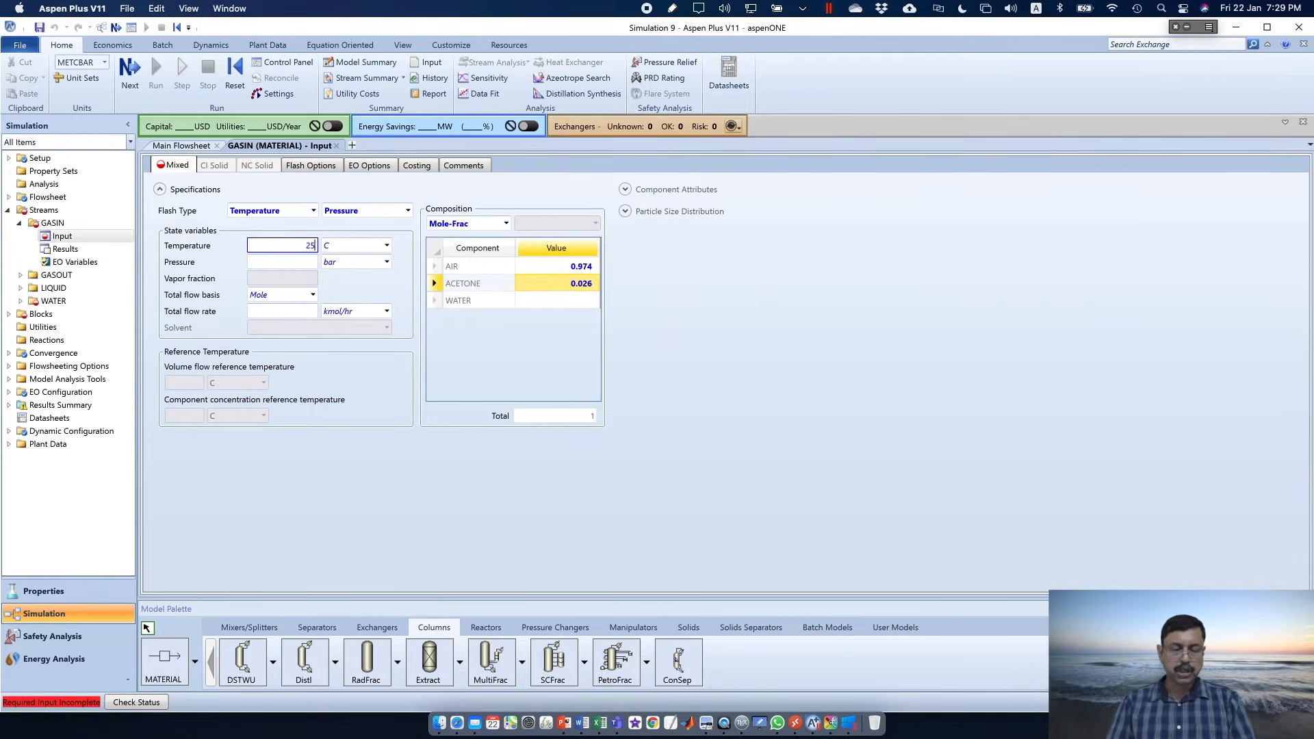
click(294, 261)
text(1)
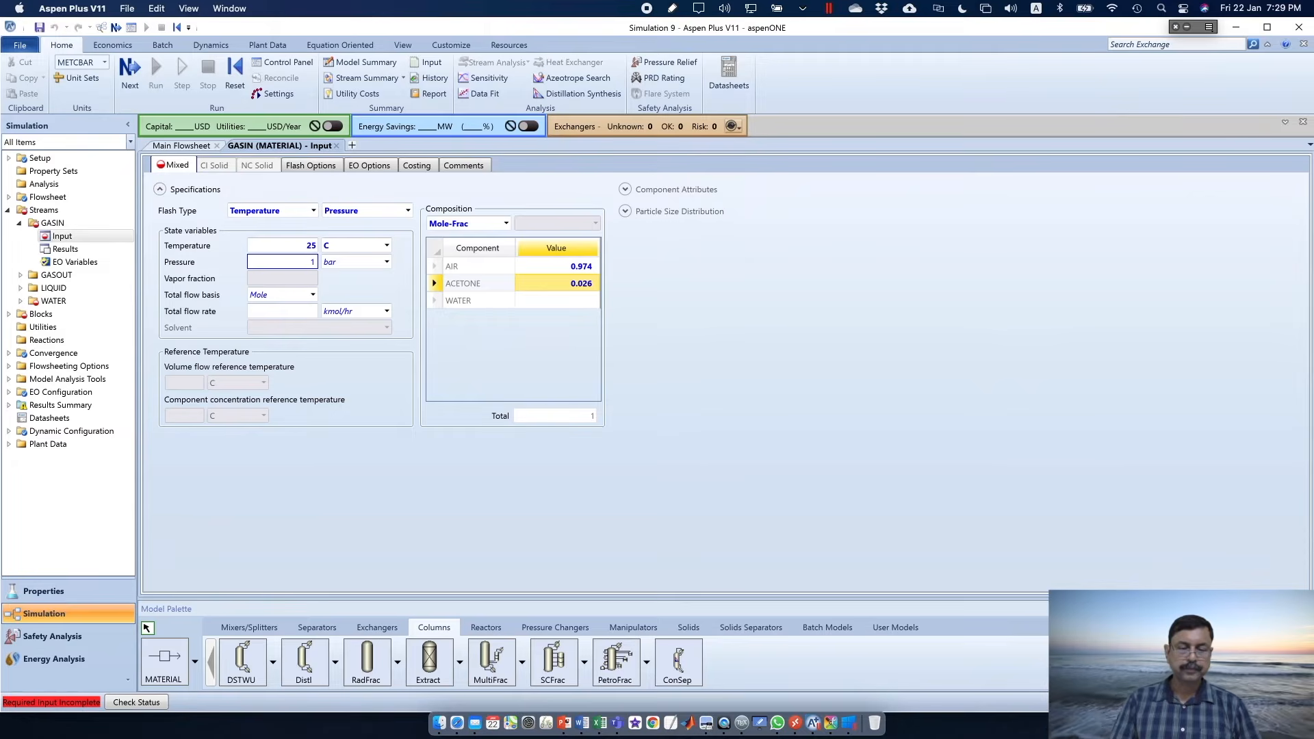
click(386, 263)
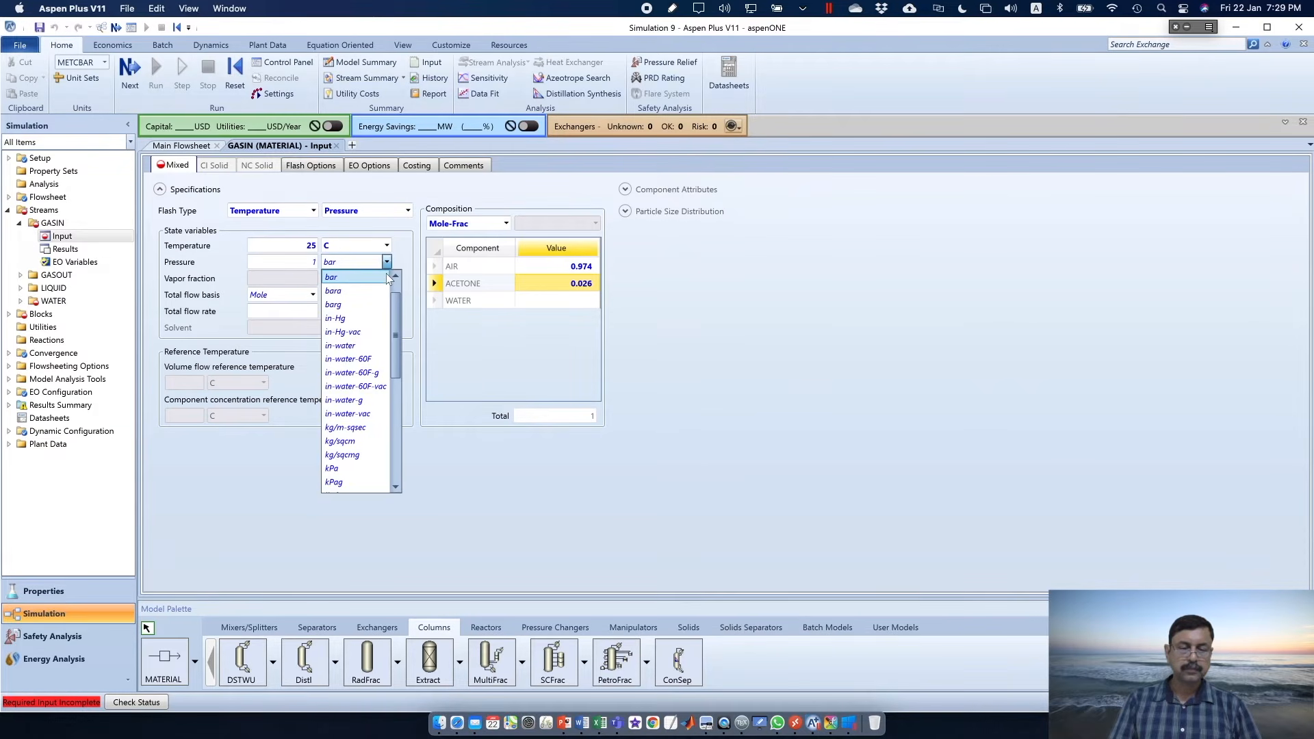
scroll(395, 287, up, 1)
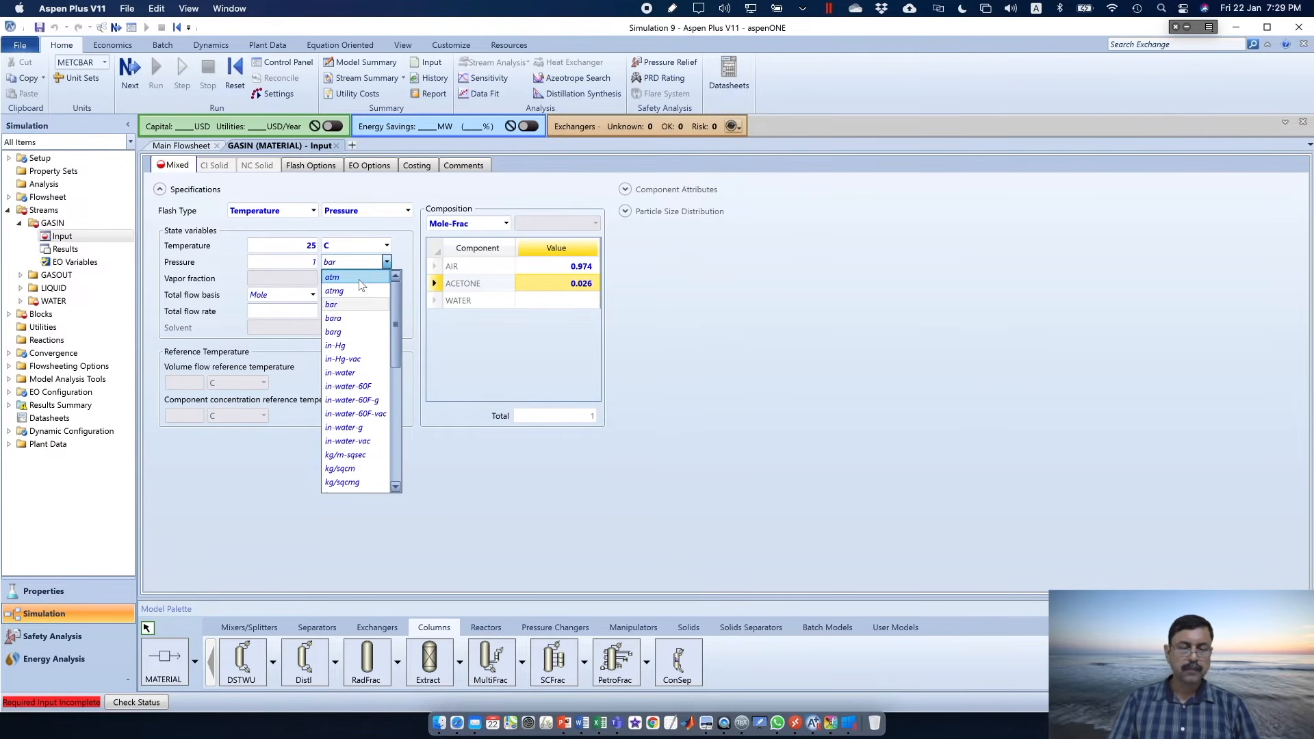
click(360, 278)
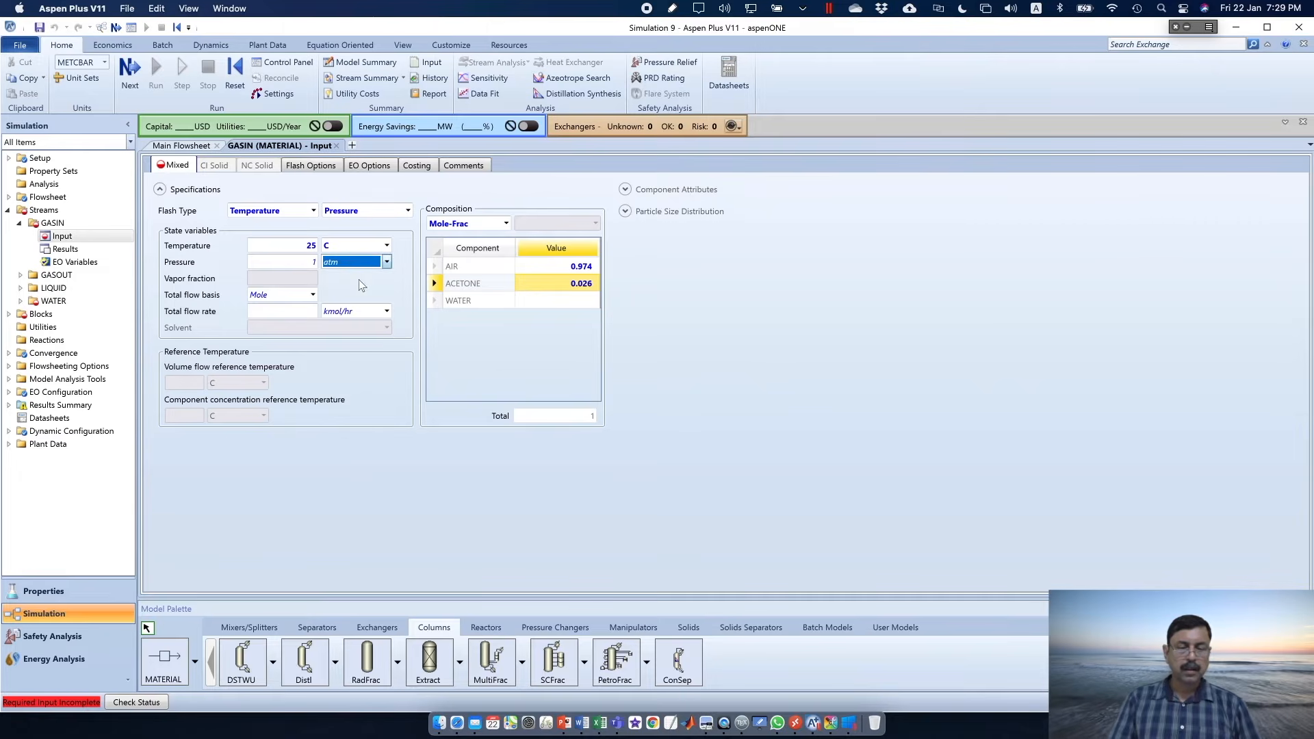
Set the GASIN total mole flow rate to 14 kmol/hr, as given in the example slide
click(301, 311)
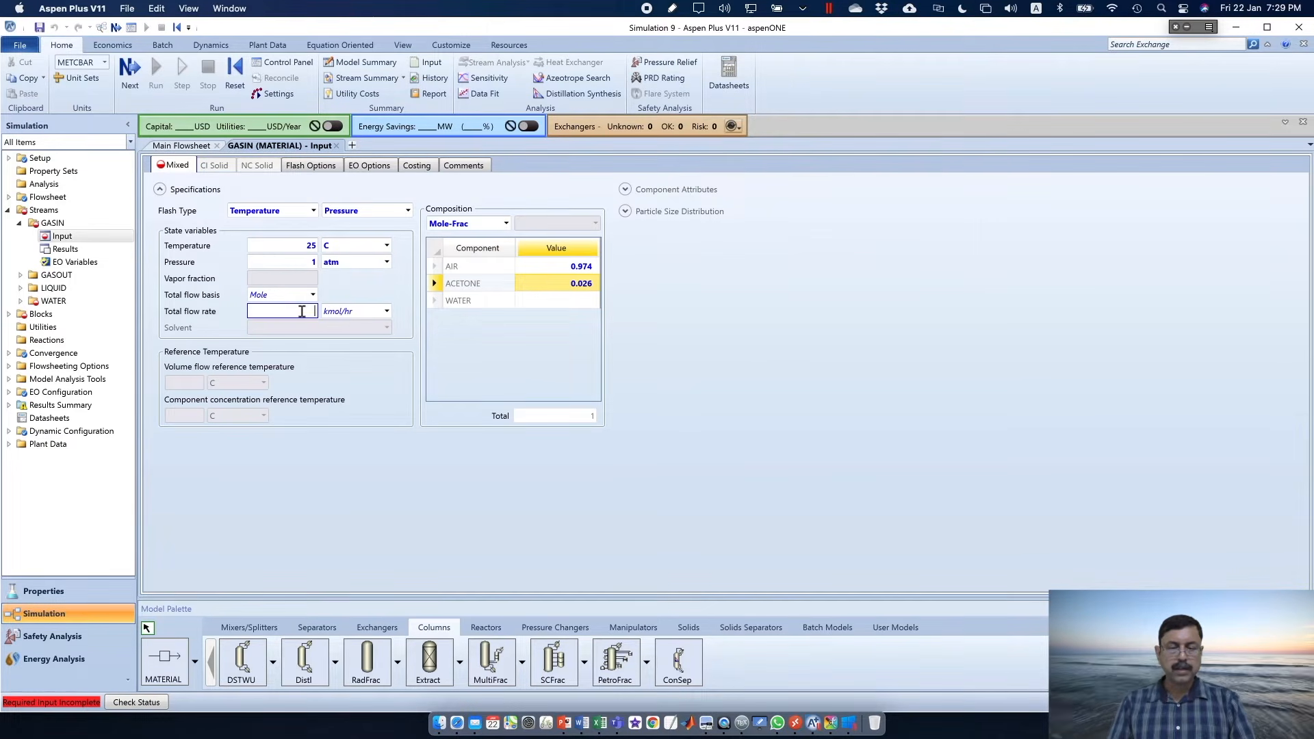
key(super+Tab)
key(super+Tab)
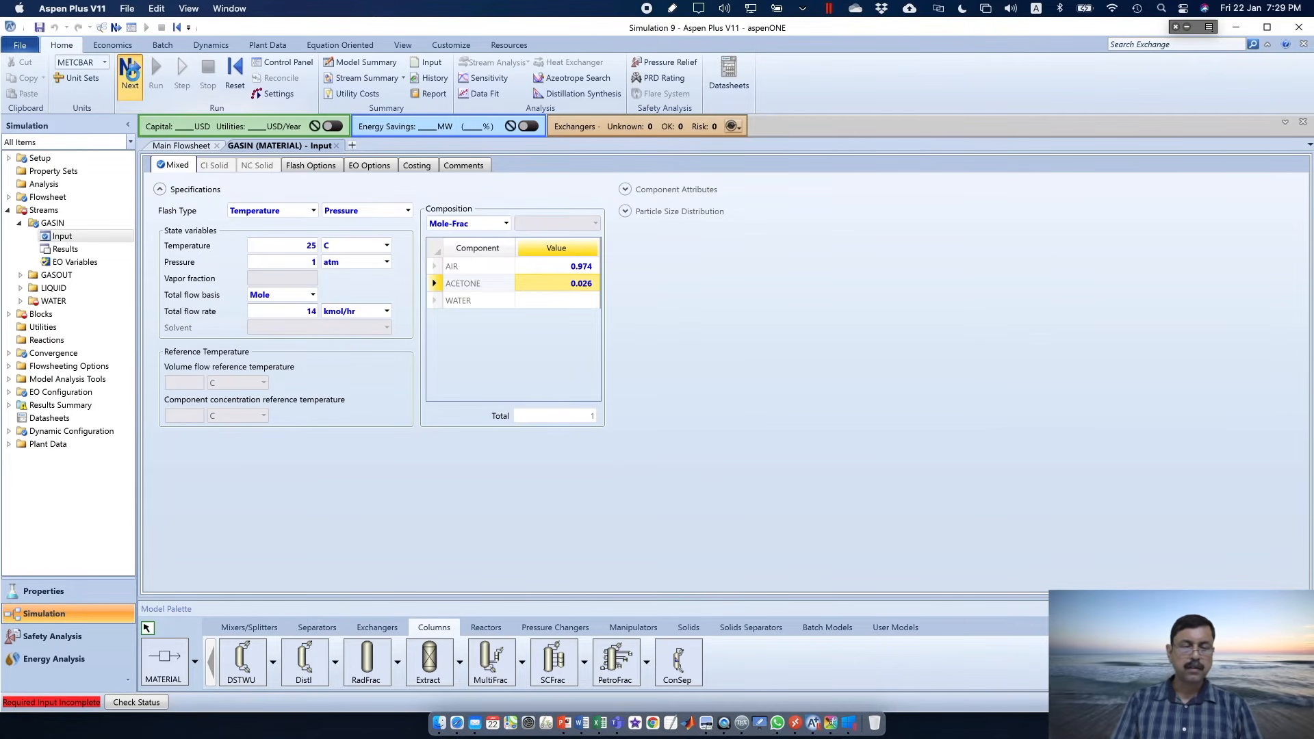
Set the WATER feed temperature to 25 C and its pressure to 1 atm
click(132, 77)
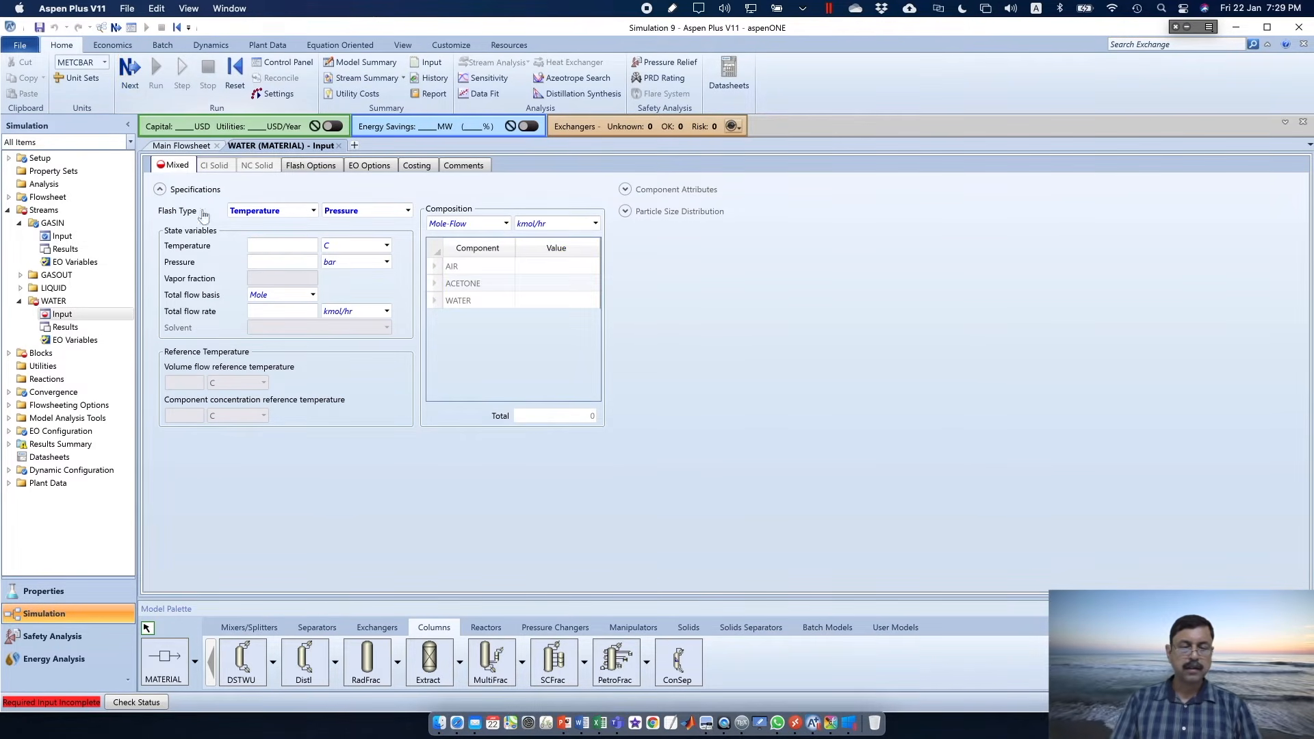
click(295, 245)
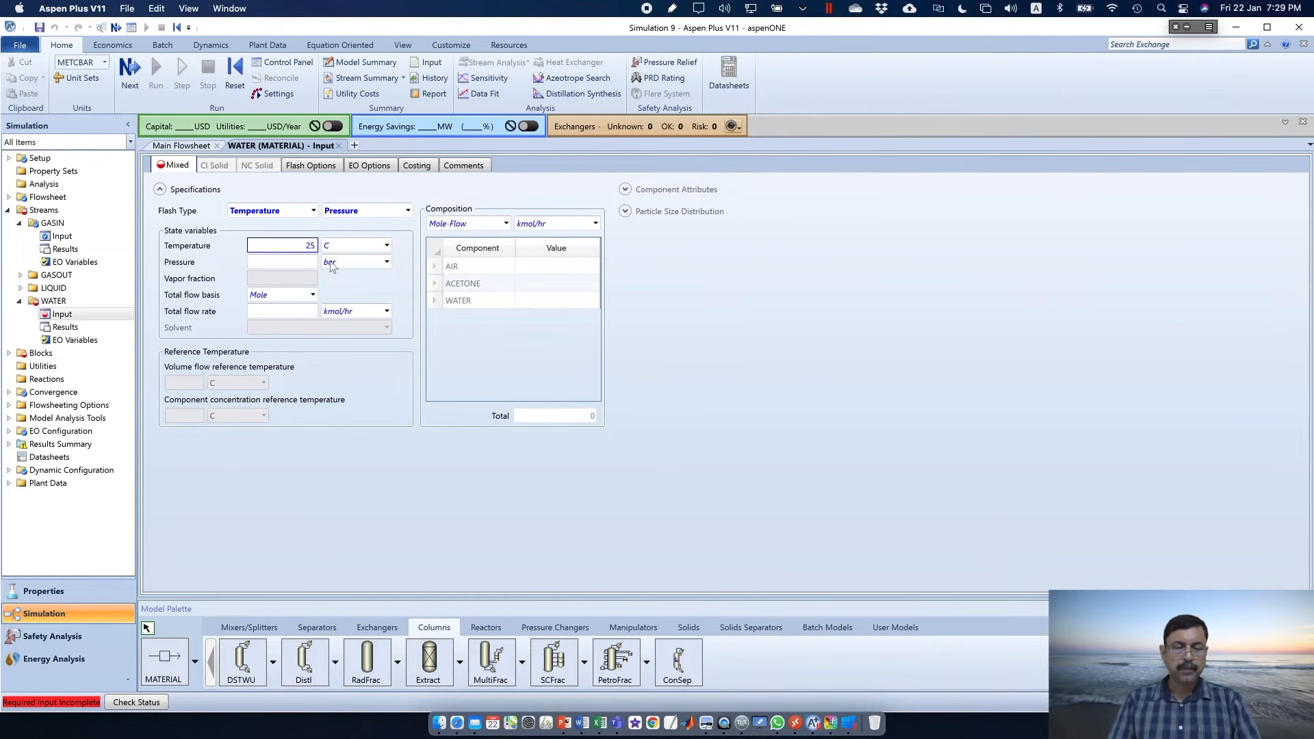
click(386, 263)
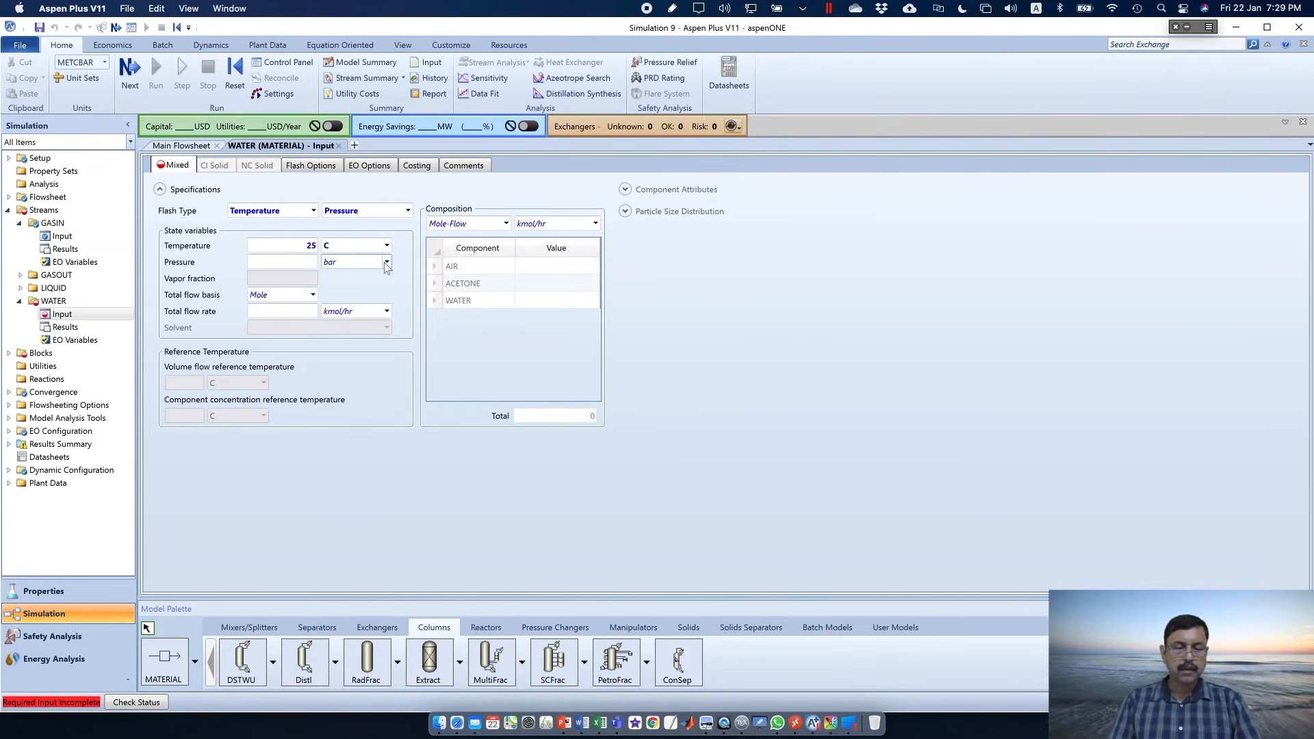
click(396, 287)
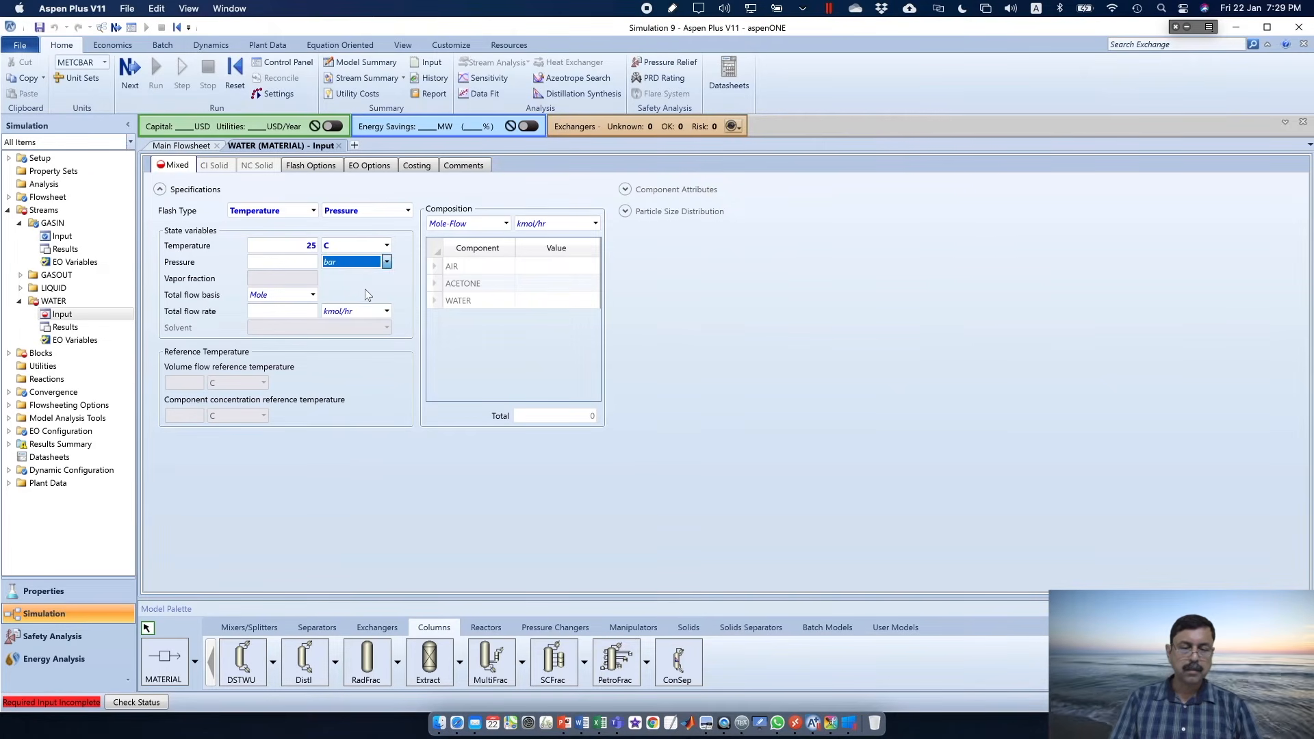
click(387, 263)
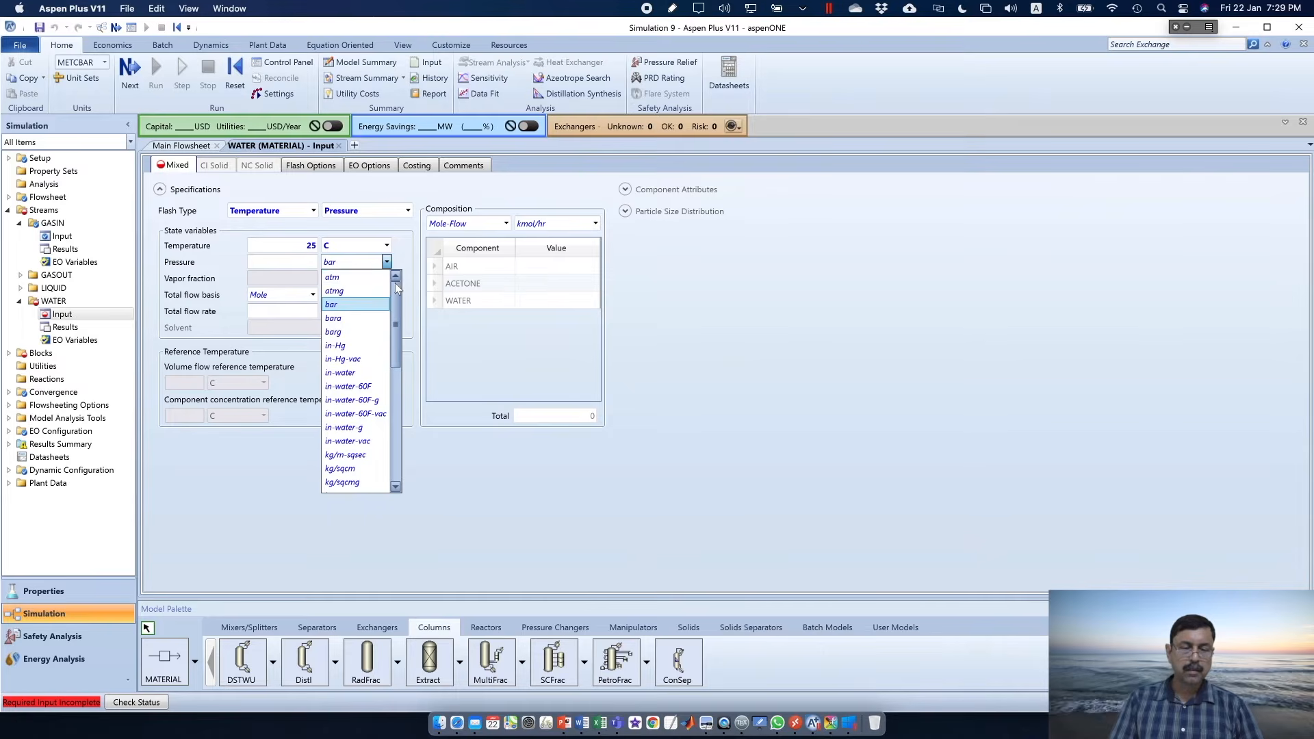
click(359, 277)
click(308, 265)
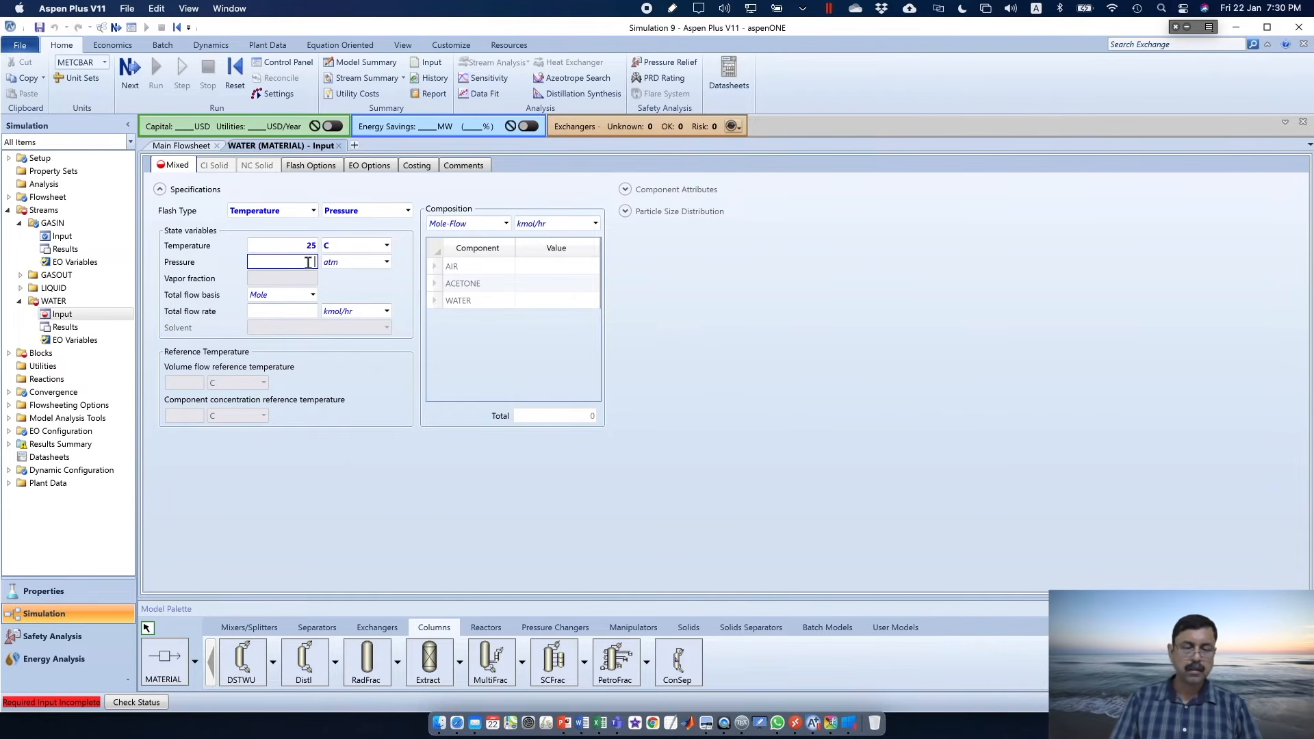
text(1)
click(364, 377)
Specify the WATER feed's water mole flow as 45 kmol/hr, following the example slide in Presentation.pdf
click(541, 302)
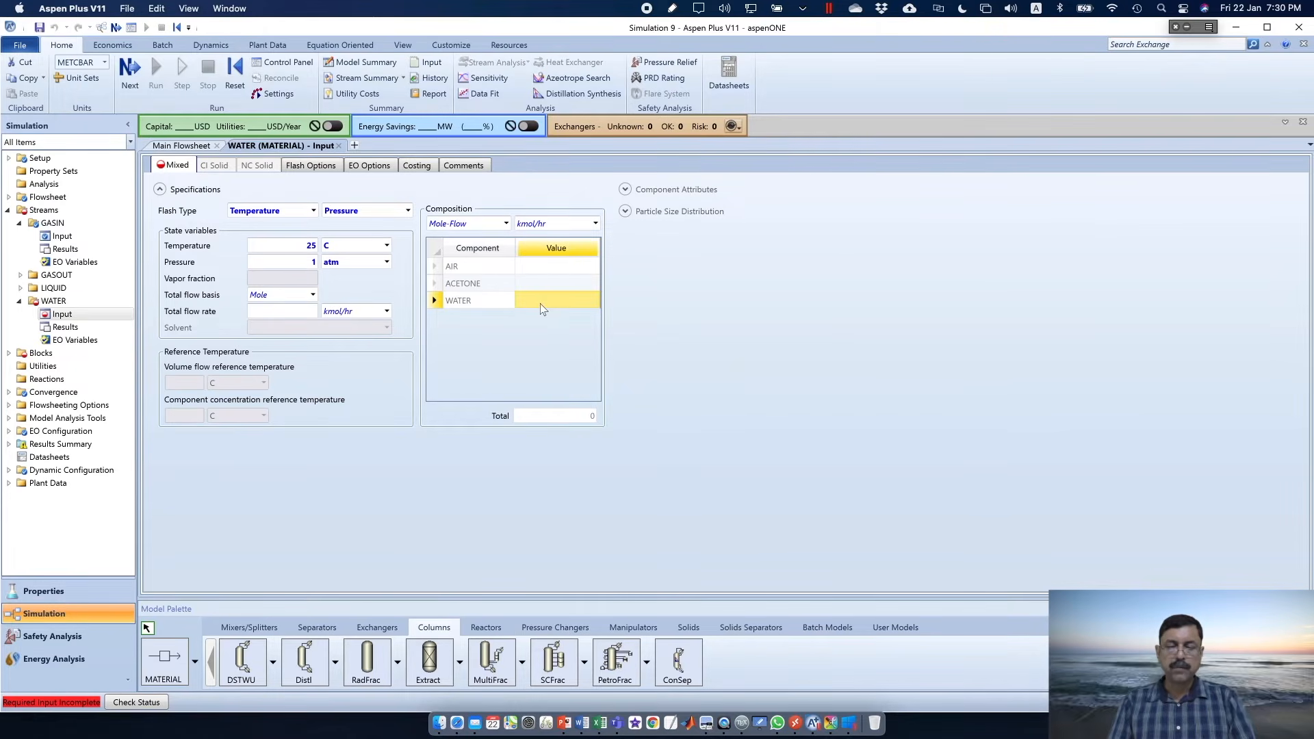
key(super+Tab)
key(super+Tab)
text(45)
key(Return)
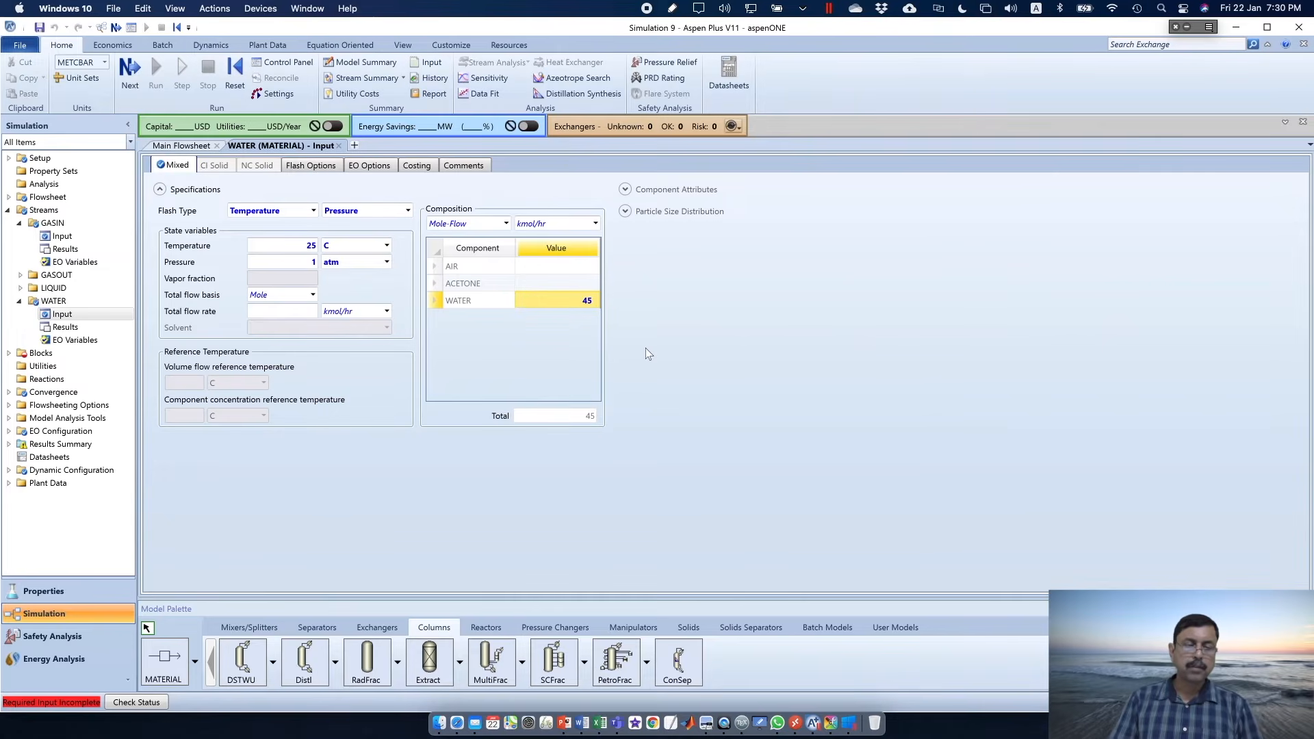
Configure column B2 with the Rate-Based calculation type and 10 stages, as given in the example slide
click(131, 71)
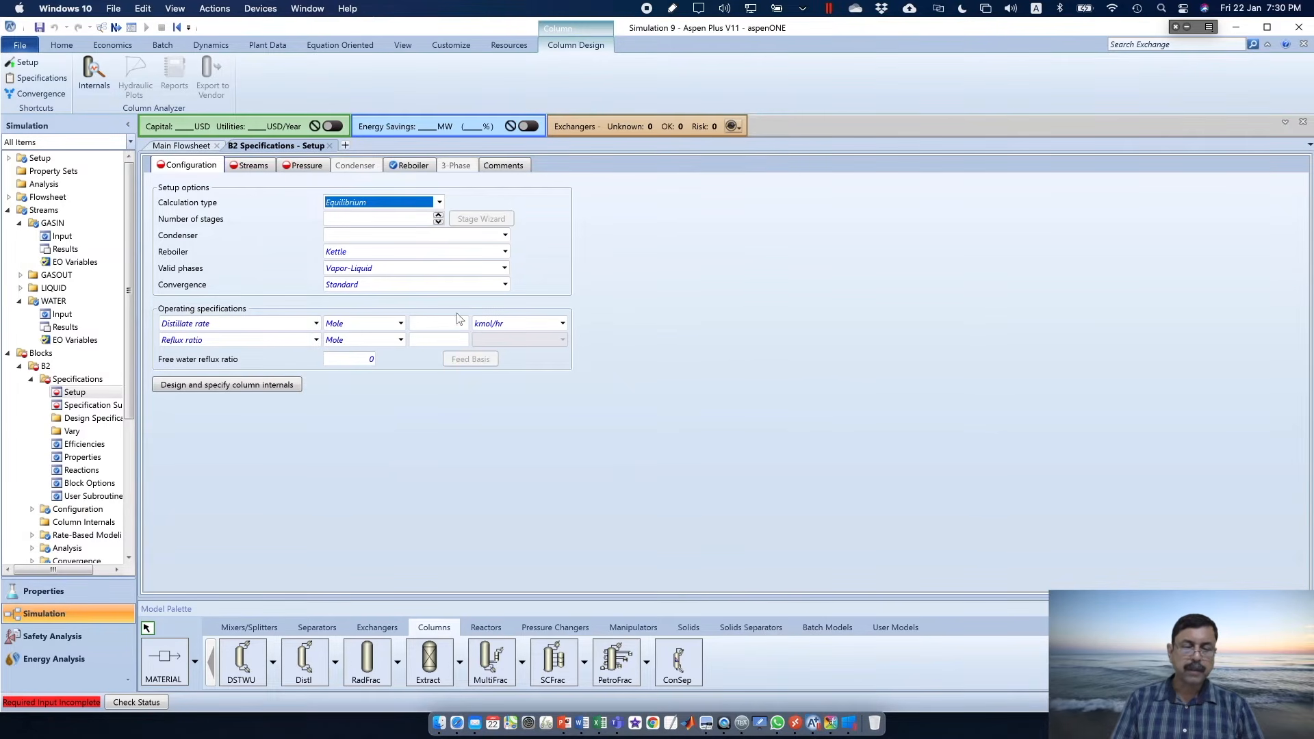
click(439, 203)
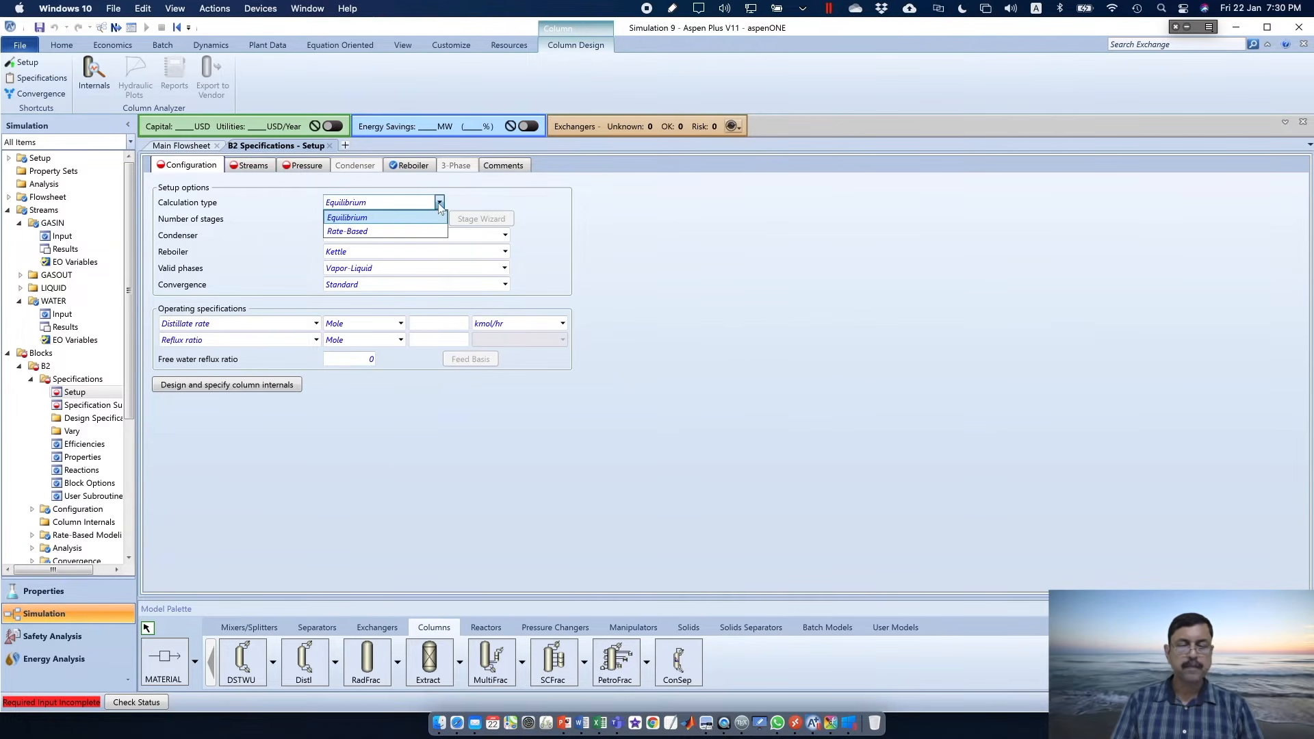
click(413, 232)
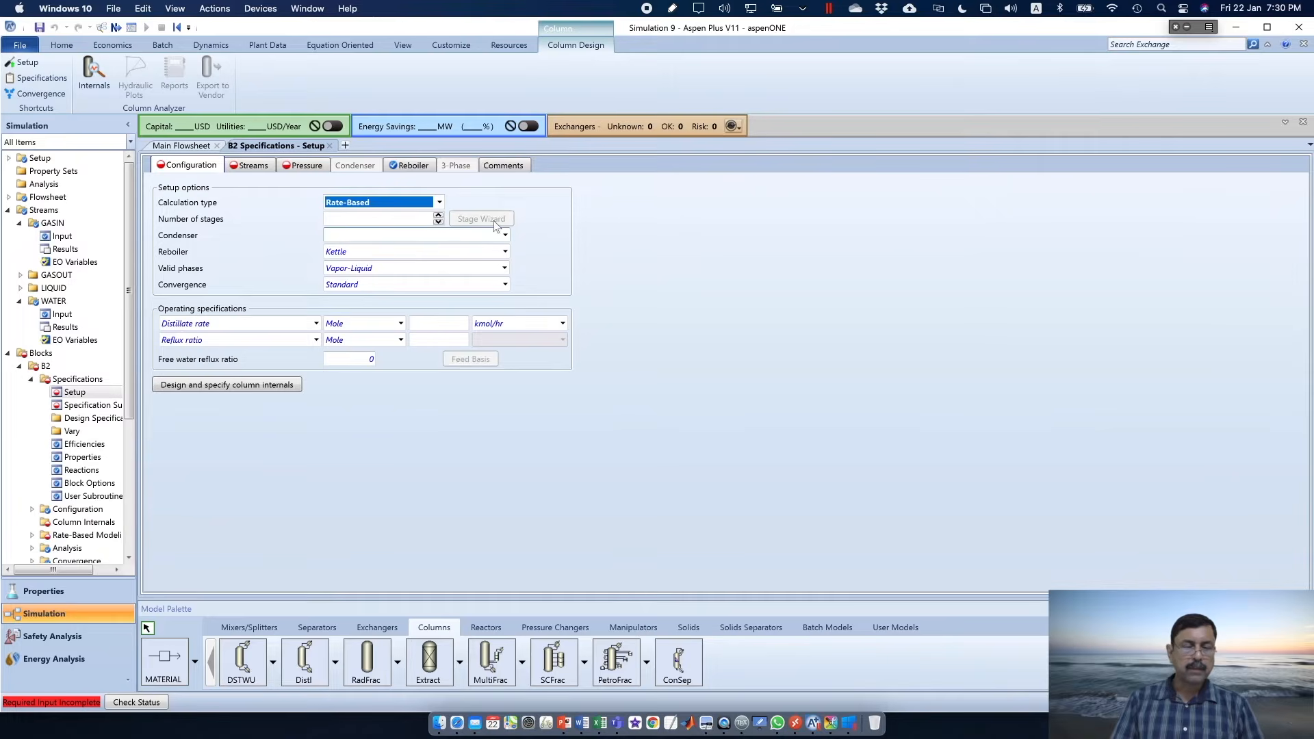
key(super+Tab)
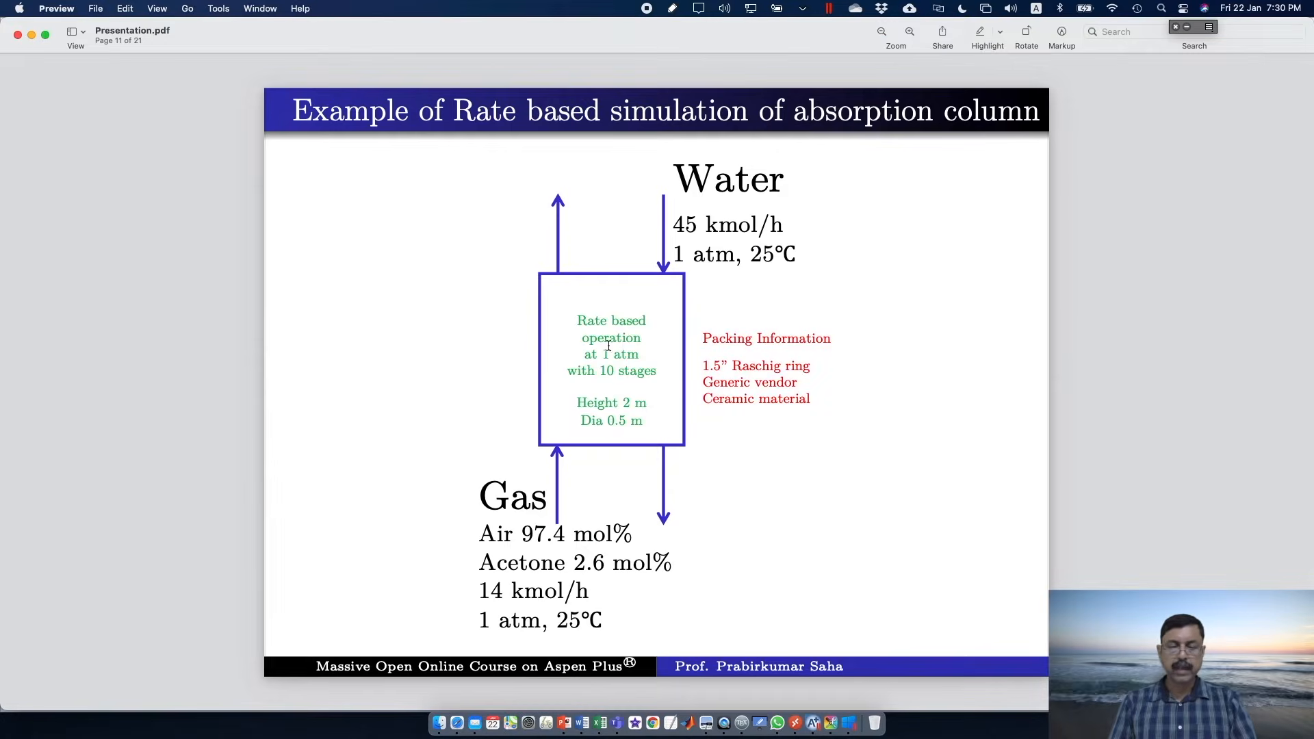
key(super+Tab)
click(411, 220)
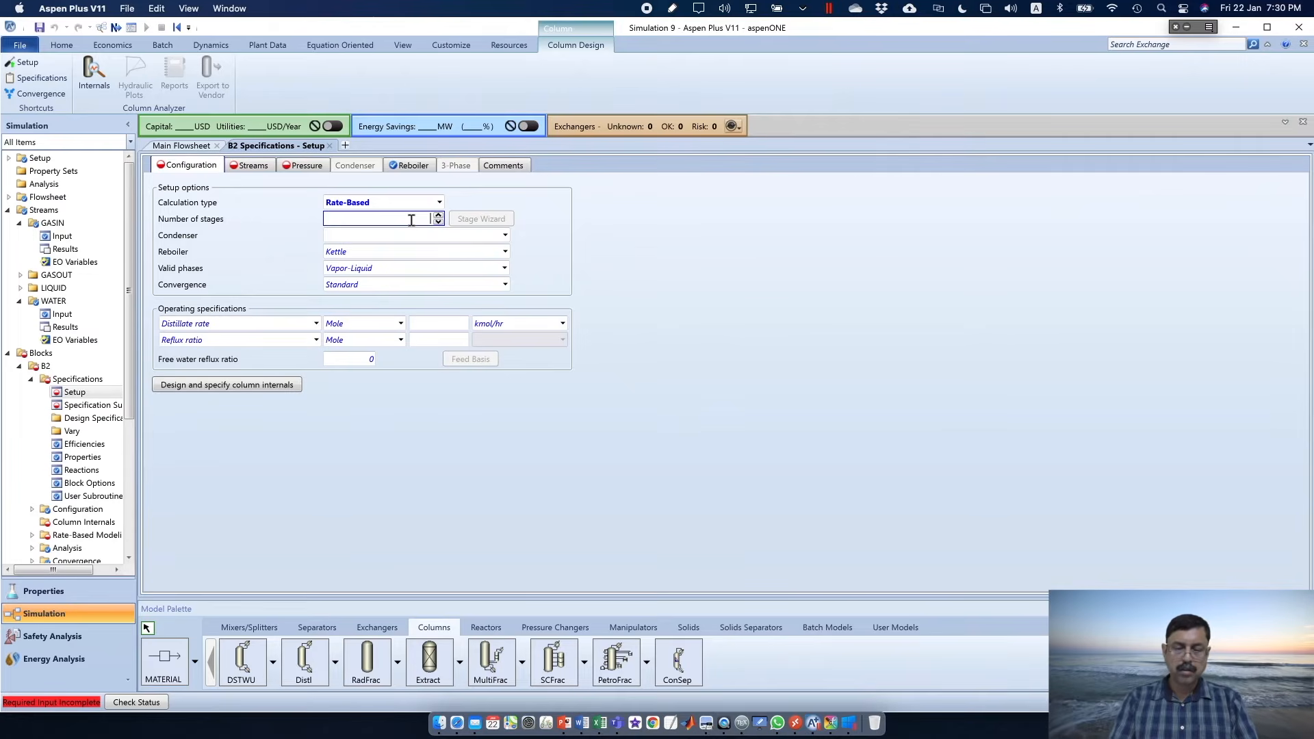
text(19)
key(BackSpace)
text(0)
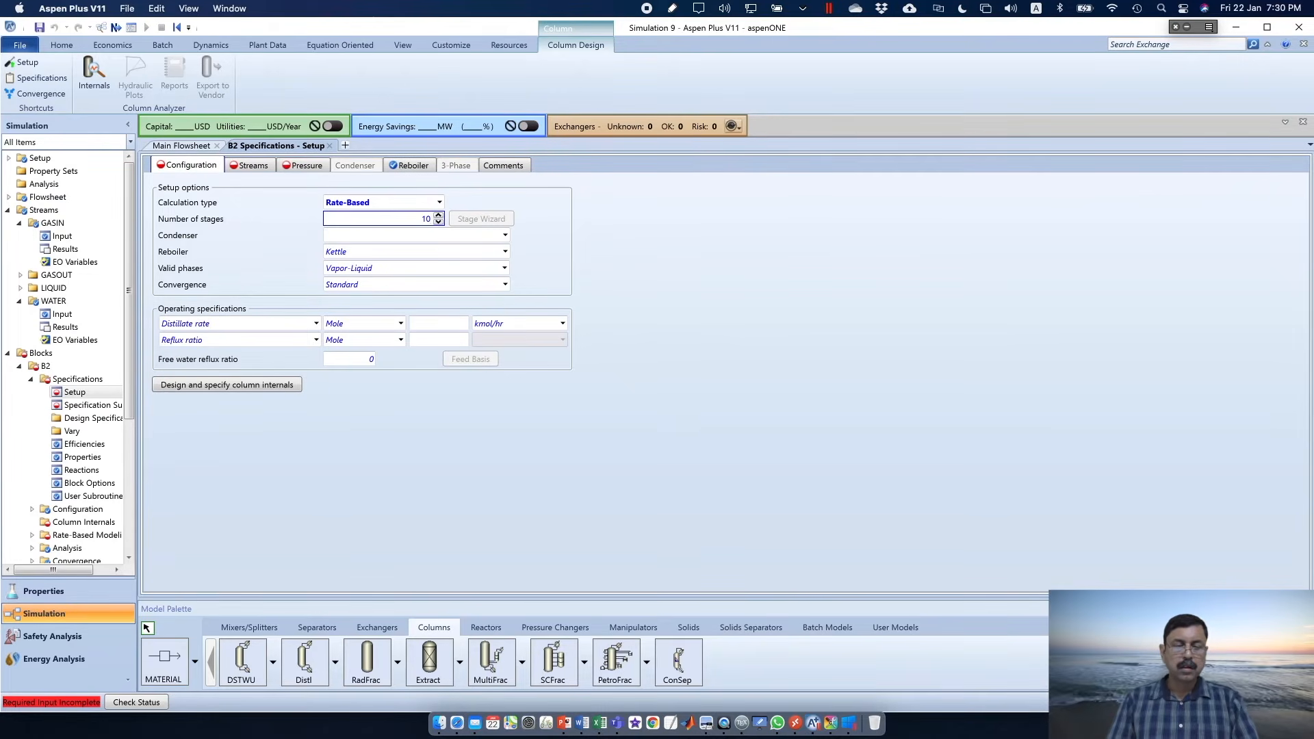
Set both the condenser and the reboiler of column B2 to None
click(505, 236)
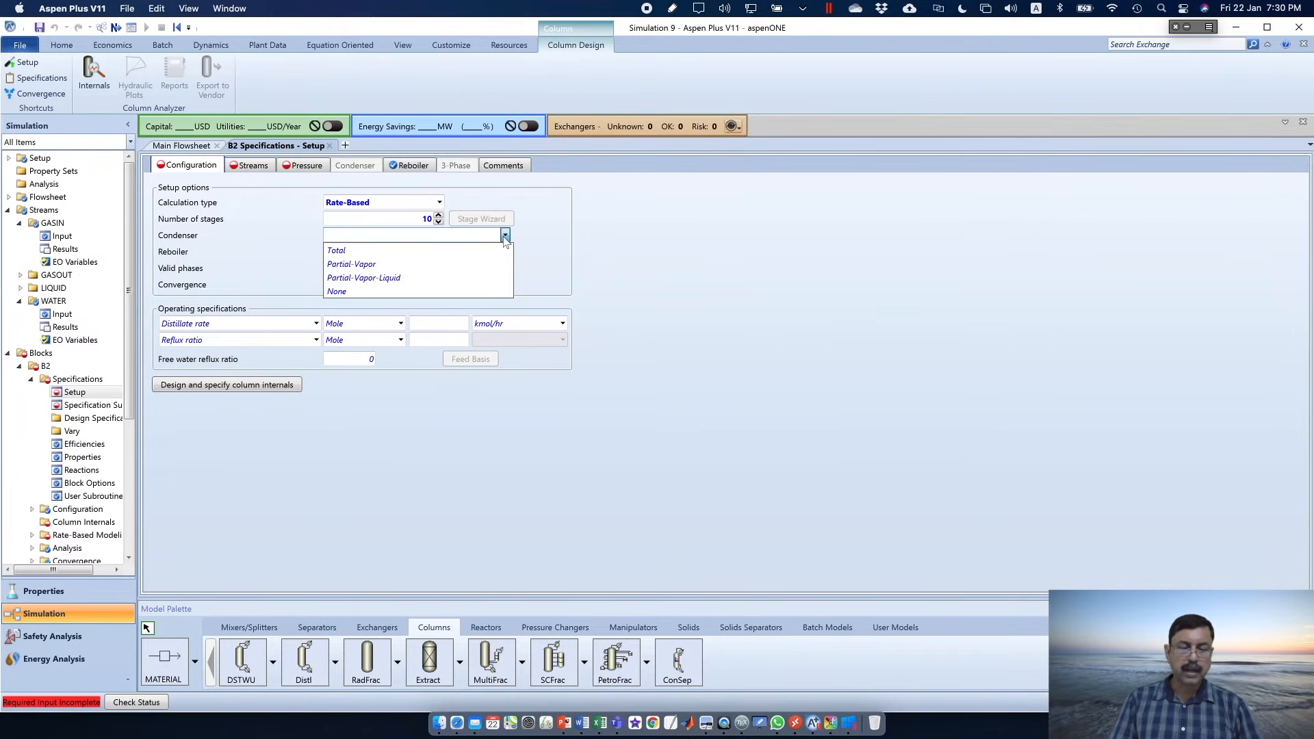
click(401, 292)
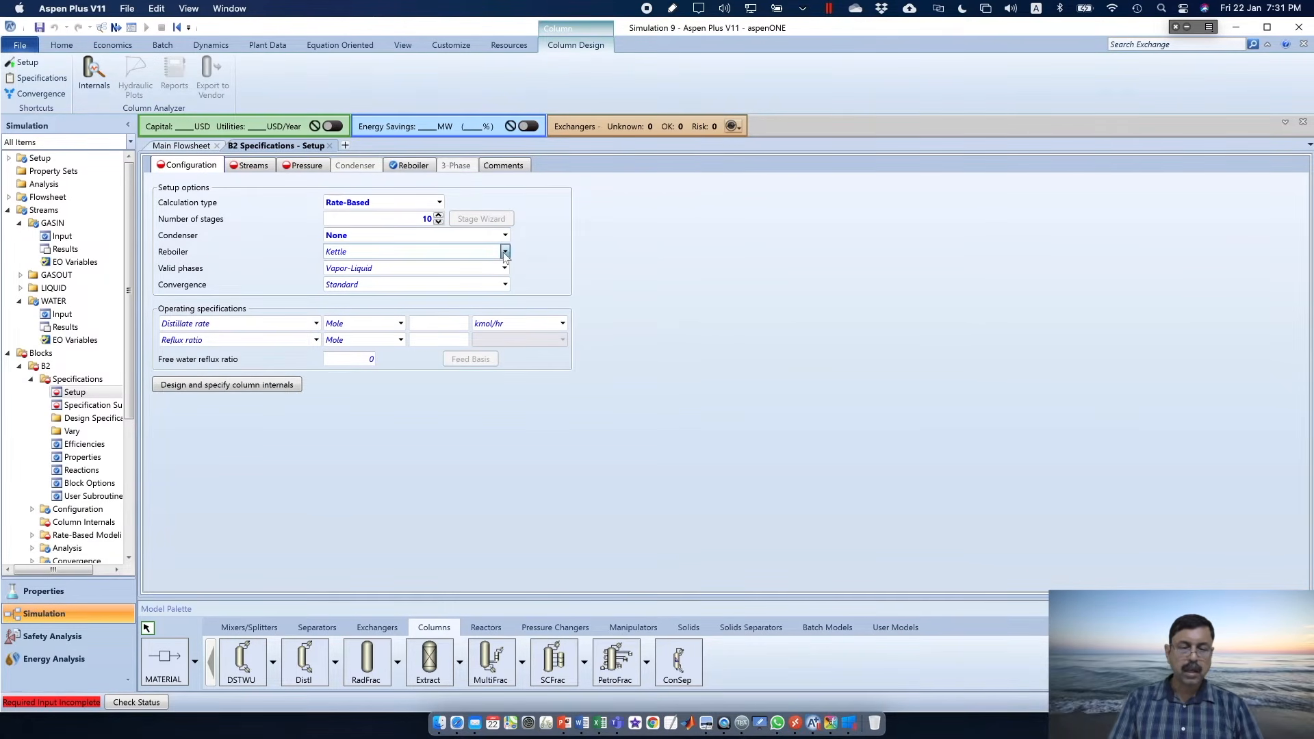
click(505, 252)
click(416, 295)
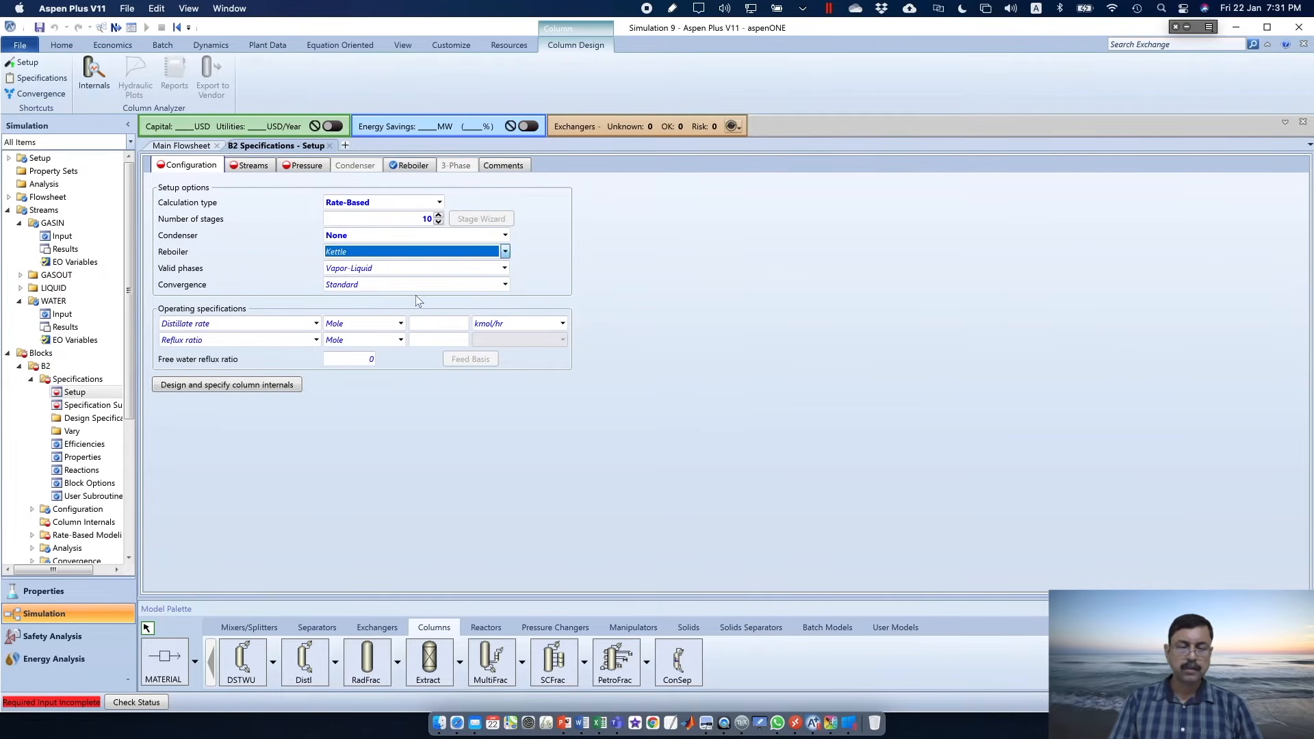
click(505, 252)
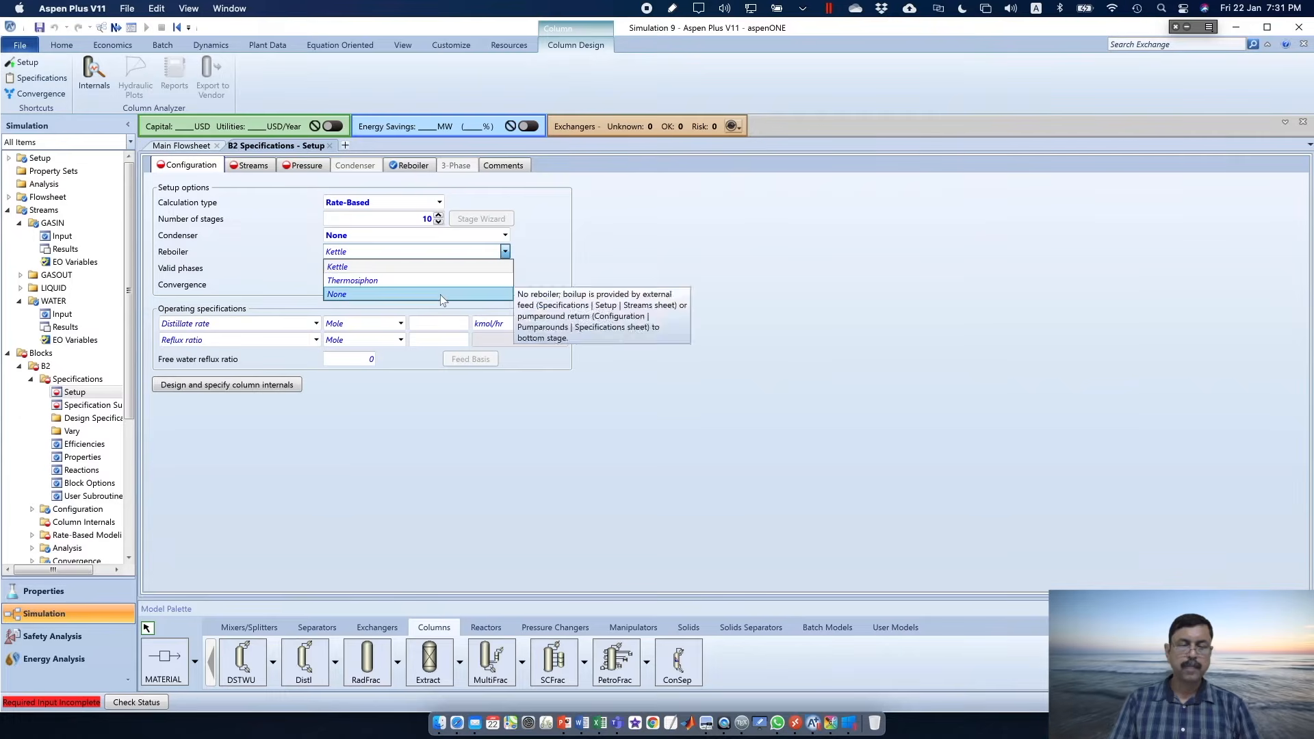
click(441, 294)
click(569, 273)
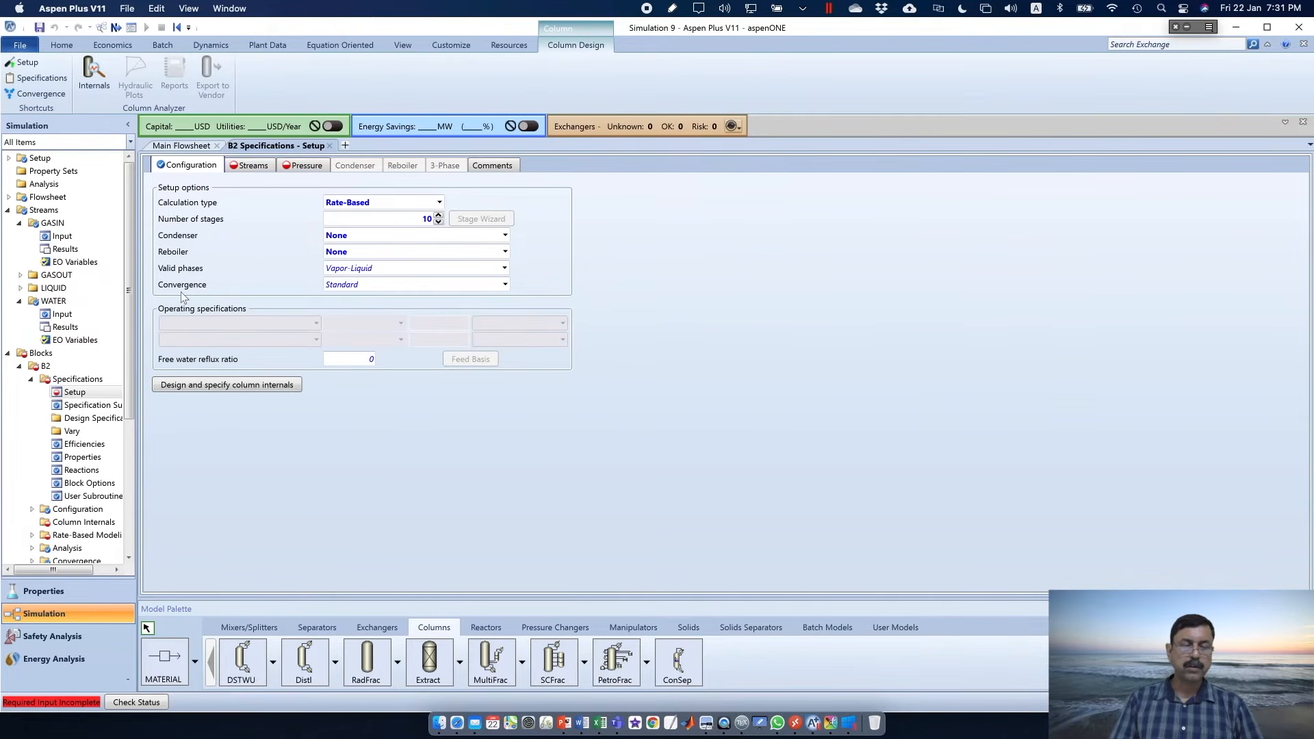
Feed GASIN to stage 10 of column B2 with the On-Stage convention and WATER to stage 1
click(253, 166)
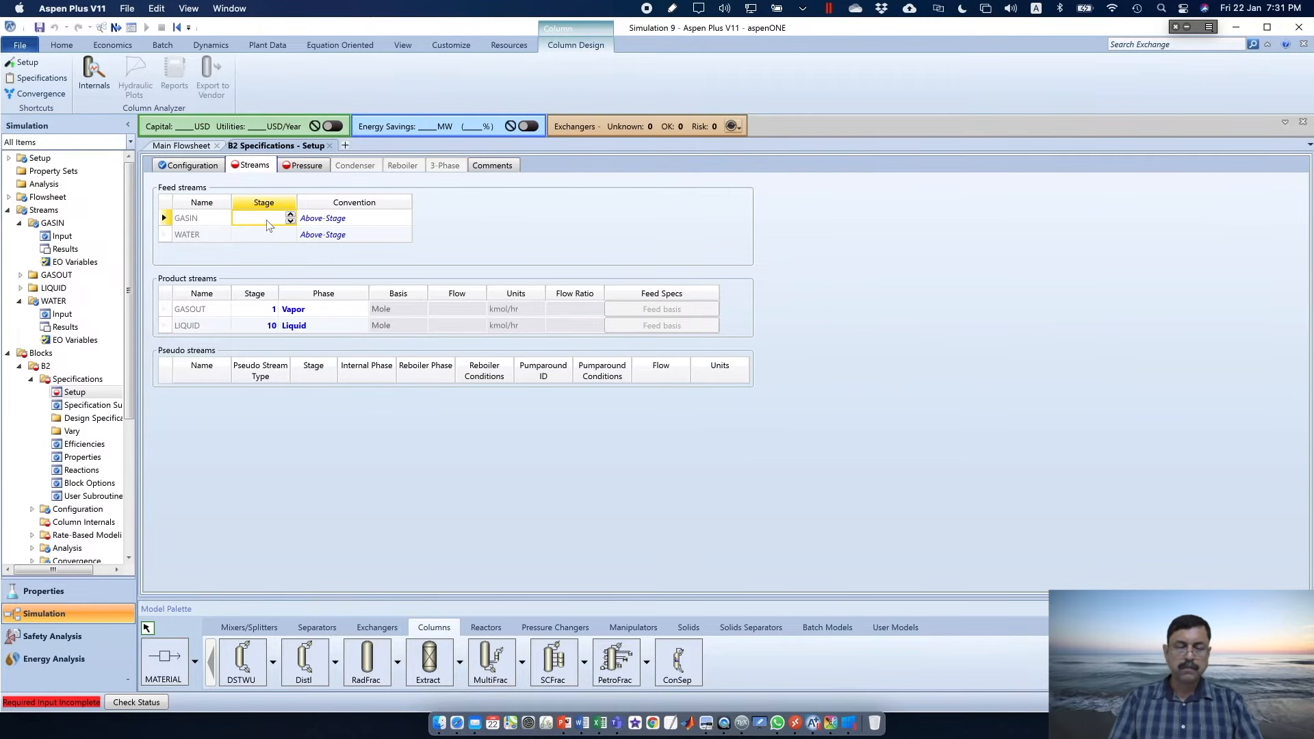
text(10)
click(406, 218)
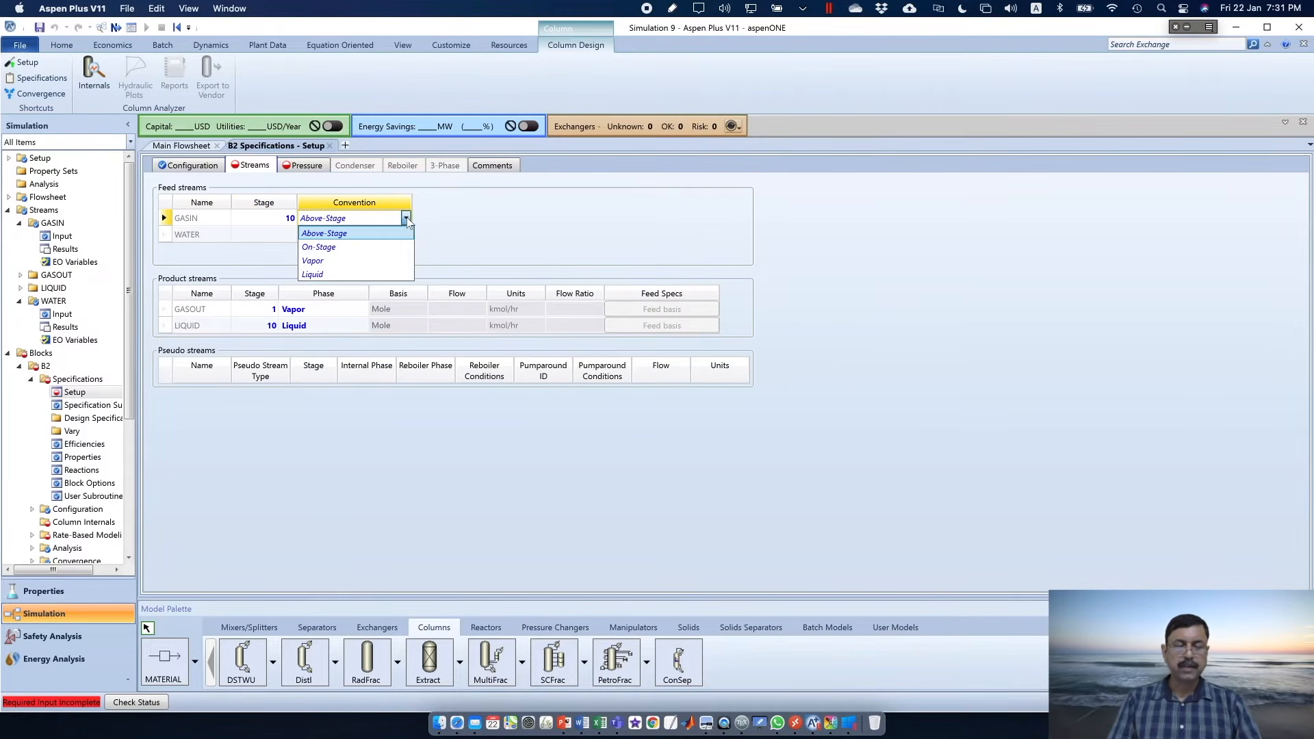
click(371, 248)
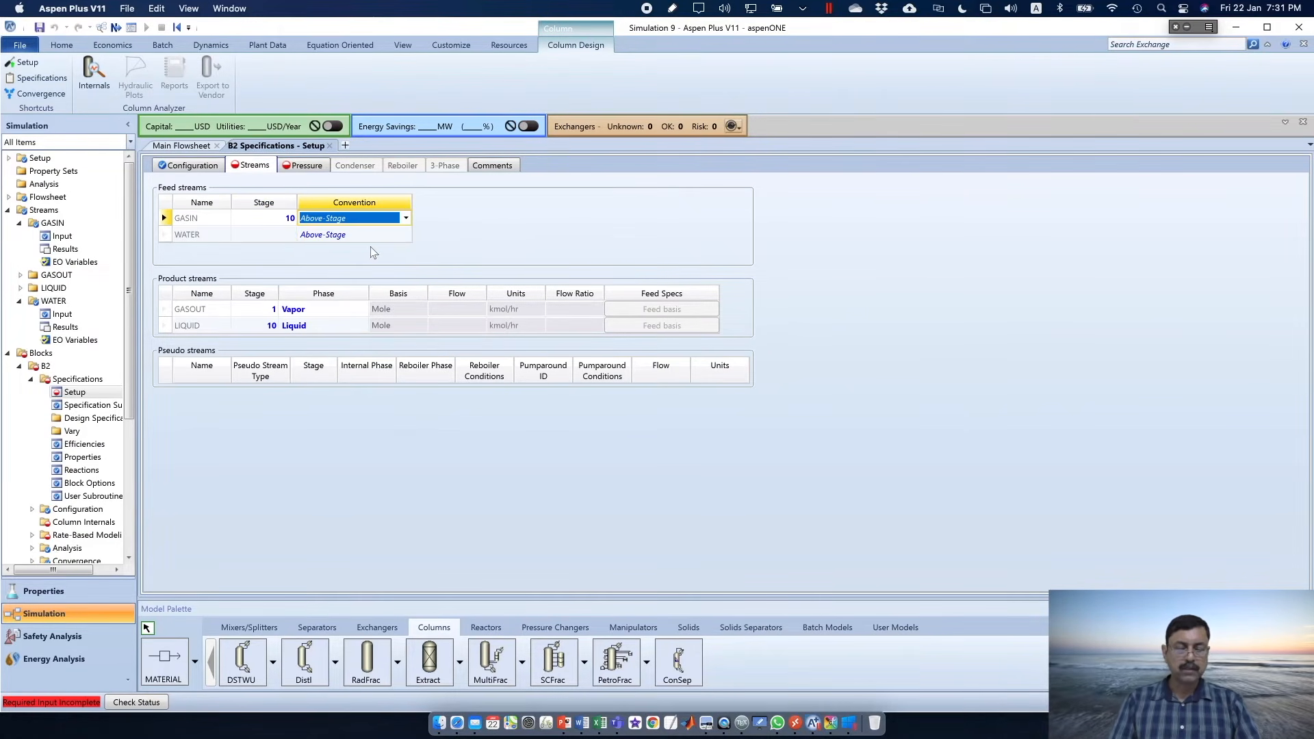
click(276, 236)
text(1)
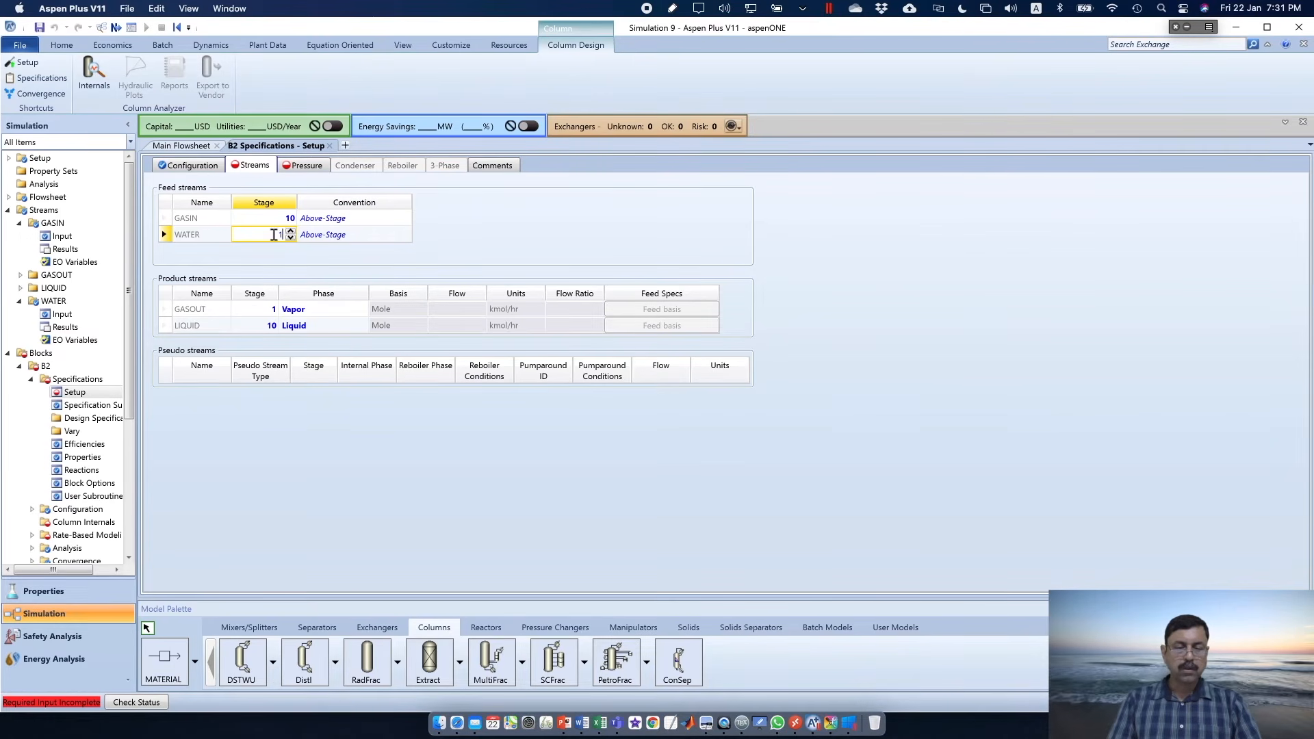
click(406, 218)
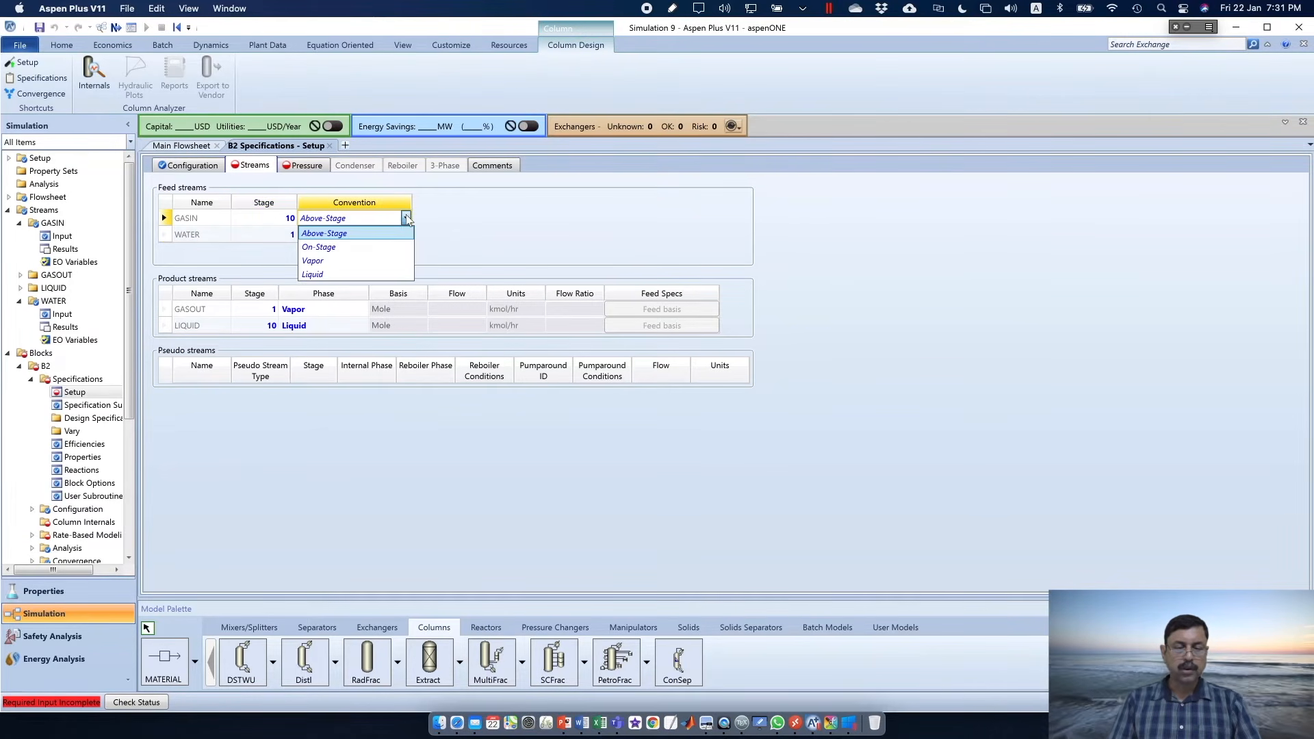
click(356, 246)
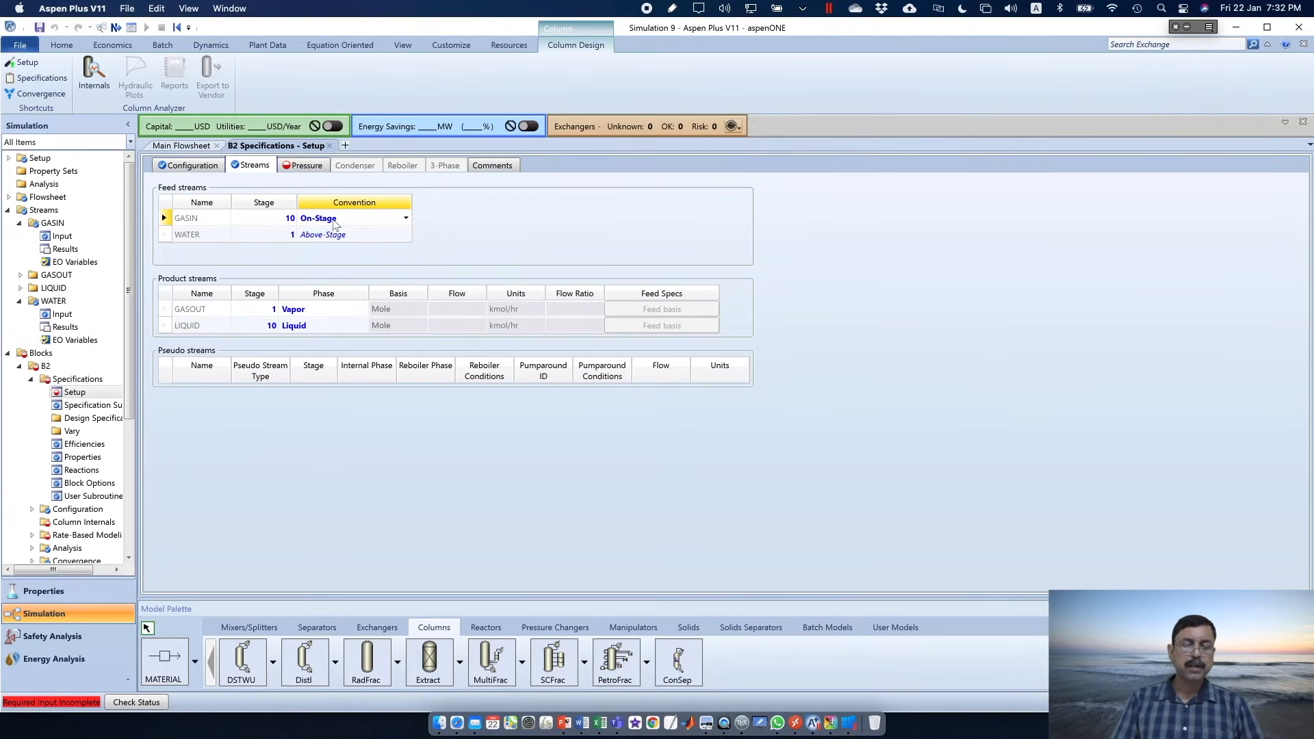
Set the stage 1 / condenser pressure of column B2 to 1 atm
click(305, 168)
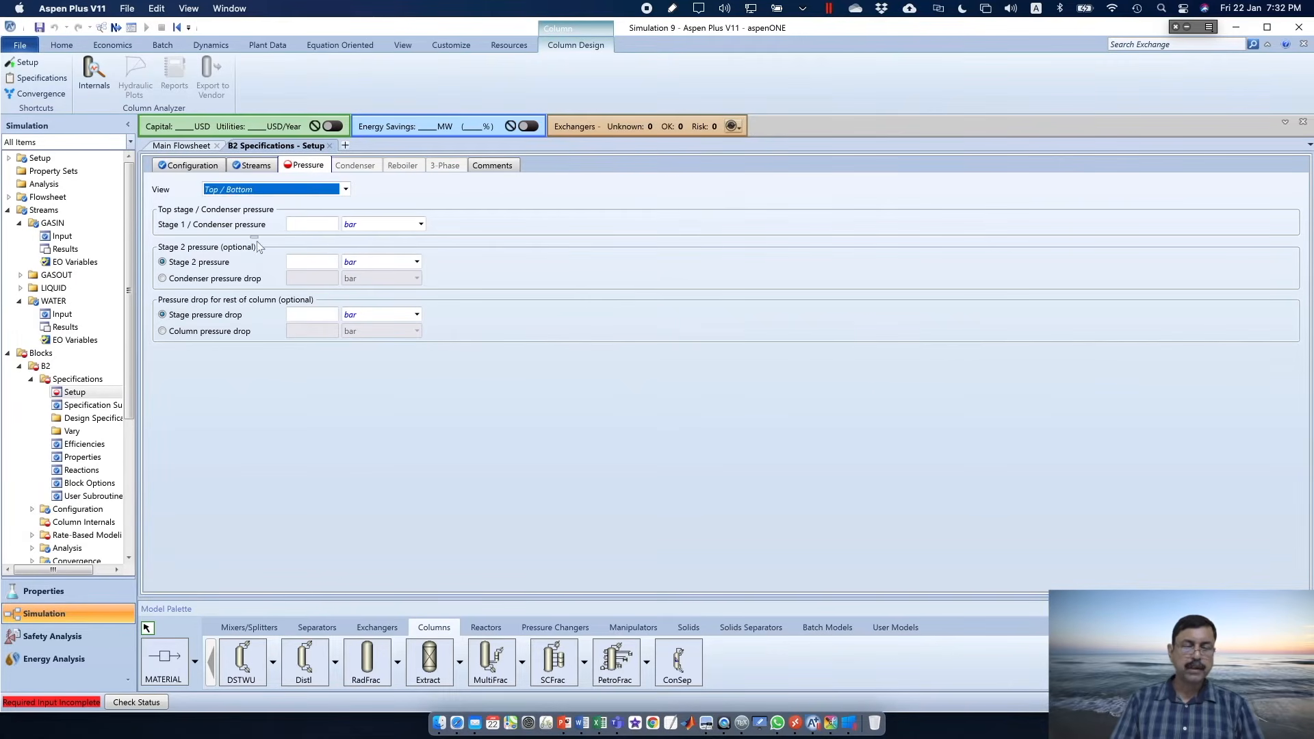
click(310, 224)
text(1)
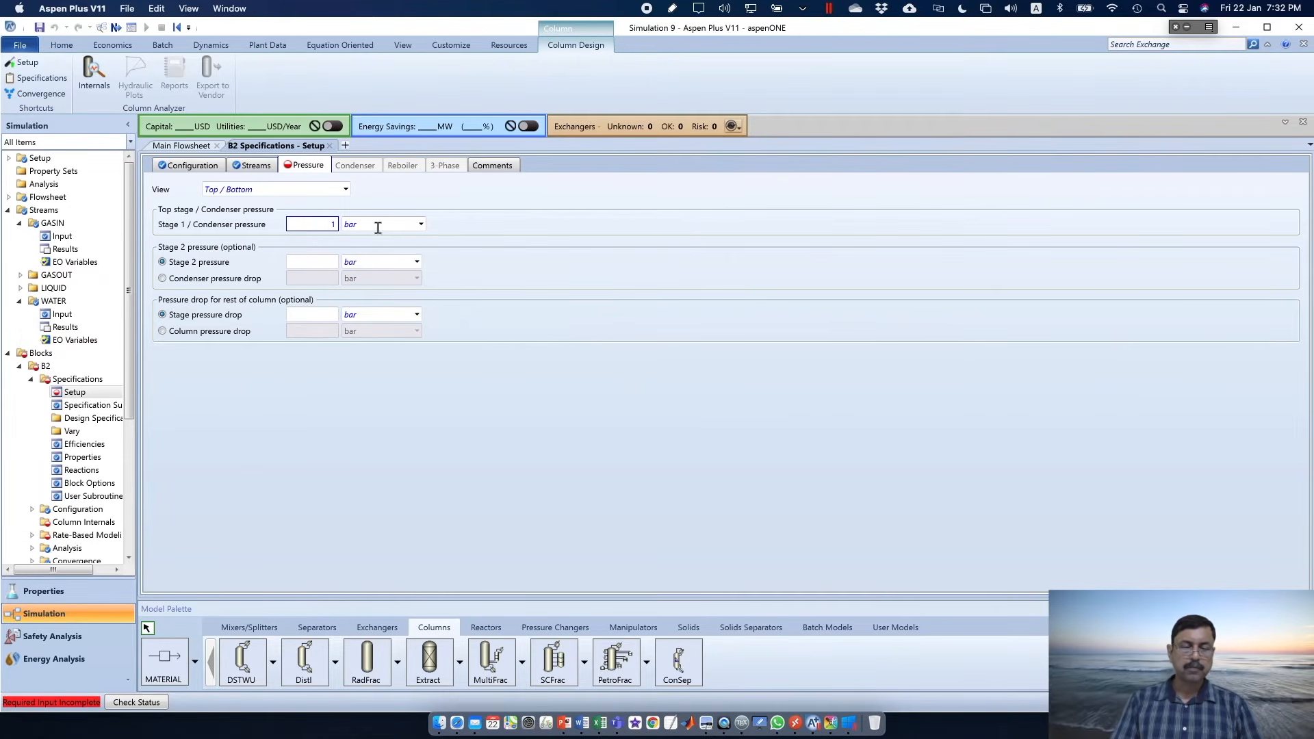
click(378, 226)
click(421, 224)
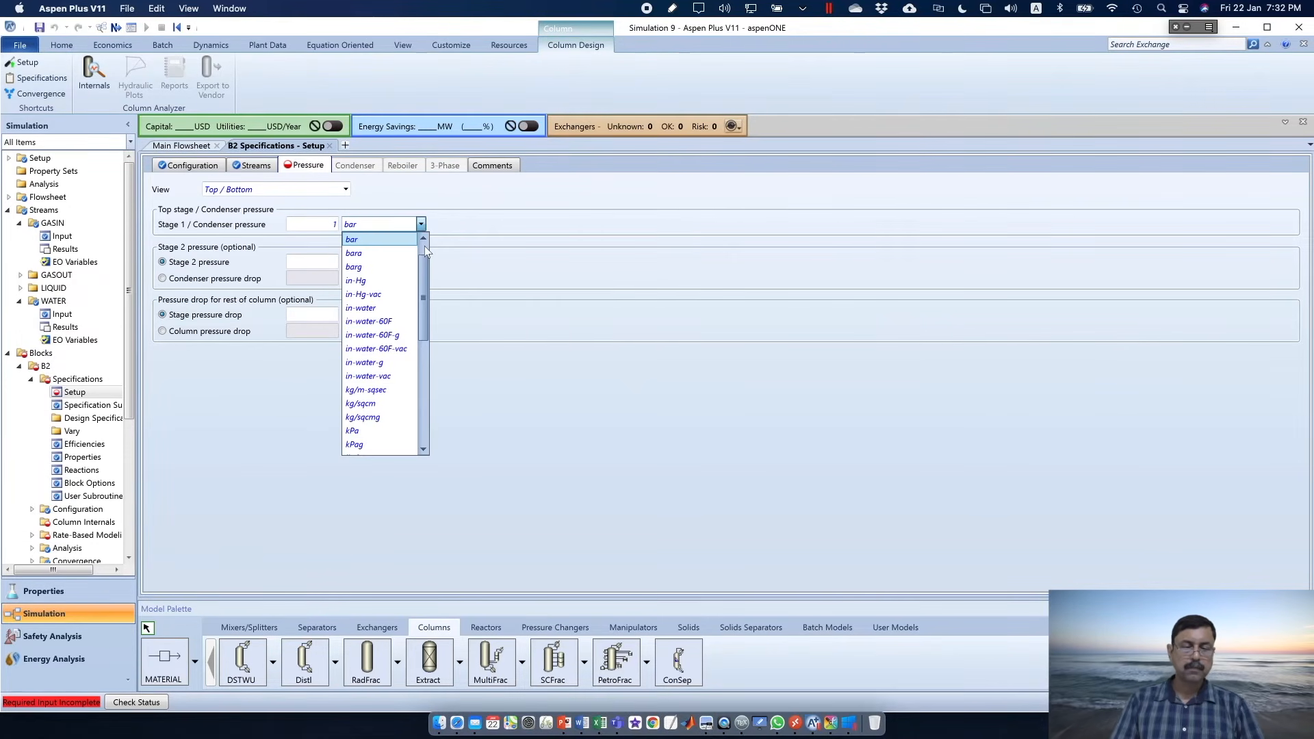
scroll(425, 247, up, 1)
click(385, 240)
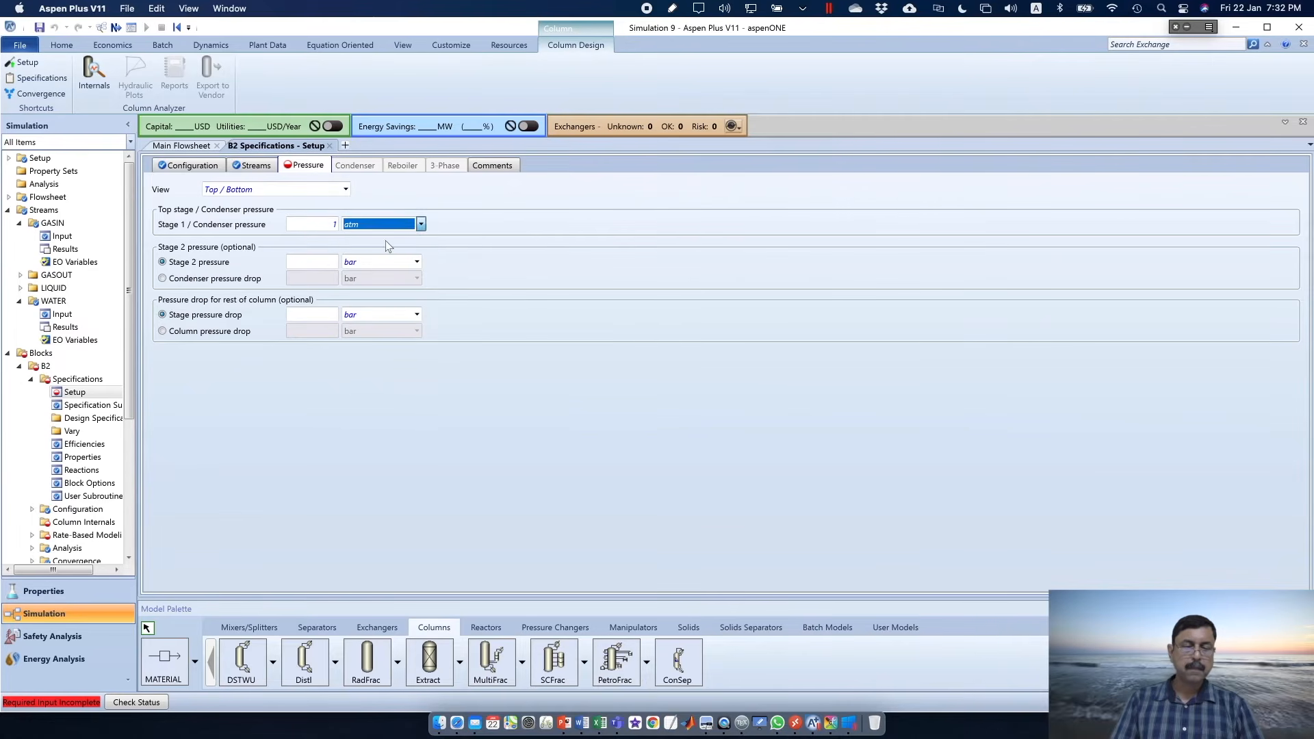
click(474, 258)
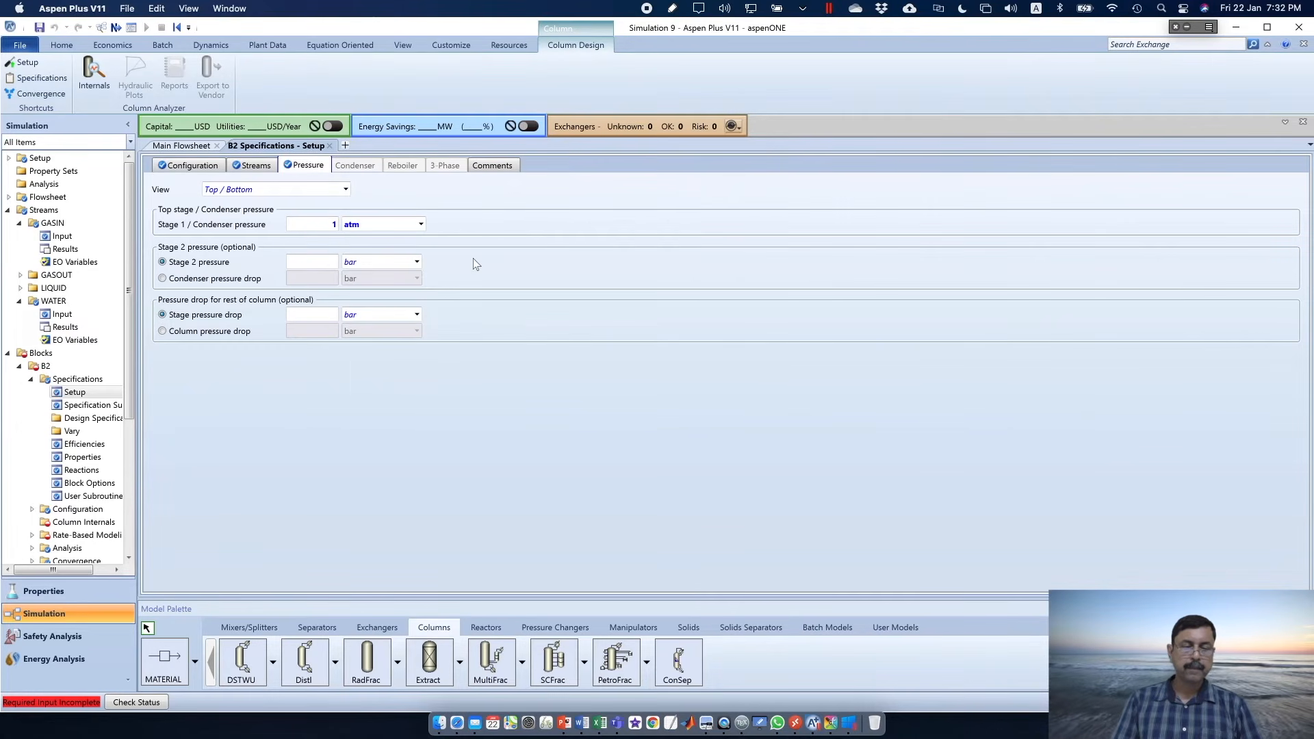
click(204, 167)
Add a new column internals set to B2 and open its sections for editing
click(117, 28)
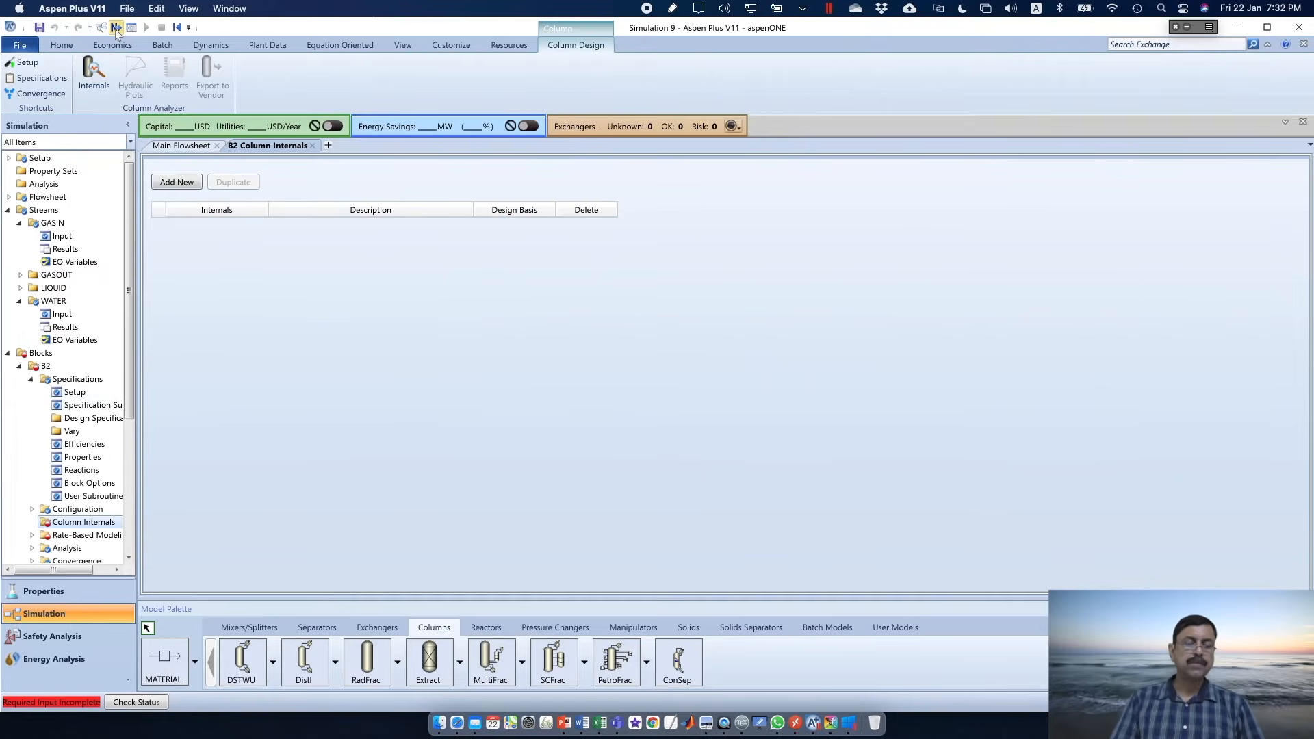
click(179, 183)
click(183, 228)
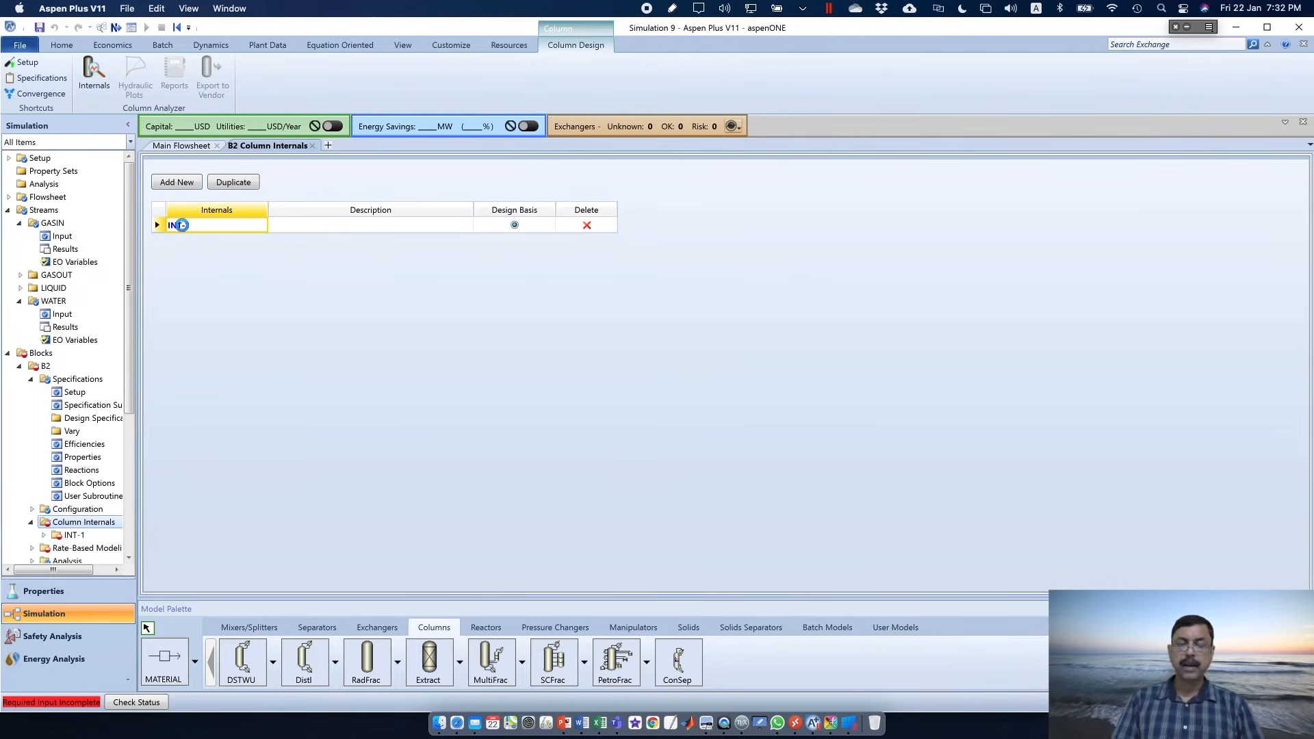
double_click(180, 225)
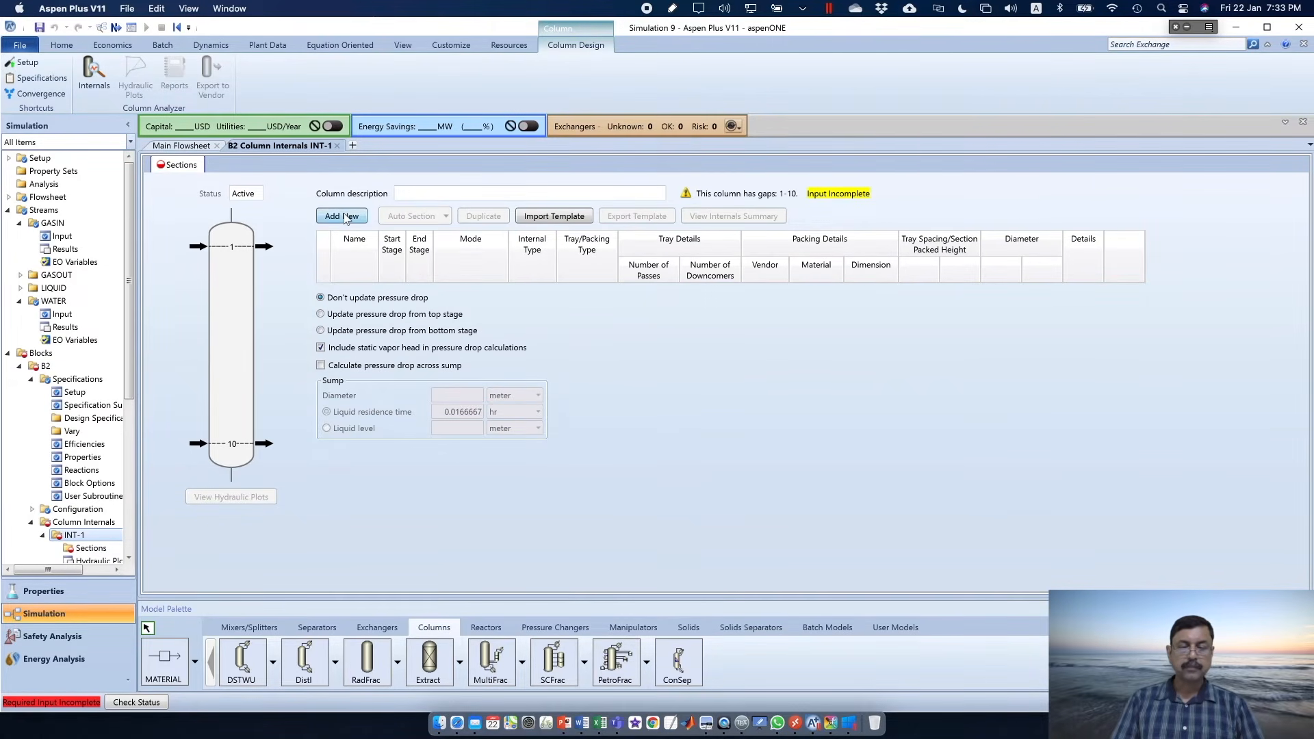
Add a new section to the INT-1 internals of column B2, spanning stages 1 to 10
click(346, 218)
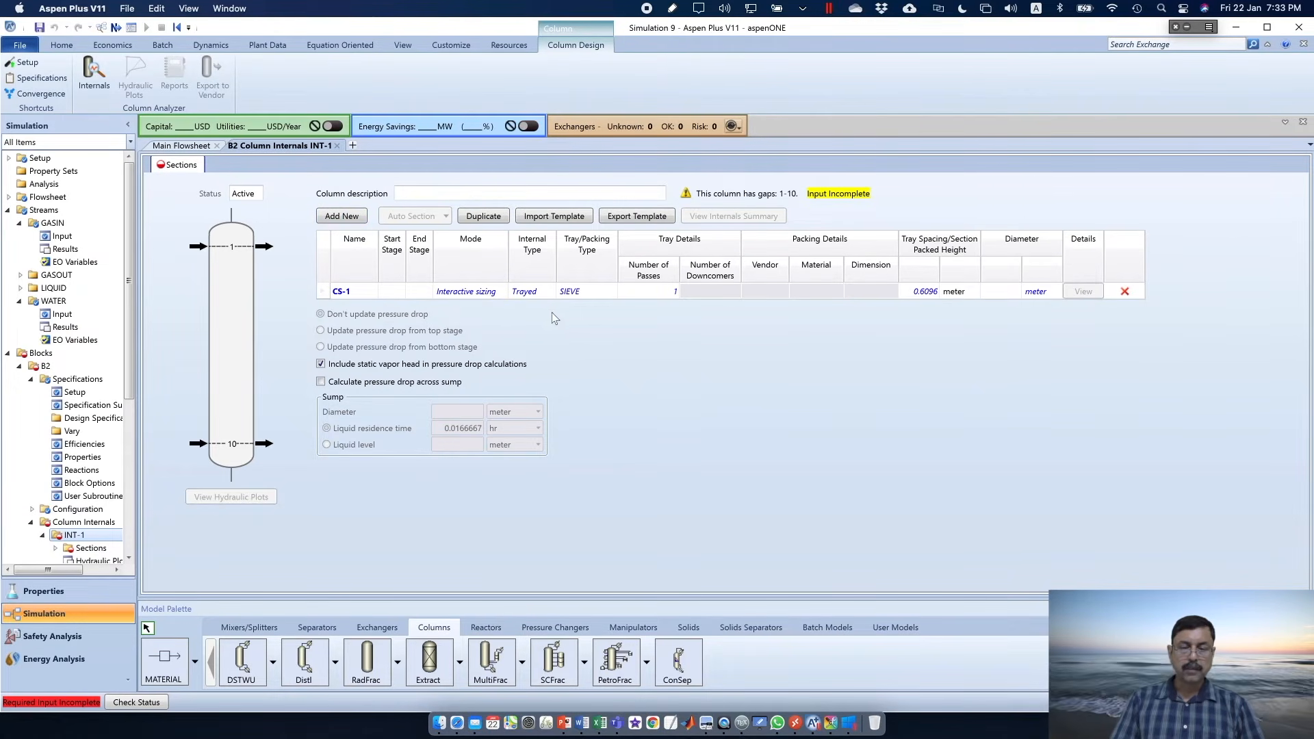
click(395, 292)
text(1)
click(418, 294)
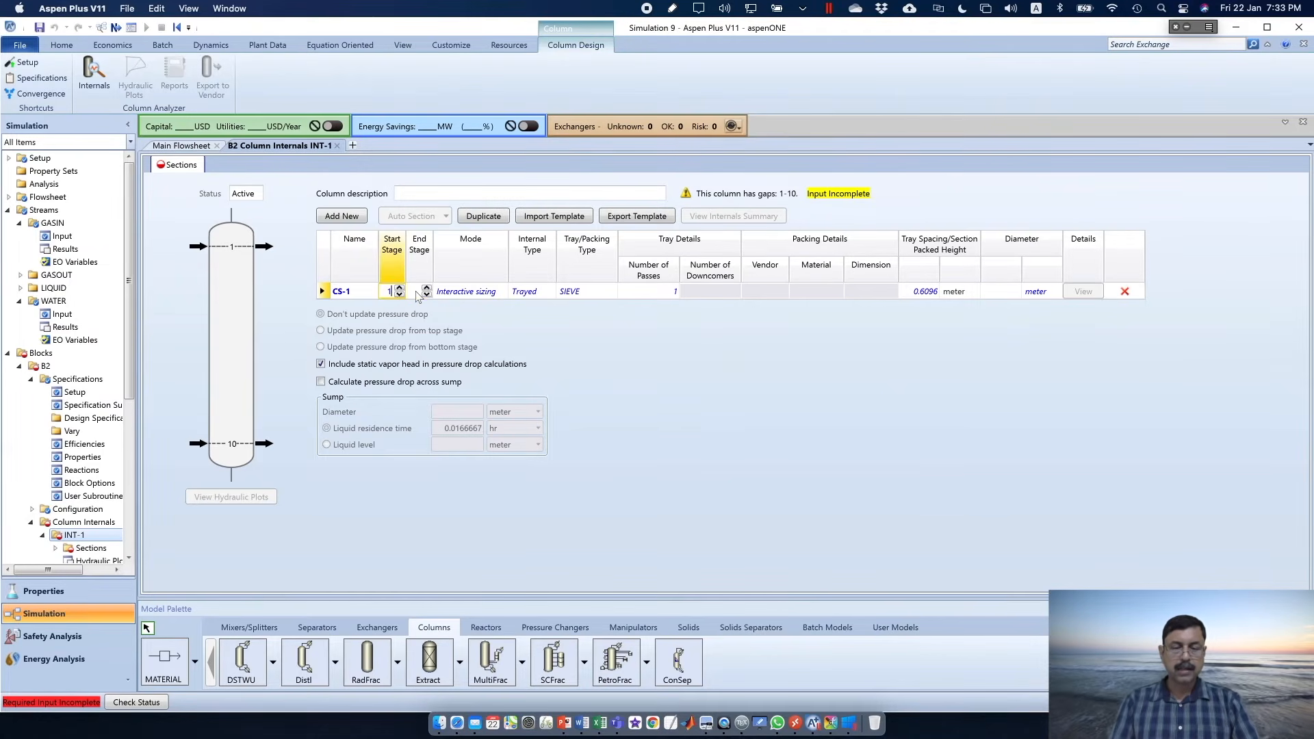
text(10)
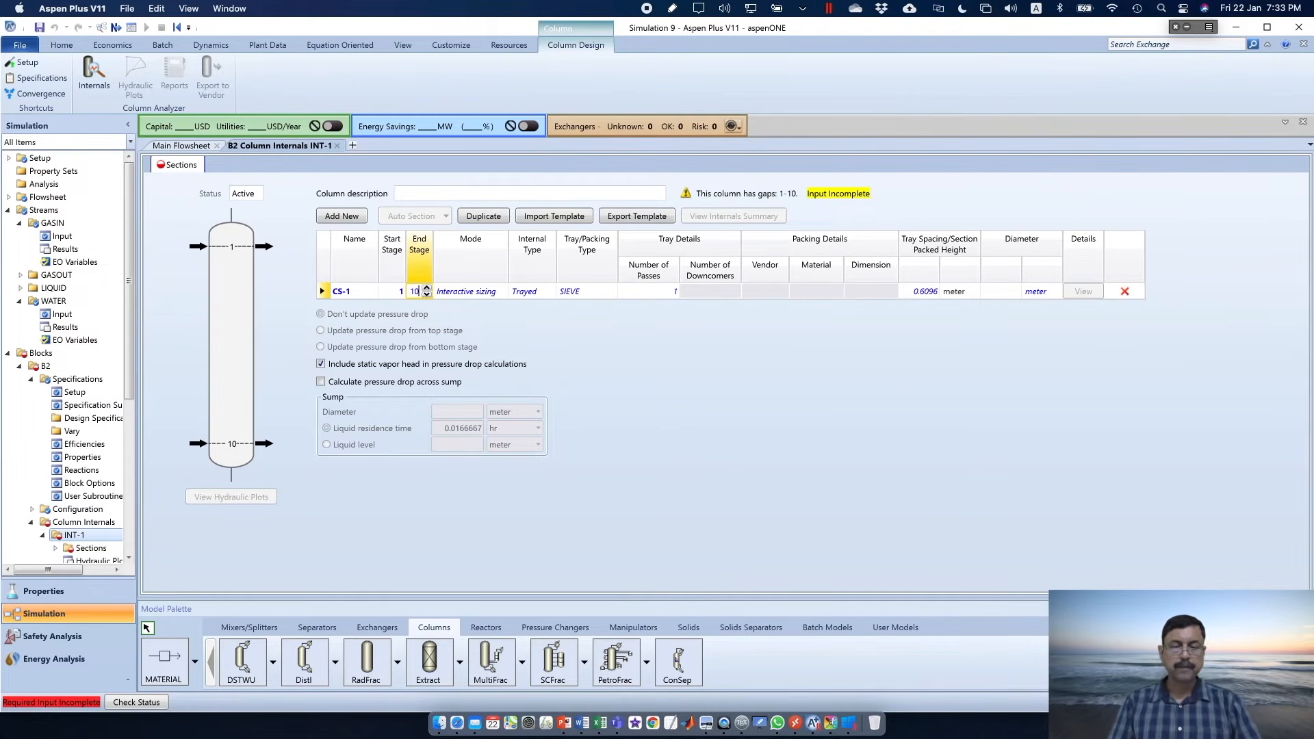
click(529, 328)
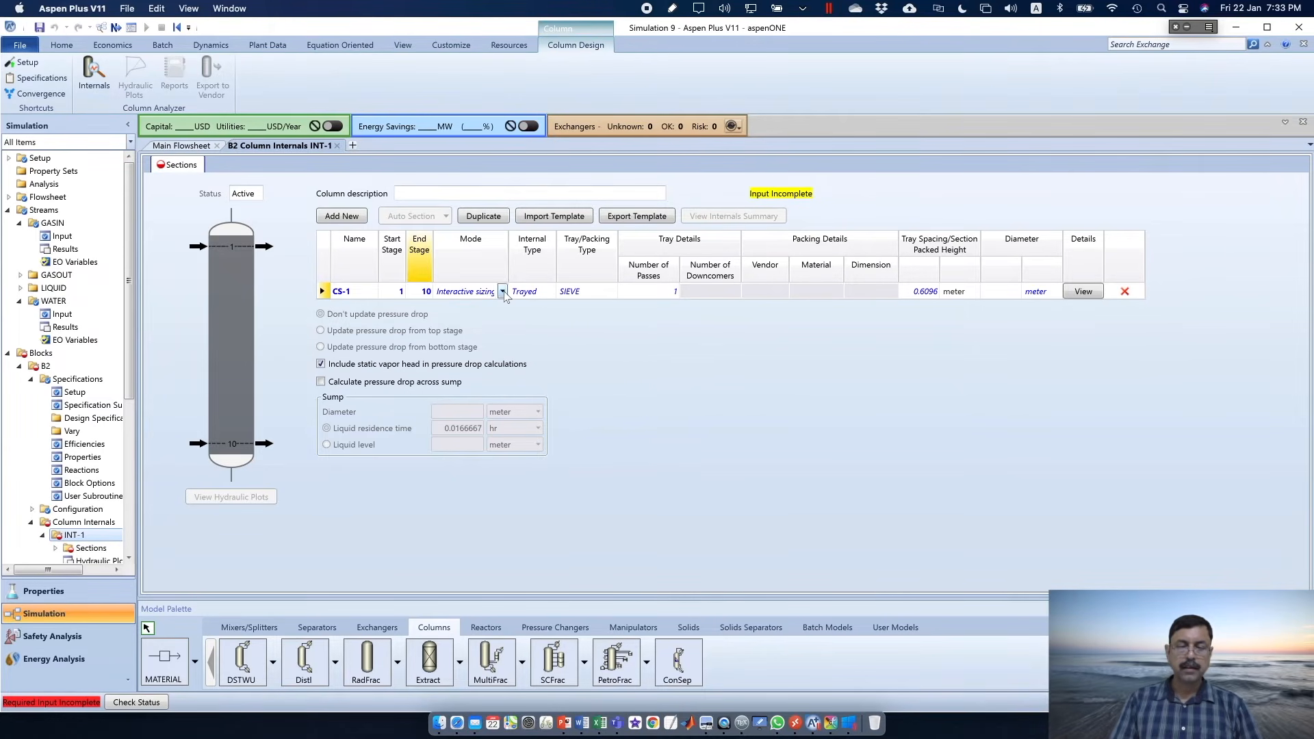
Switch the new column section to Rating mode with Packed internals
click(503, 292)
click(477, 319)
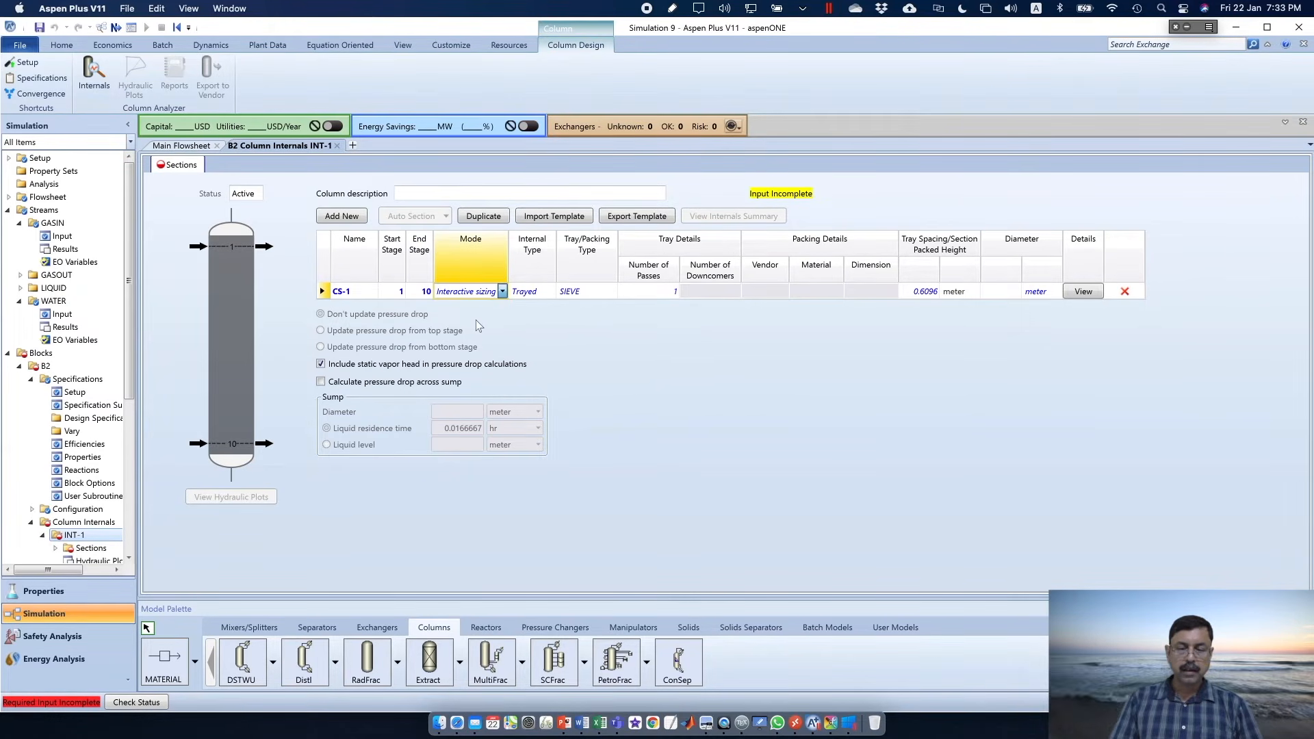
click(548, 294)
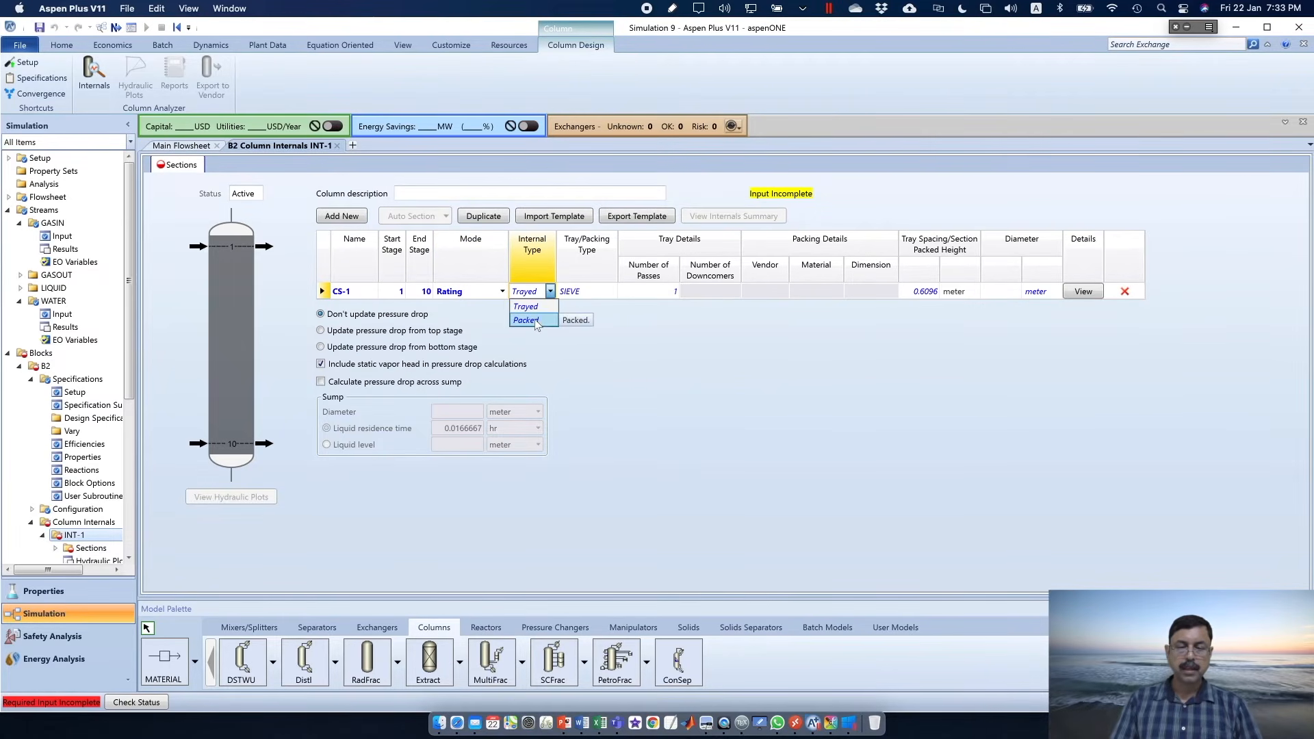
click(536, 321)
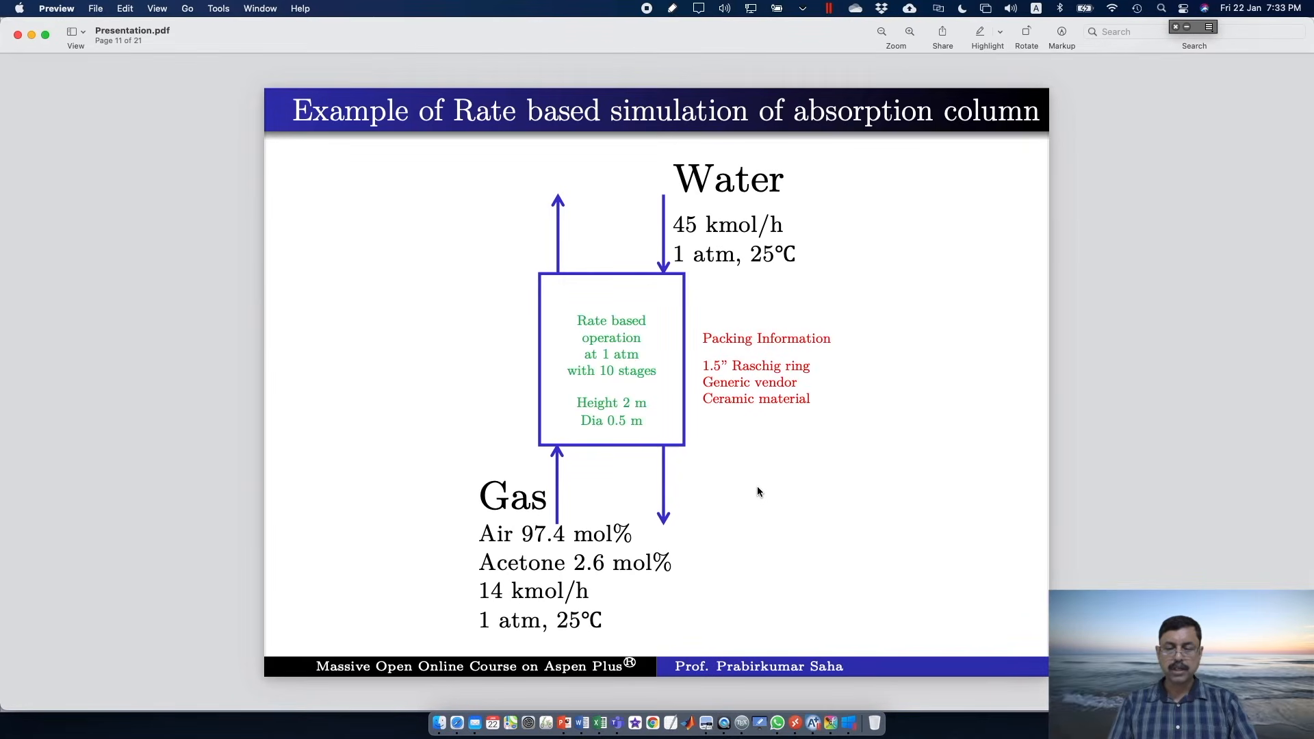
Specify the section's packing as RASCHIG from vendor GENERIC, in CERAMIC material with the 1.5-IN OR 38-MM dimension
key(super+Tab)
click(611, 292)
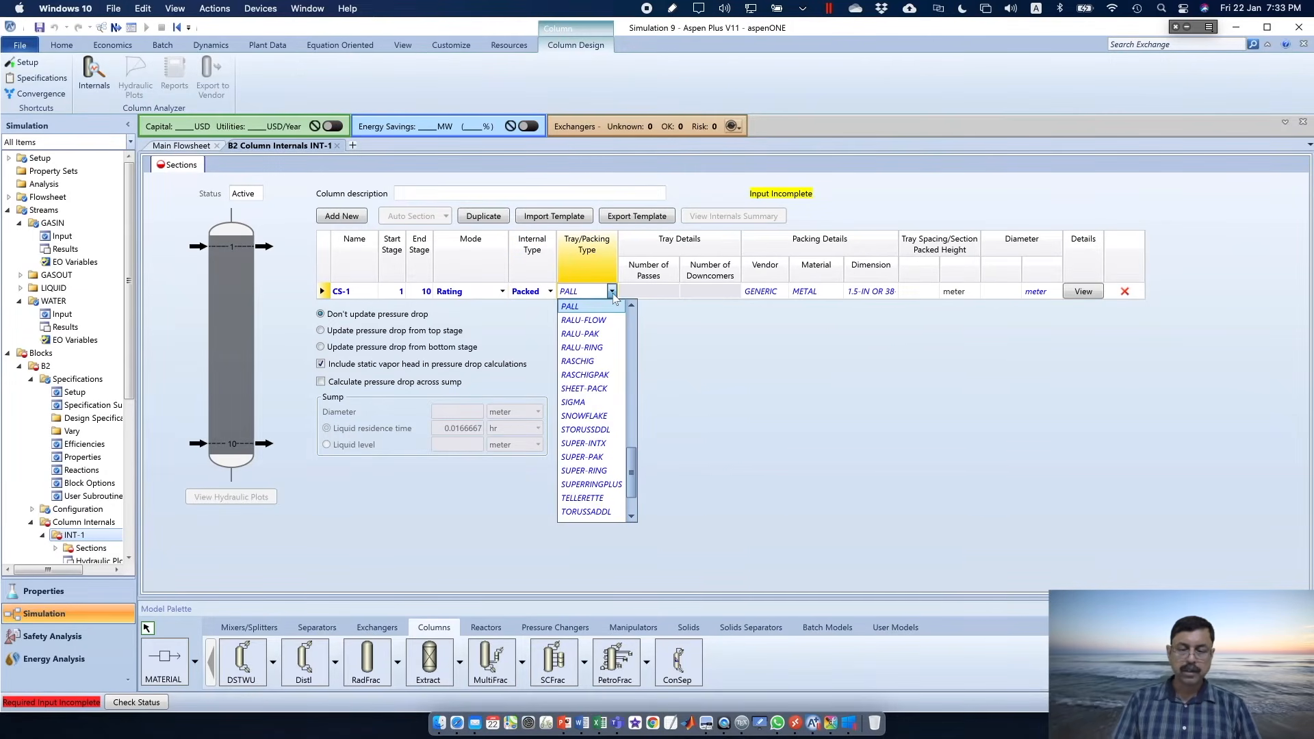
click(609, 363)
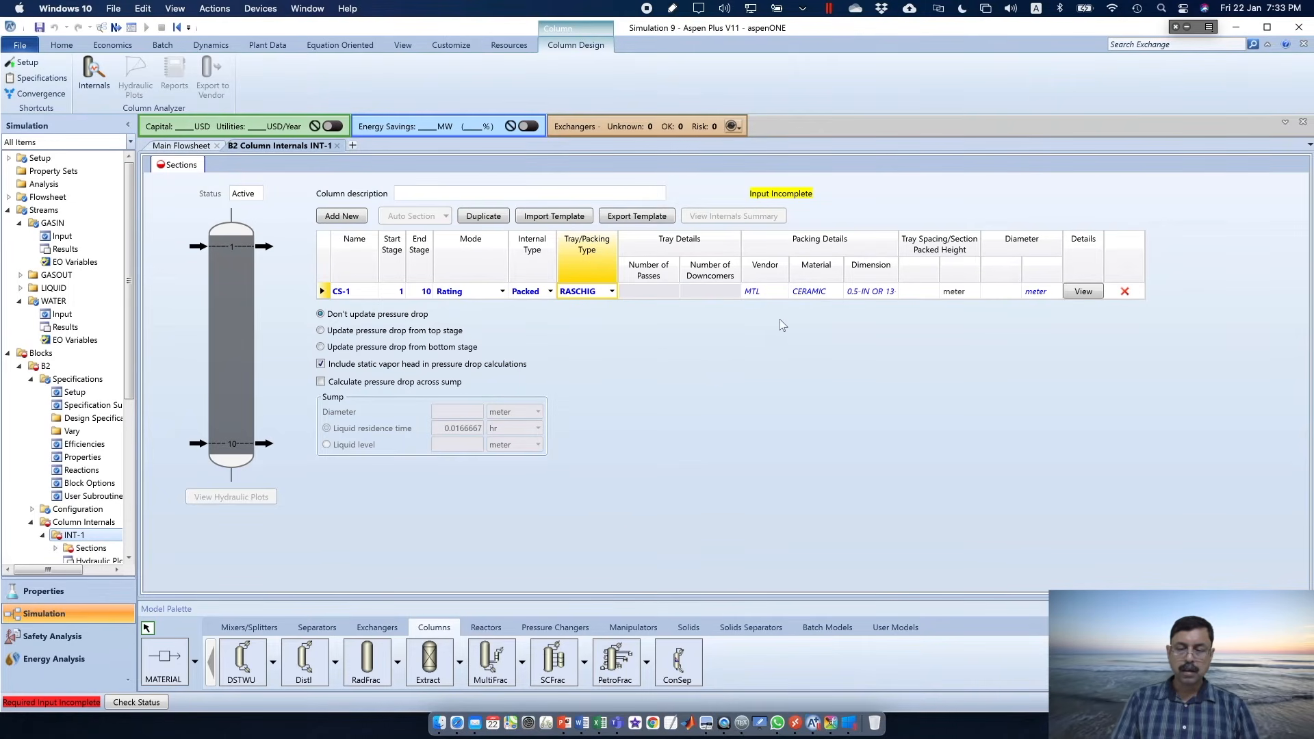
click(783, 292)
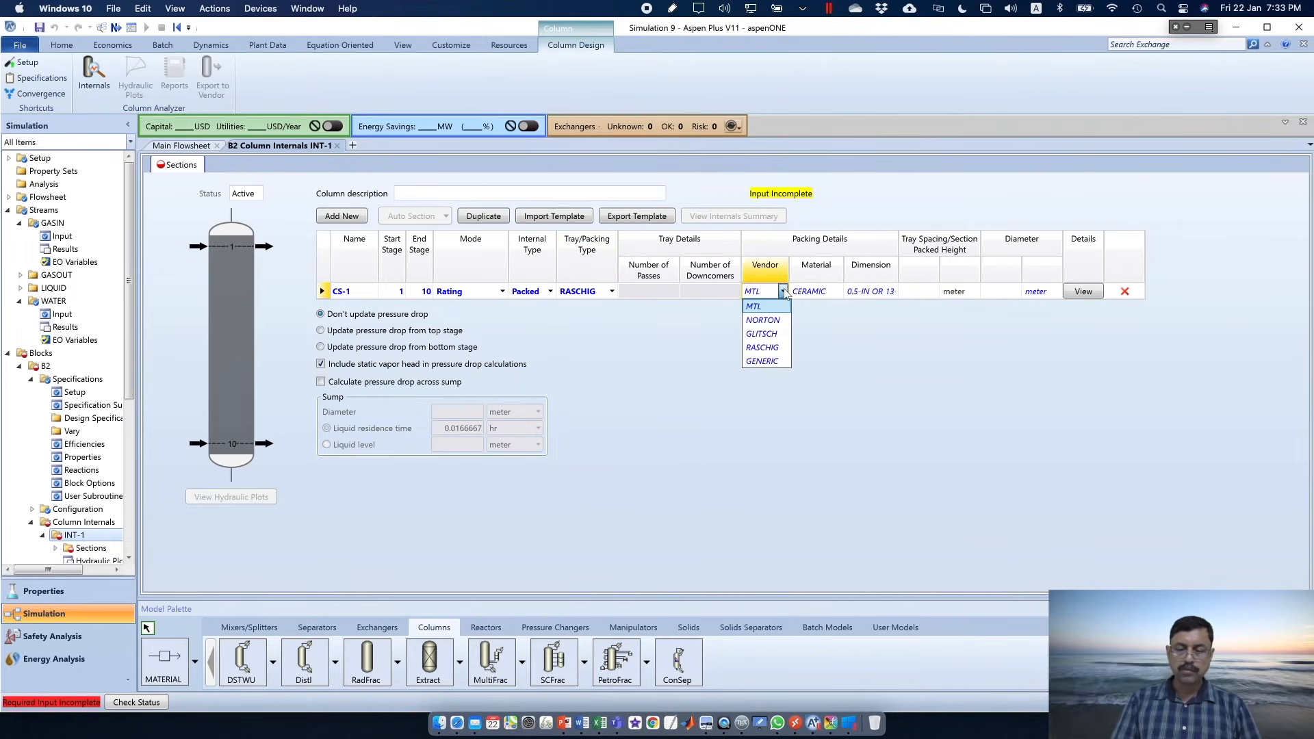
click(772, 360)
click(838, 292)
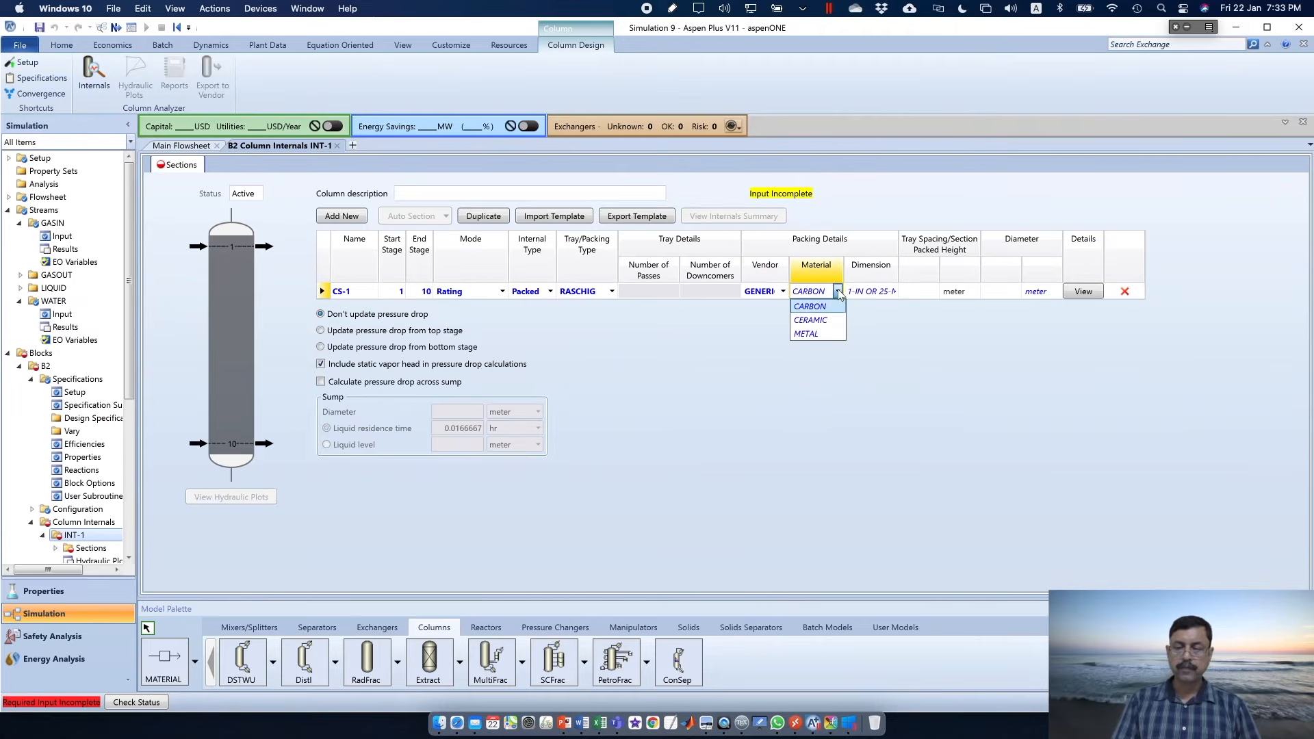
click(823, 319)
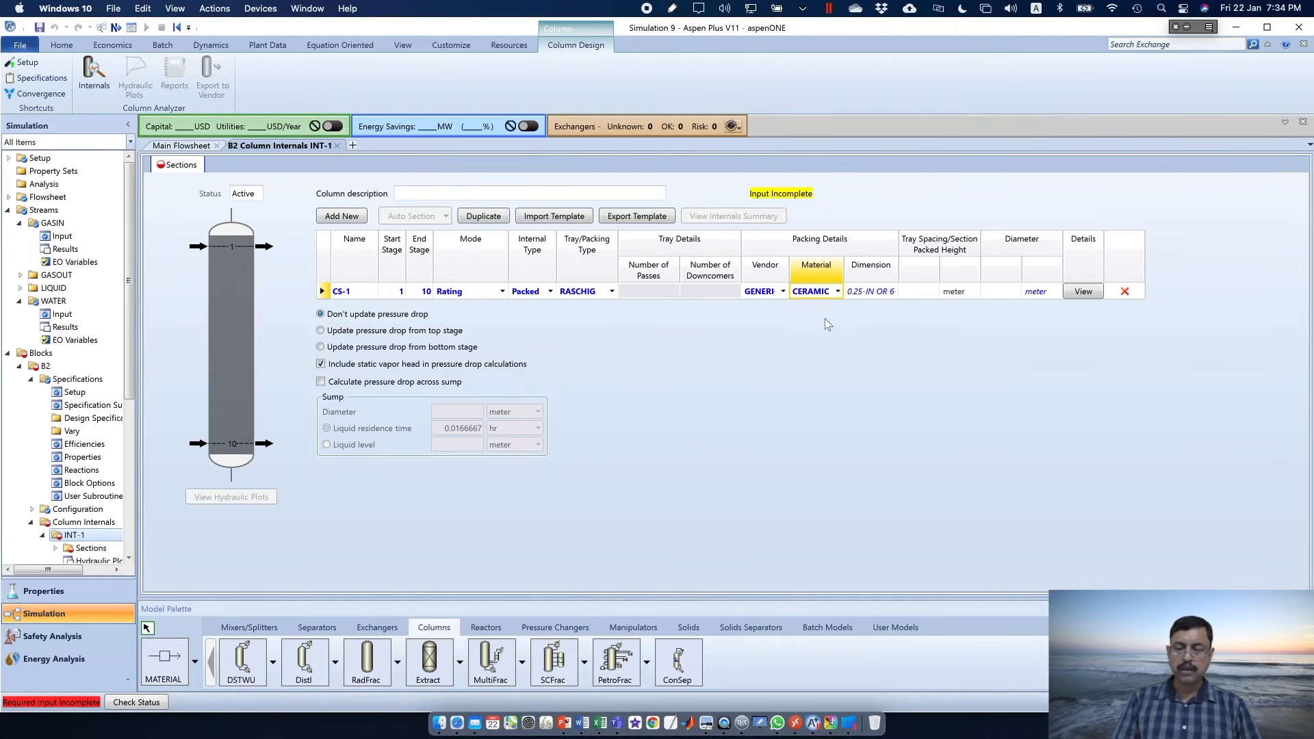
click(891, 292)
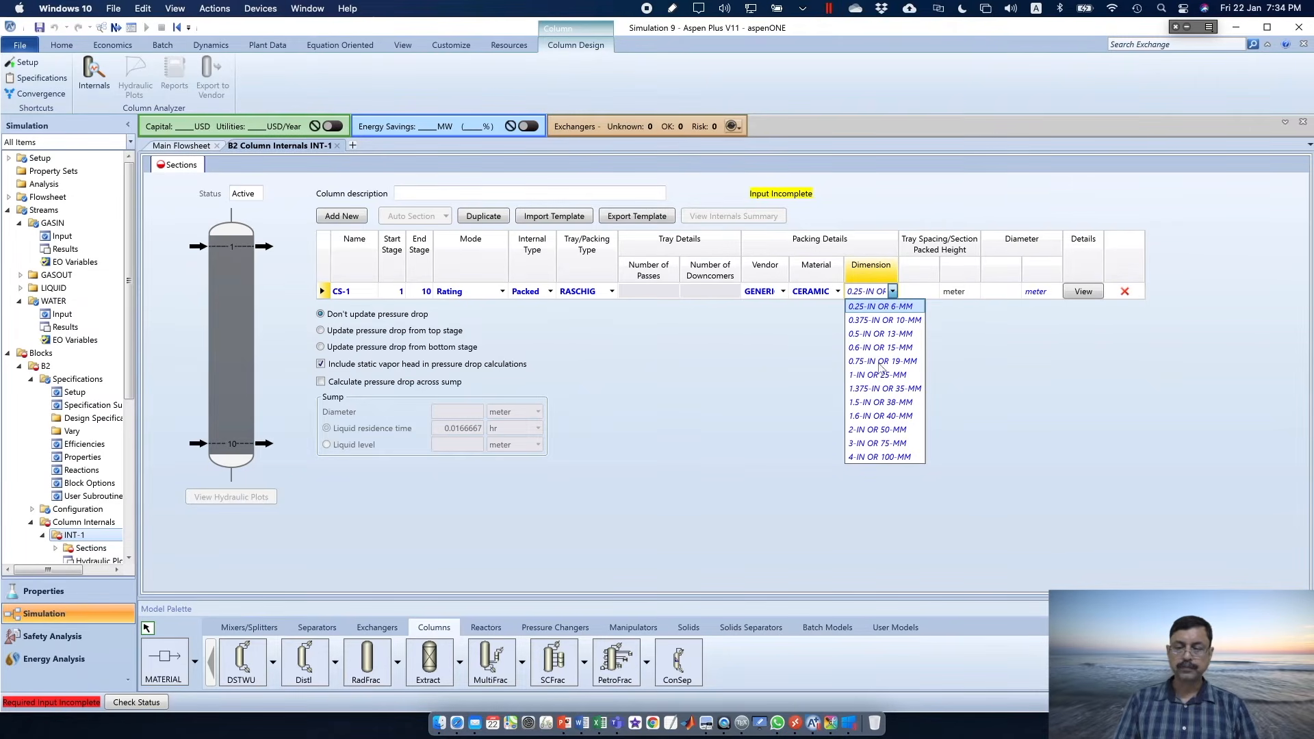
click(875, 402)
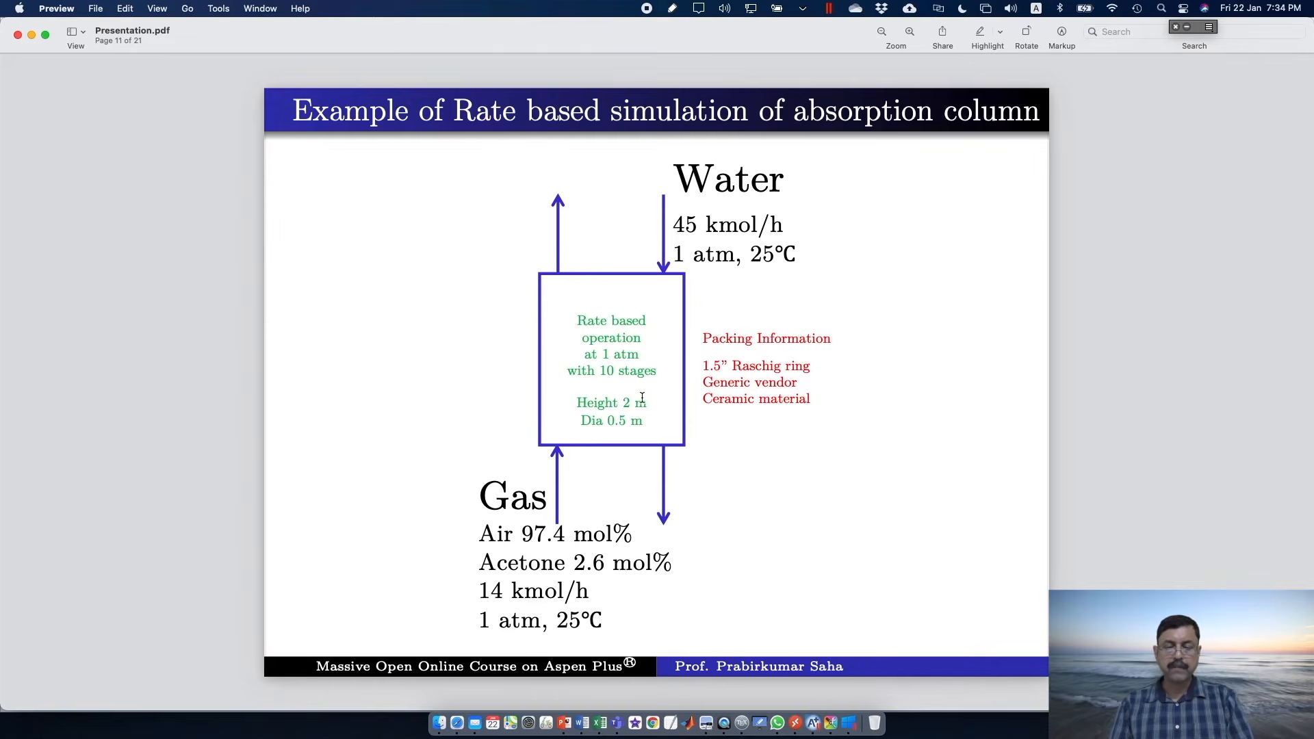
Set the section's packed height to 2 meter and its diameter to 0.5 meter
key(super+Tab)
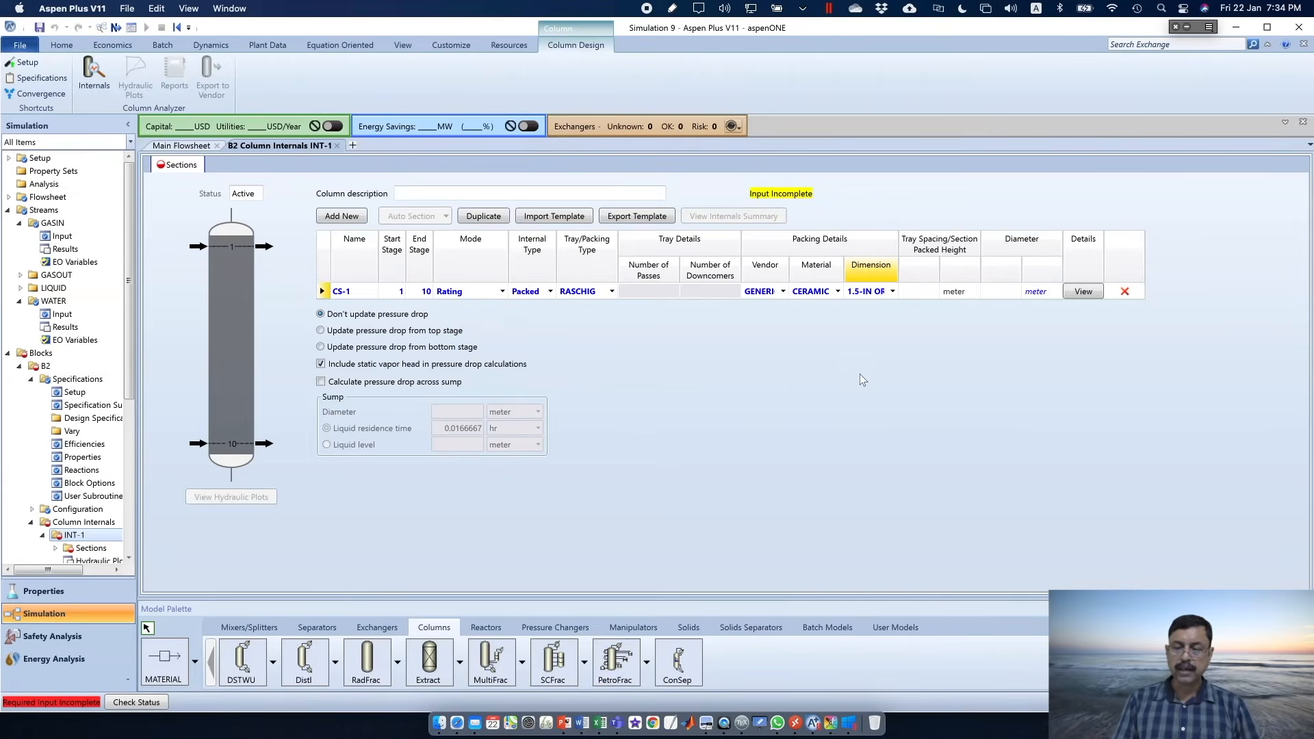
click(919, 293)
text(2)
click(1001, 293)
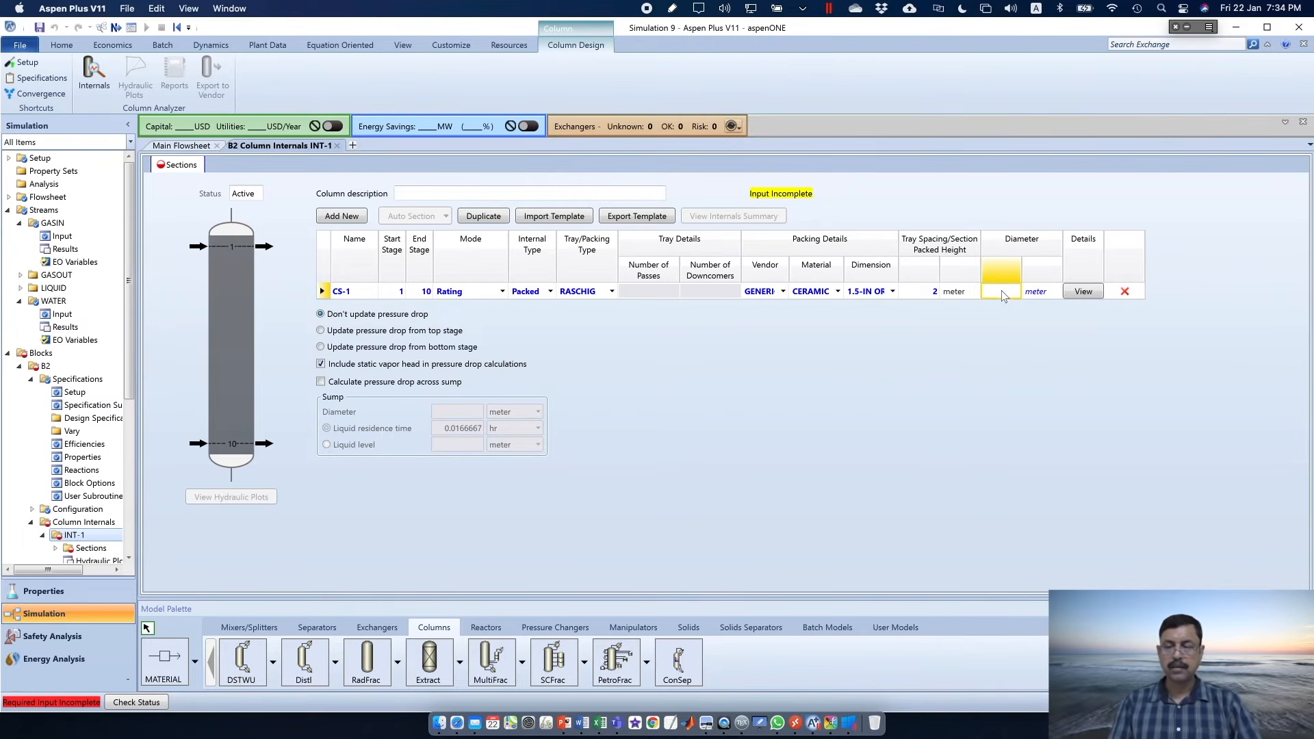
text(0.5)
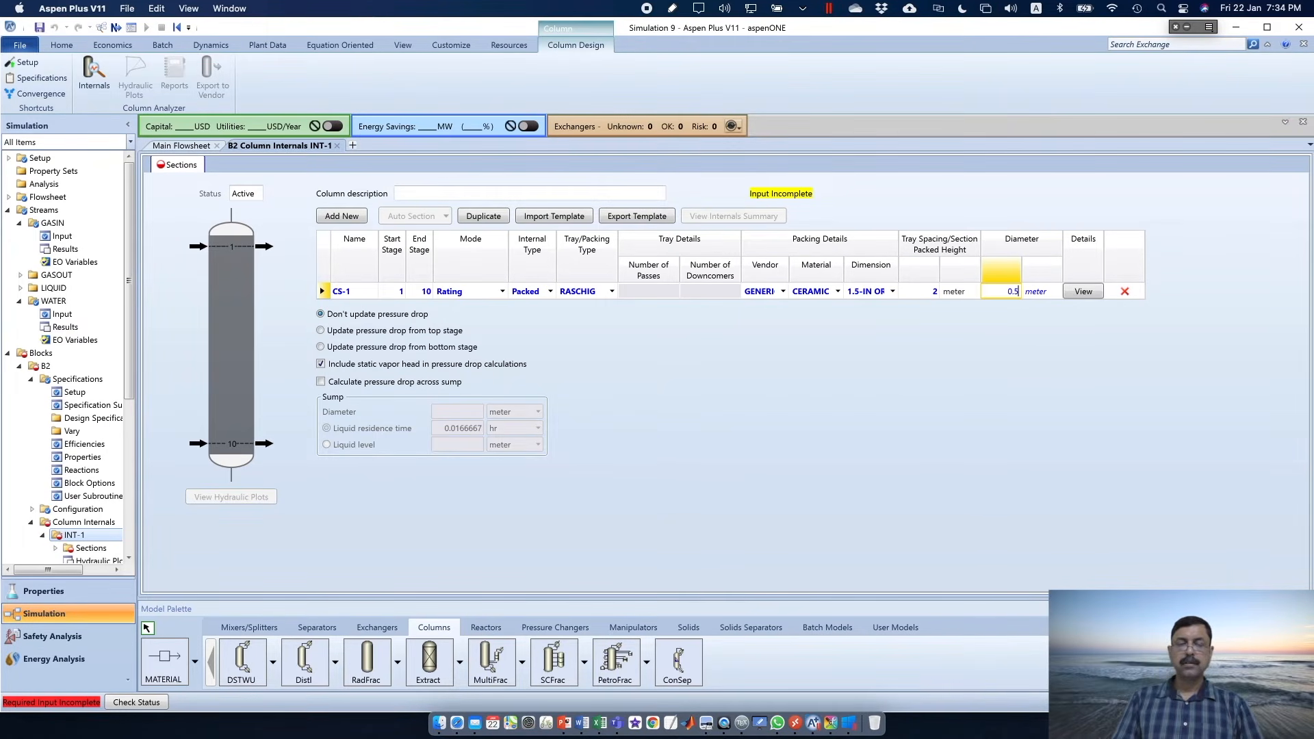
key(Return)
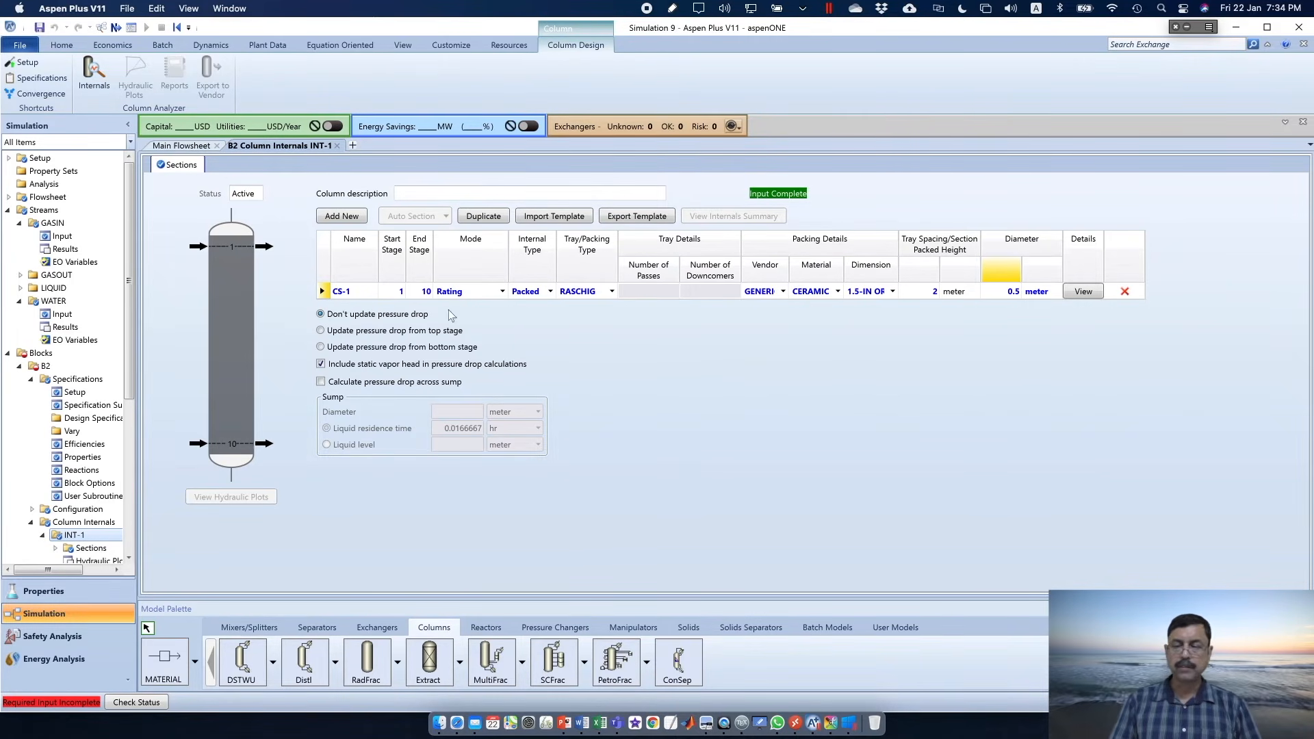
Enable rate-based calculation for the packed section in the Rate-based Setup of column B2
scroll(125, 396, down, 3)
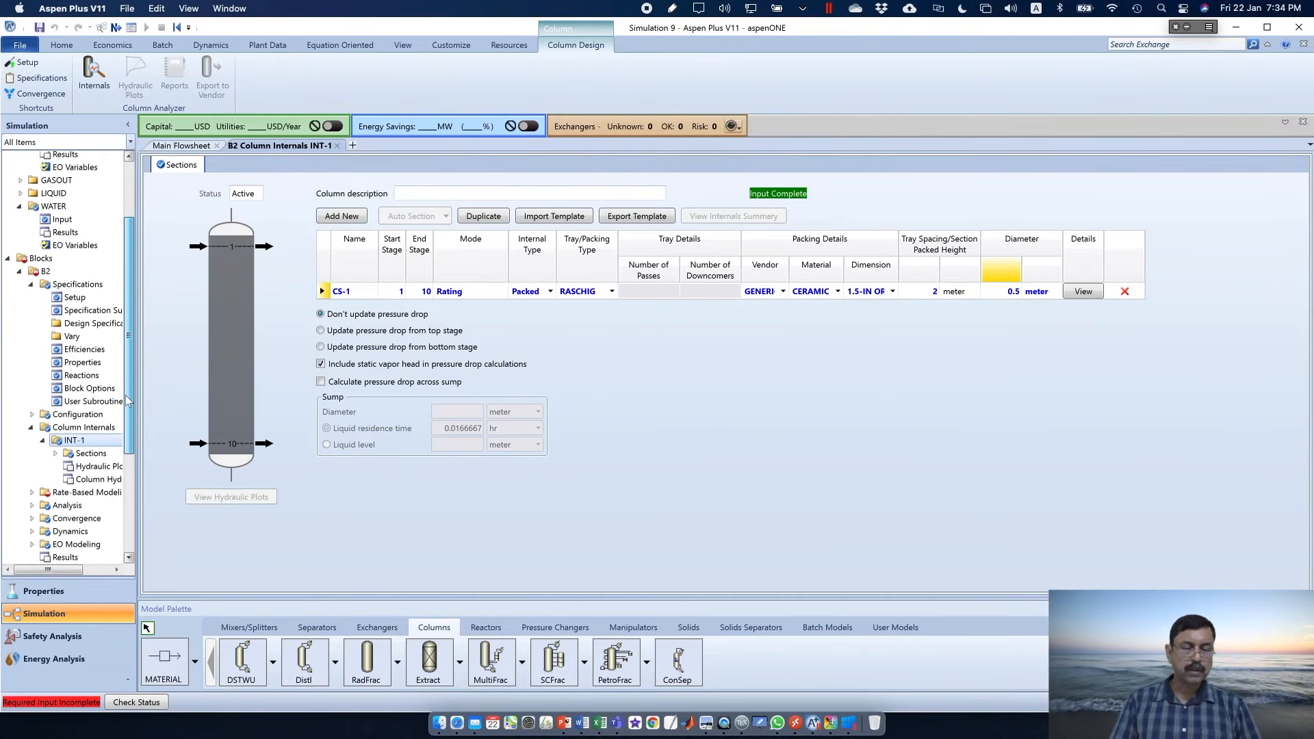
click(31, 492)
click(75, 505)
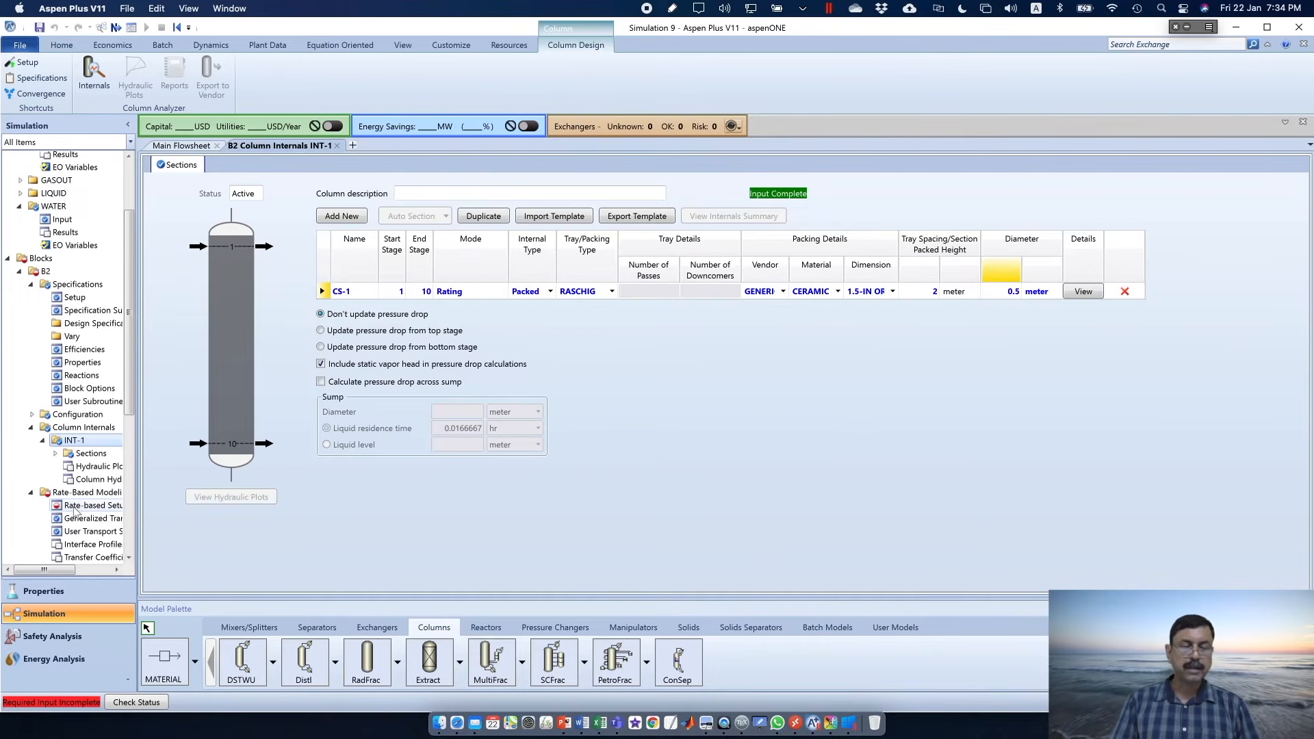
click(236, 165)
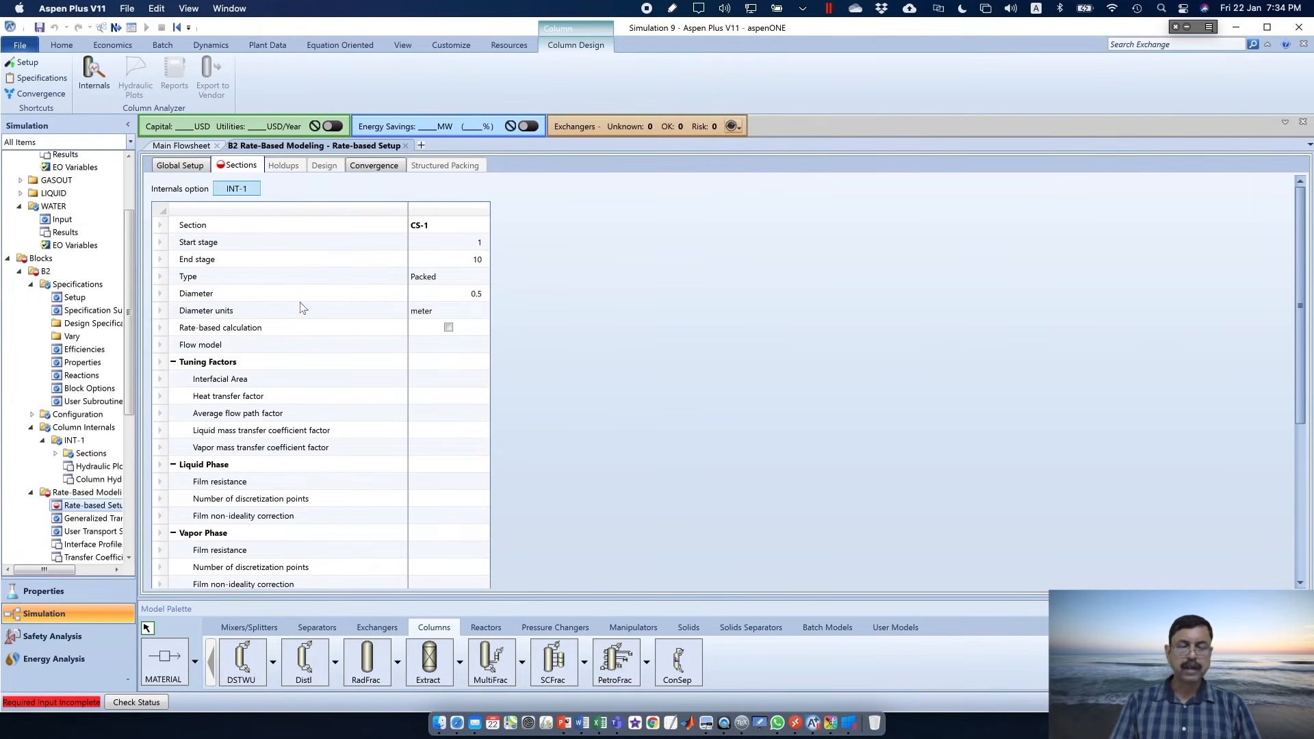
click(447, 328)
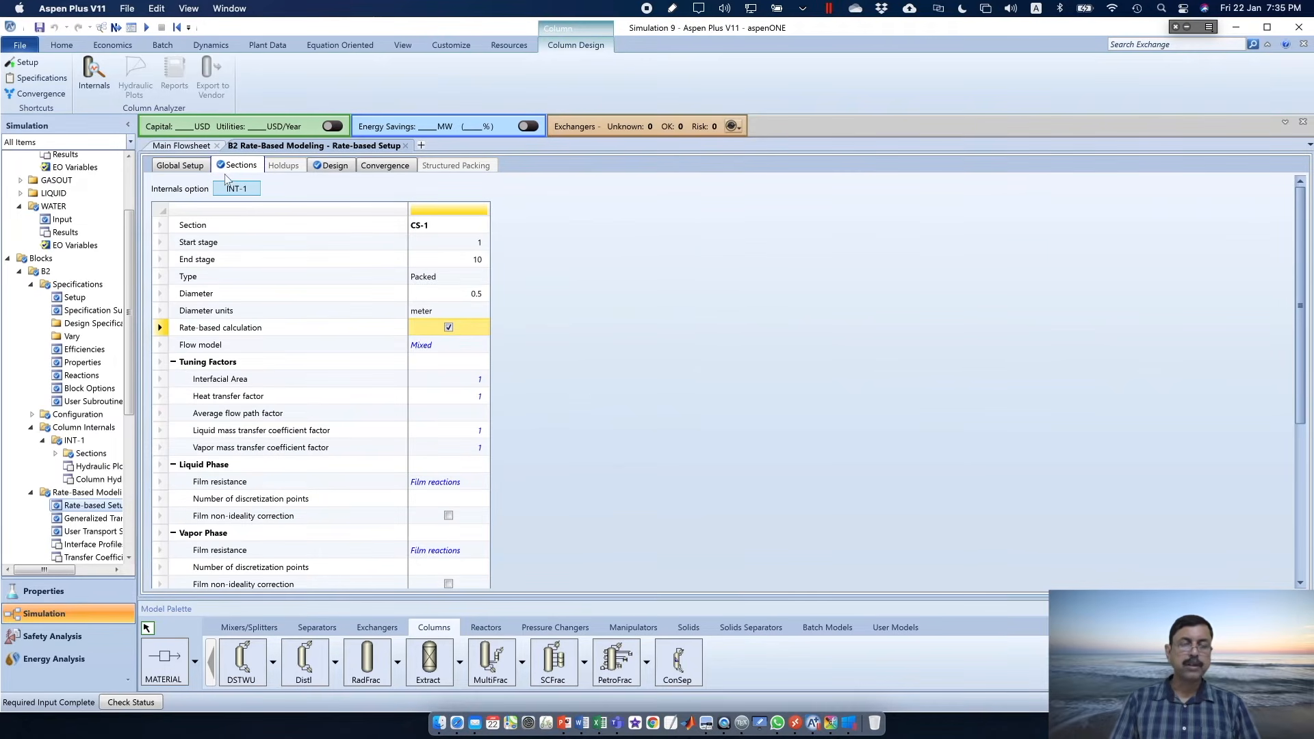
Run the simulation and open the stream results of column B2
click(146, 26)
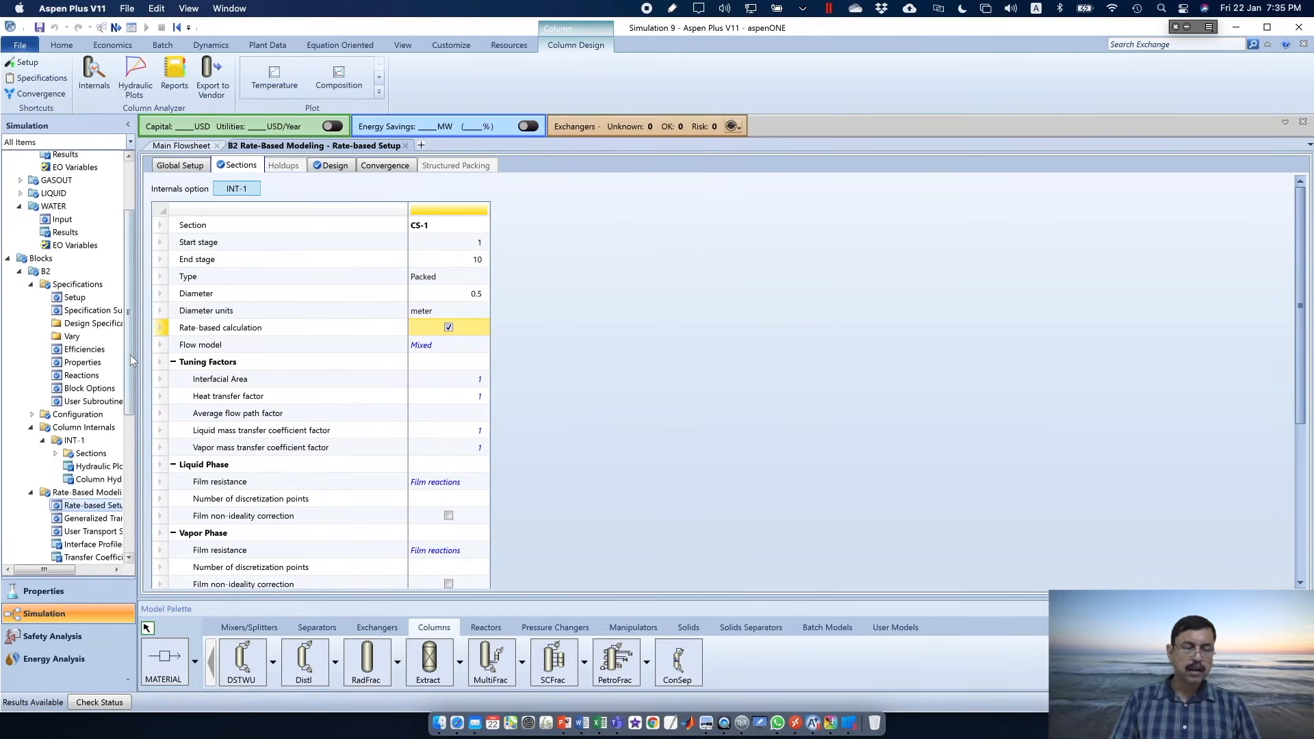
drag(129, 355, 127, 464)
click(82, 470)
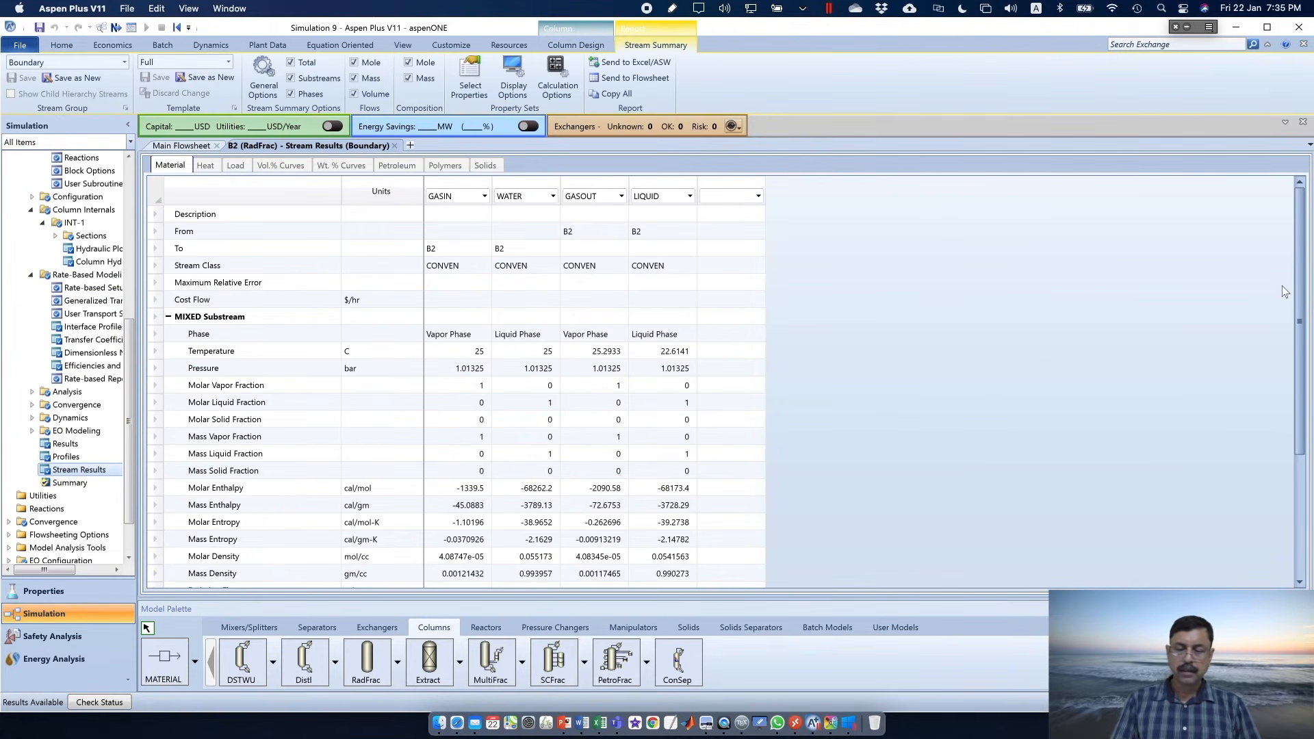
Examine the component mole flows, mole fractions and mass flows of the inlet and outlet streams of column B2
drag(1300, 320, 1302, 425)
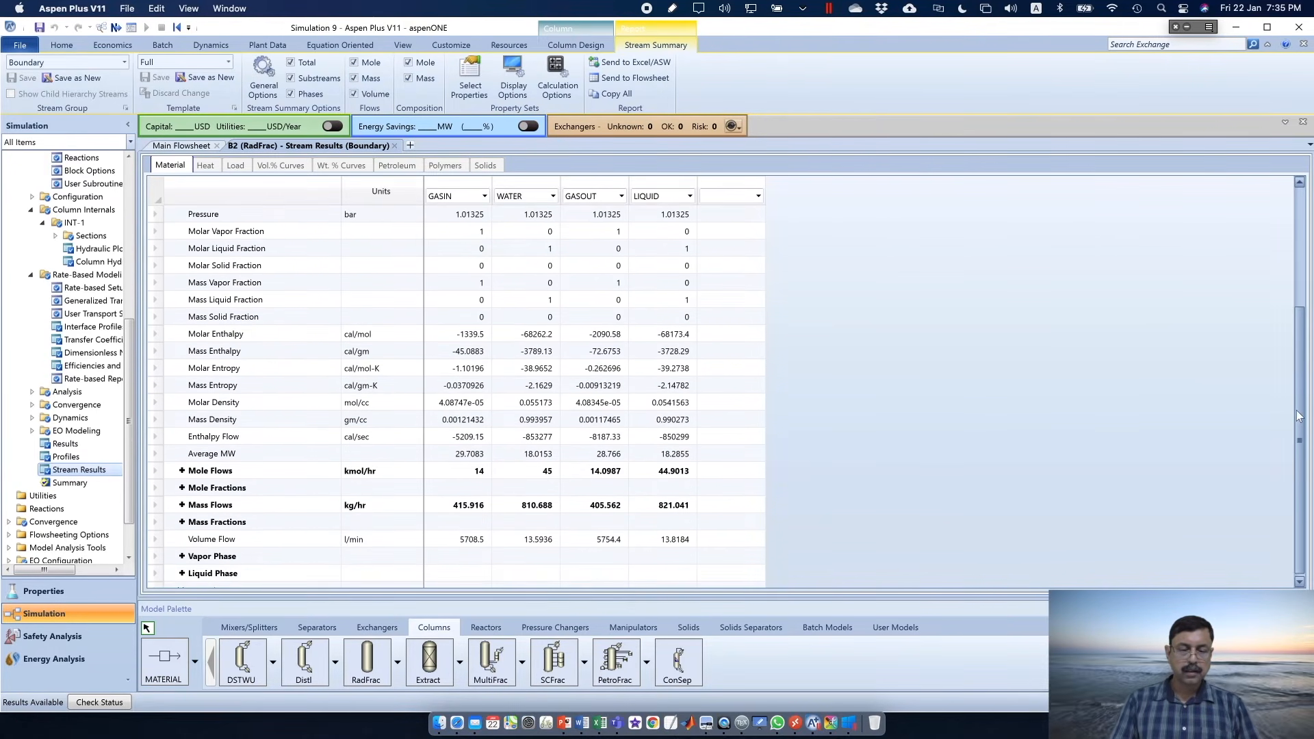
click(181, 471)
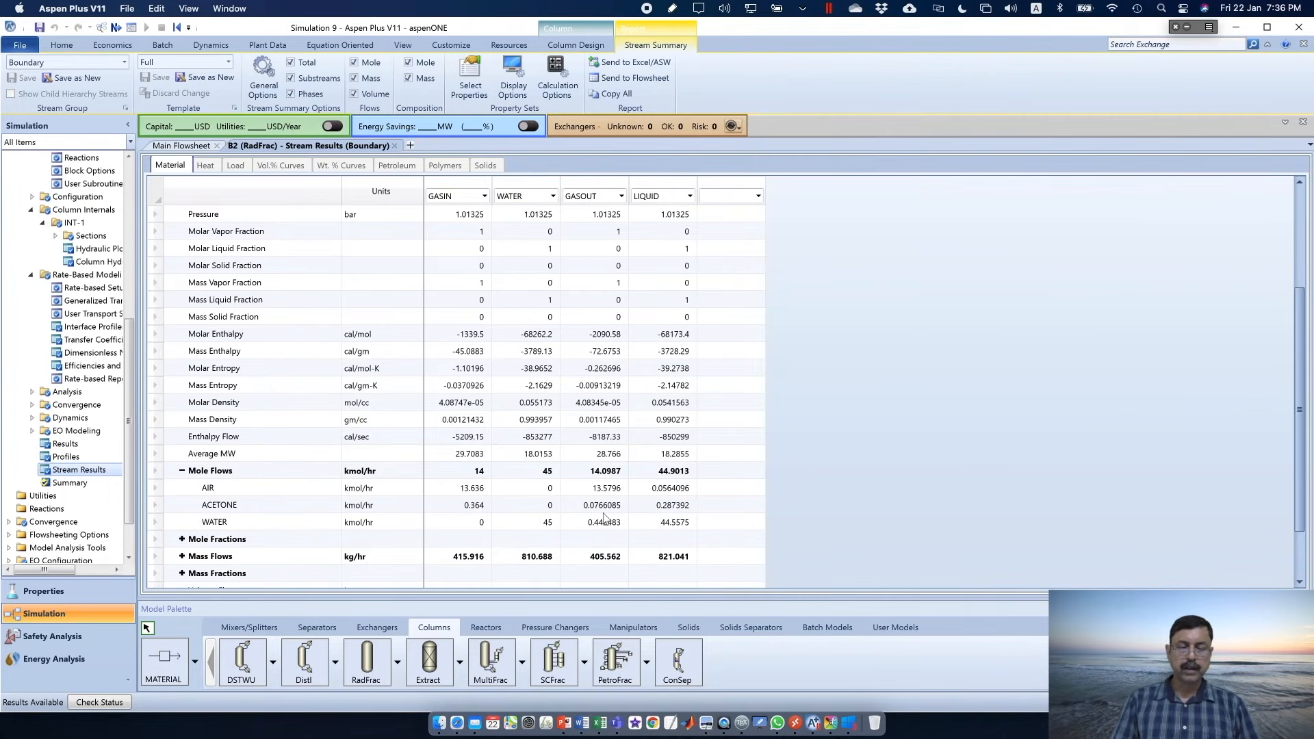
click(182, 539)
scroll(612, 518, down, 2)
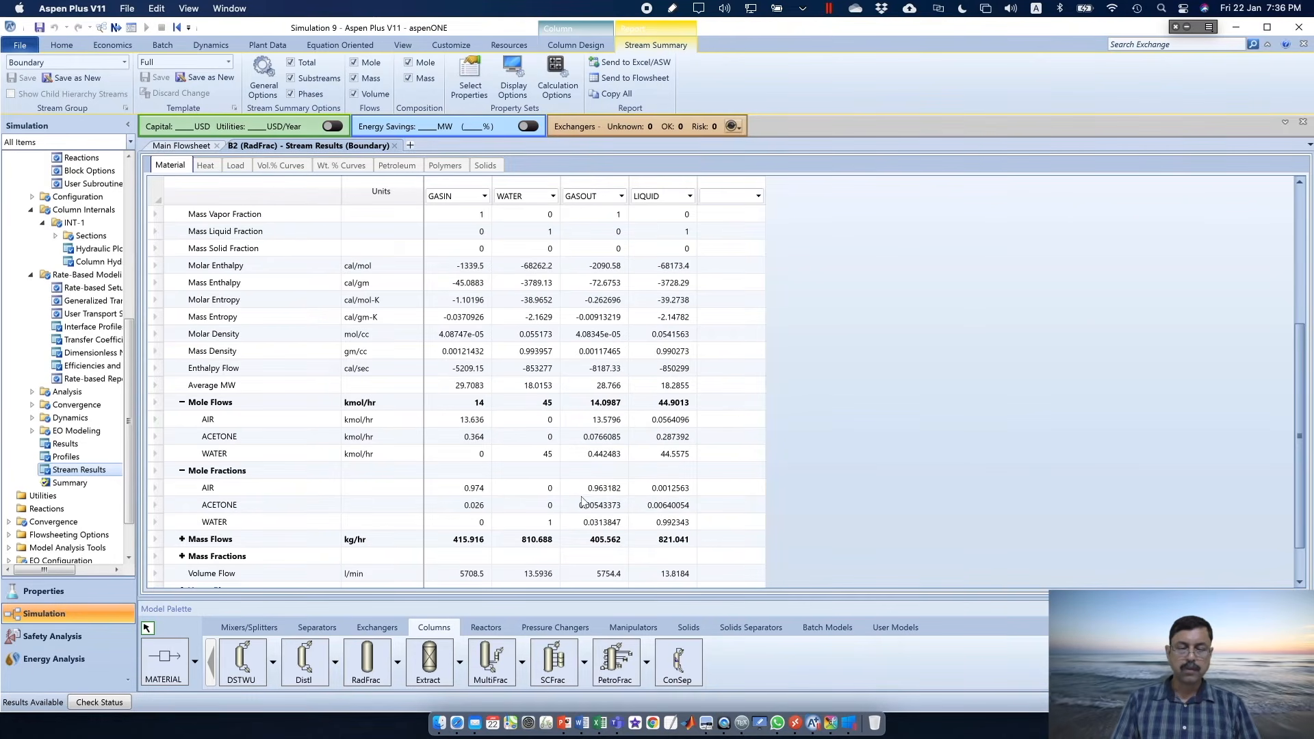
click(745, 492)
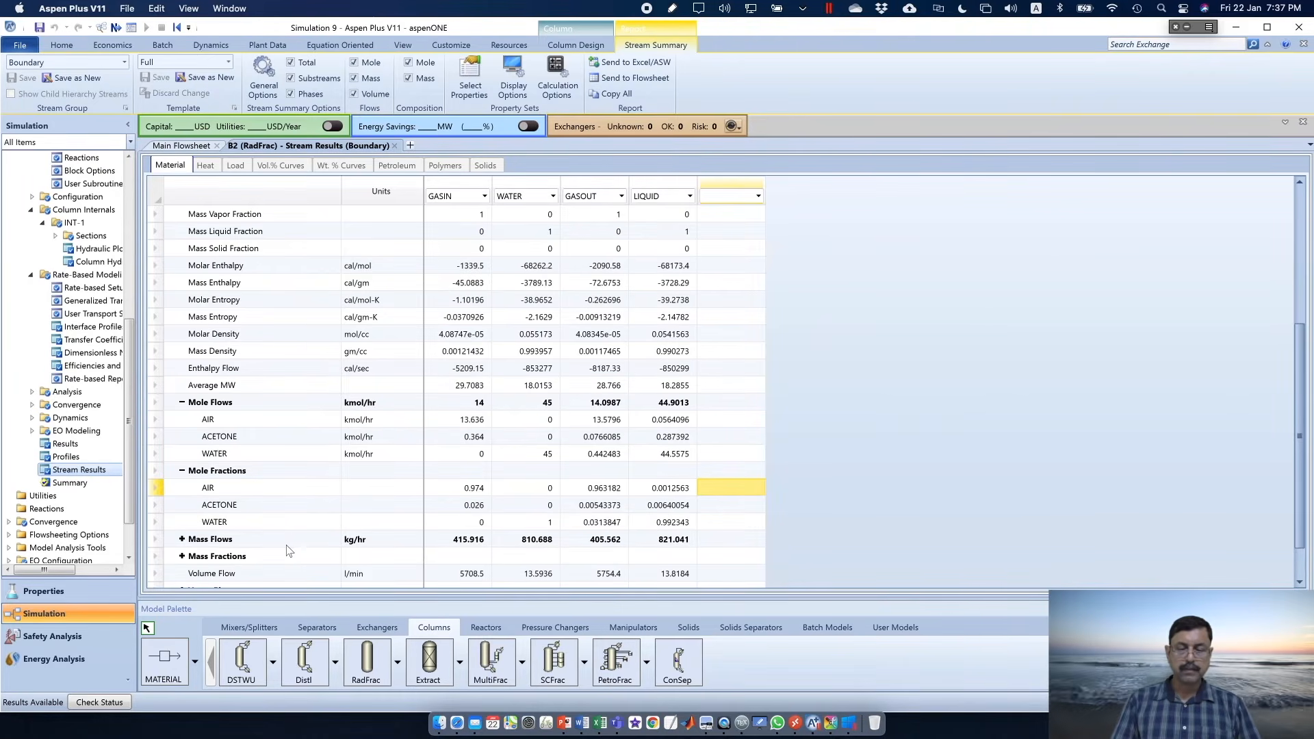
click(182, 539)
scroll(1306, 463, down, 2)
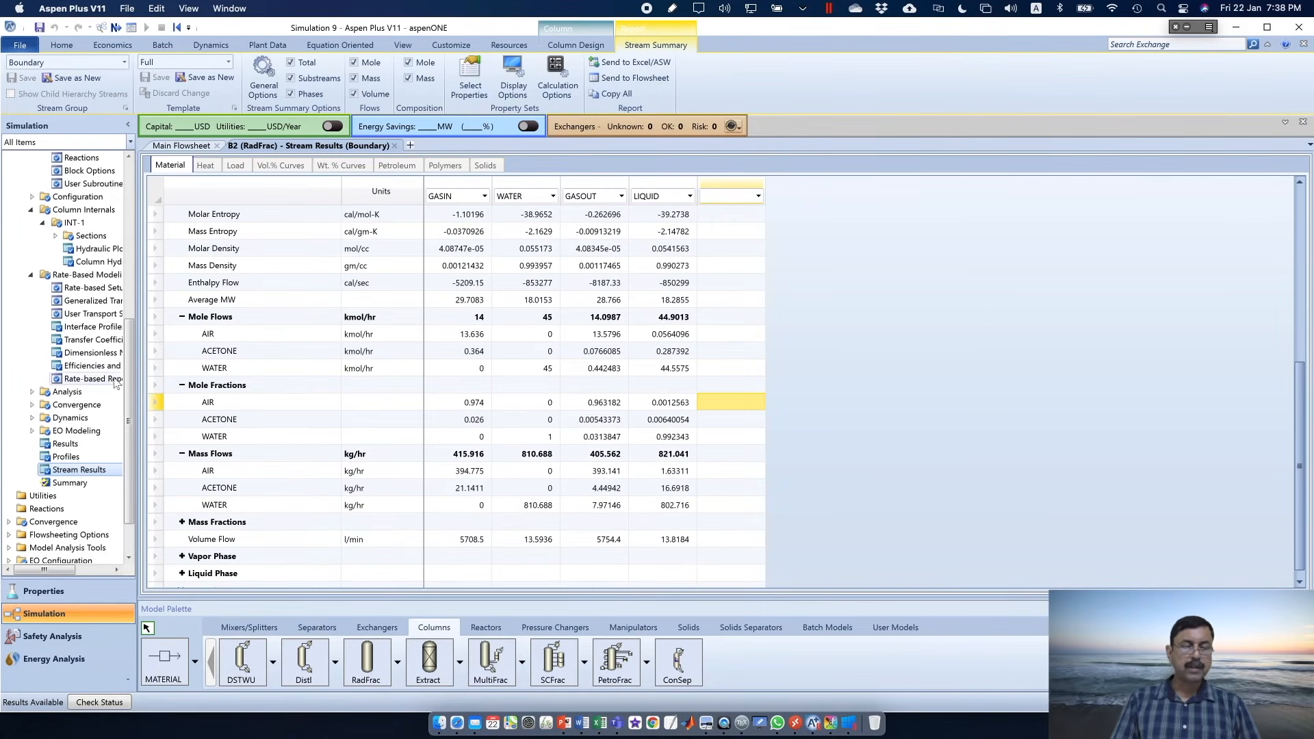
Examine the hydraulic plots of the INT-1 internals for all stages, with the plot legend displayed
drag(129, 385, 129, 335)
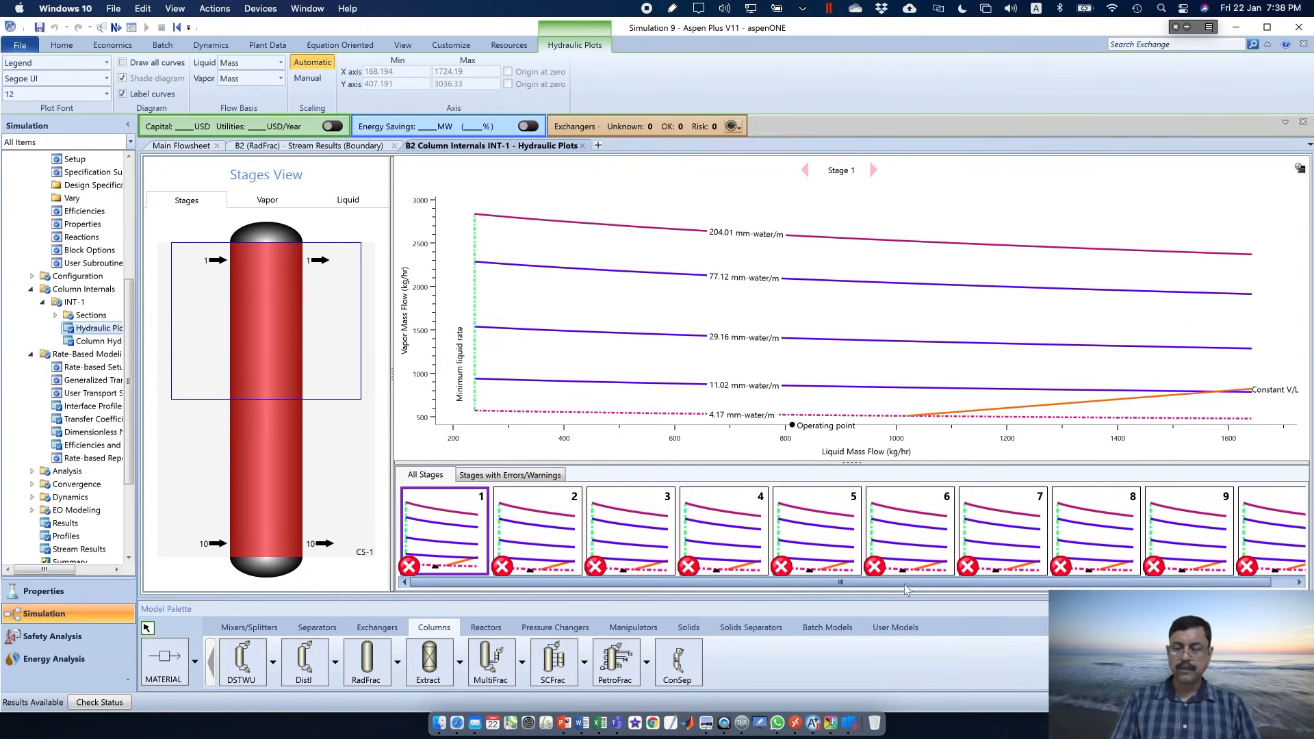
click(1299, 583)
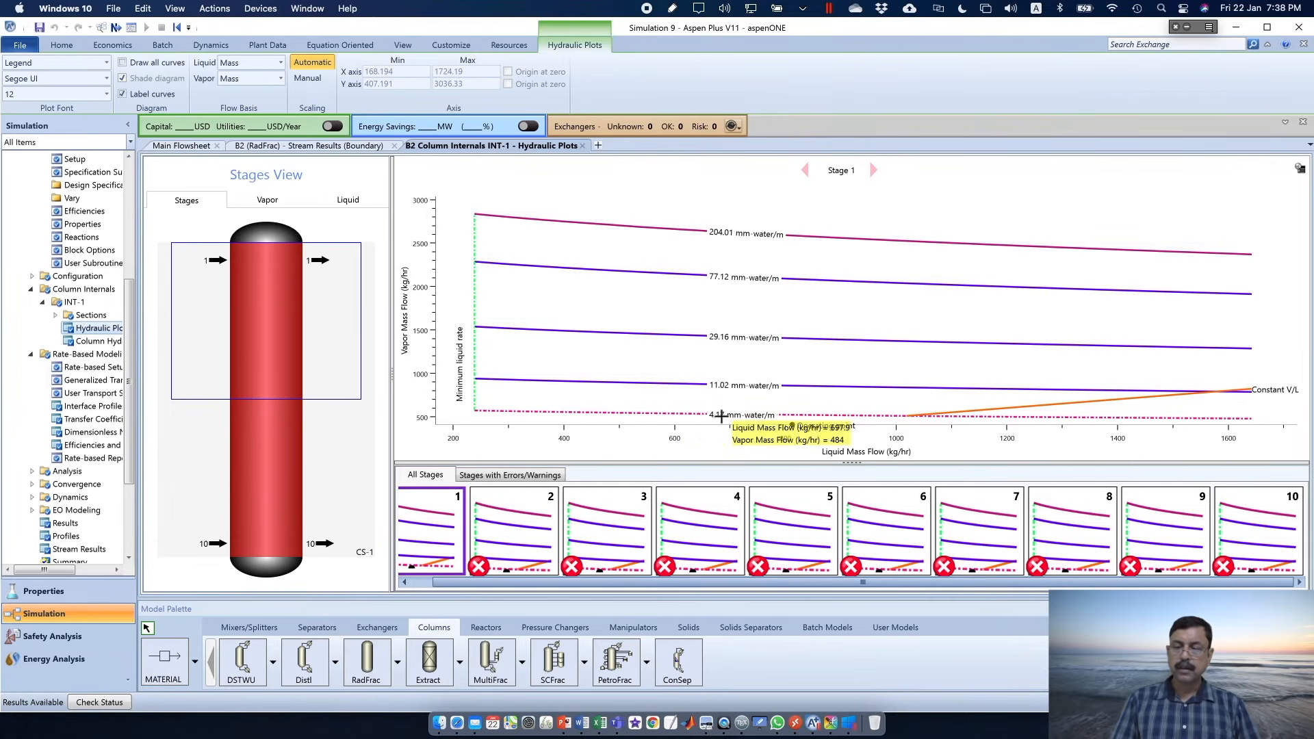
click(1300, 169)
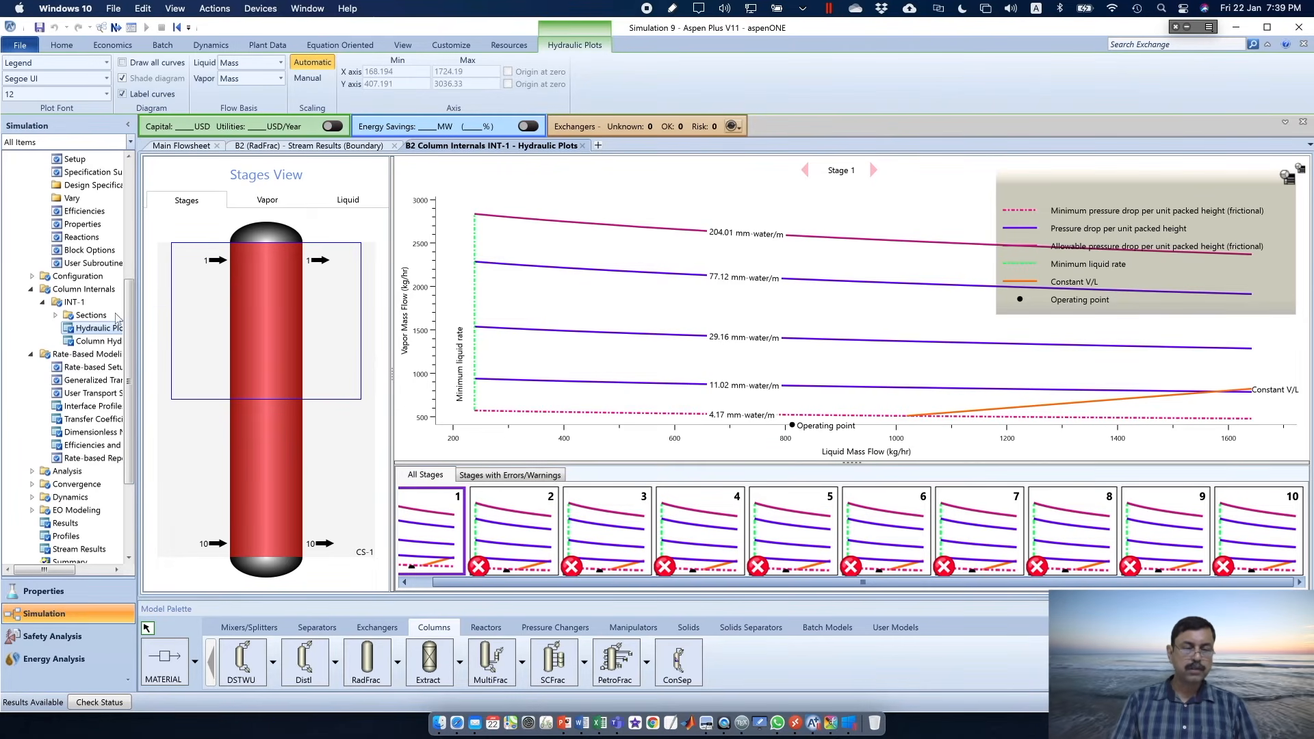
Set the diameter of packed section CS-1 in the INT-1 column internals to 0.49 meter
scroll(128, 309, up, 2)
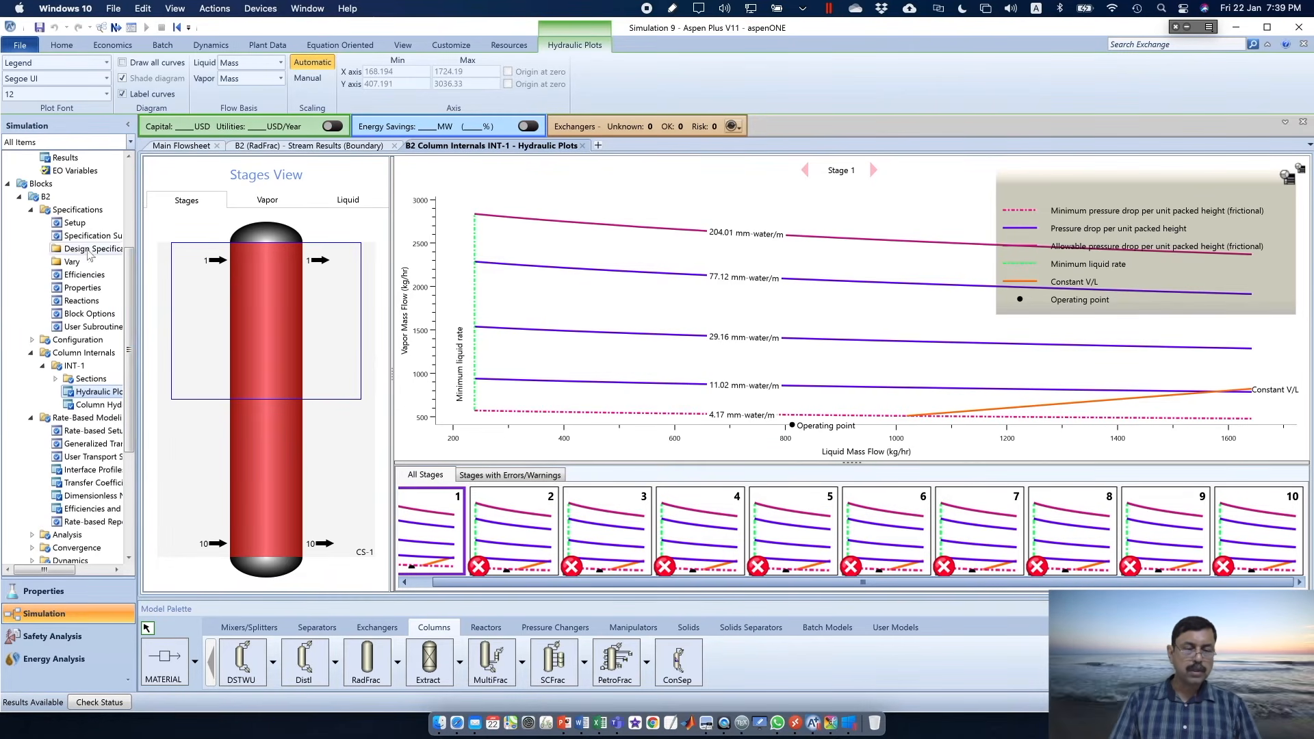
click(90, 380)
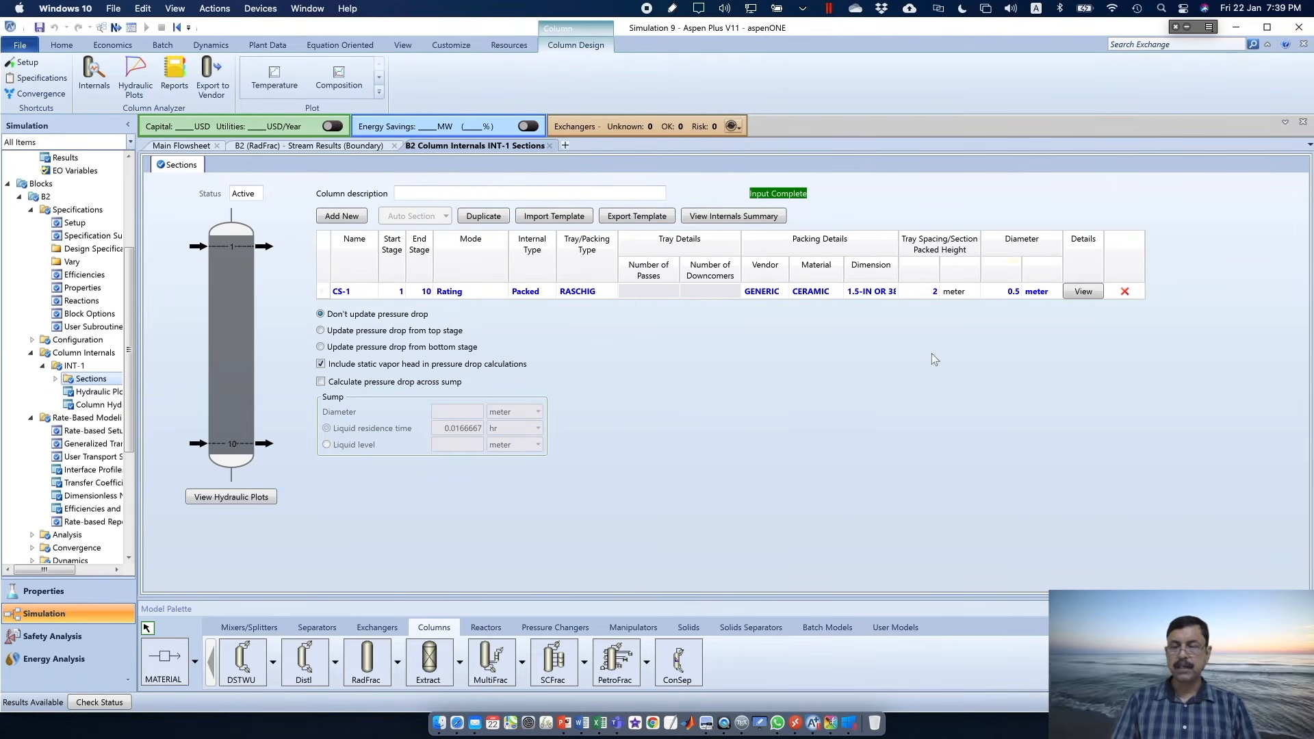
click(1015, 293)
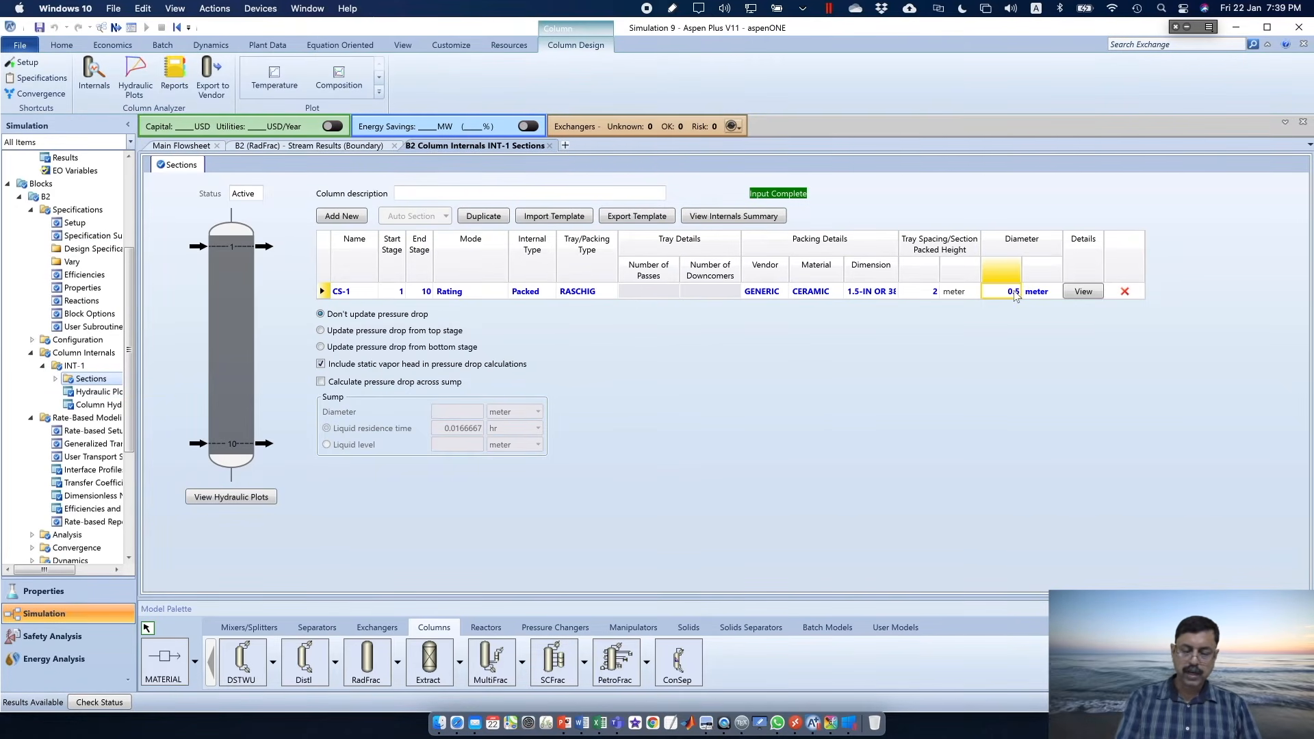
text(0.49)
click(1043, 298)
click(1057, 340)
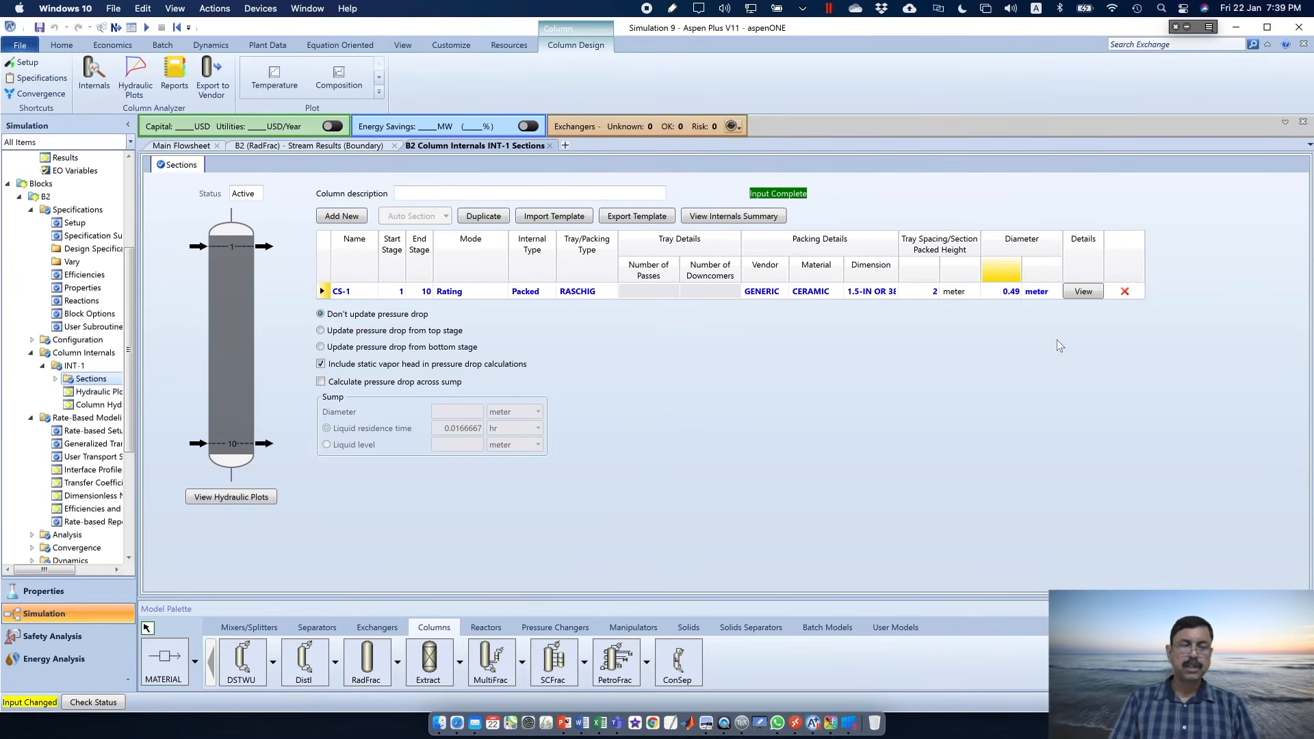
Check the INT-1 hydraulic plots and the stage 1 operating point against the diameter of section CS-1
click(105, 394)
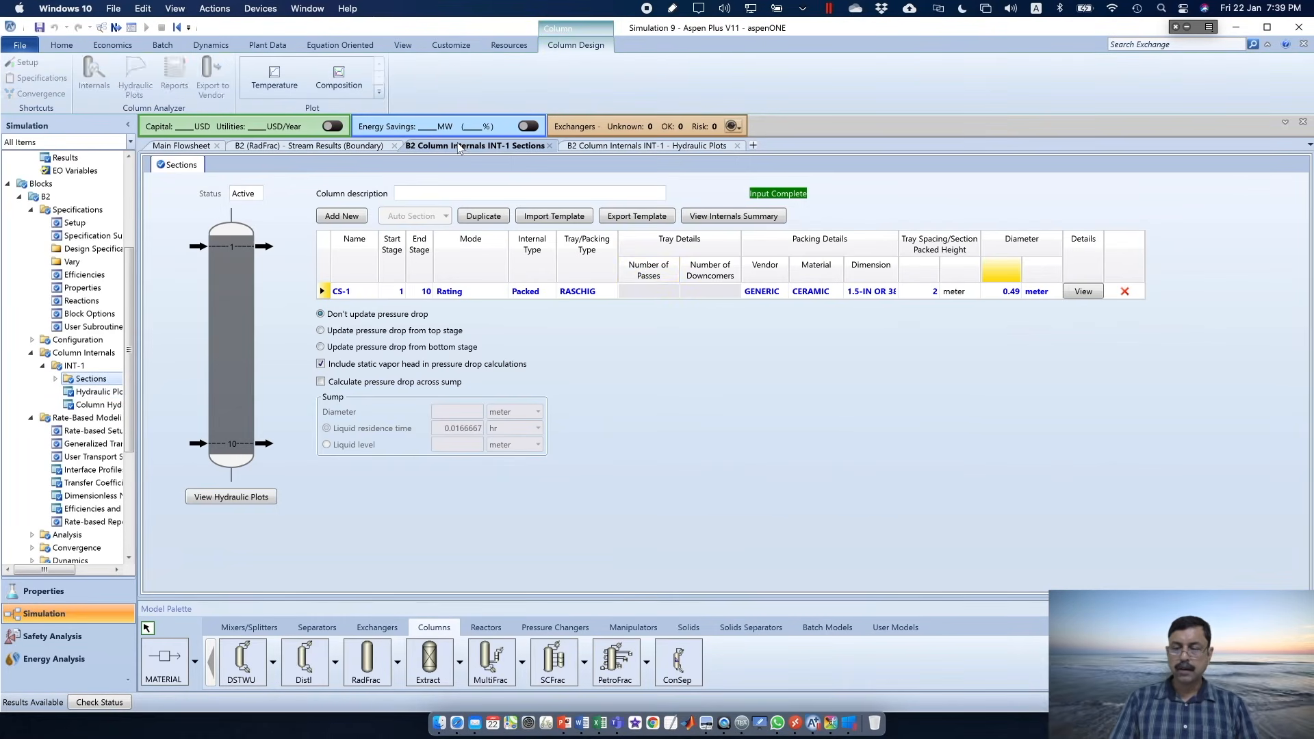
click(458, 147)
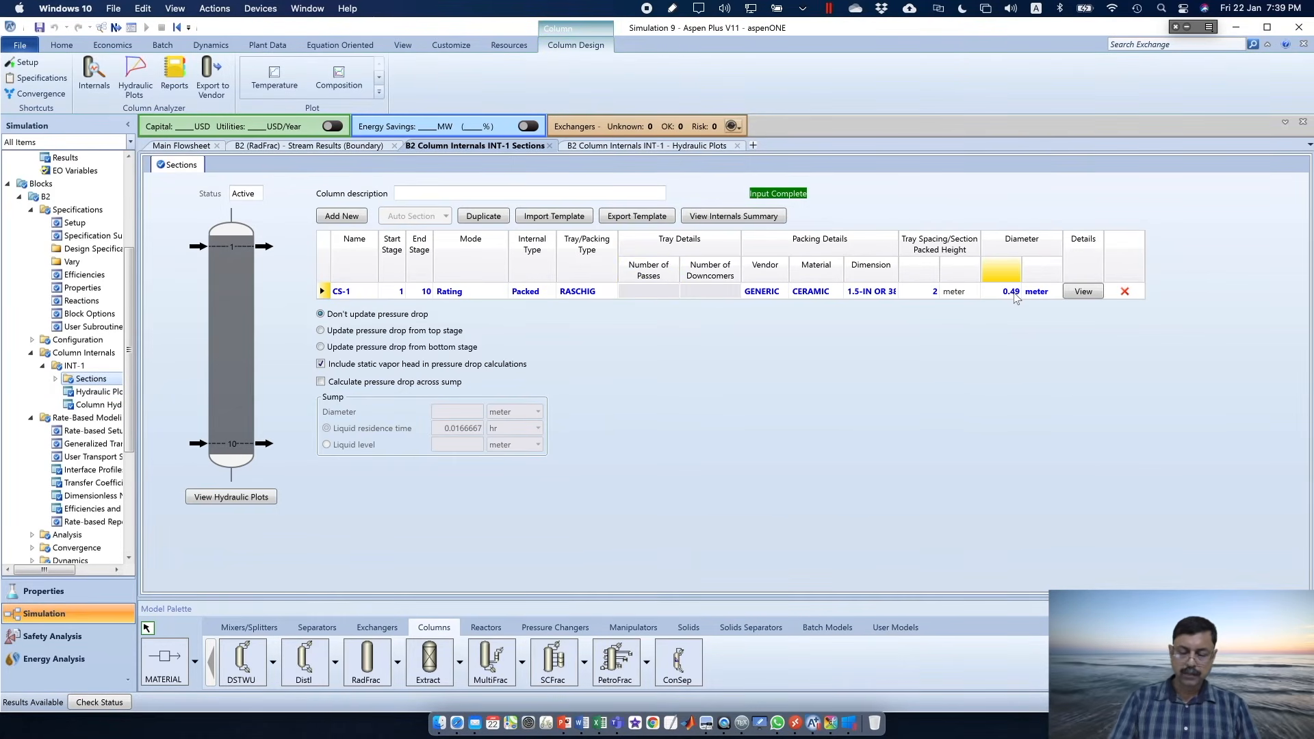
click(593, 146)
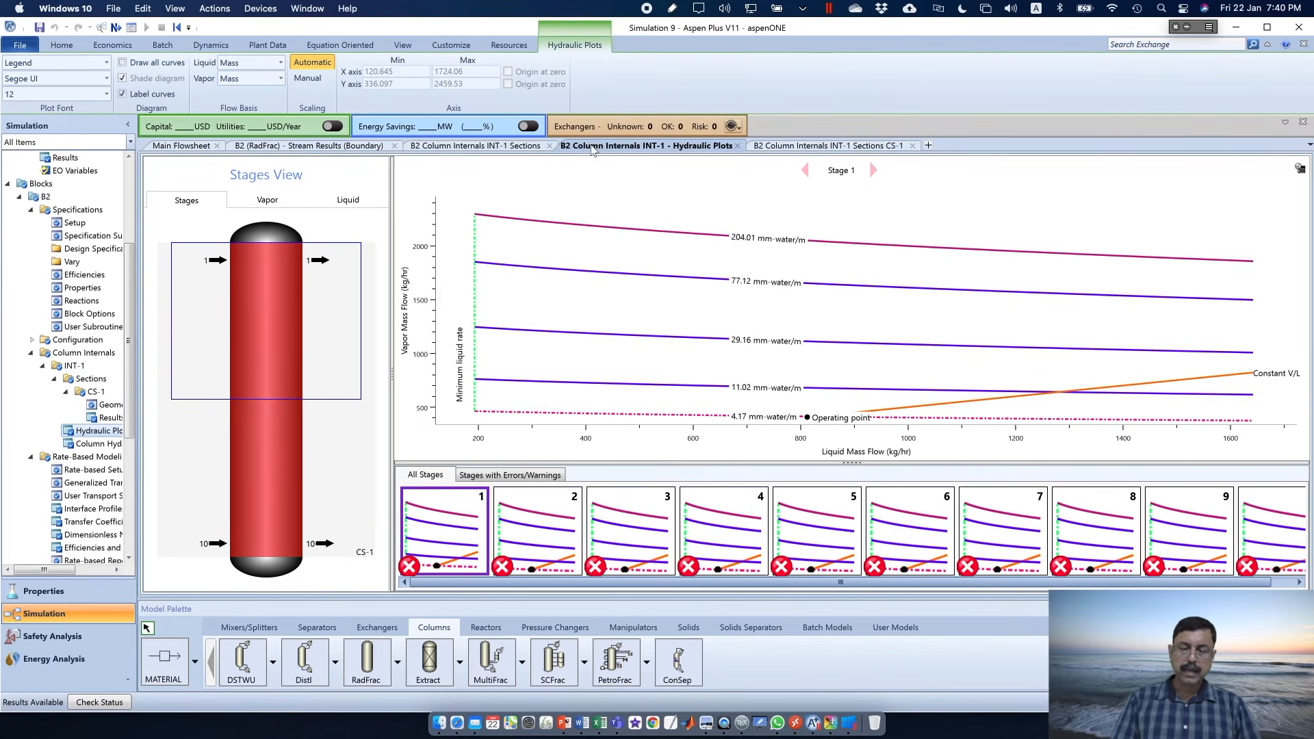
mouse_move(808, 424)
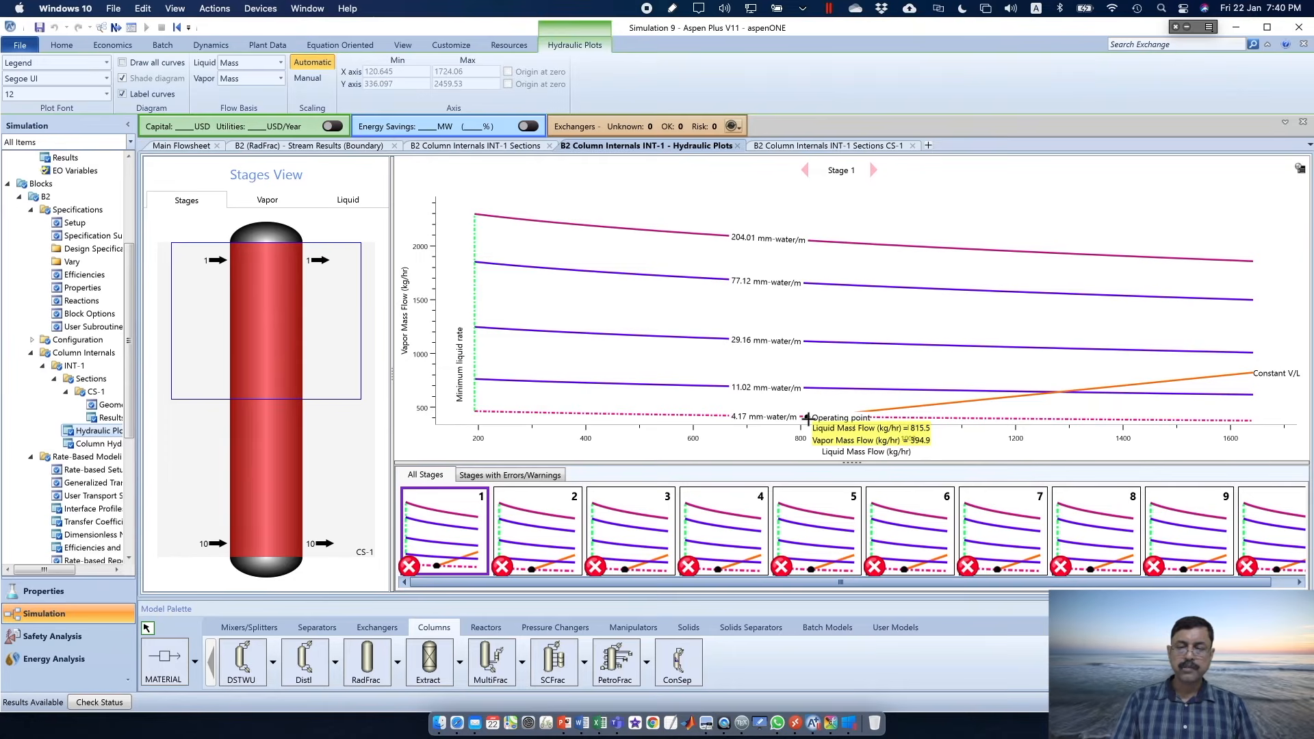
click(799, 148)
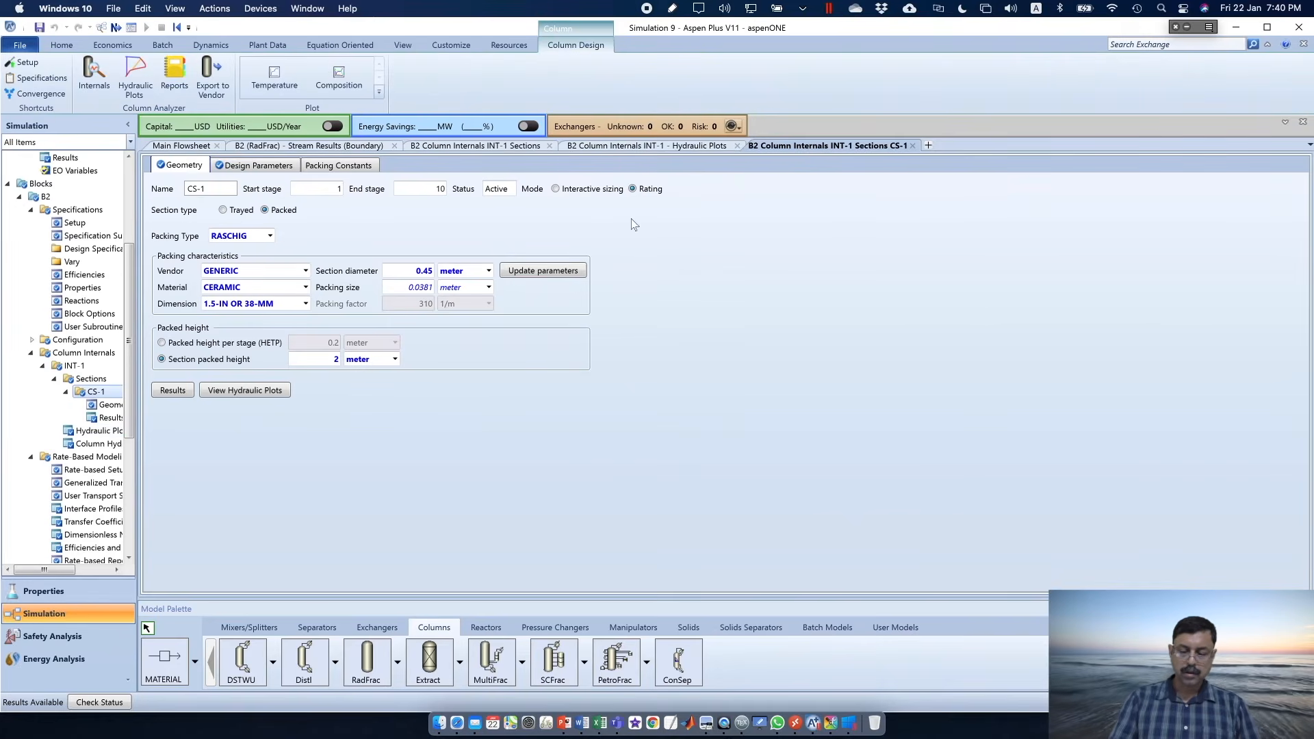
click(617, 147)
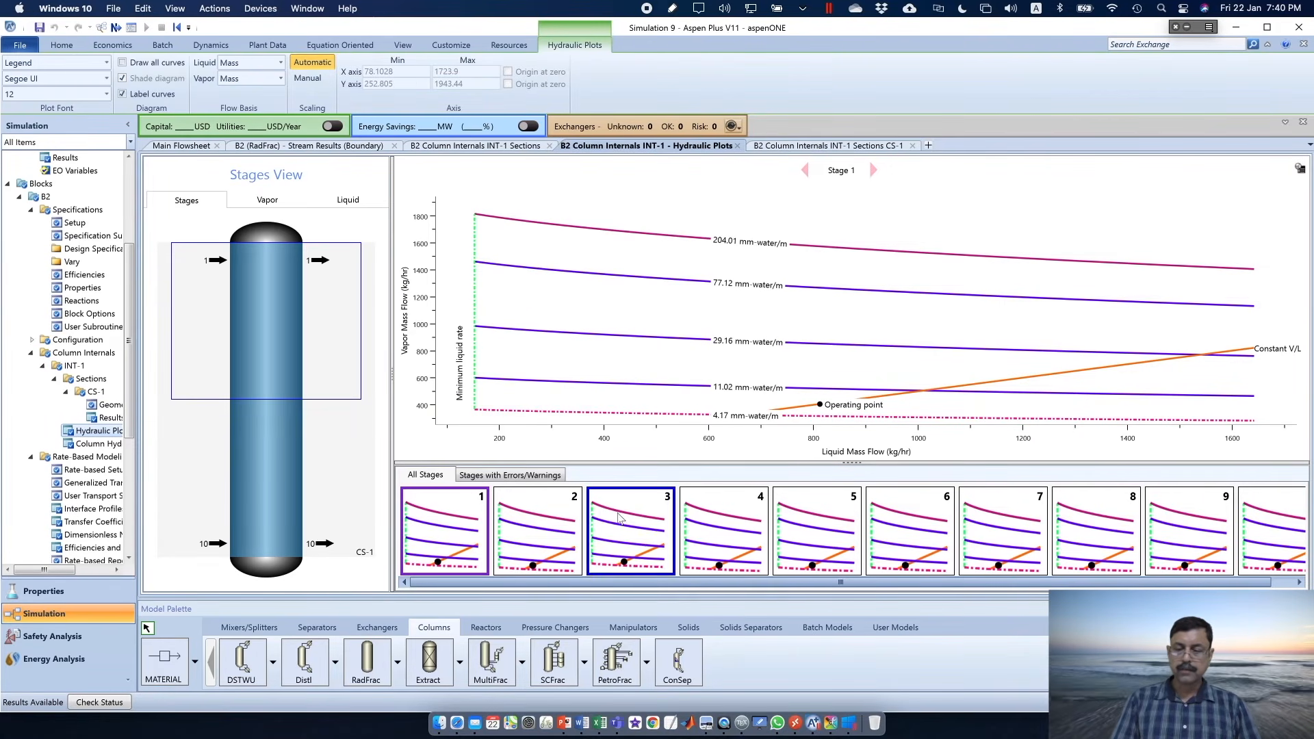
Examine the hydraulic plot and operating point of each INT-1 stage in turn, from stage 1 to stage 10
mouse_move(830, 406)
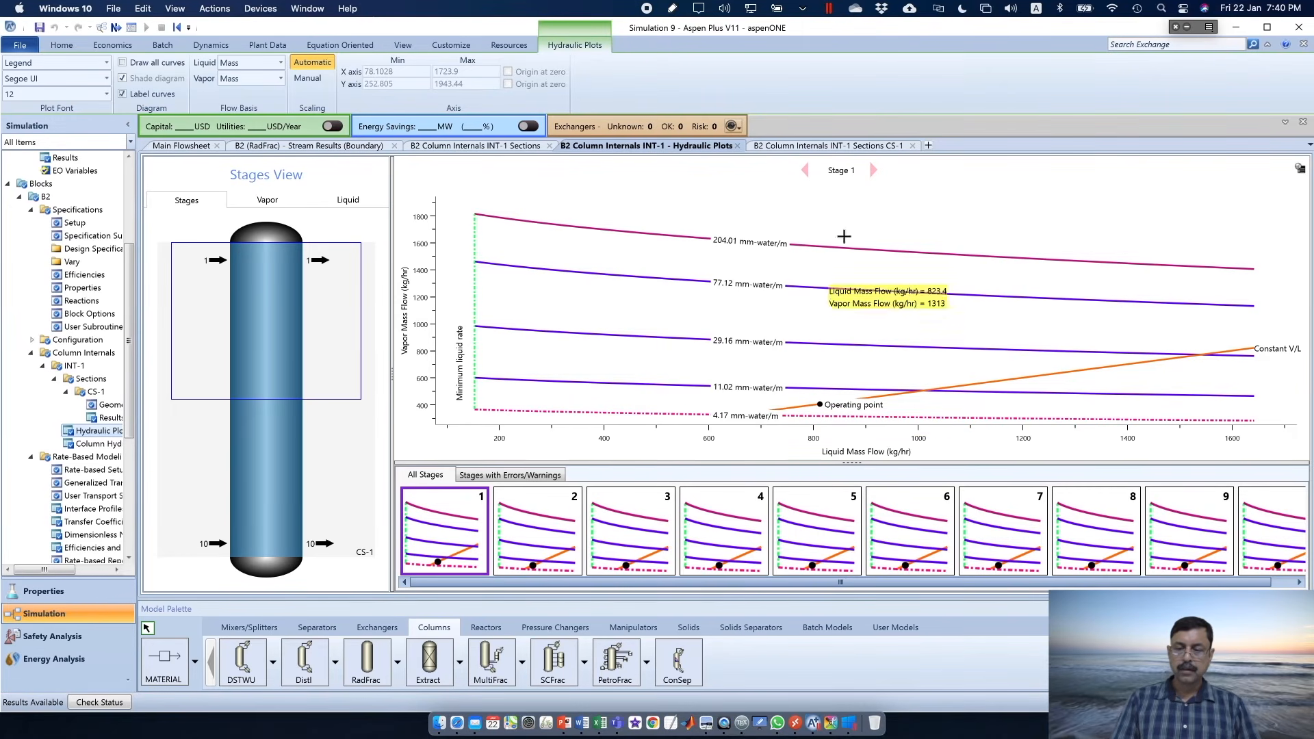
click(873, 169)
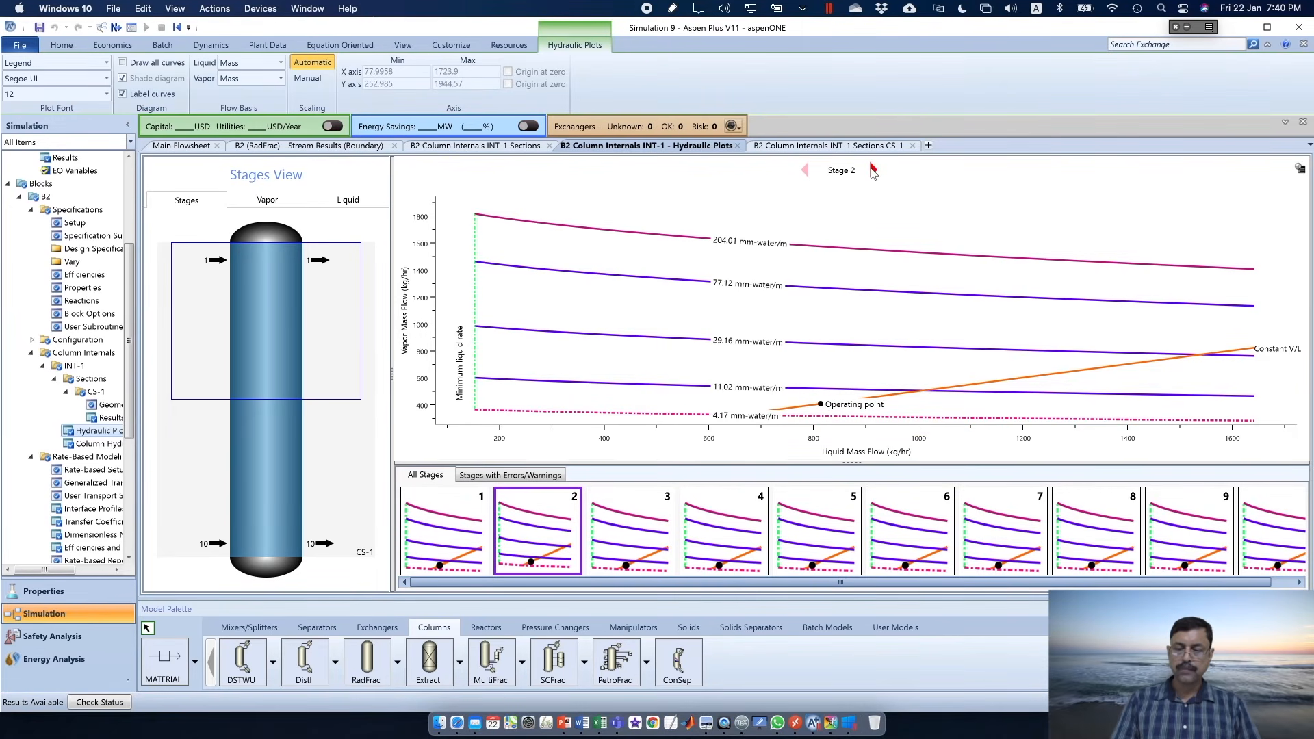
click(873, 169)
click(873, 169)
click(873, 169)
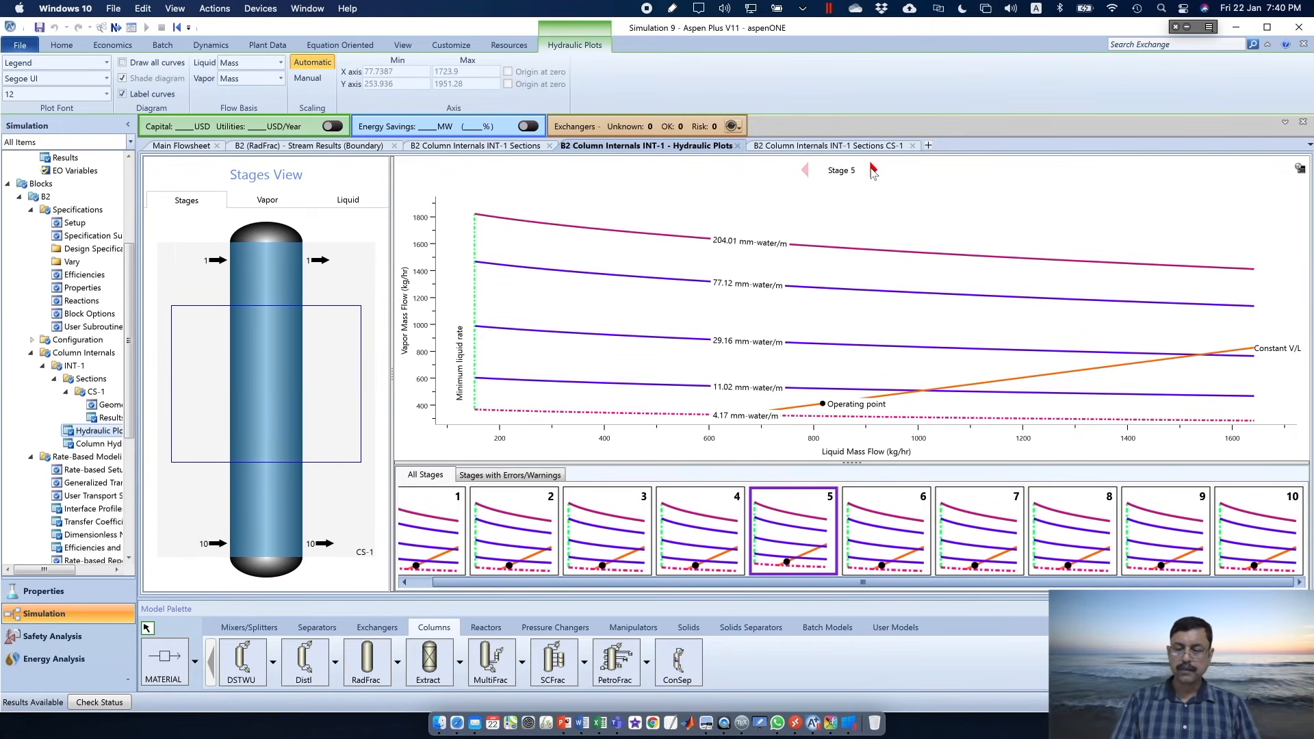
click(873, 169)
click(873, 169)
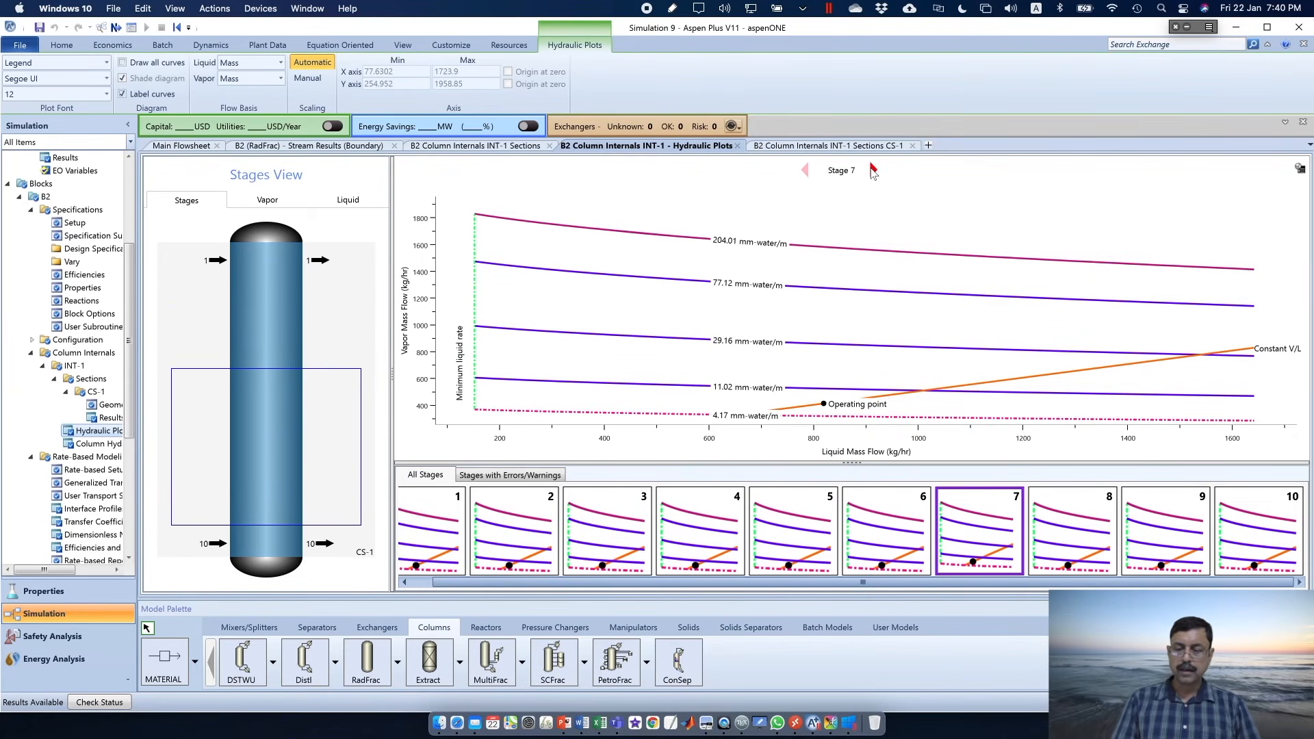
click(873, 169)
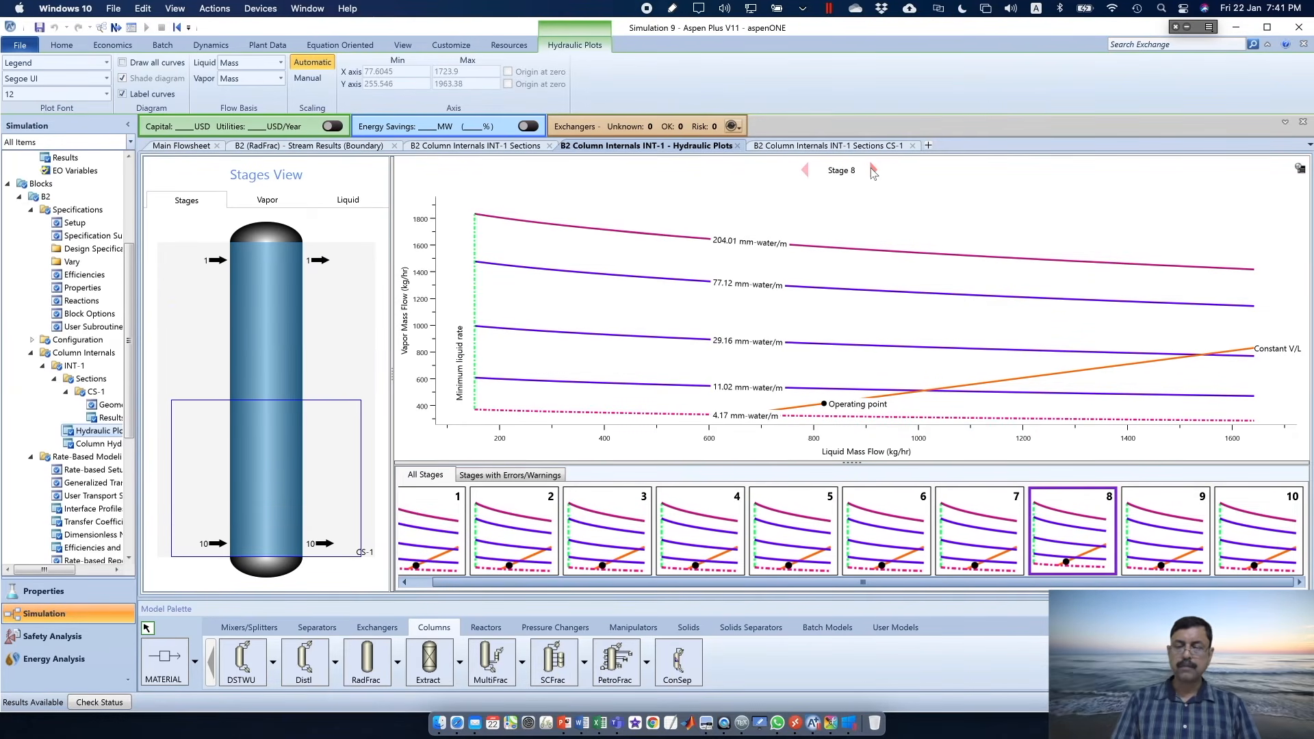
click(873, 170)
click(873, 169)
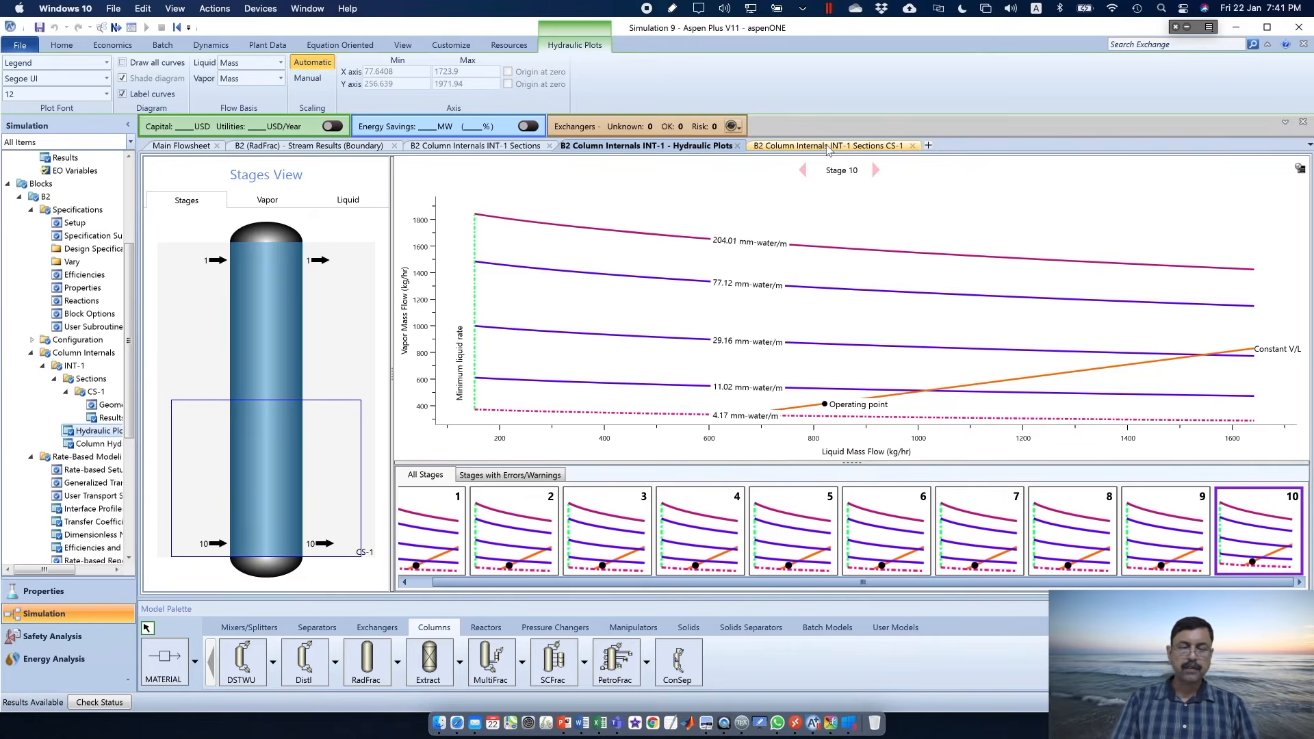
Set the section diameter of CS-1 to 0.35 meter and view the recalculated hydraulic plots
click(828, 148)
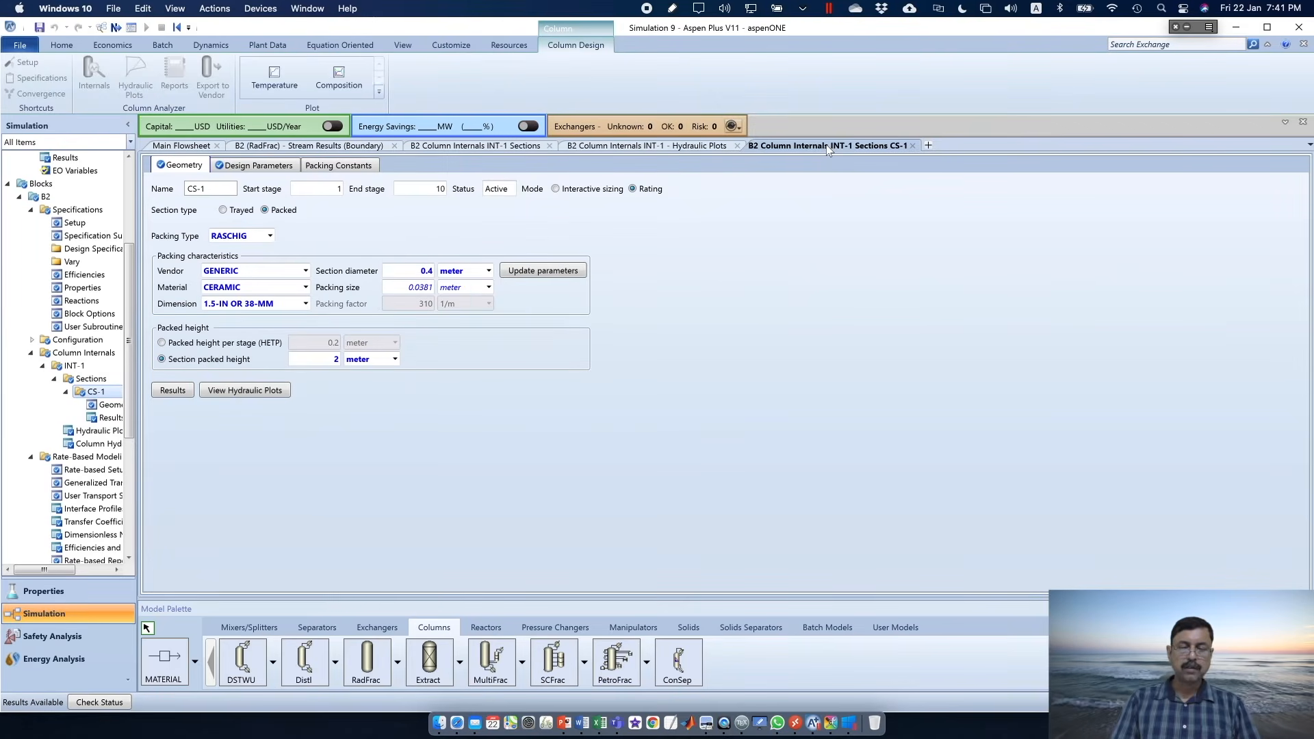
click(425, 273)
text(0)
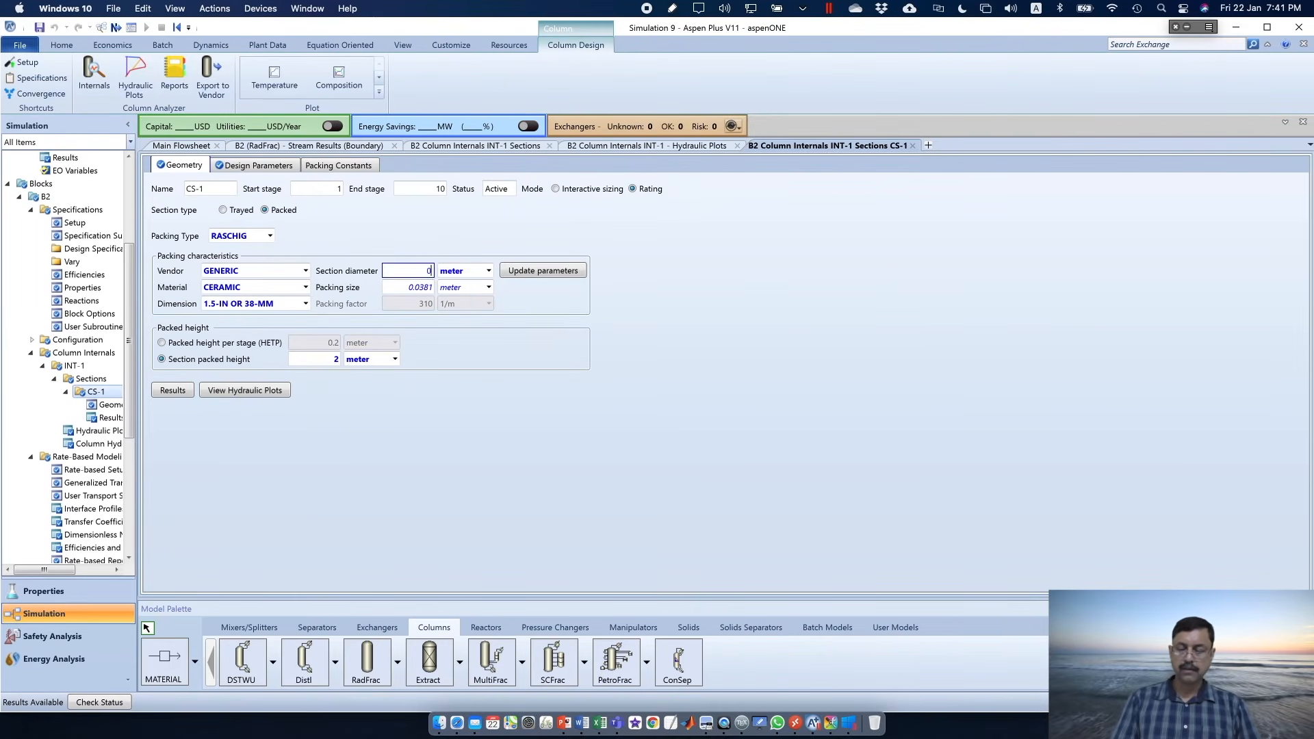
text(.35)
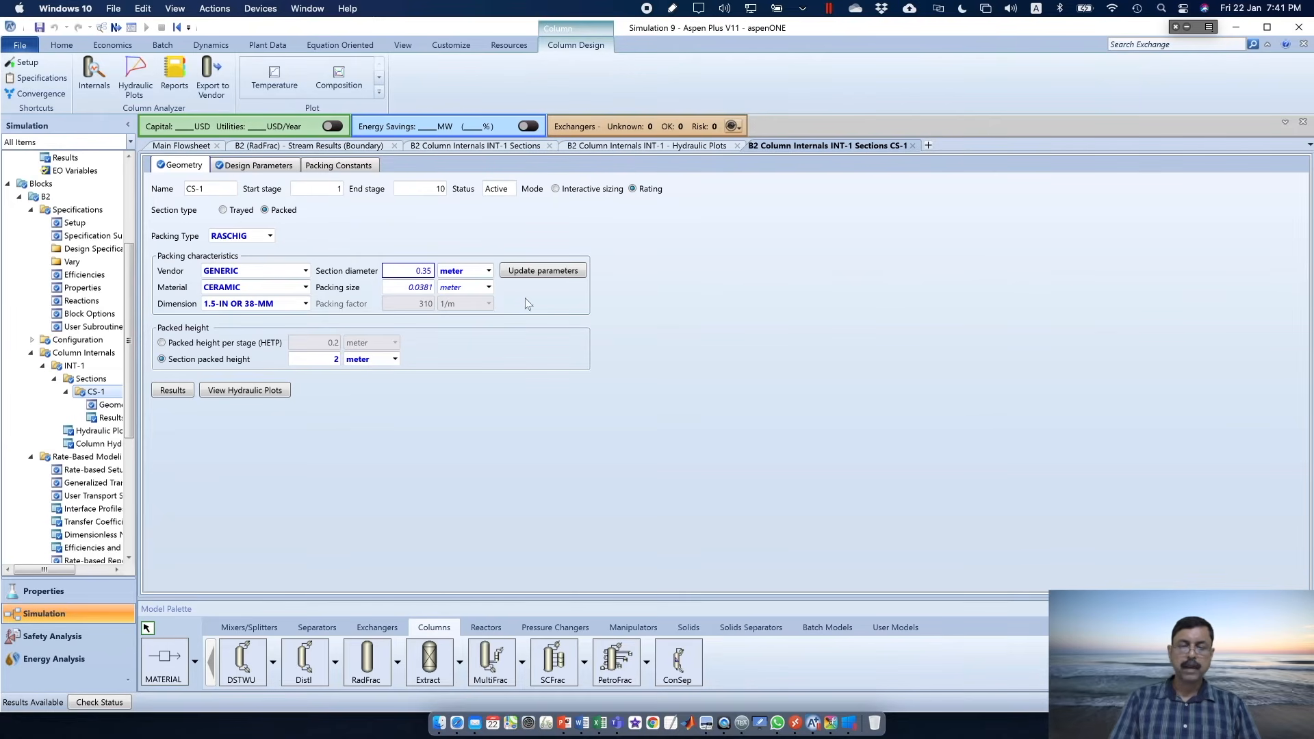
key(Return)
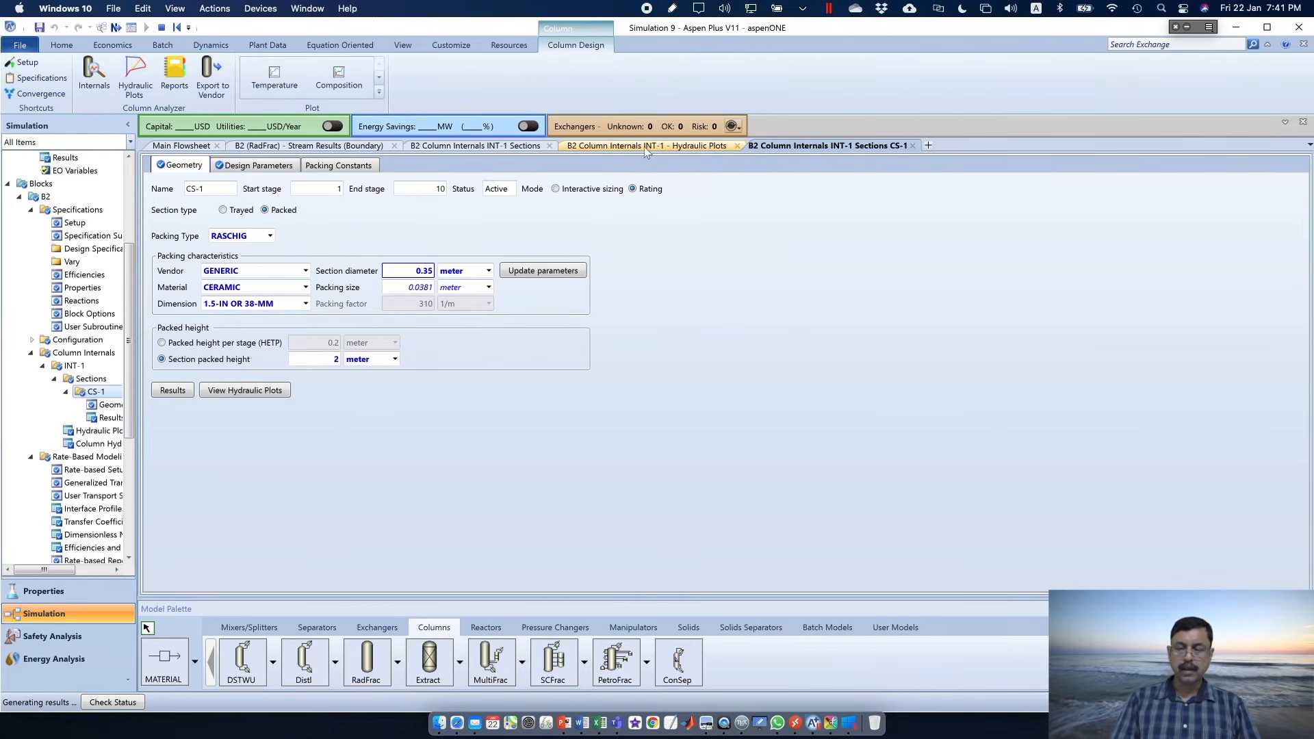
click(644, 146)
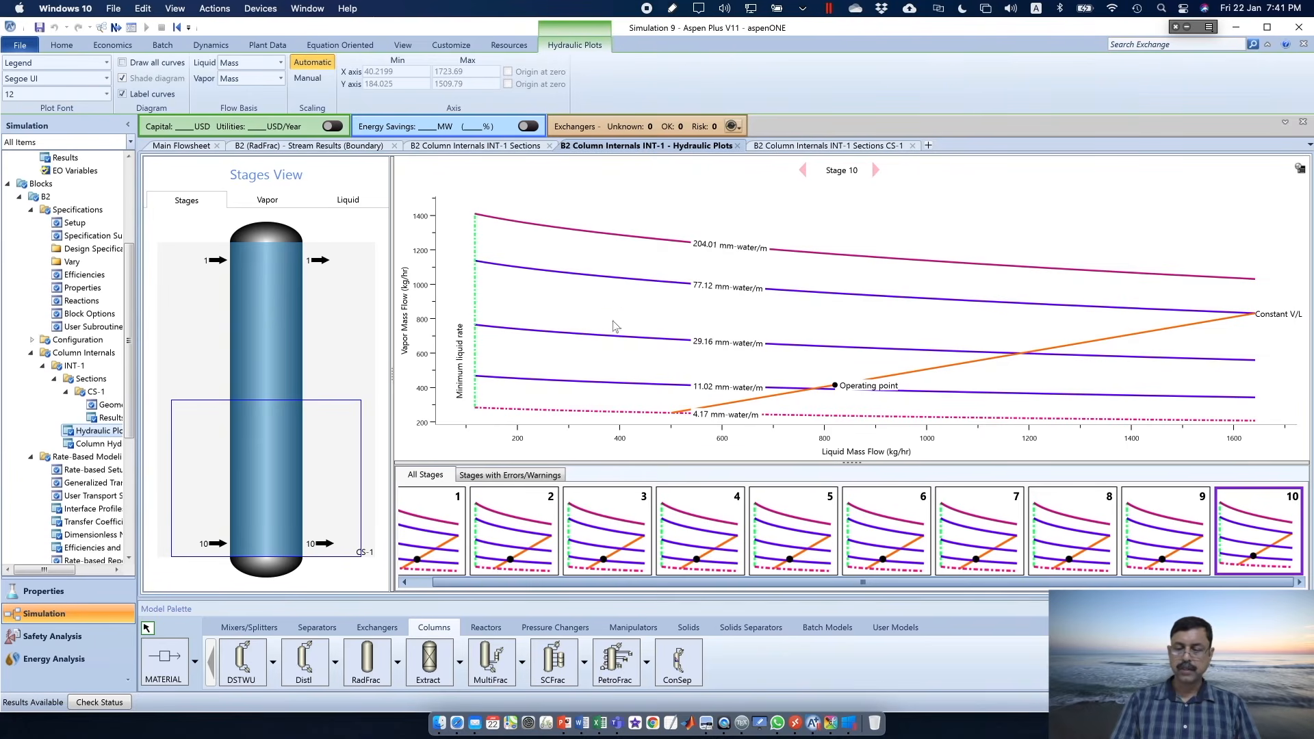
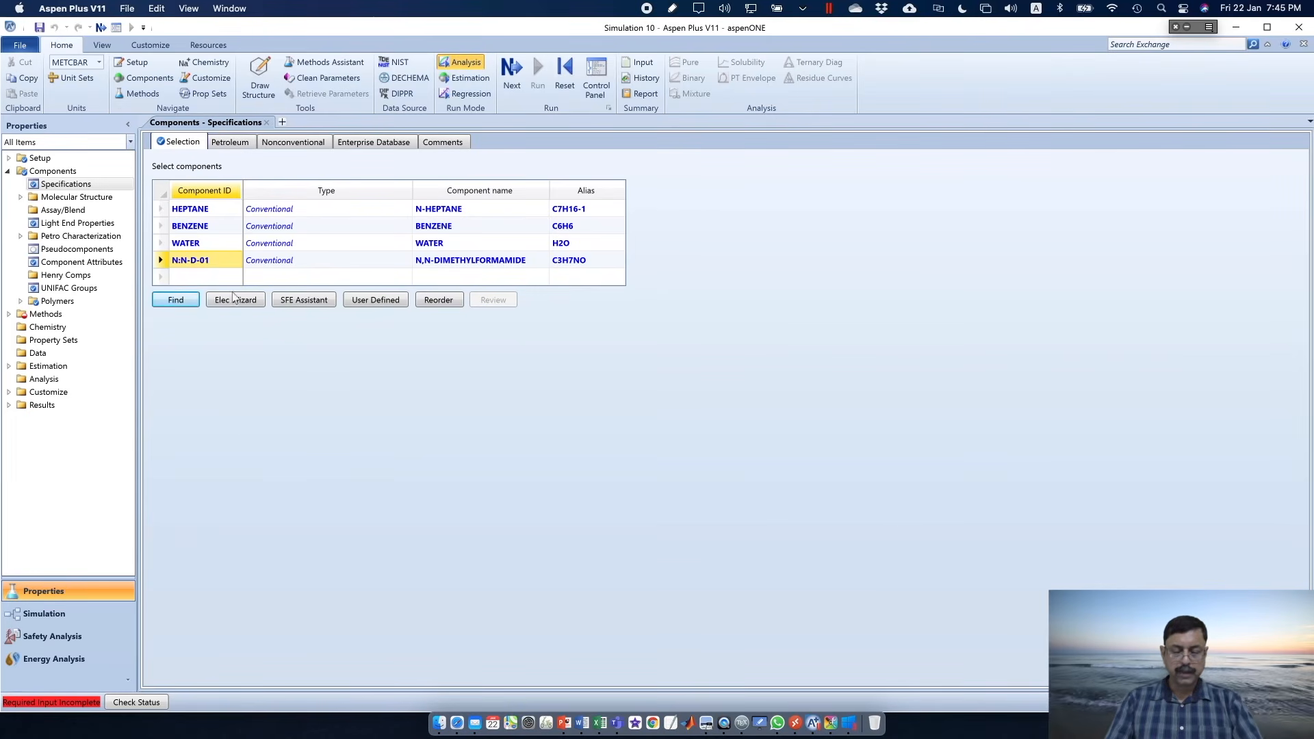
Rename the component ID of N,N-dimethylformamide to DIFORM
double_click(210, 264)
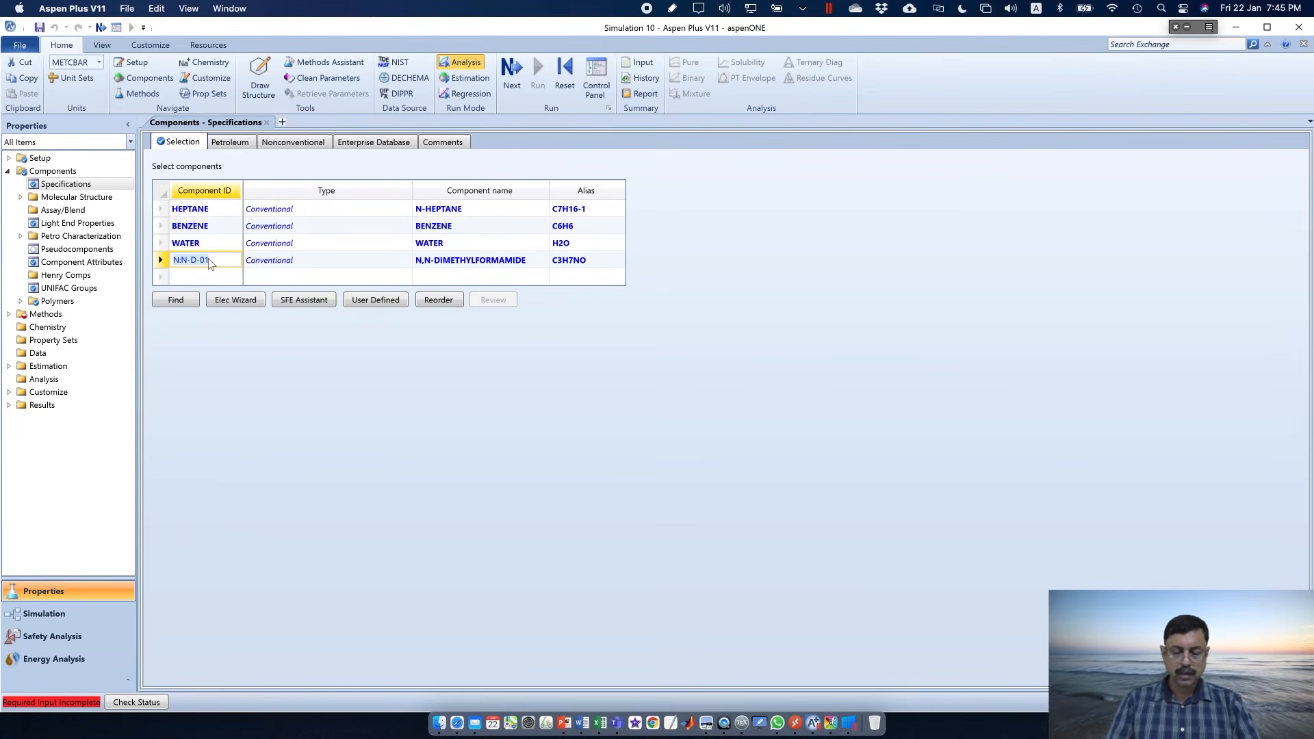
text(DIFORM)
key(Return)
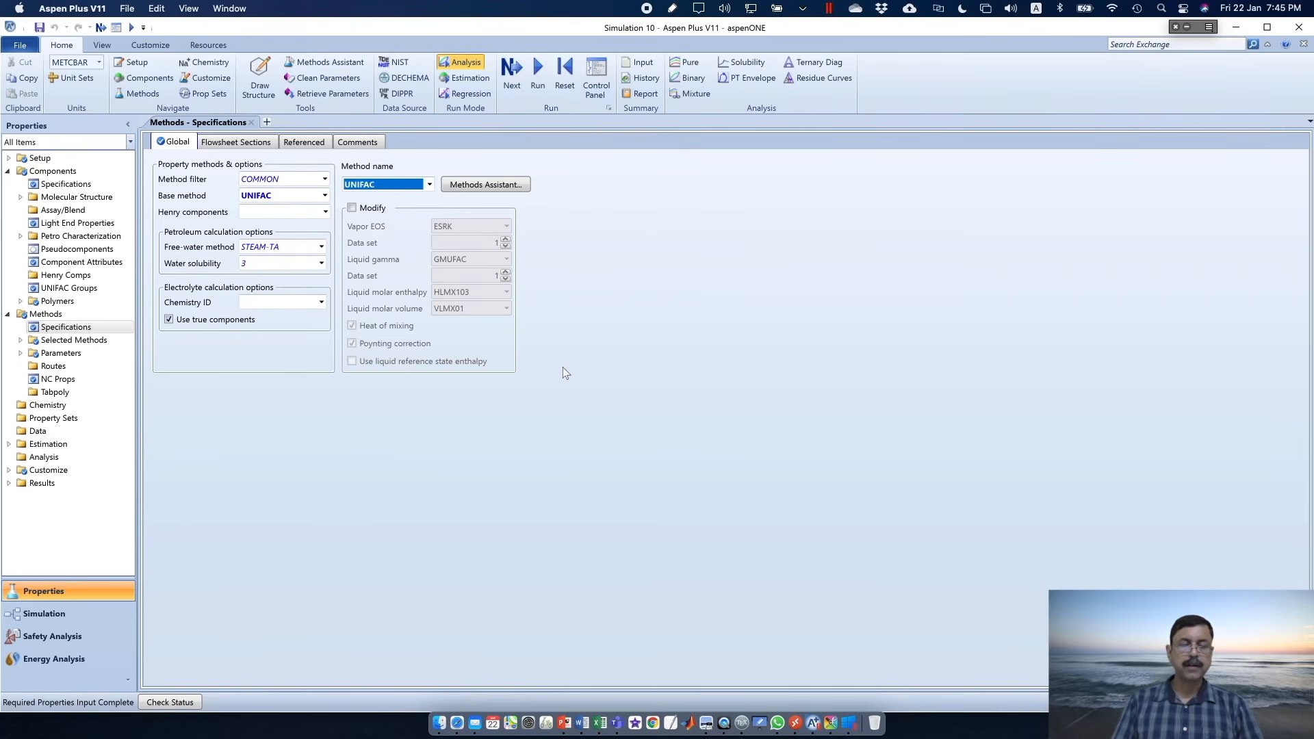
Go to the simulation environment and place an Extract column in the middle of the empty flowsheet
key(F5)
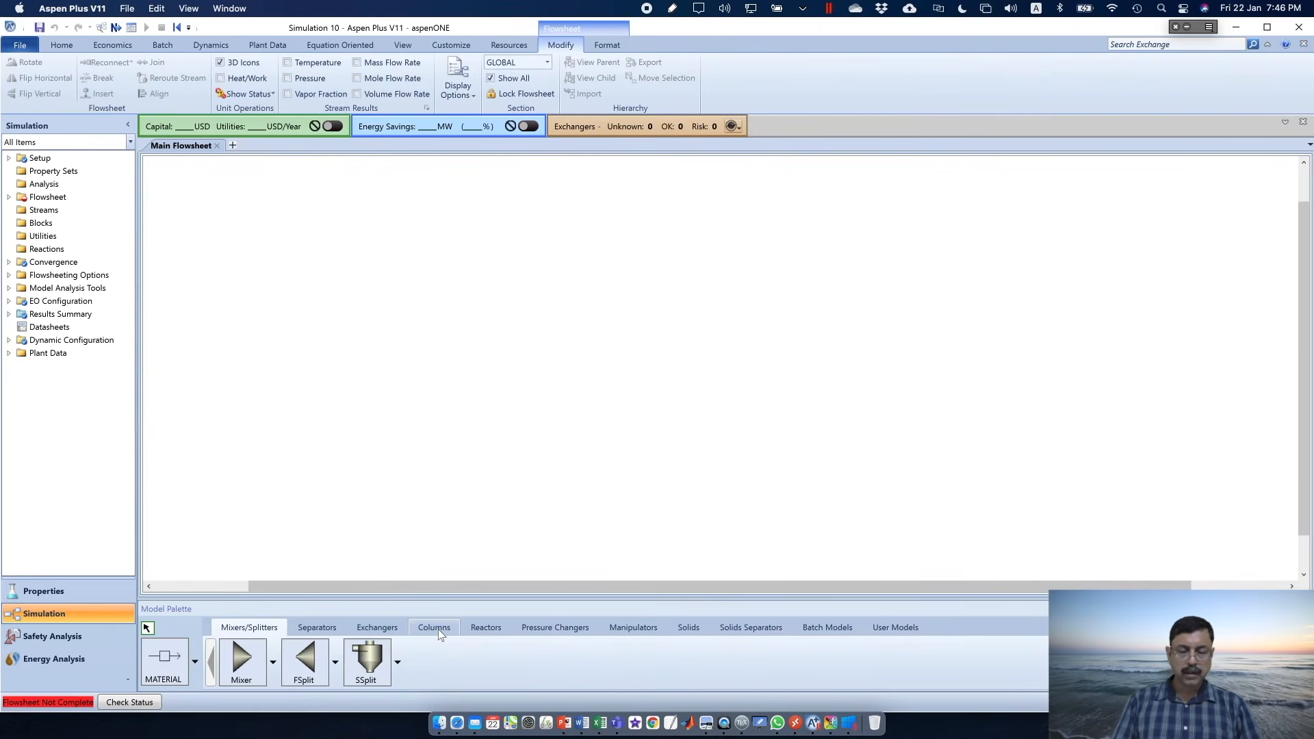
click(439, 630)
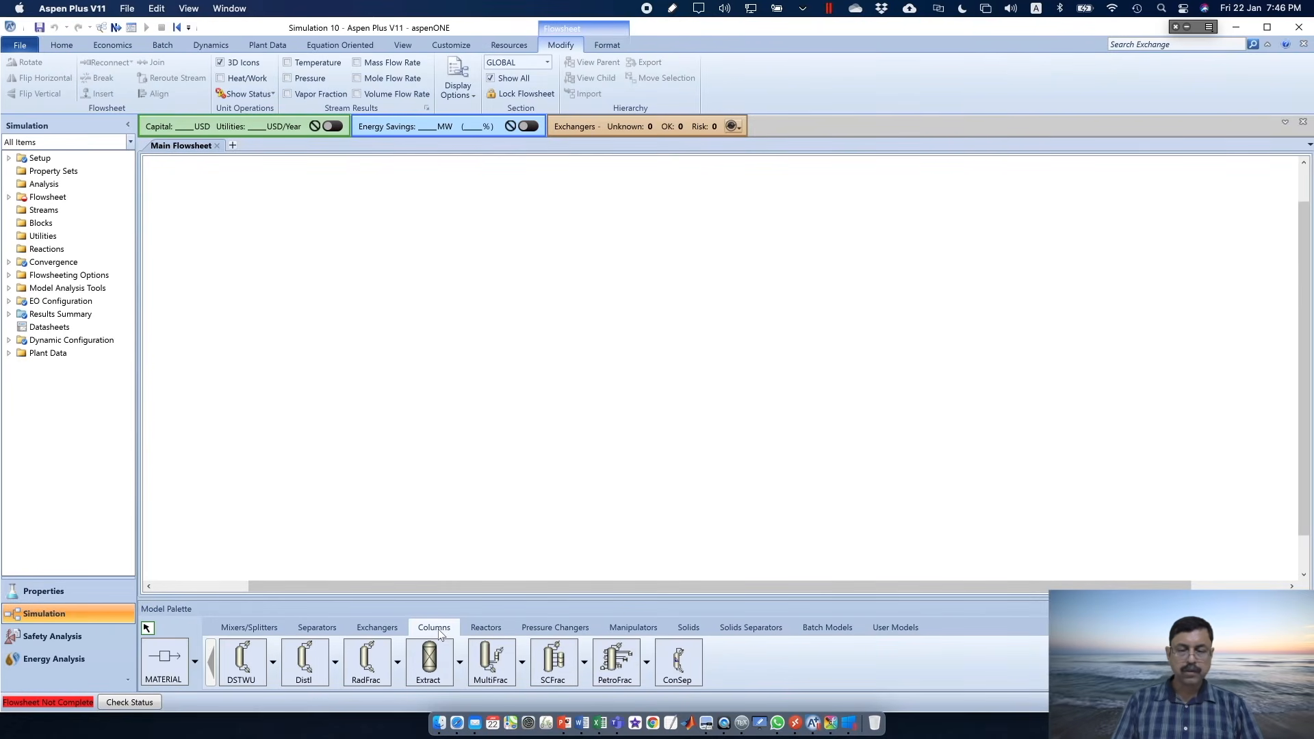
click(429, 661)
click(599, 349)
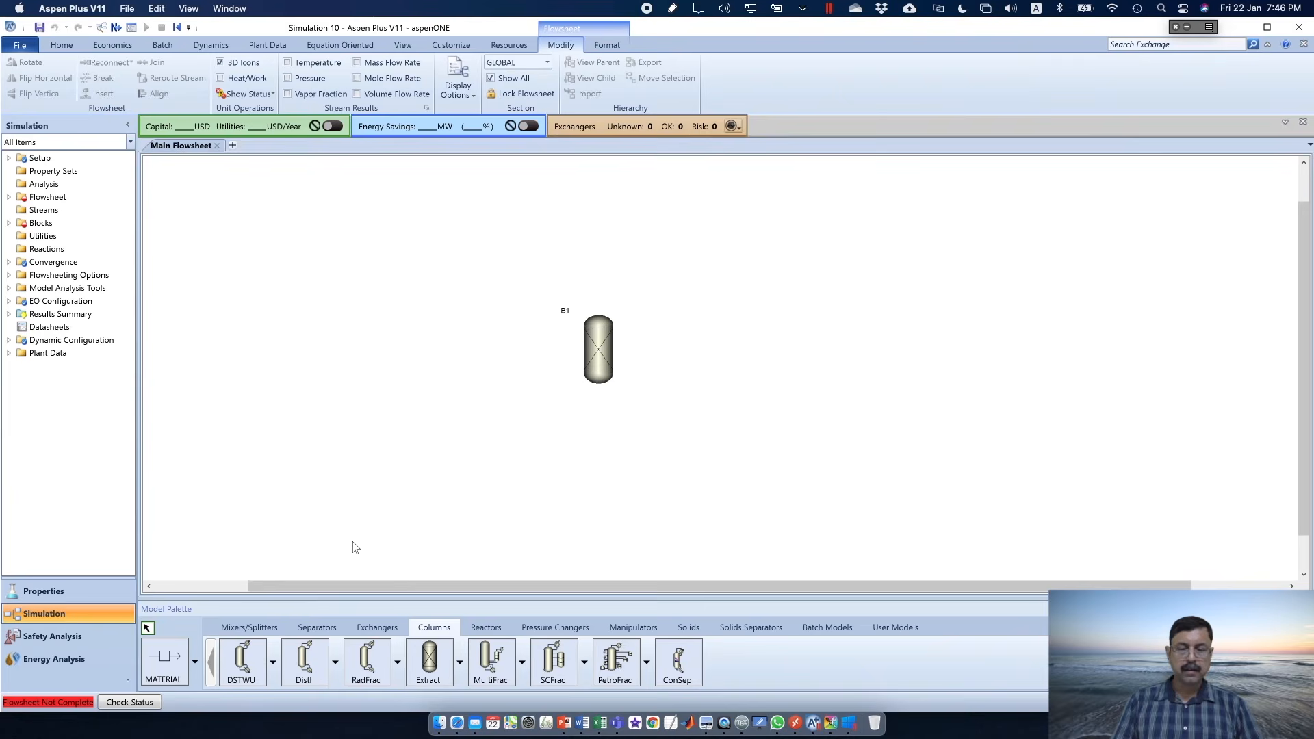
Connect two material inlet streams and two outlet streams, upper and lower, to the Extract column B1
click(164, 661)
click(583, 373)
click(448, 375)
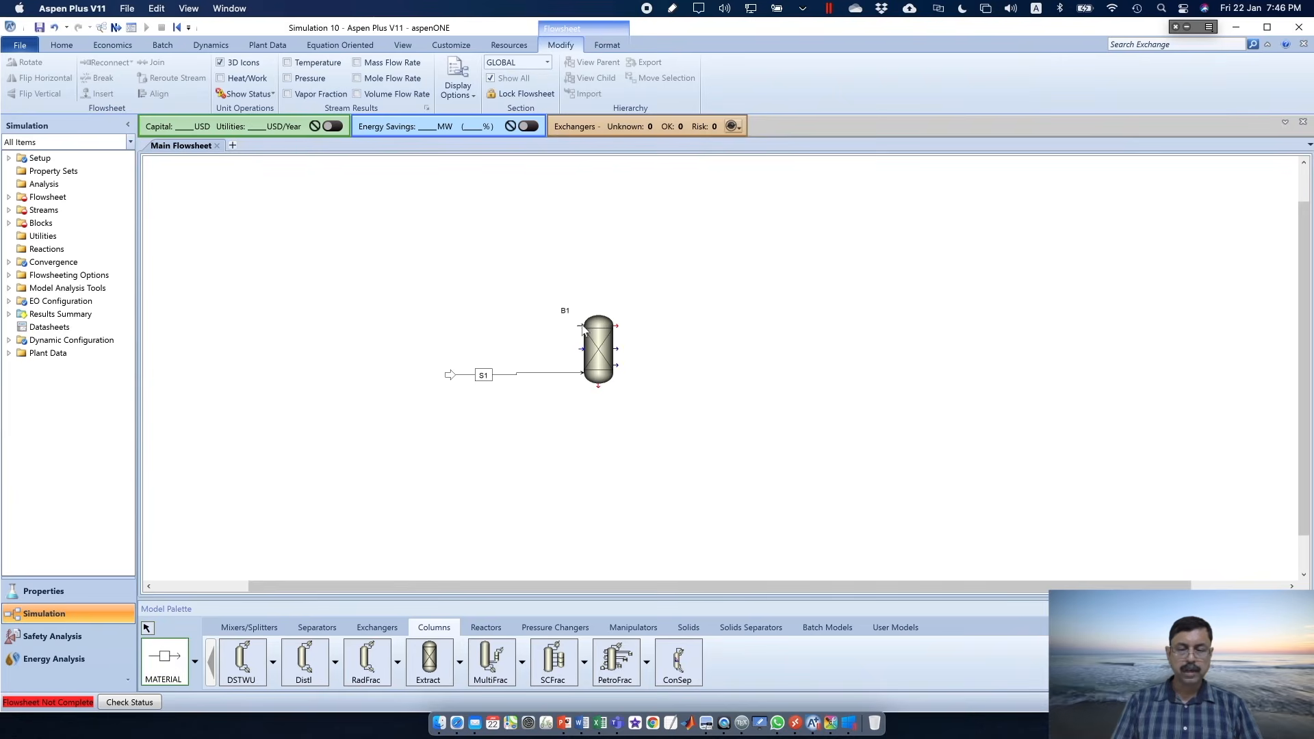
click(583, 327)
click(442, 329)
click(615, 325)
click(748, 304)
click(599, 385)
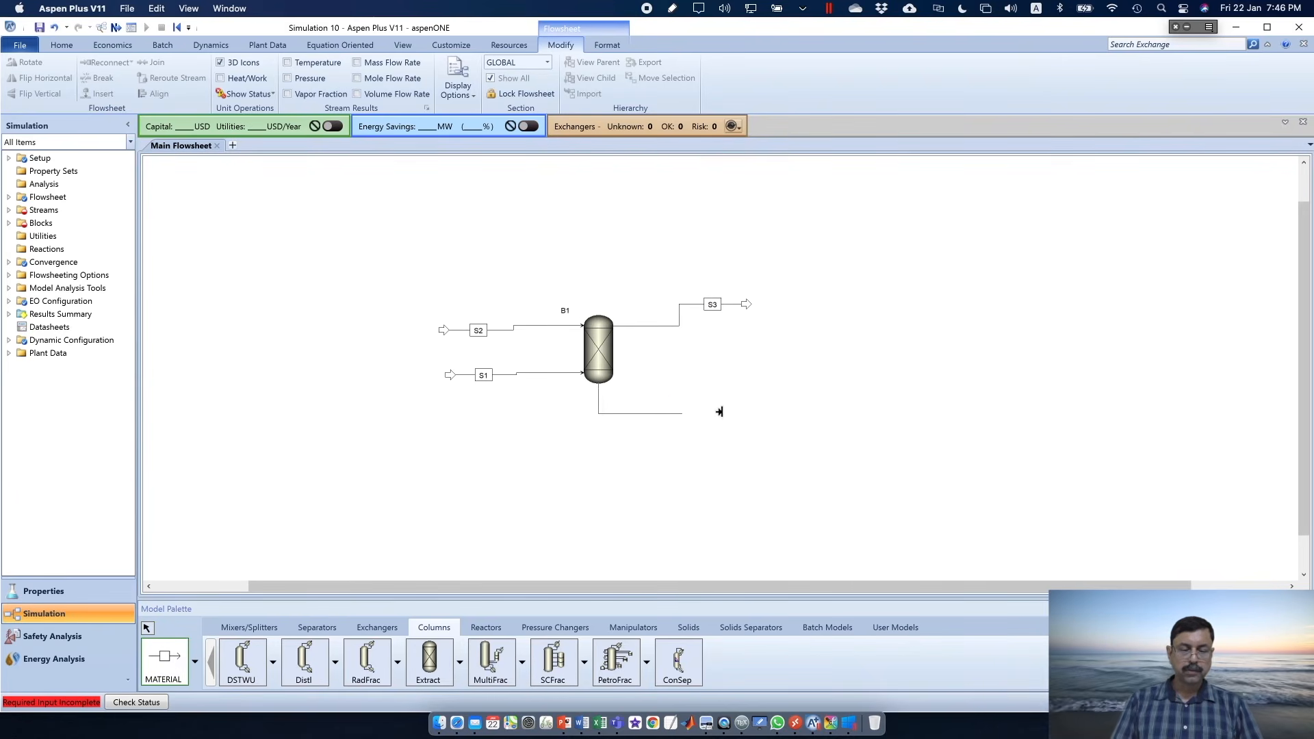
click(719, 411)
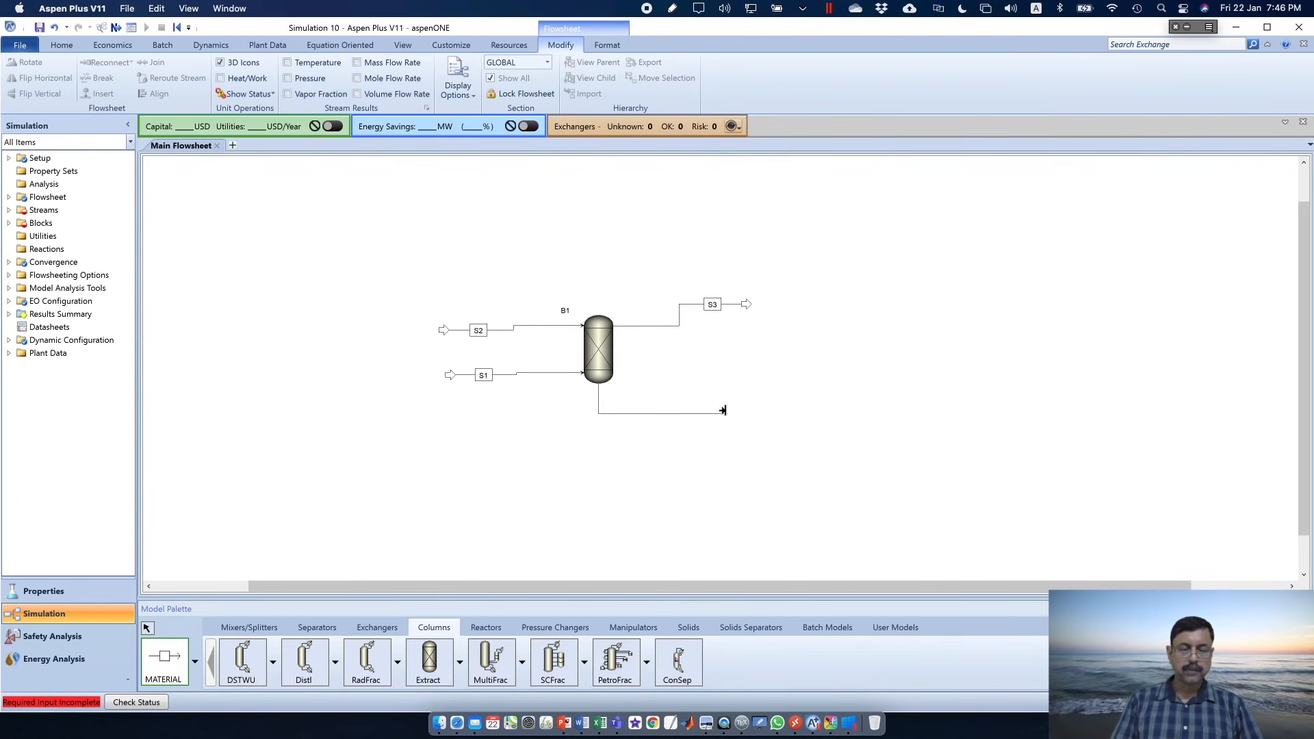
Rename the upper inlet FEED, the lower inlet SOLVENT, the upper outlet EXTRACT and the lower outlet RAFFINAT
click(478, 331)
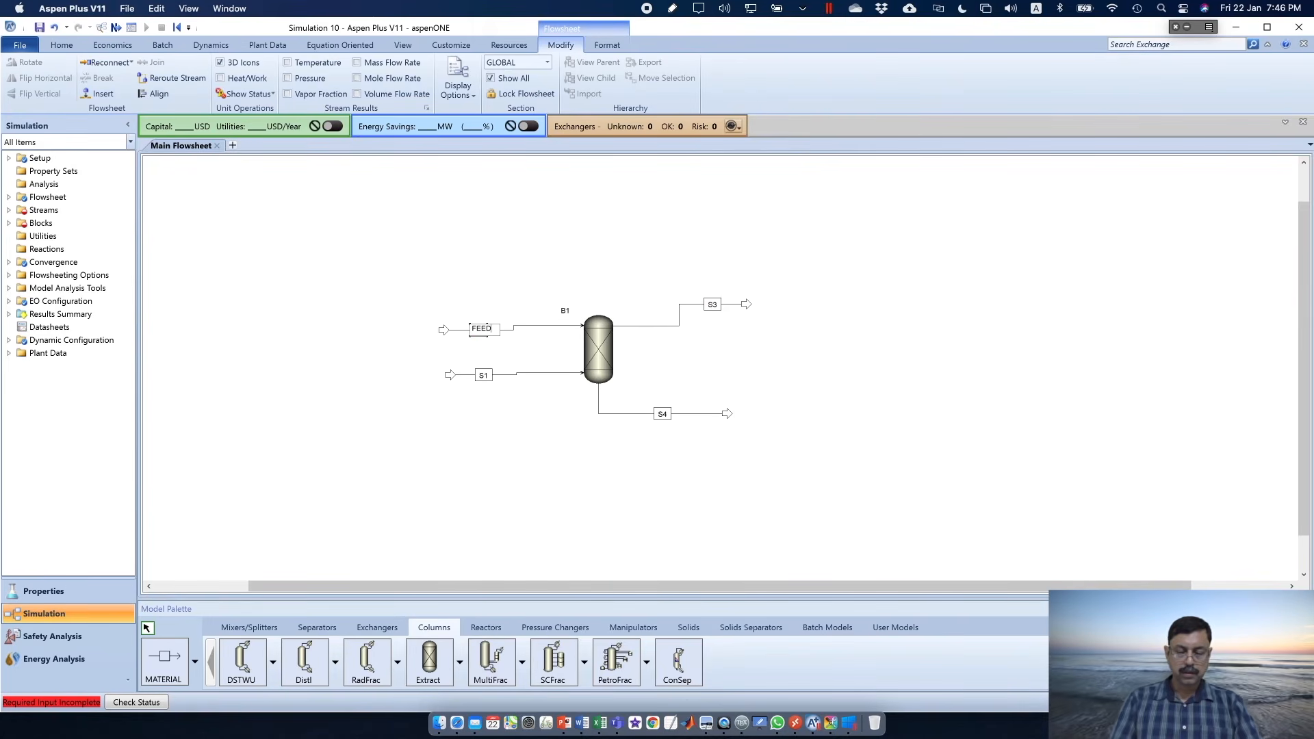
click(483, 377)
text(SOLVENT)
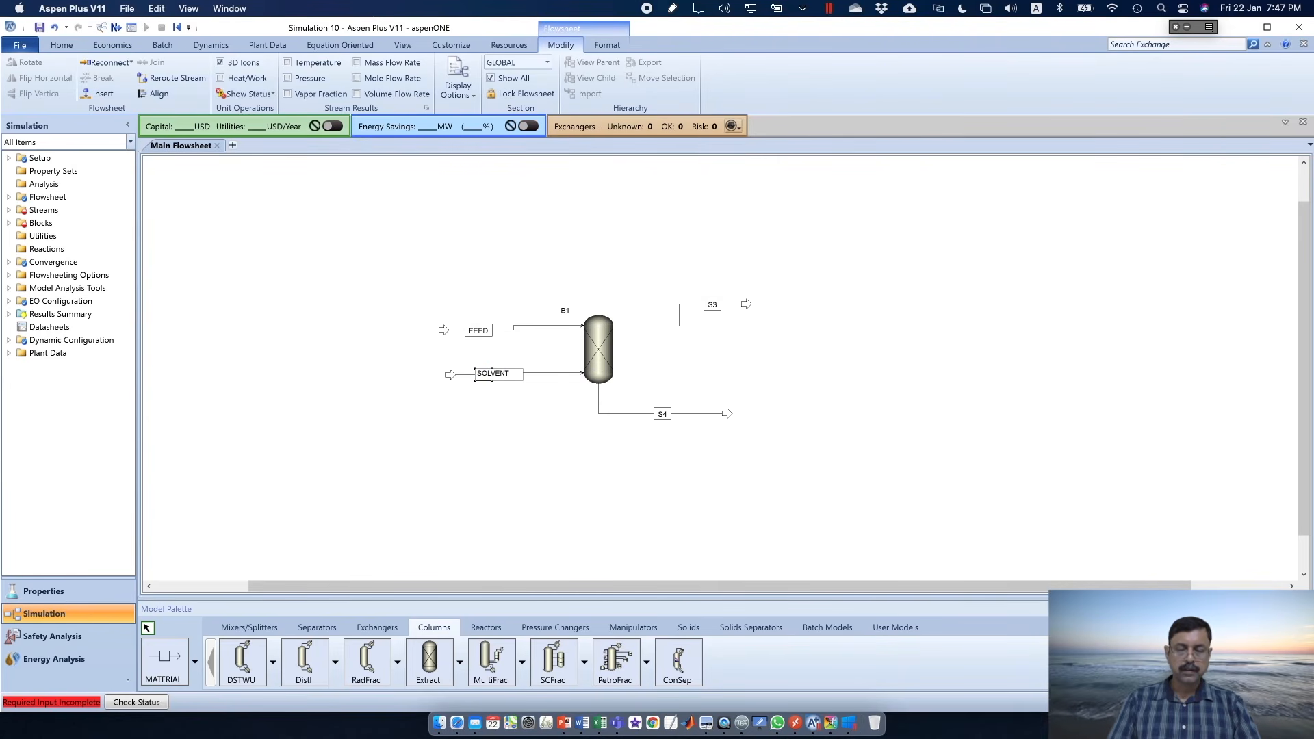
click(505, 421)
click(713, 305)
text(EXTRACT)
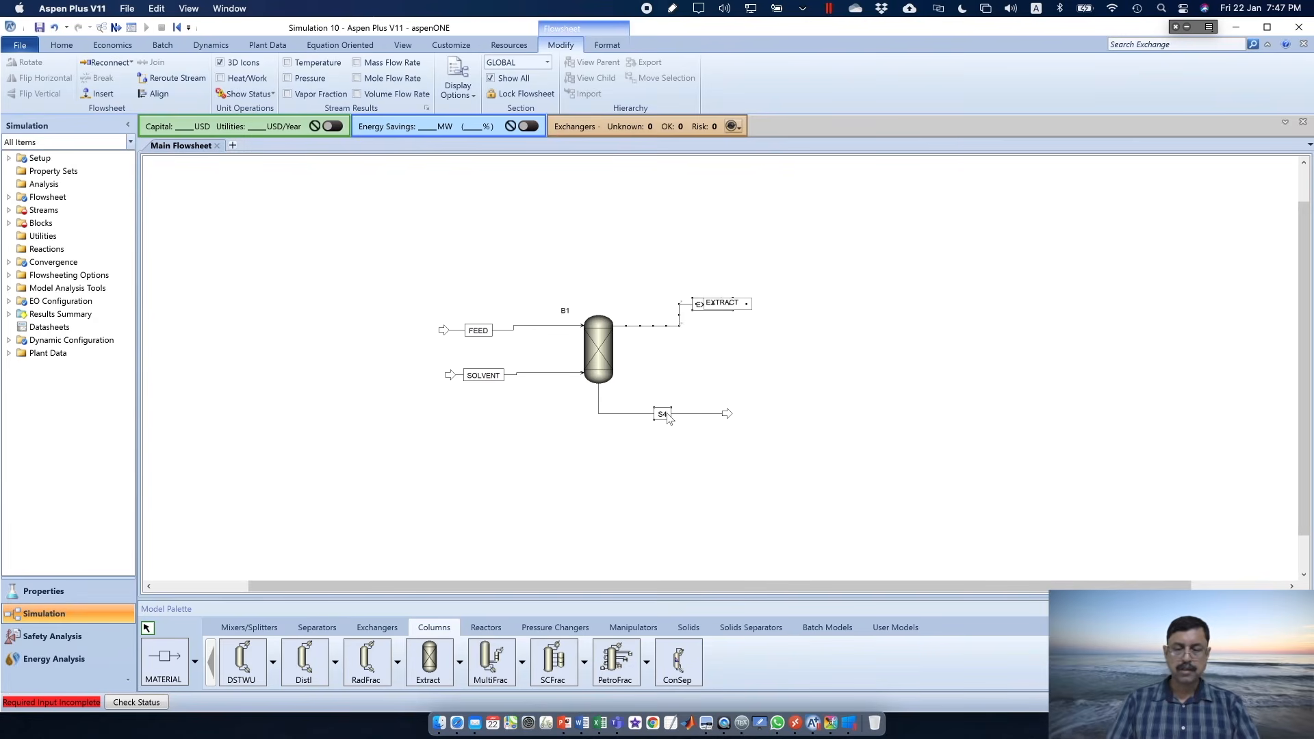
click(663, 415)
text(RAFFINAT)
click(691, 469)
Open the FEED stream input, set its temperature to 20 °C and pressure to 20 psia, and use the ENG unit set
click(117, 28)
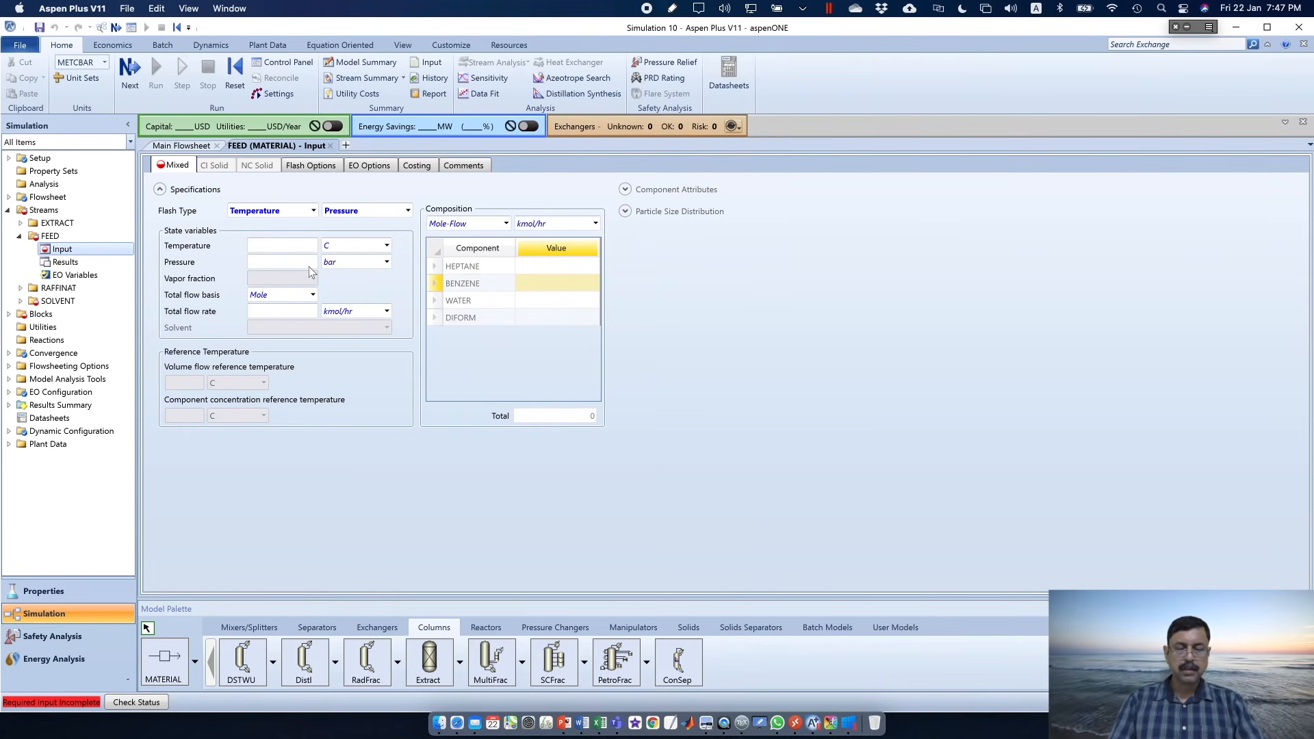
click(296, 246)
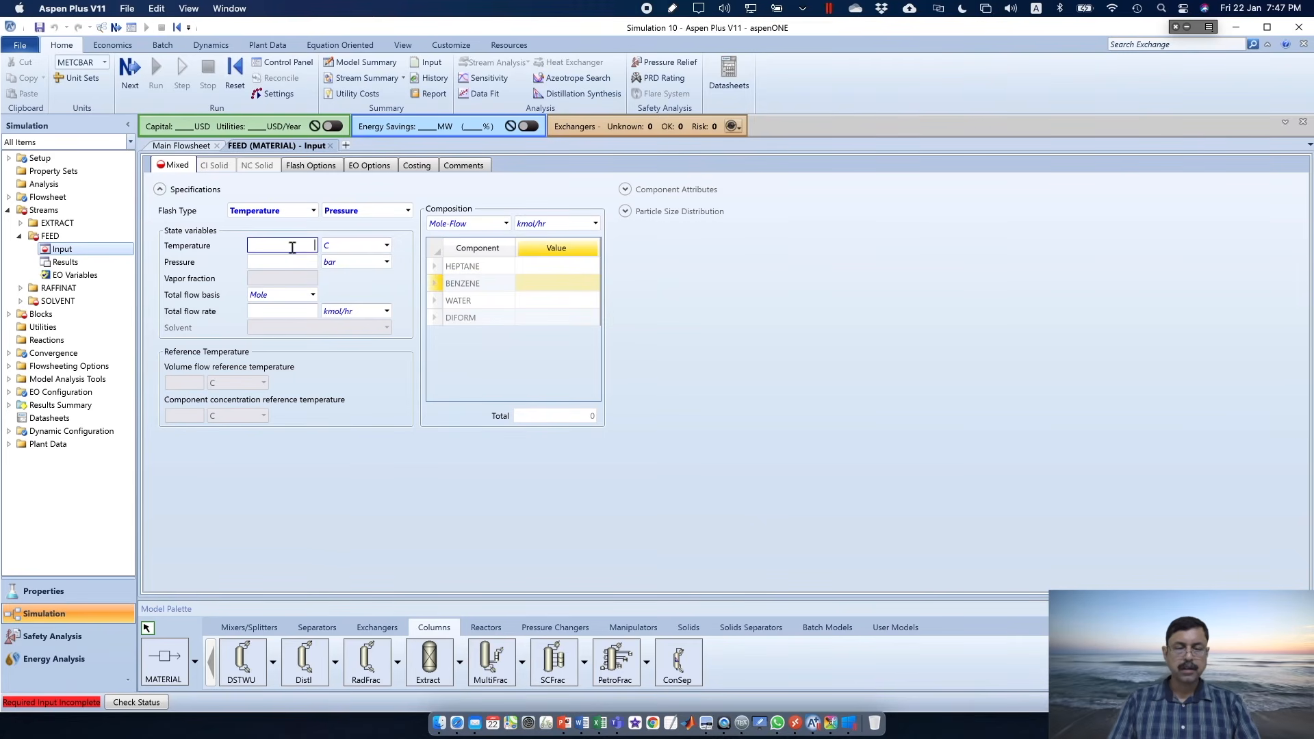
text(20)
click(386, 262)
click(368, 454)
text(20)
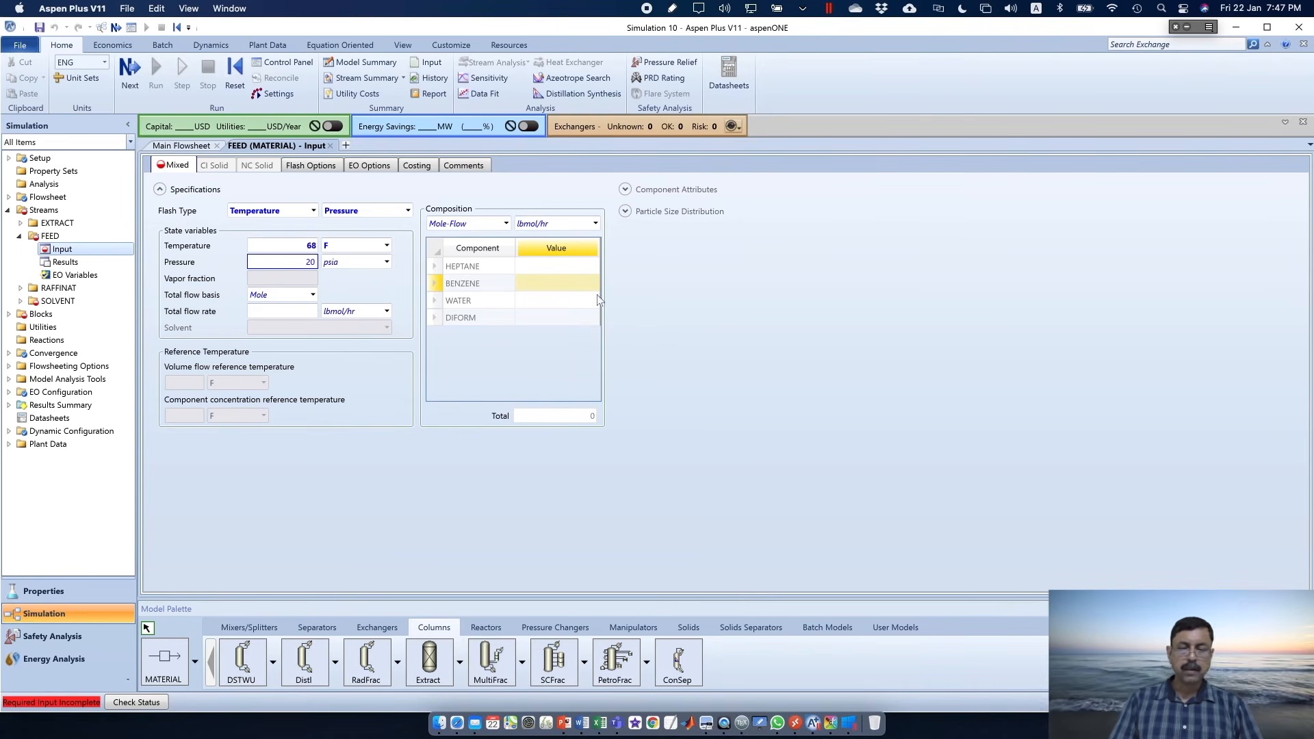
Set the FEED mole flows to 300 lbmol/hr of HEPTANE and 100 lbmol/hr of BENZENE
click(626, 286)
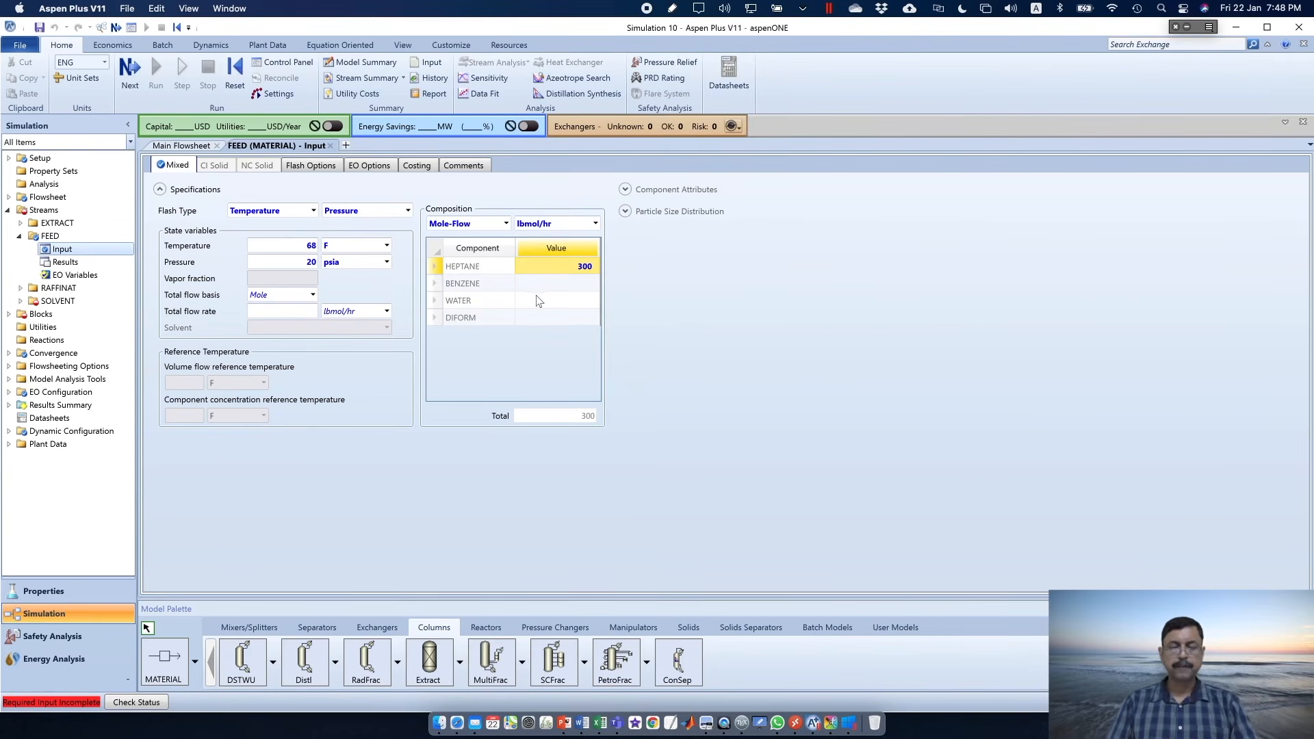
click(561, 285)
text(100)
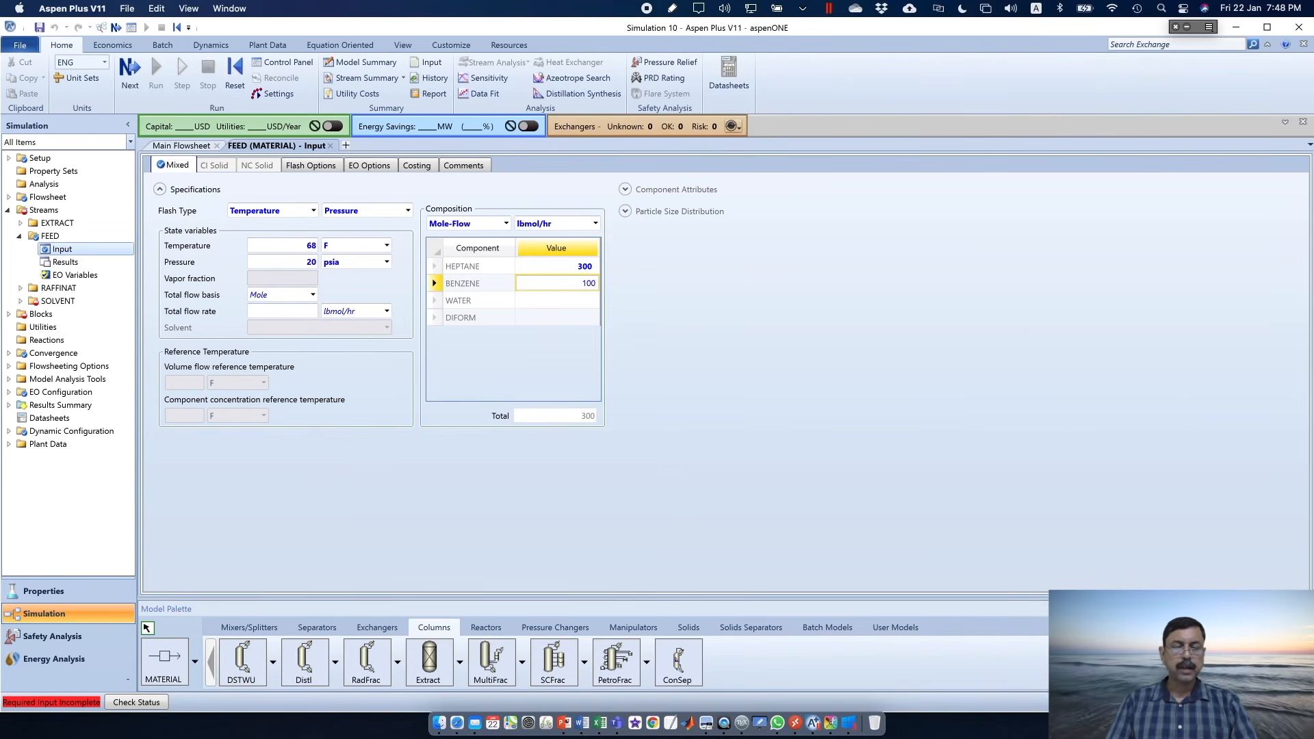
click(665, 339)
Set the SOLVENT stream's temperature to 20 °C and its pressure to 20 psia
click(387, 245)
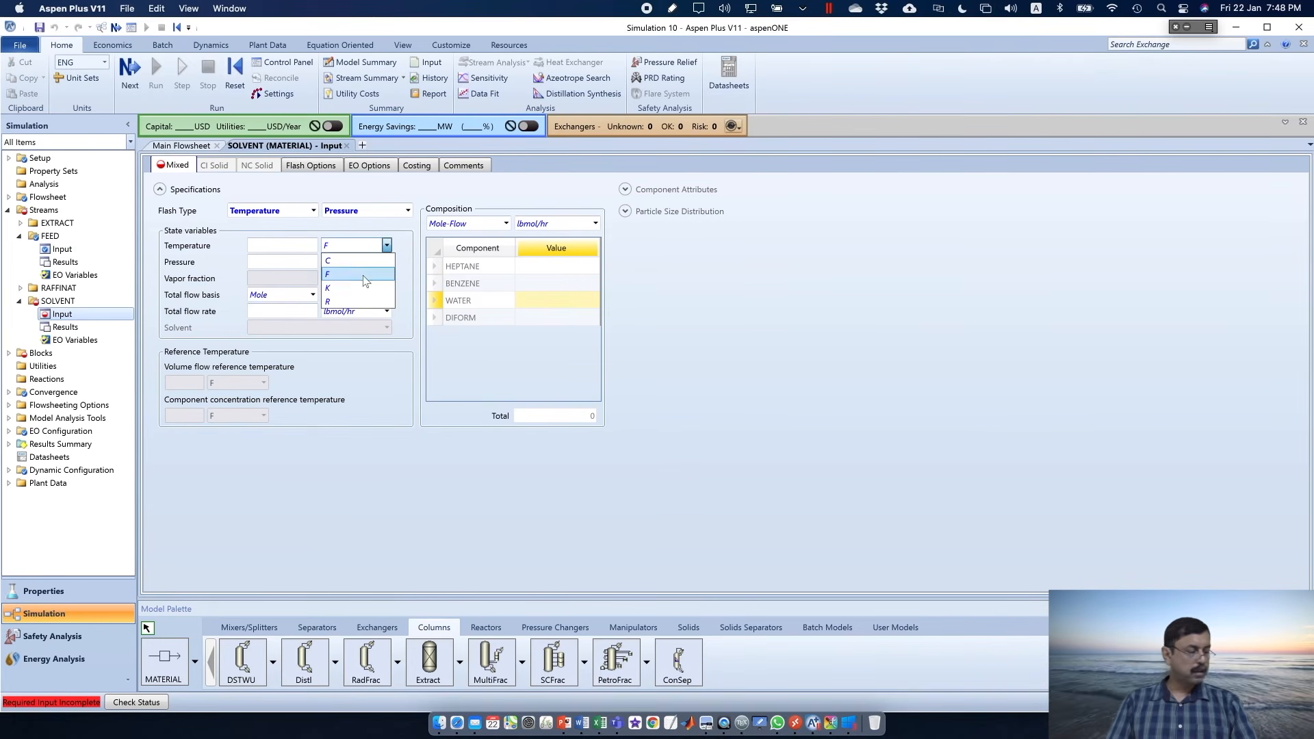
click(362, 260)
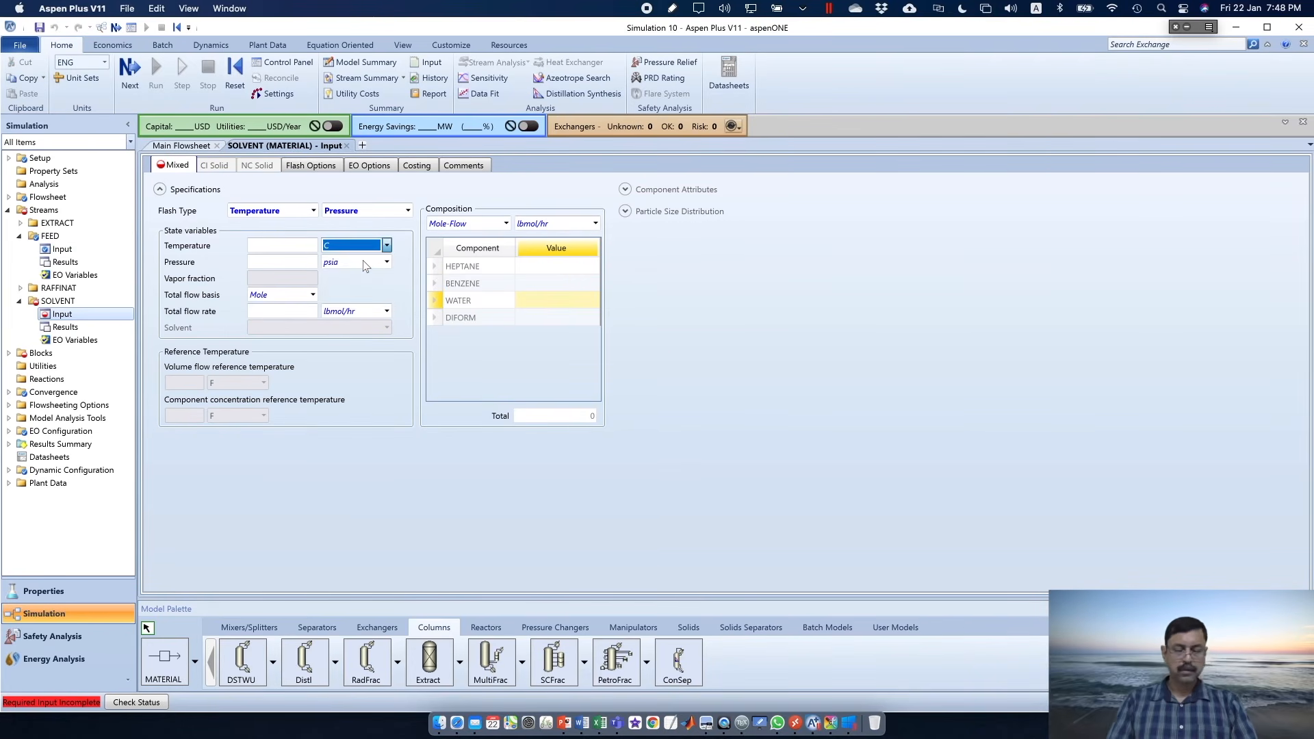
click(307, 247)
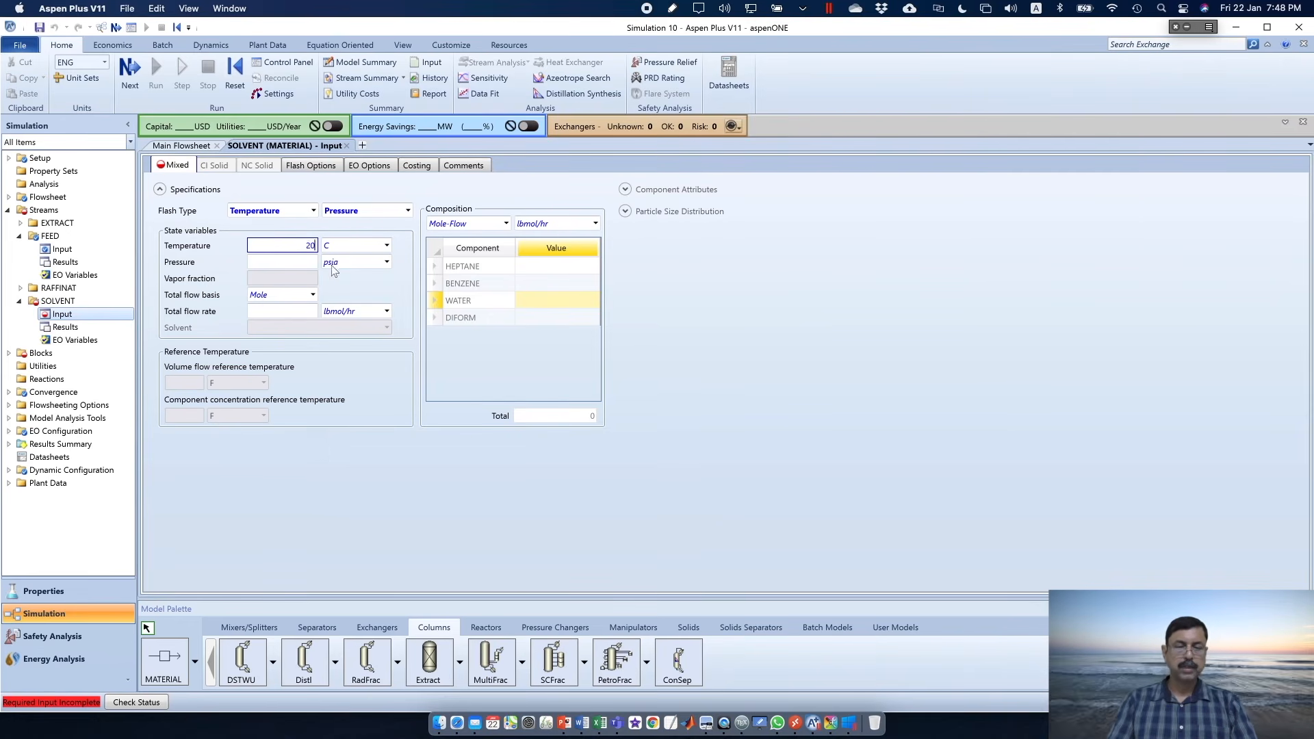
click(305, 261)
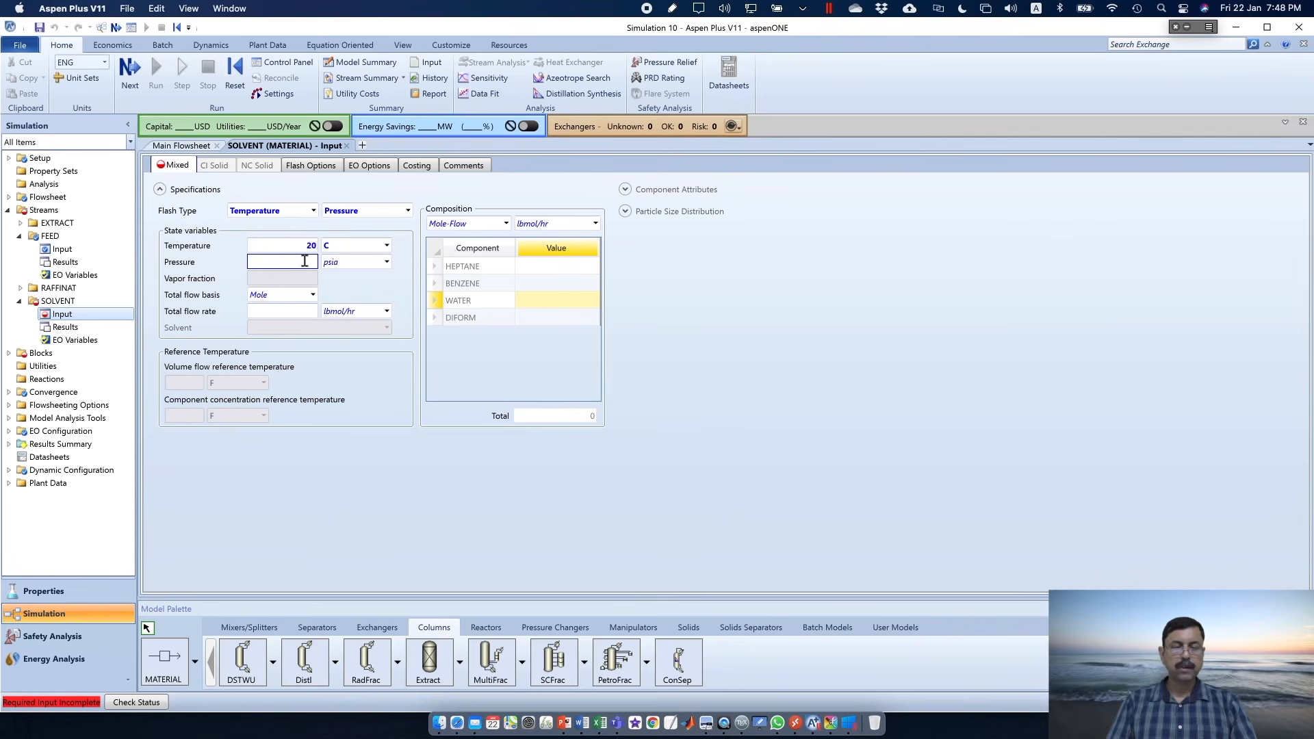
text(20)
click(621, 338)
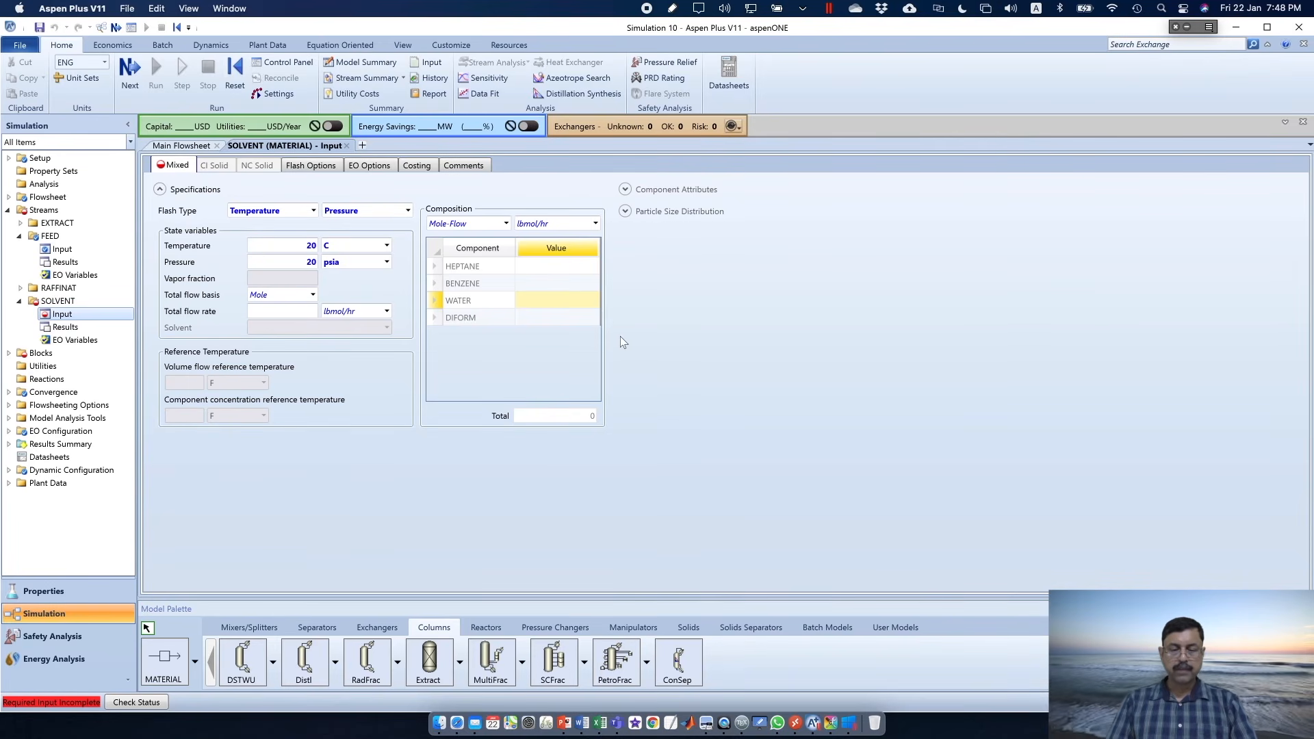
Consult the extraction column slide in Presentation.pdf and set the SOLVENT stream's DIFORM mole flow to 750 lbmol/hr
key(super+Tab)
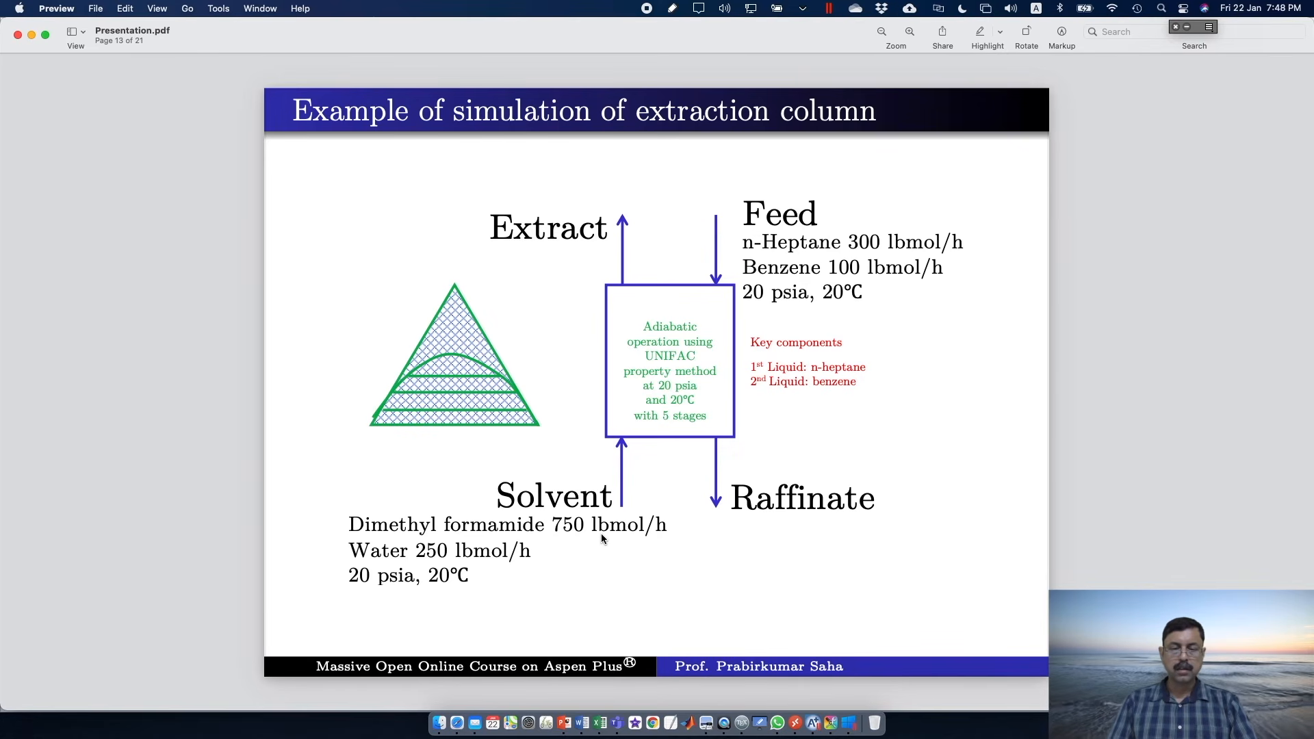
key(super+Tab)
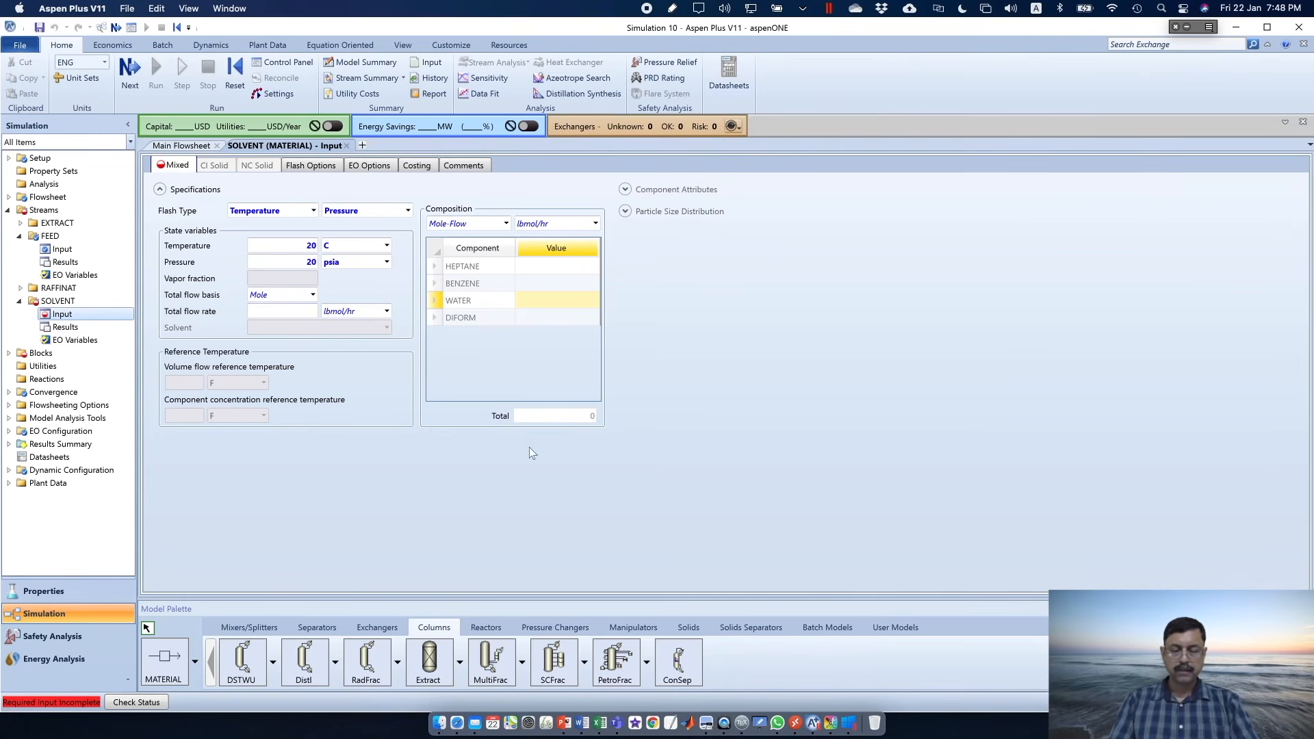
click(560, 317)
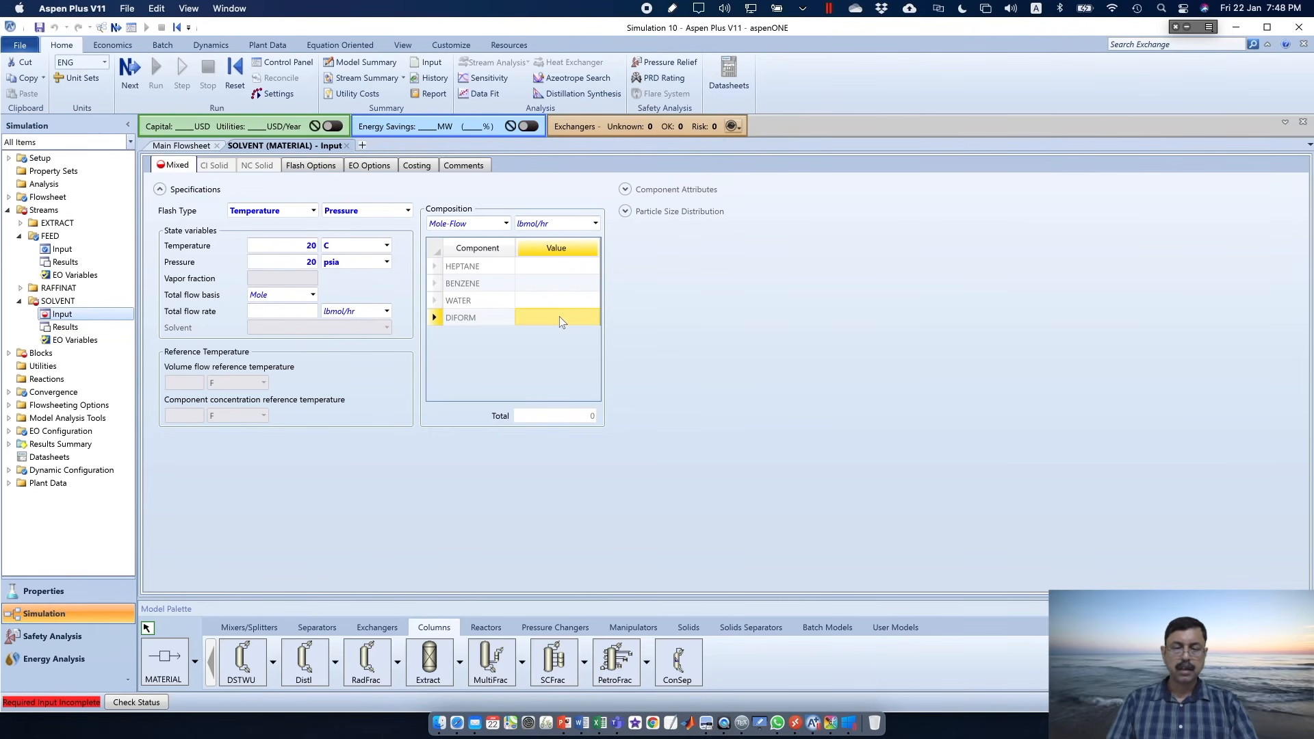
text(750)
key(Return)
key(super+Tab)
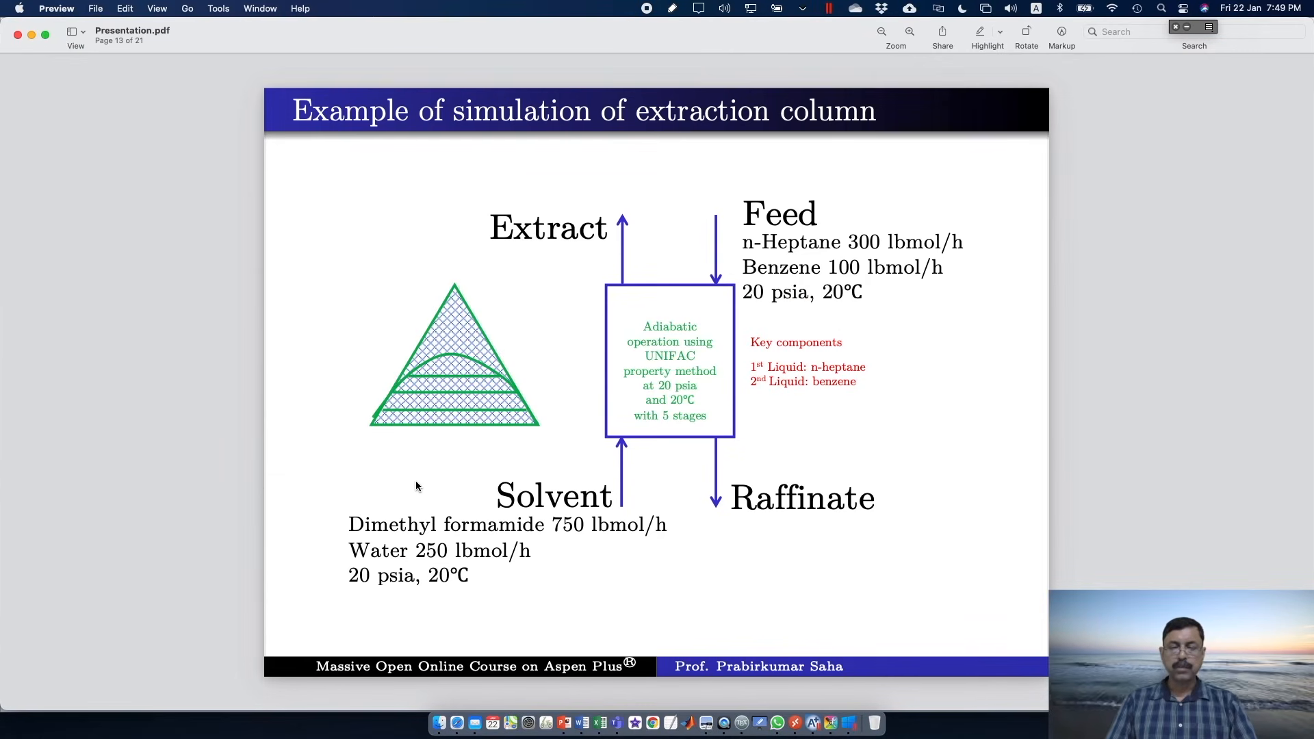
key(super+Tab)
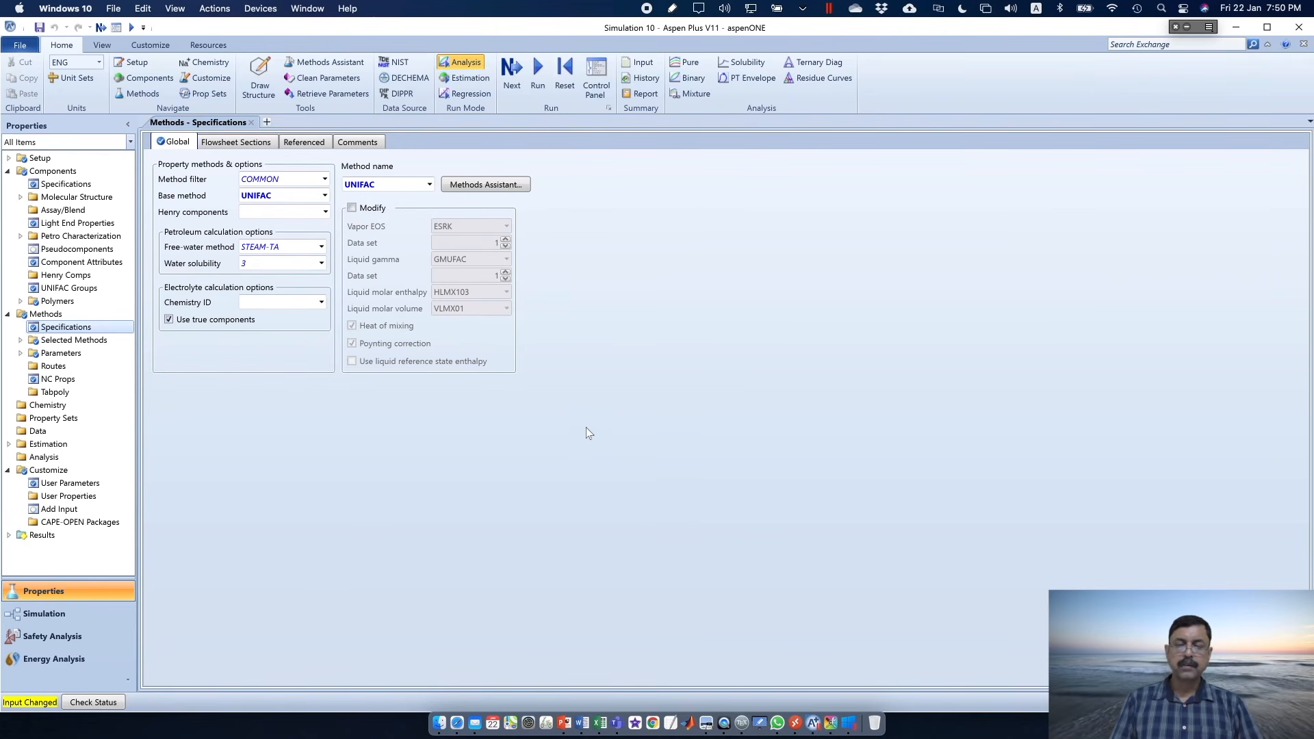
Create a ternary diagram analysis with WATER as component 1, DIFORM as component 2 and BENZENE as component 3
click(821, 64)
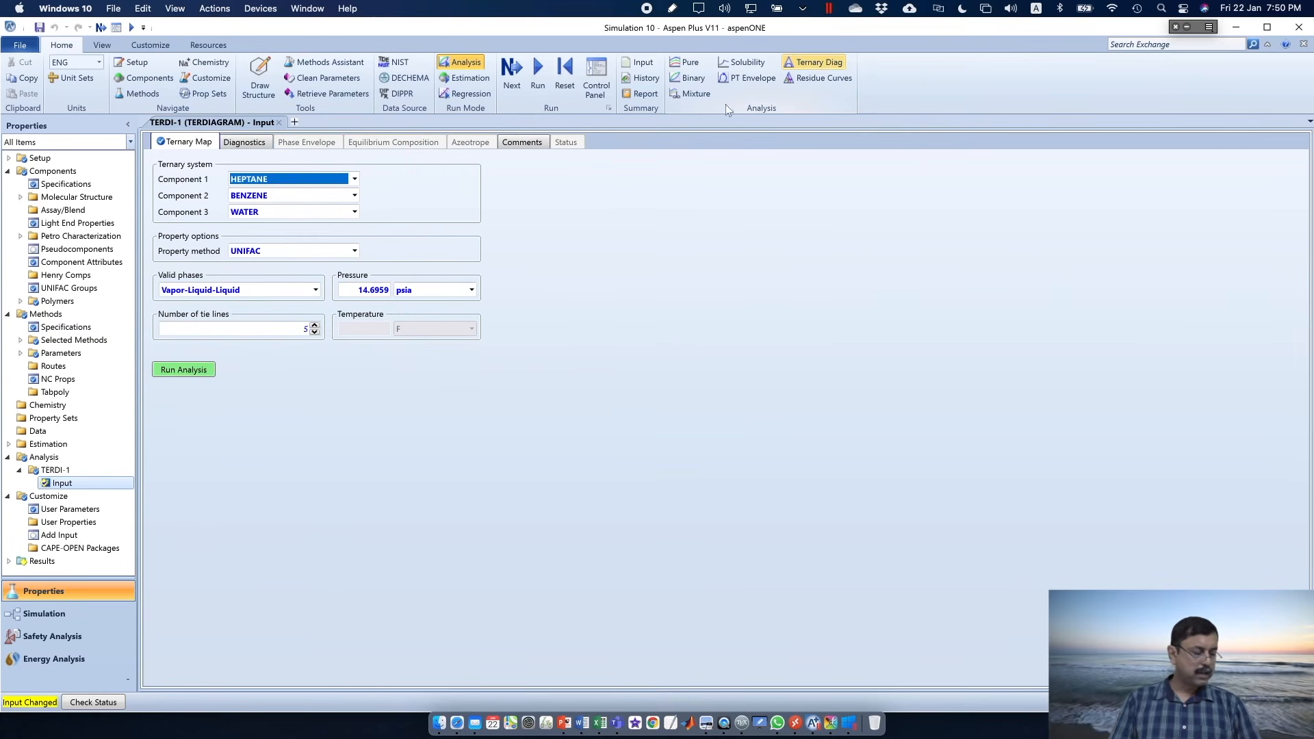
click(356, 182)
click(369, 201)
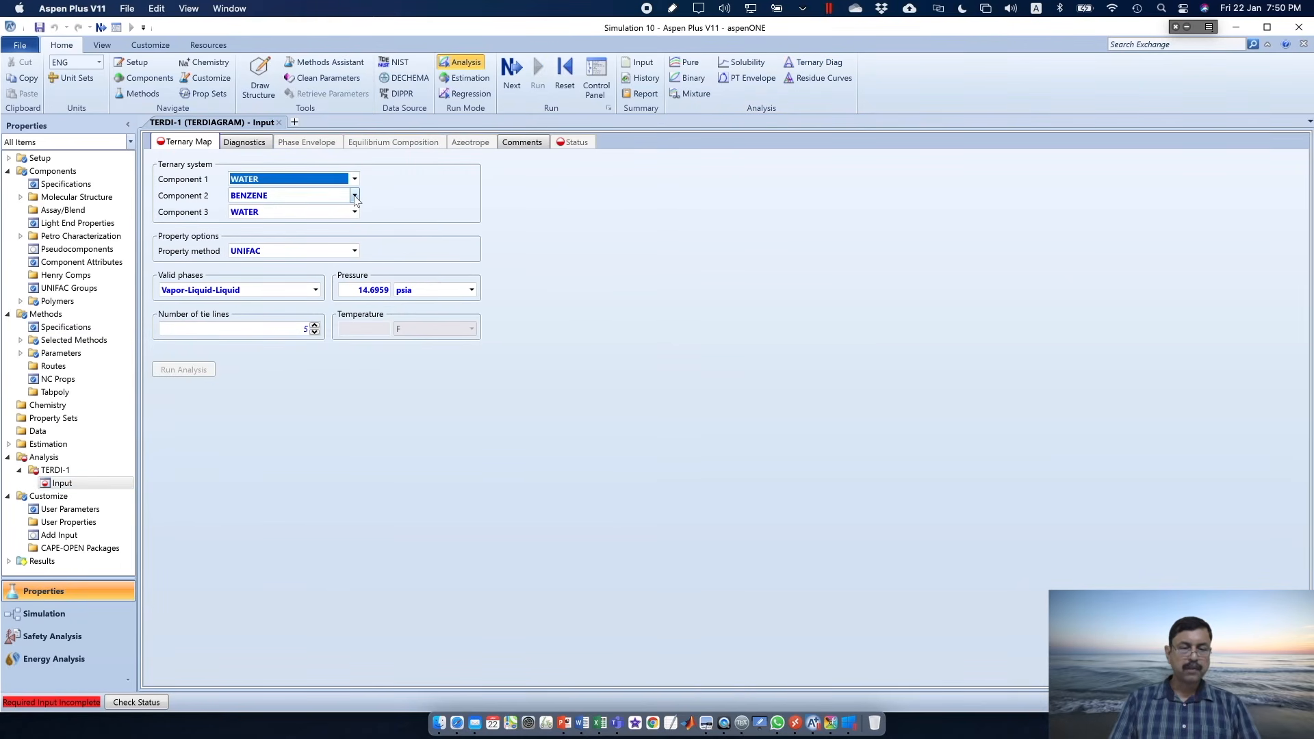
click(355, 197)
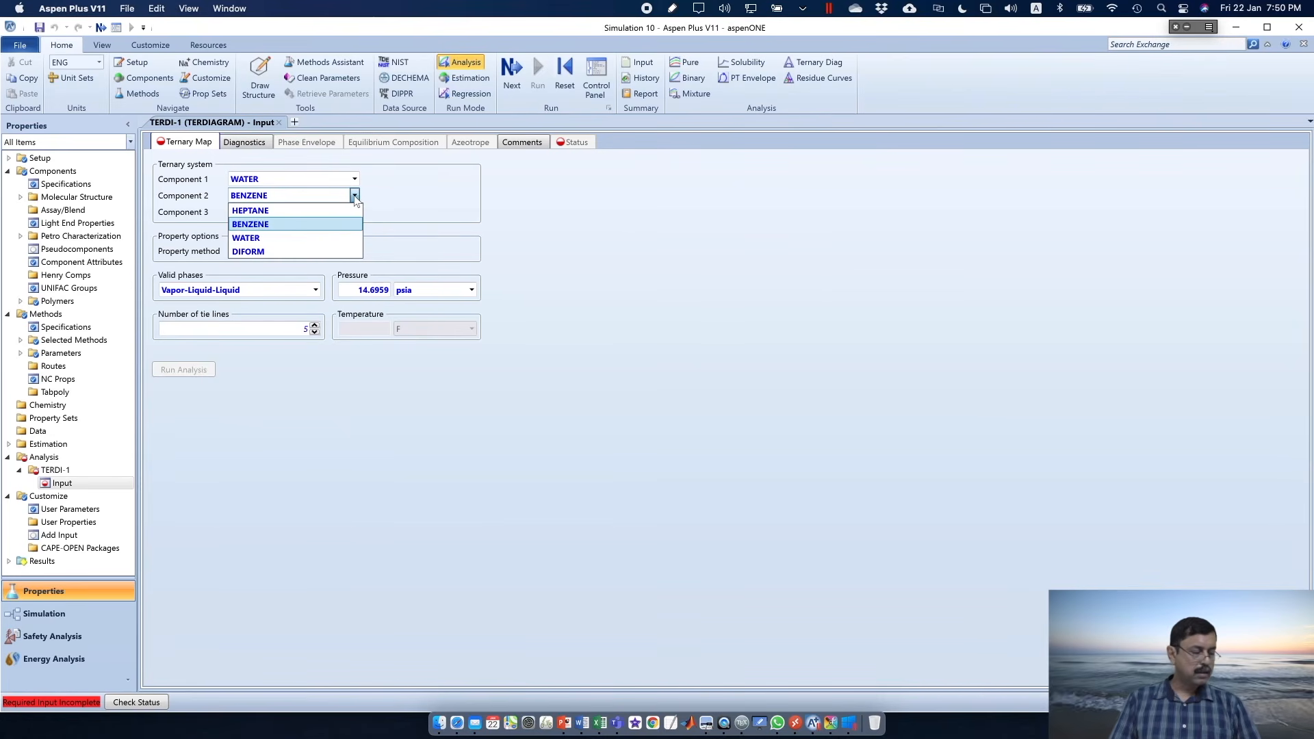
click(302, 252)
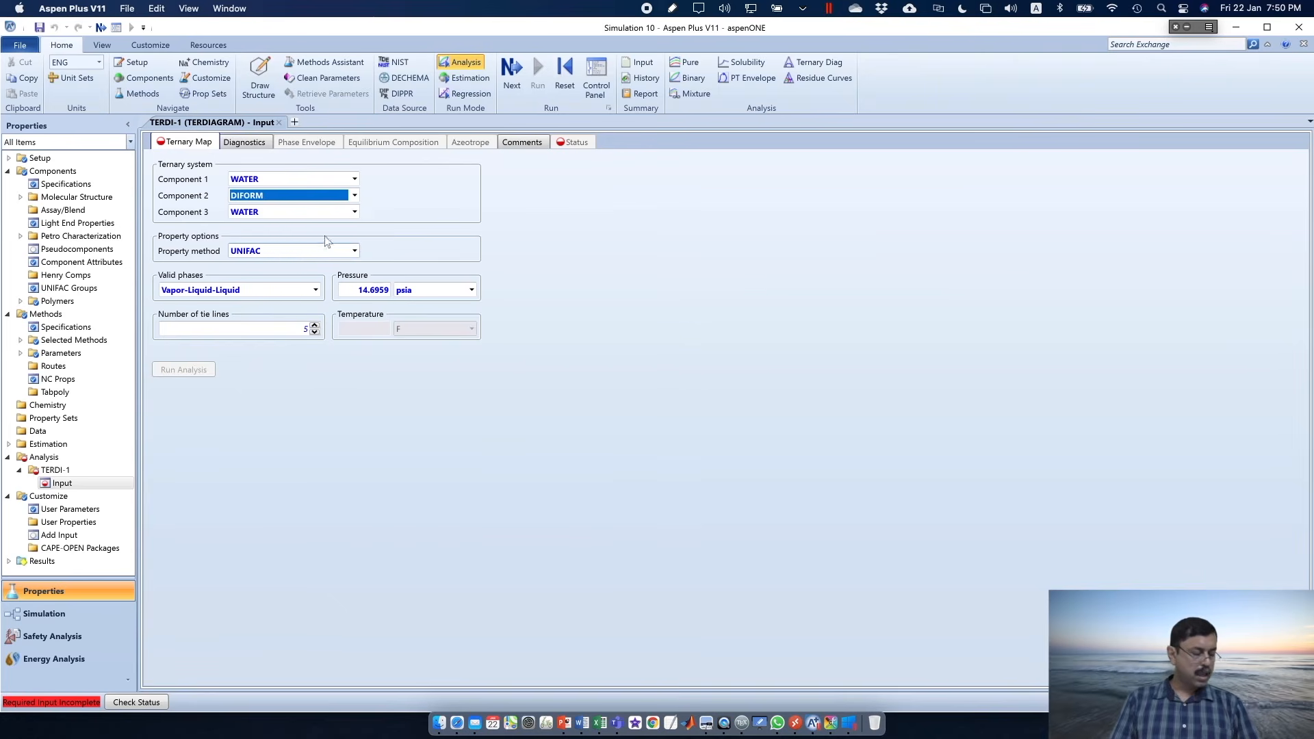
click(354, 212)
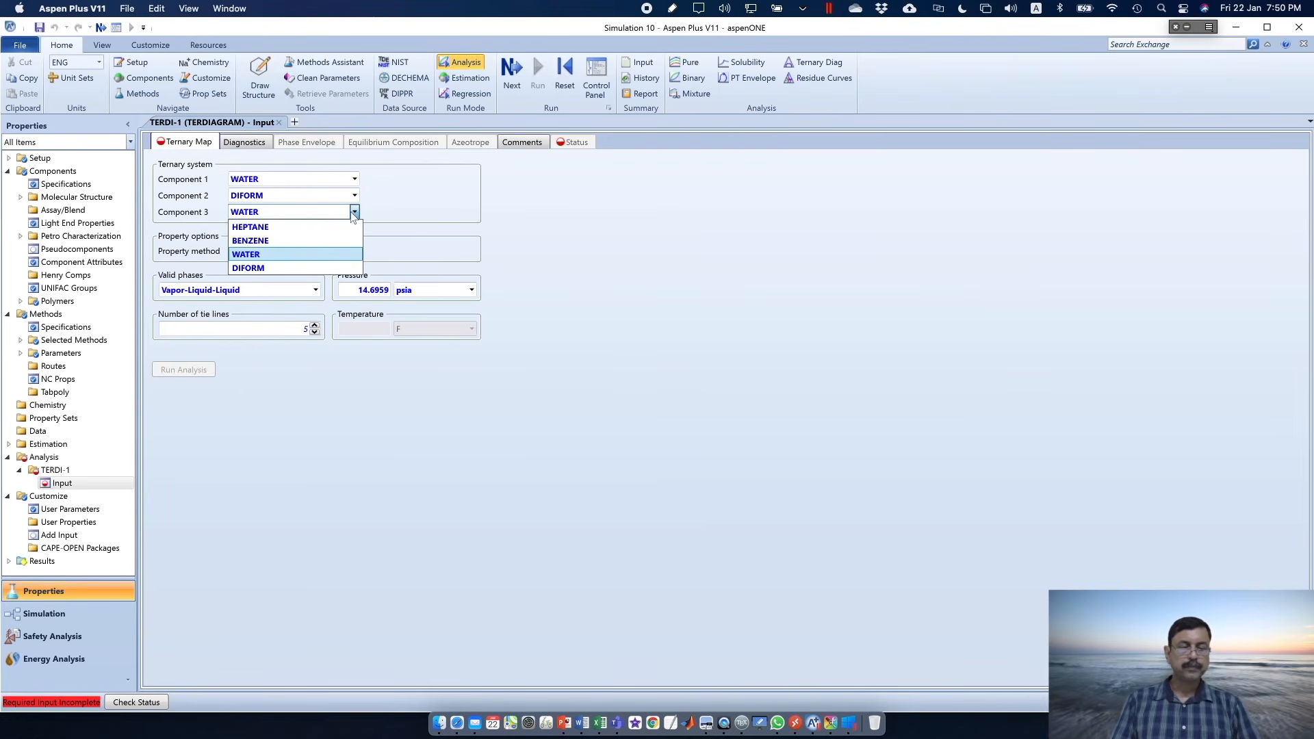
click(299, 243)
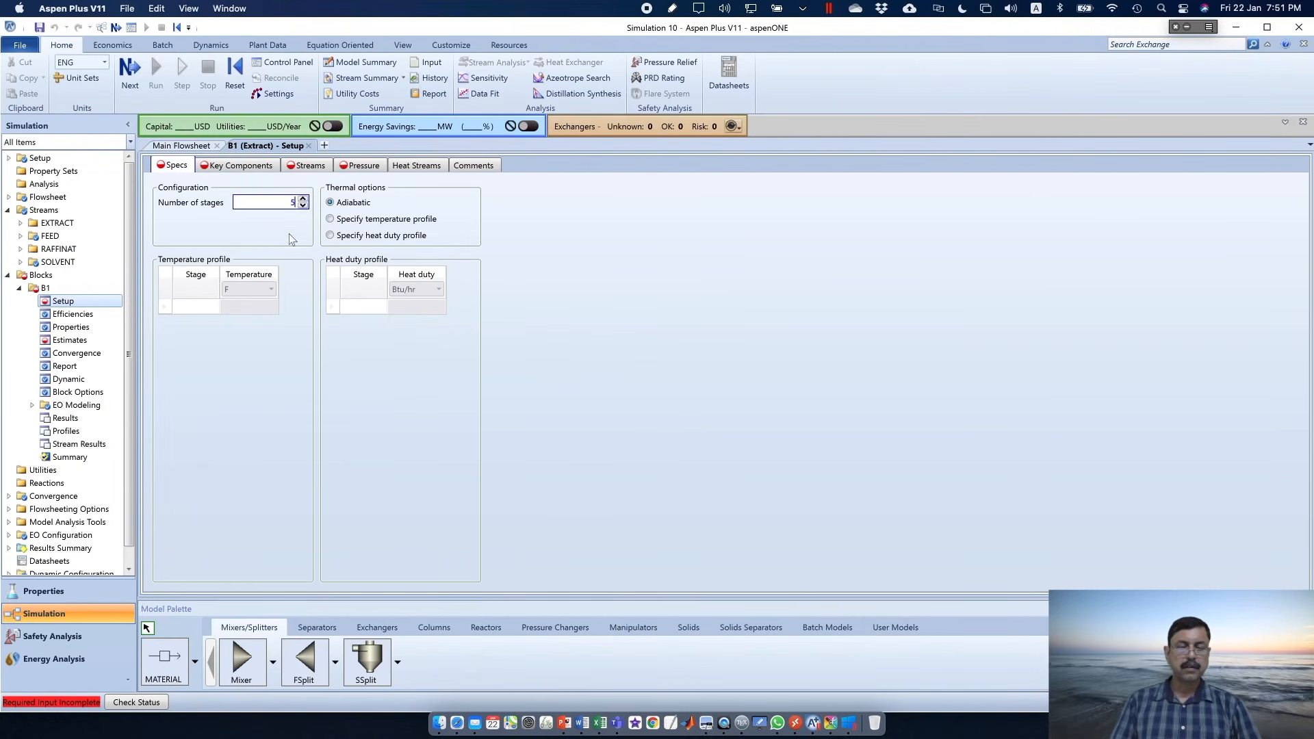
Keep column B1 adiabatic and assign HEPTANE as the first liquid phase key component and BENZENE as the second, following the slide
click(365, 205)
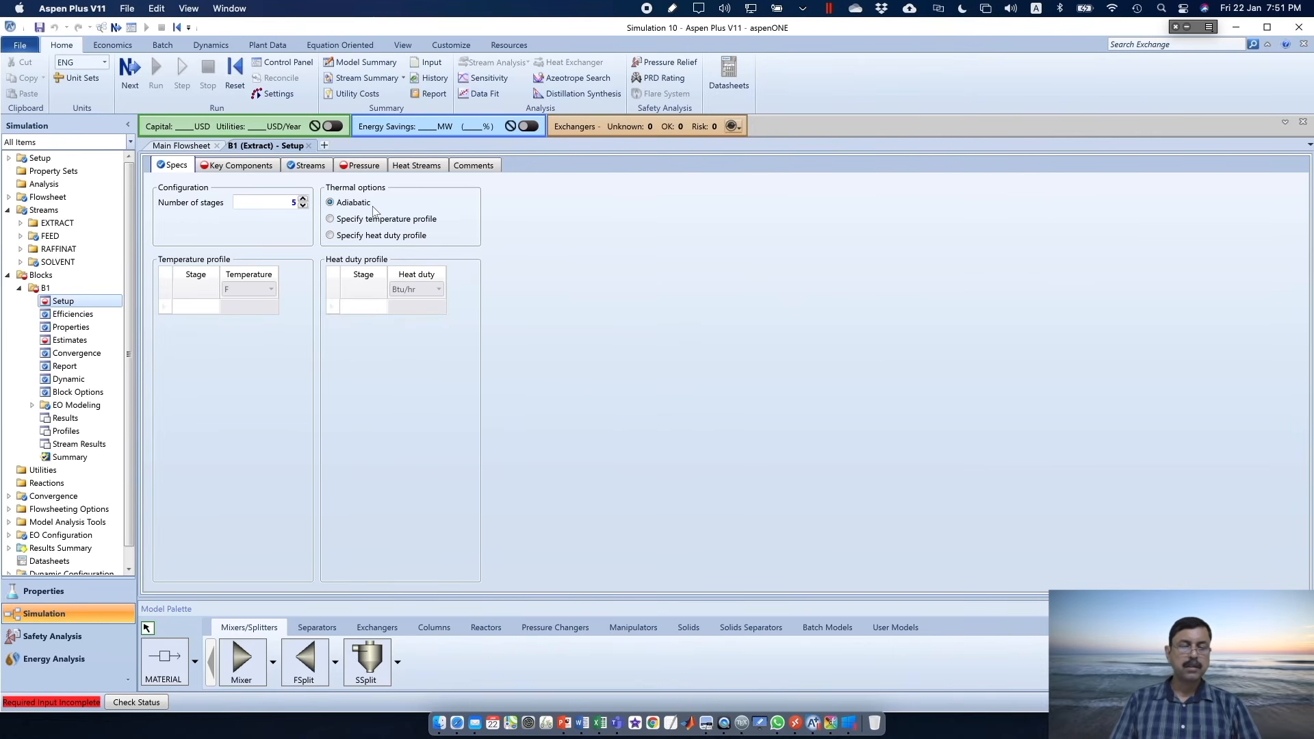
click(260, 167)
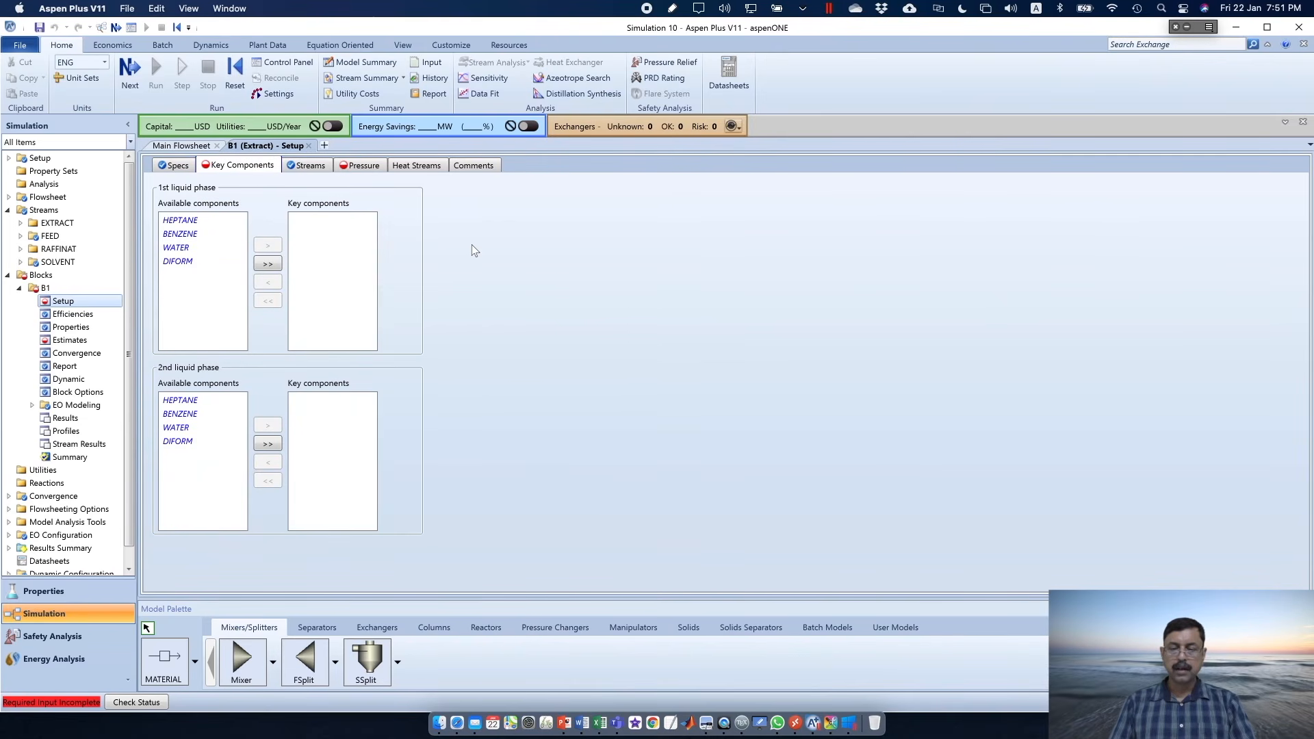
key(super+Tab)
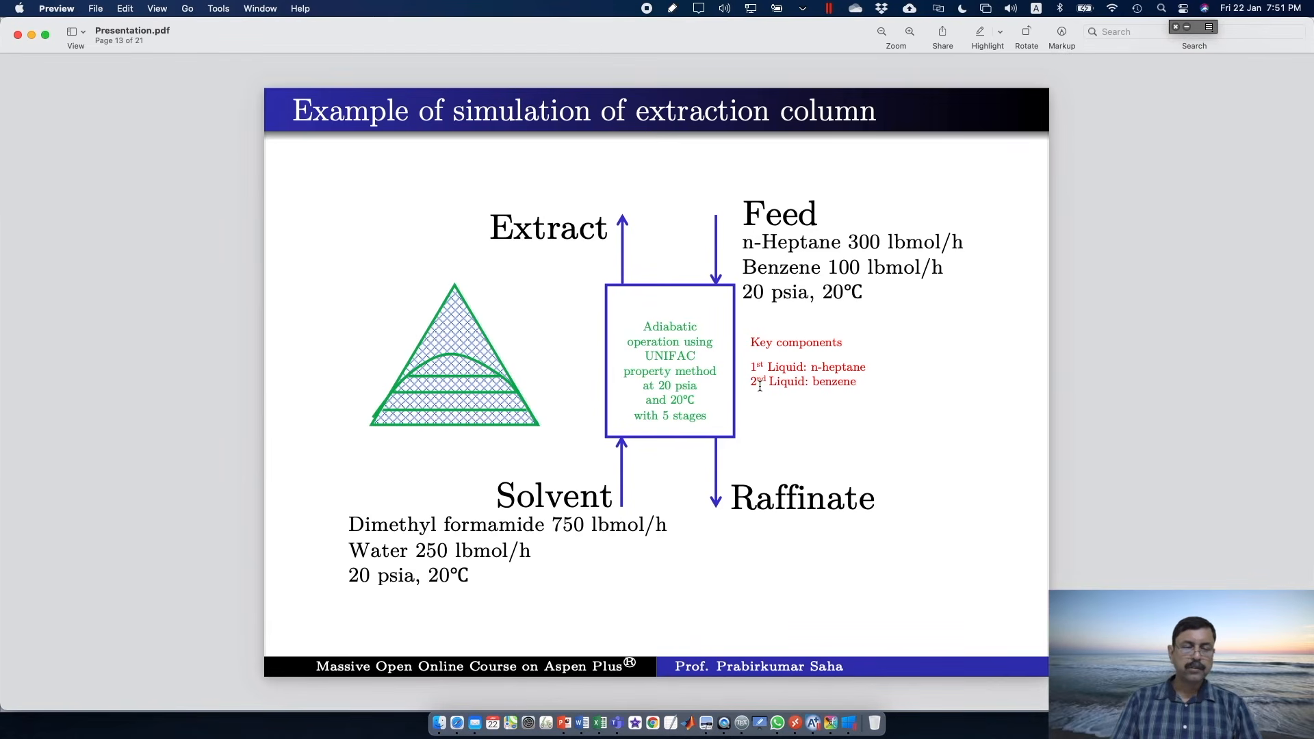
key(super+Tab)
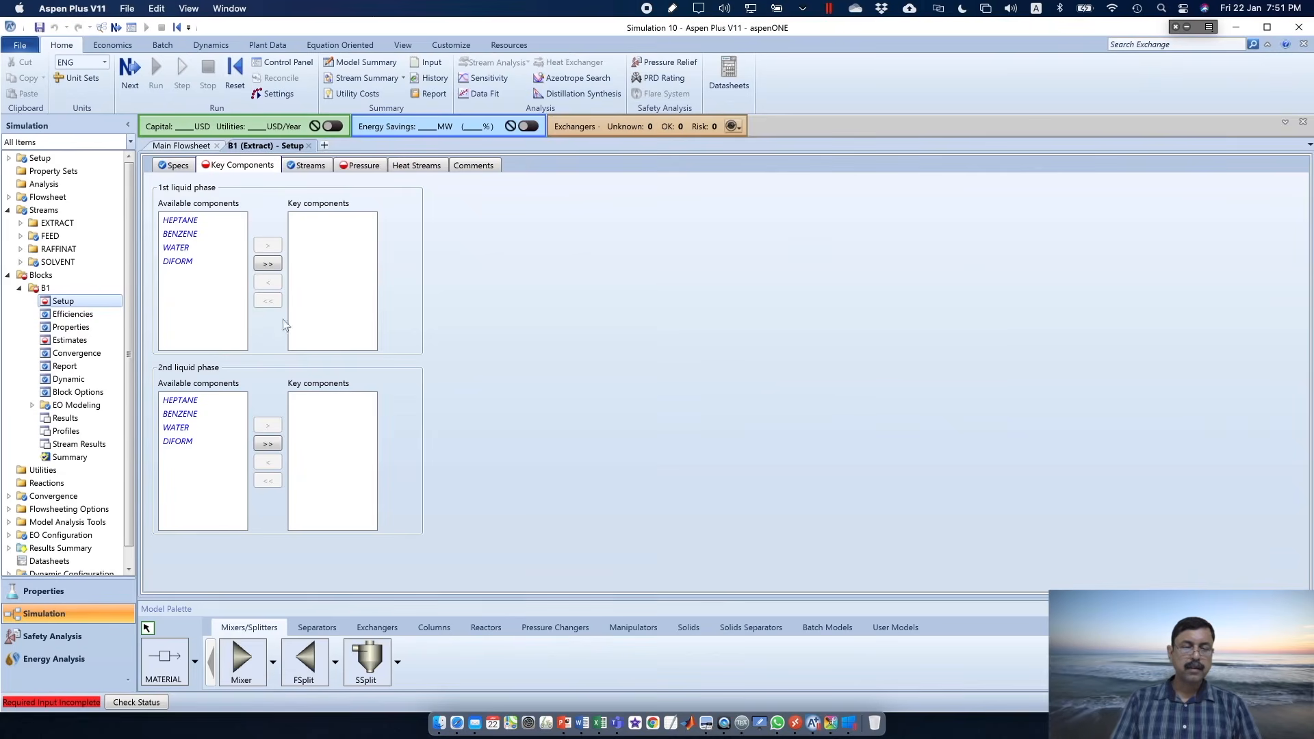
click(198, 222)
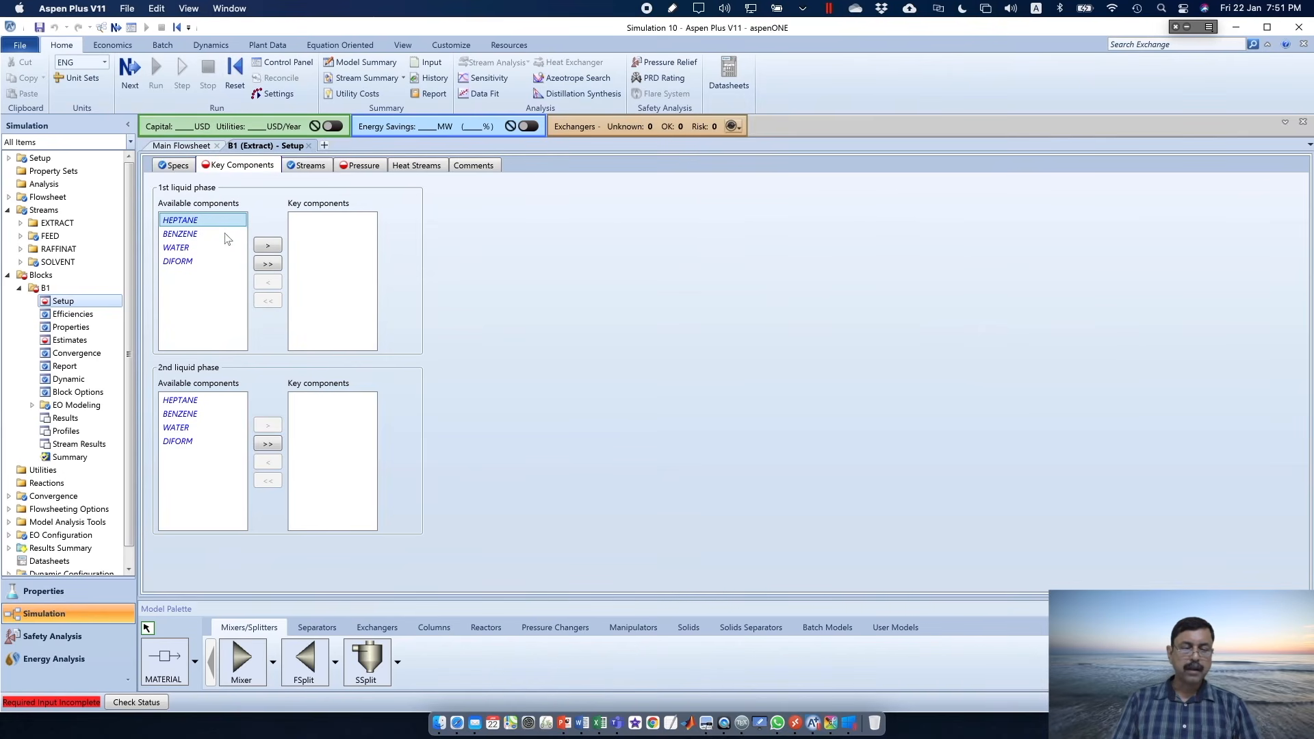
click(263, 250)
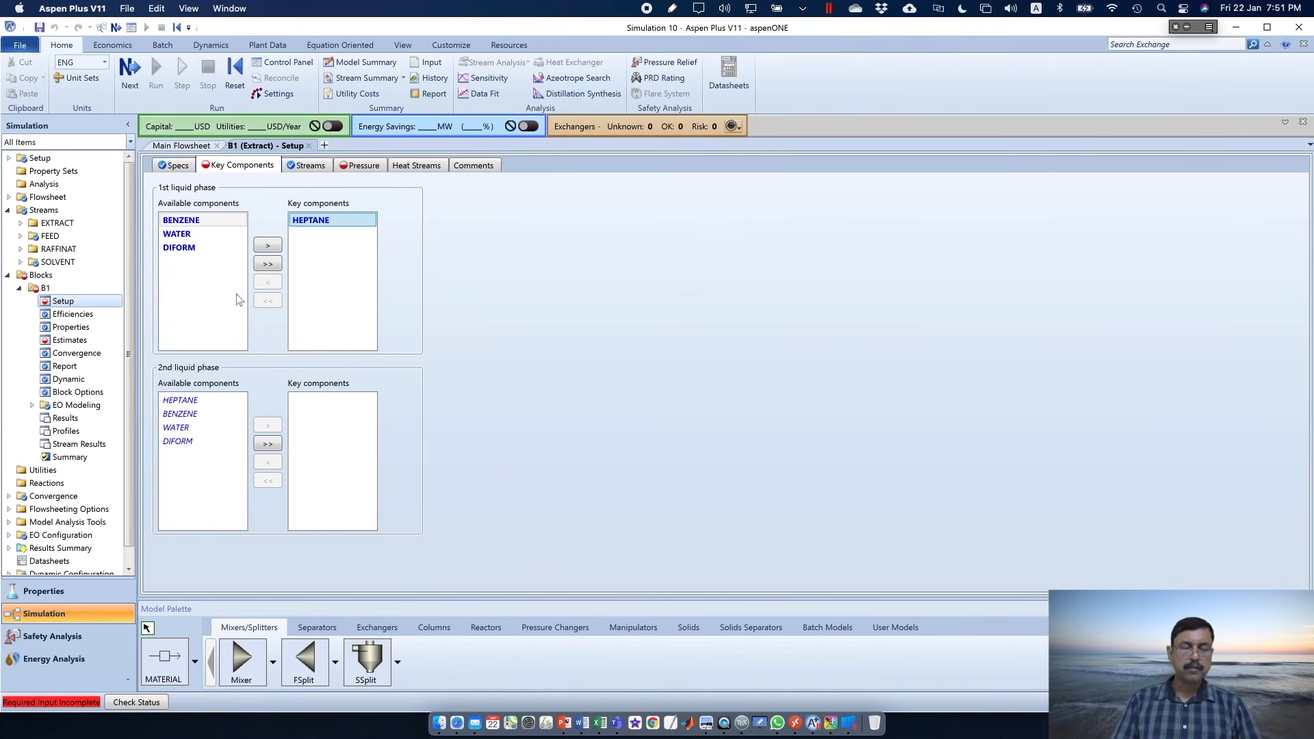
click(183, 415)
click(265, 428)
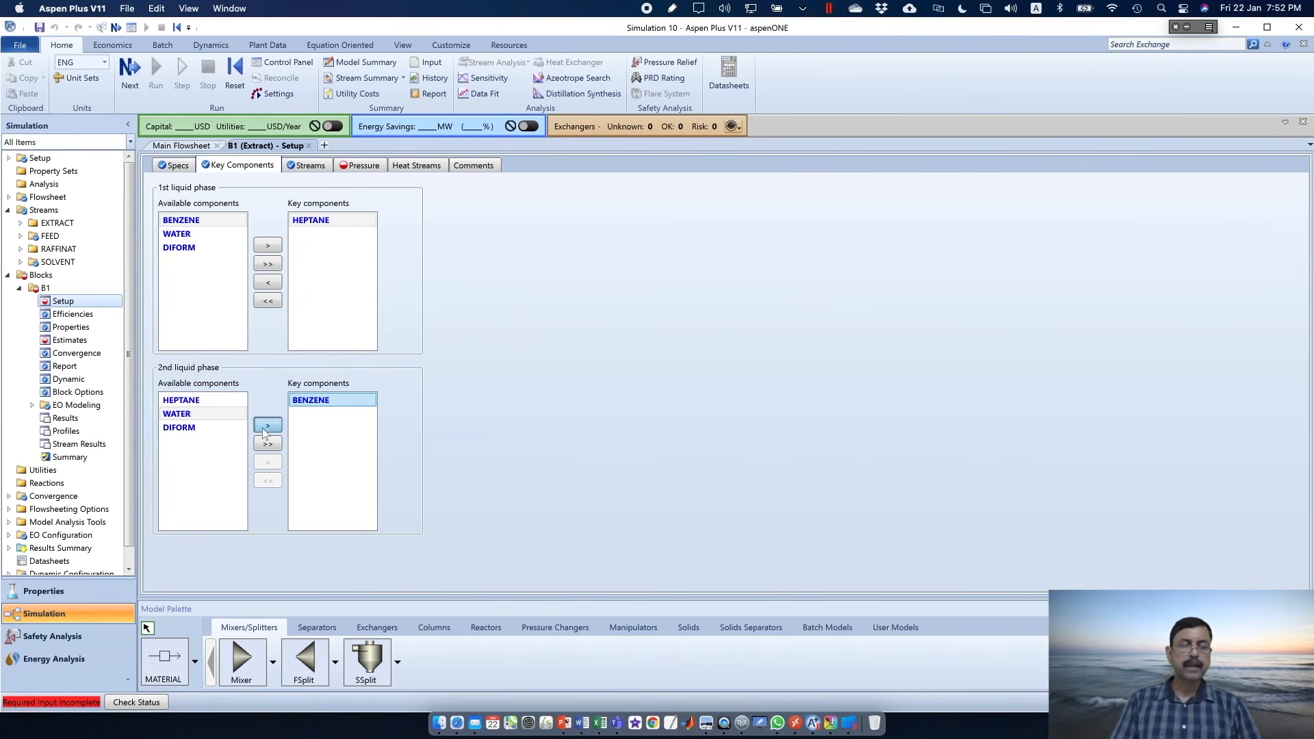
Define B1's pressure profile with stage 1 at 20 psia
click(132, 72)
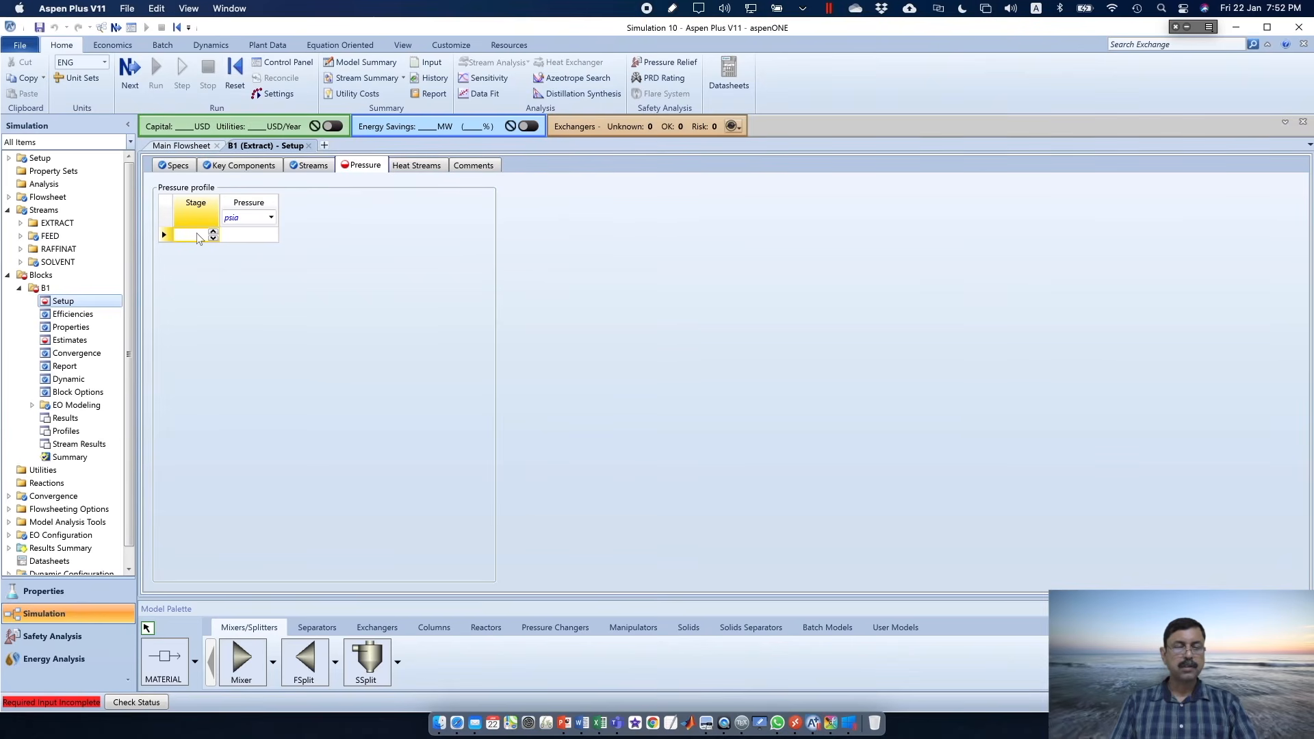
text(1)
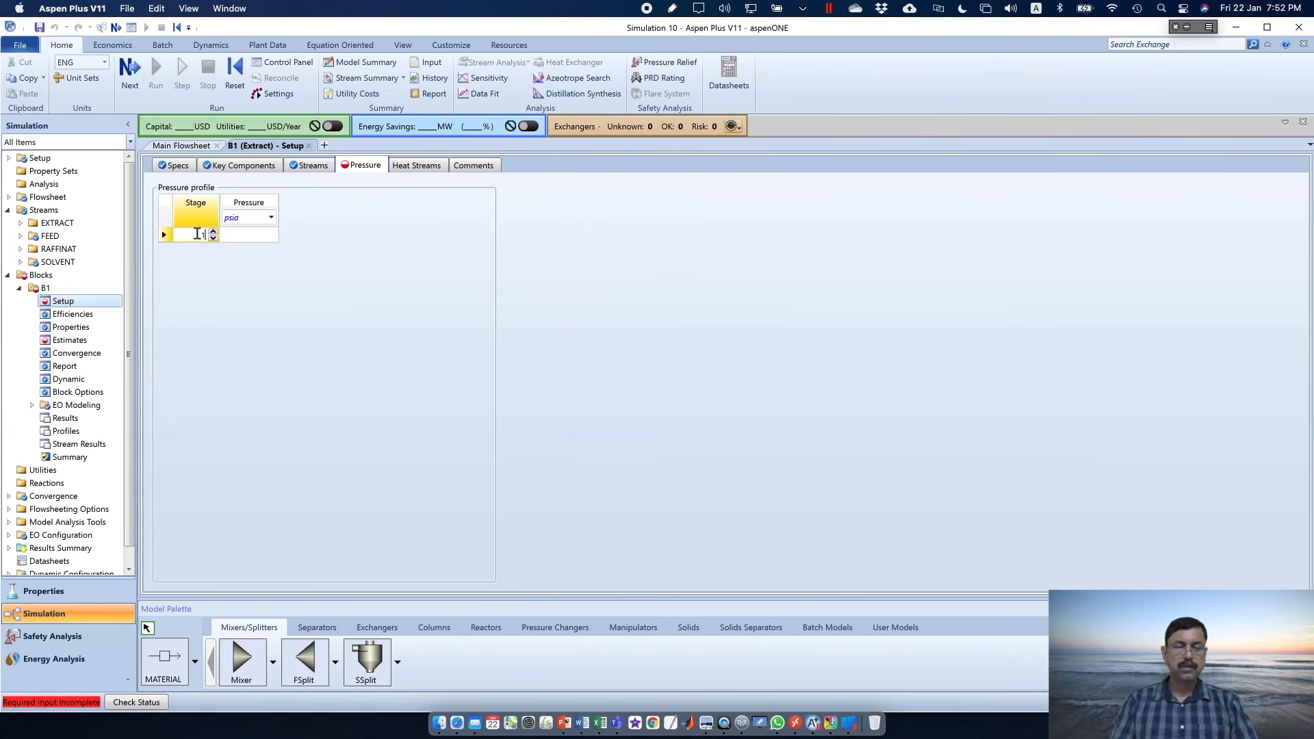
click(256, 237)
click(255, 236)
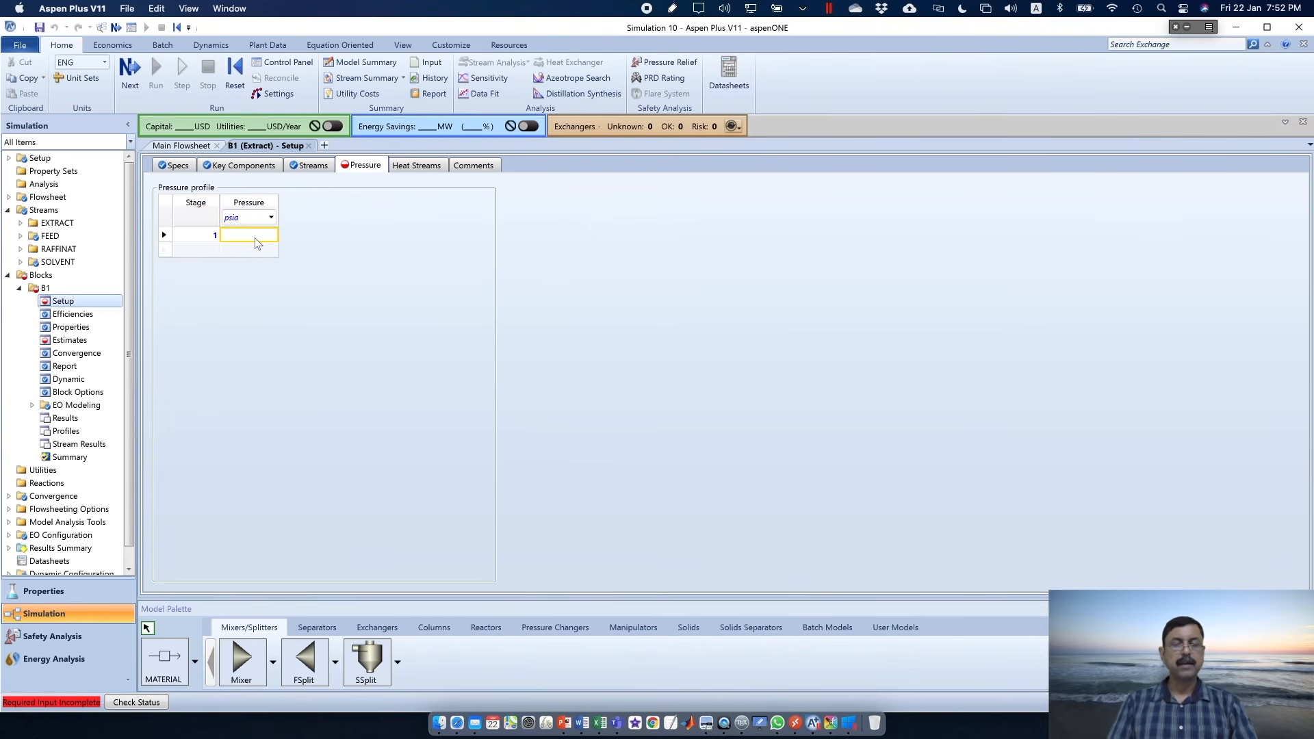
text(20)
click(318, 281)
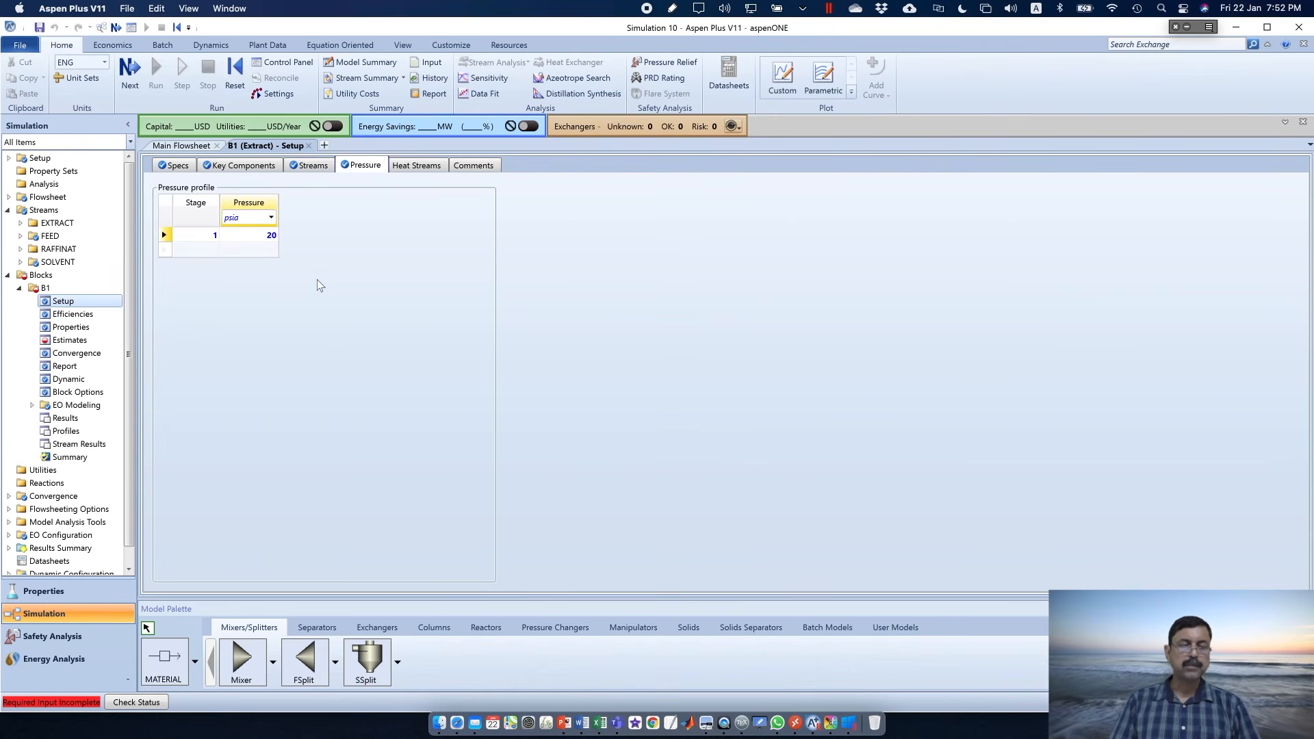
Provide a temperature estimate of 20 °C for stage 1 of column B1
click(129, 72)
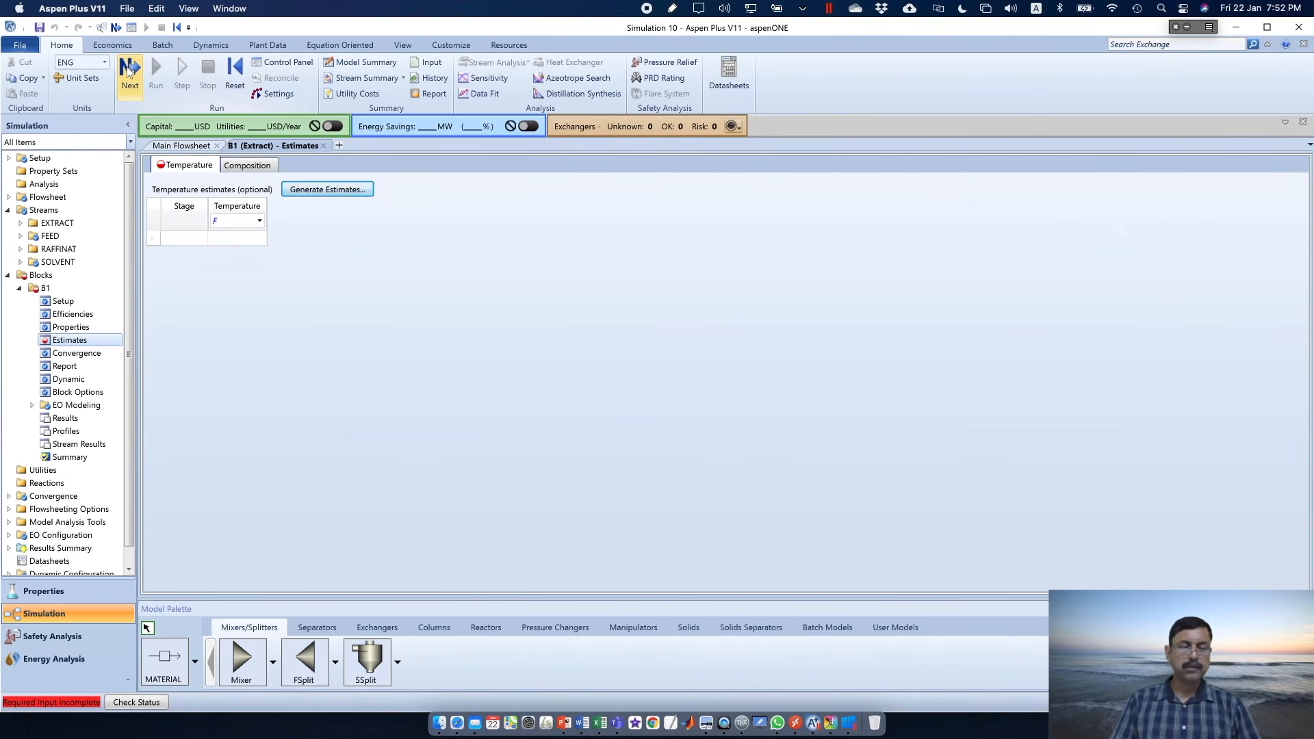
click(259, 220)
click(239, 240)
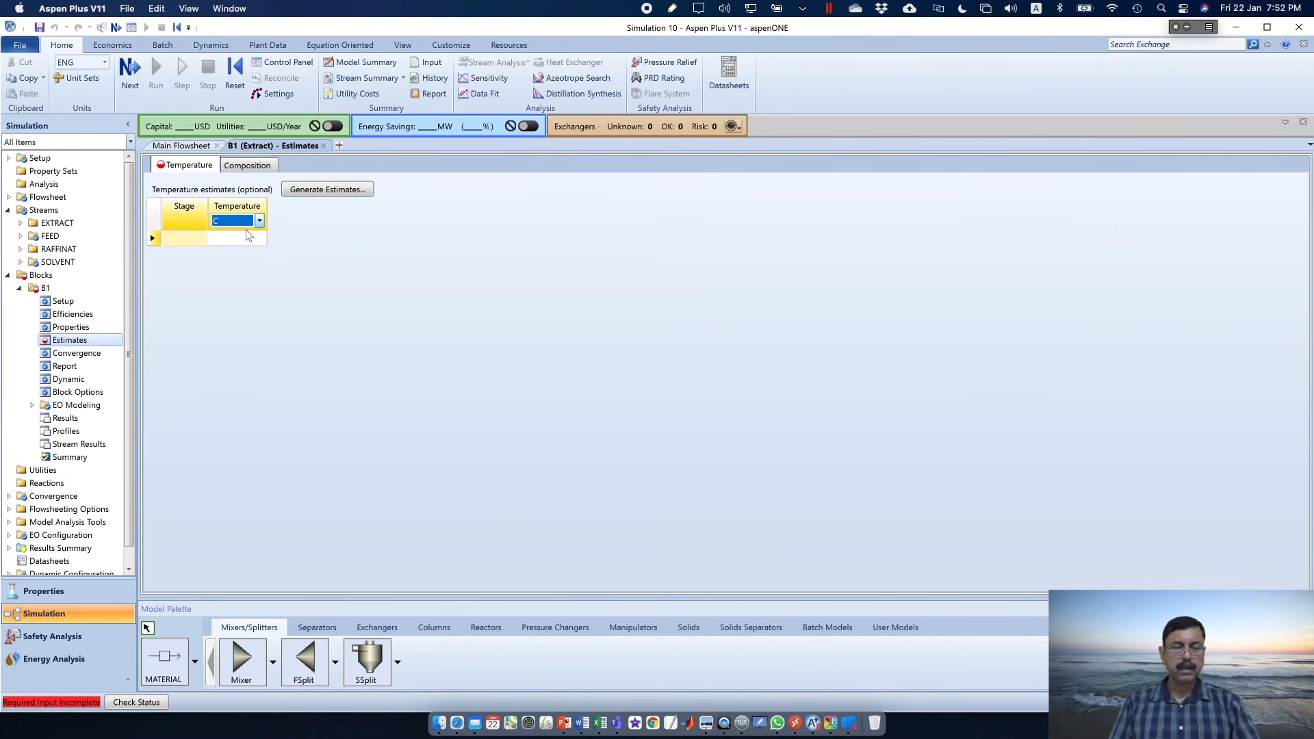
click(190, 241)
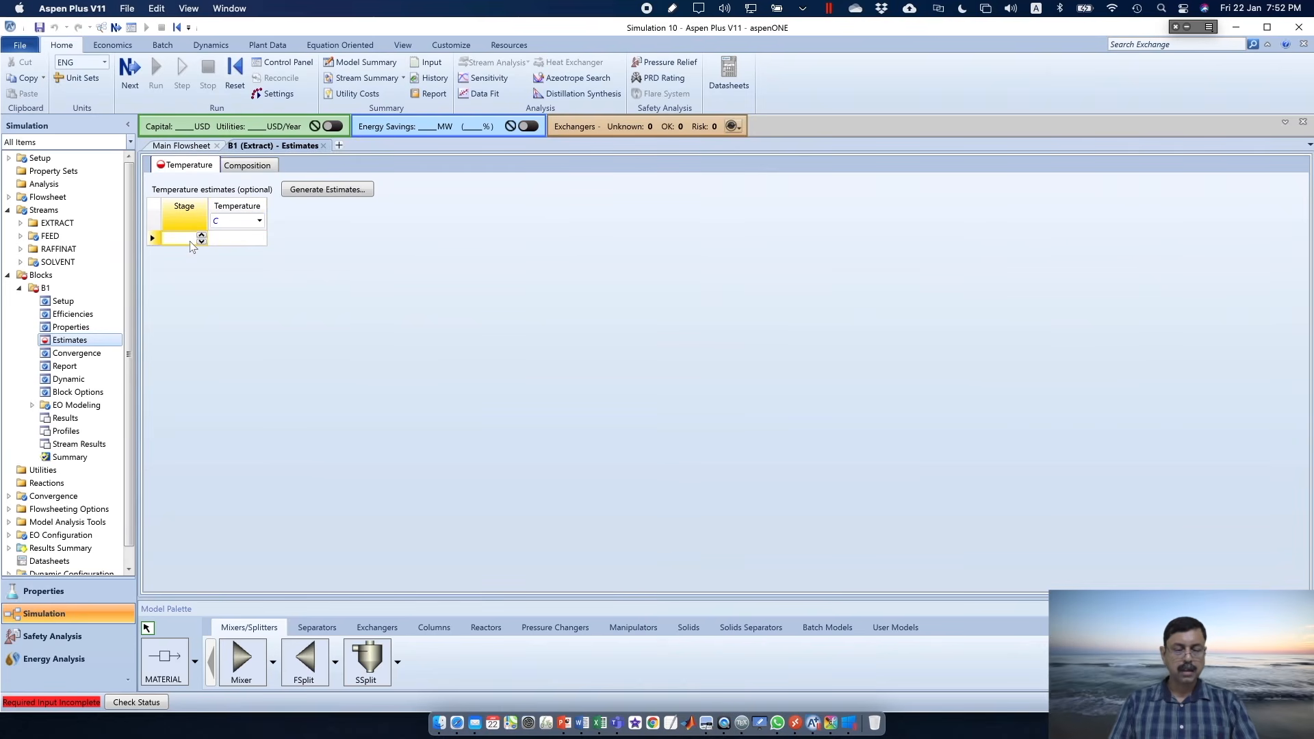
key(Tab)
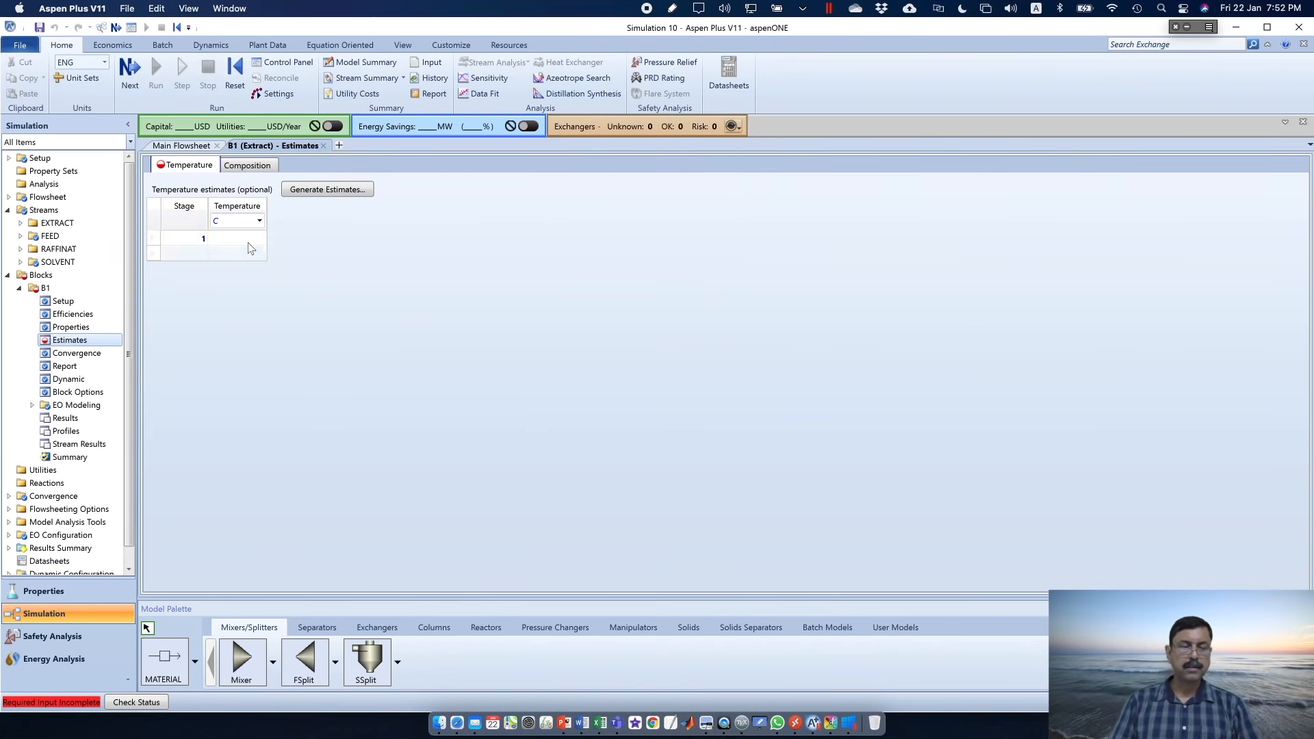
text(20)
Run the simulation and open the stream results of column B1
key(F5)
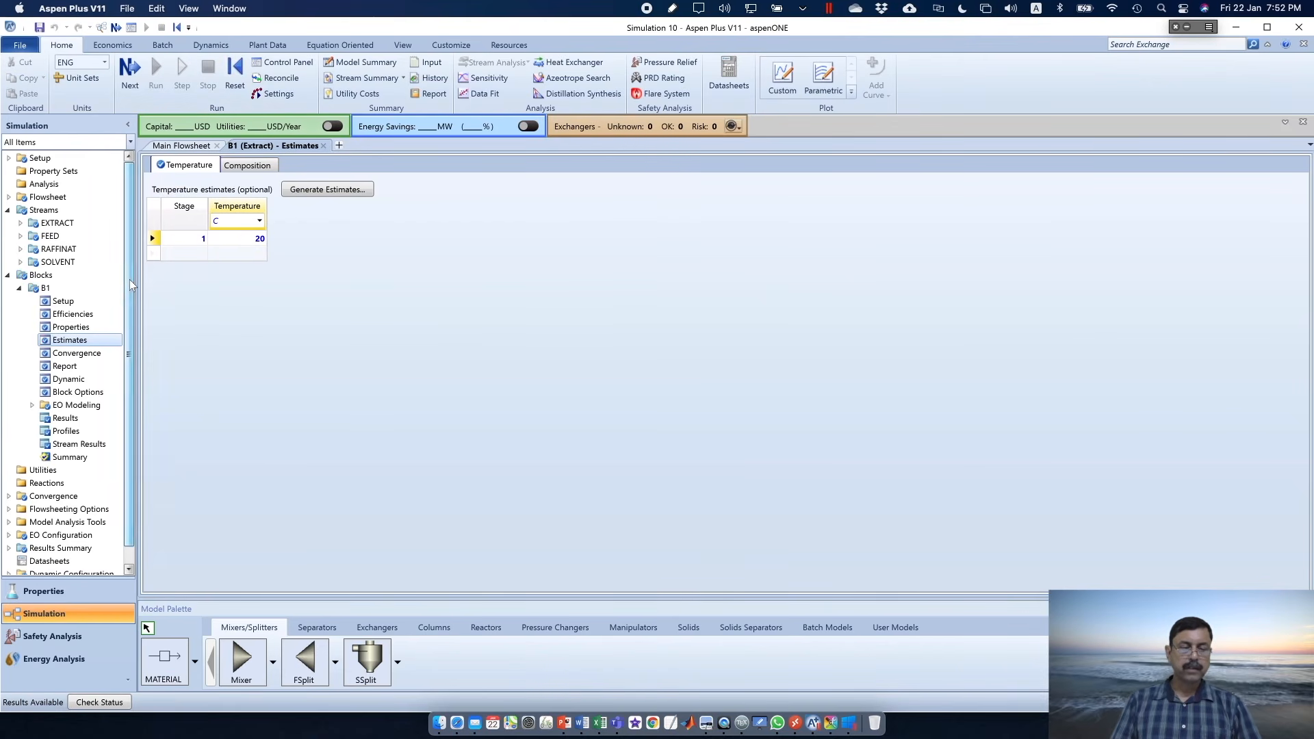
drag(130, 279, 129, 323)
click(79, 426)
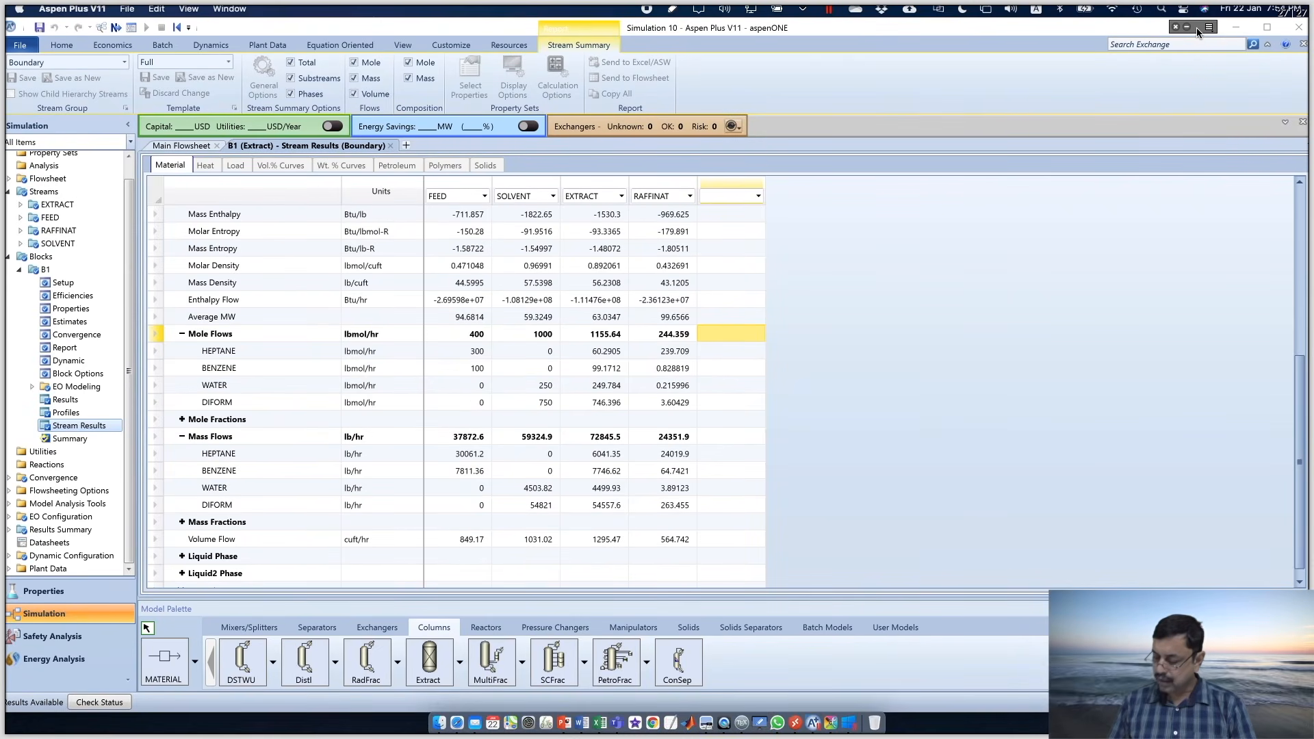
drag(222, 628, 450, 610)
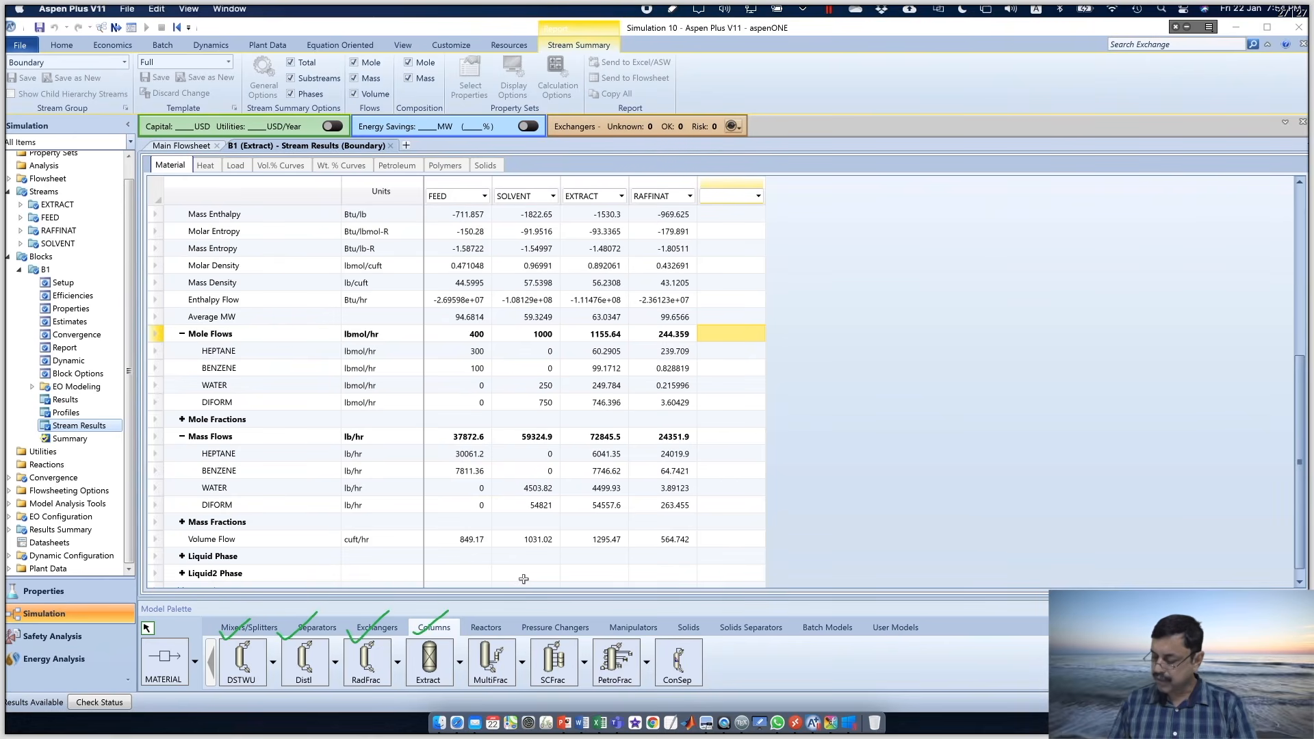
mouse_move(210, 604)
mouse_down()
mouse_move(312, 708)
mouse_move(335, 657)
mouse_move(210, 597)
mouse_up()
mouse_move(430, 601)
mouse_down()
mouse_move(419, 709)
mouse_move(460, 675)
mouse_move(421, 608)
mouse_move(849, 414)
mouse_move(893, 377)
mouse_move(1028, 382)
mouse_up()
drag(913, 428, 1042, 388)
drag(905, 347, 1024, 310)
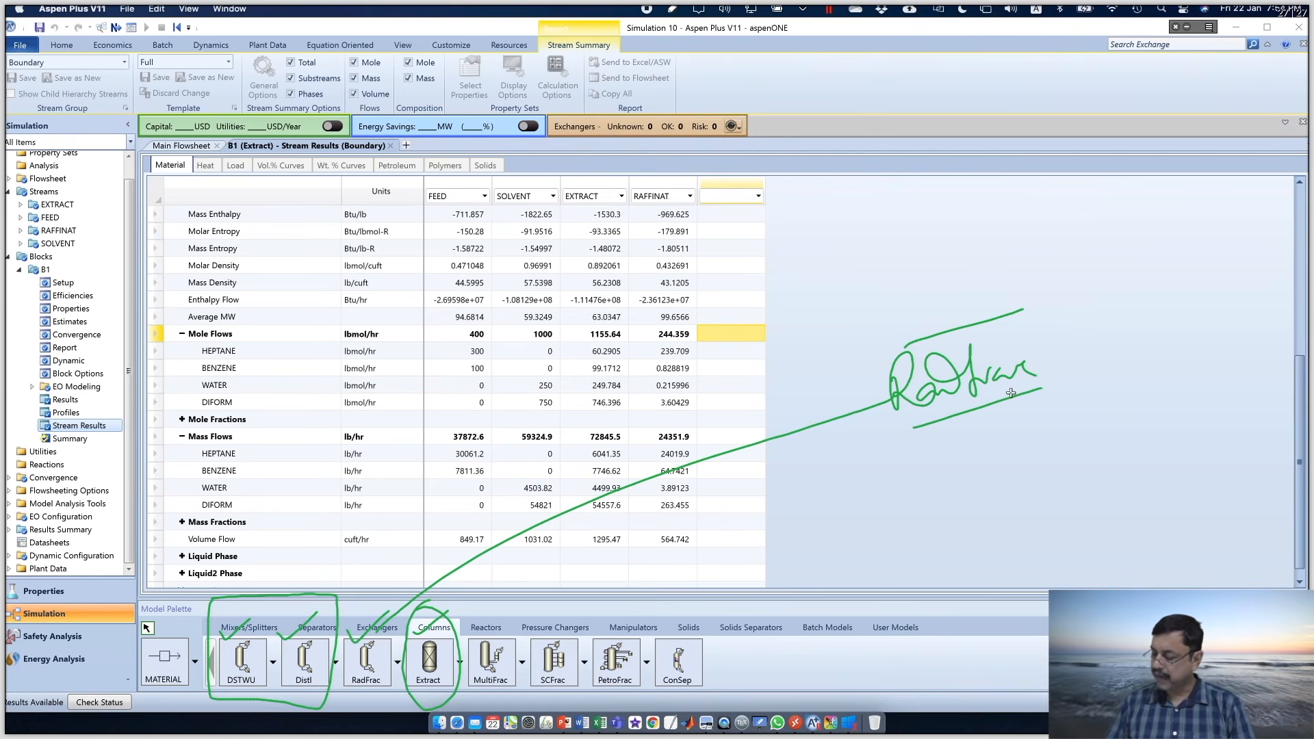
drag(1032, 290, 1083, 403)
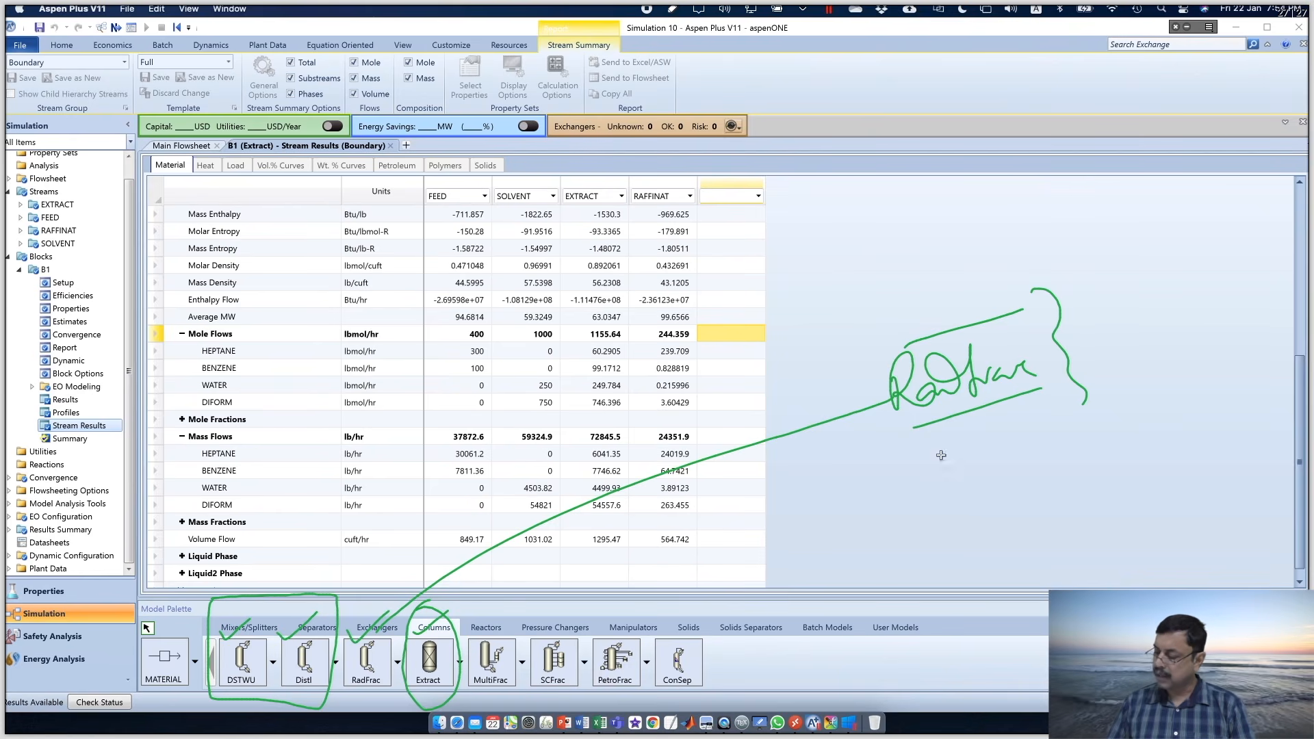
drag(222, 710, 320, 693)
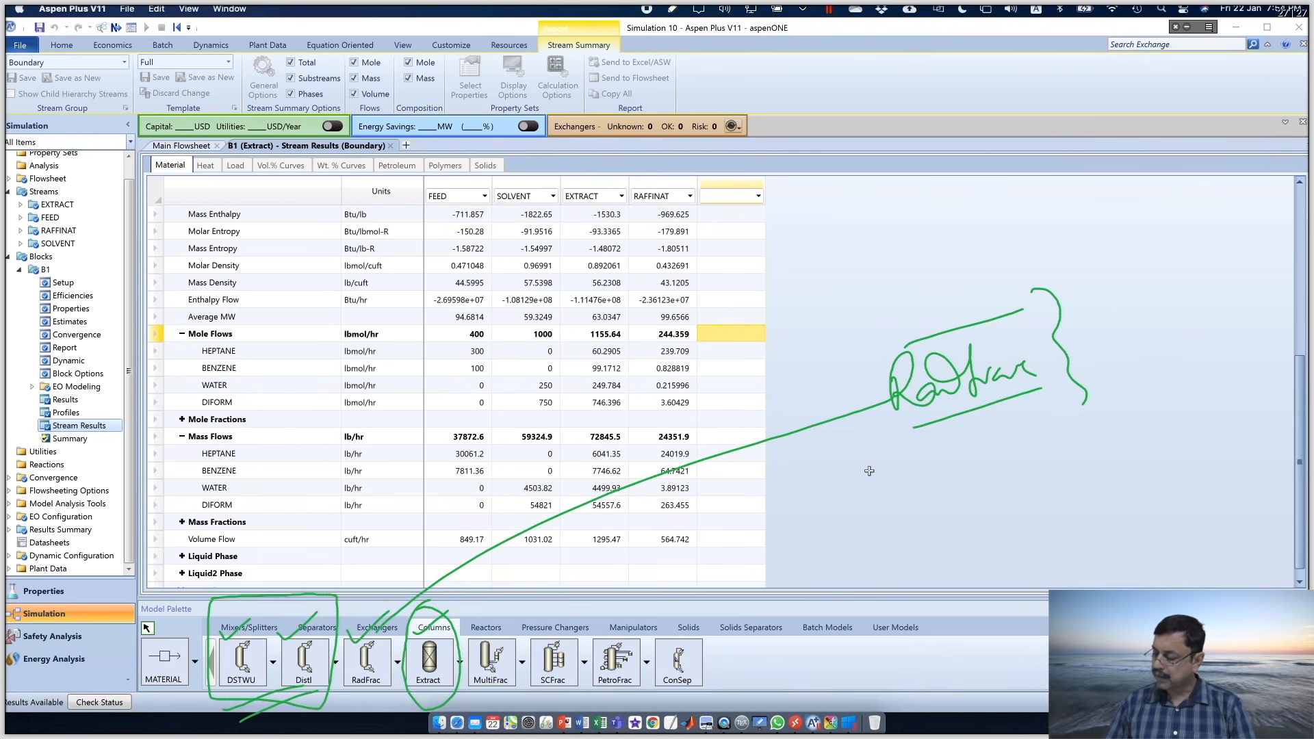
mouse_move(861, 476)
mouse_down()
mouse_move(849, 484)
mouse_move(889, 493)
mouse_move(1005, 455)
mouse_move(1072, 411)
mouse_up()
mouse_move(874, 533)
mouse_down()
mouse_move(878, 551)
mouse_move(1163, 445)
mouse_up()
drag(1159, 402, 1167, 428)
mouse_move(879, 346)
mouse_down()
mouse_move(878, 402)
mouse_move(918, 332)
mouse_up()
drag(918, 332, 1088, 301)
drag(1089, 301, 1088, 438)
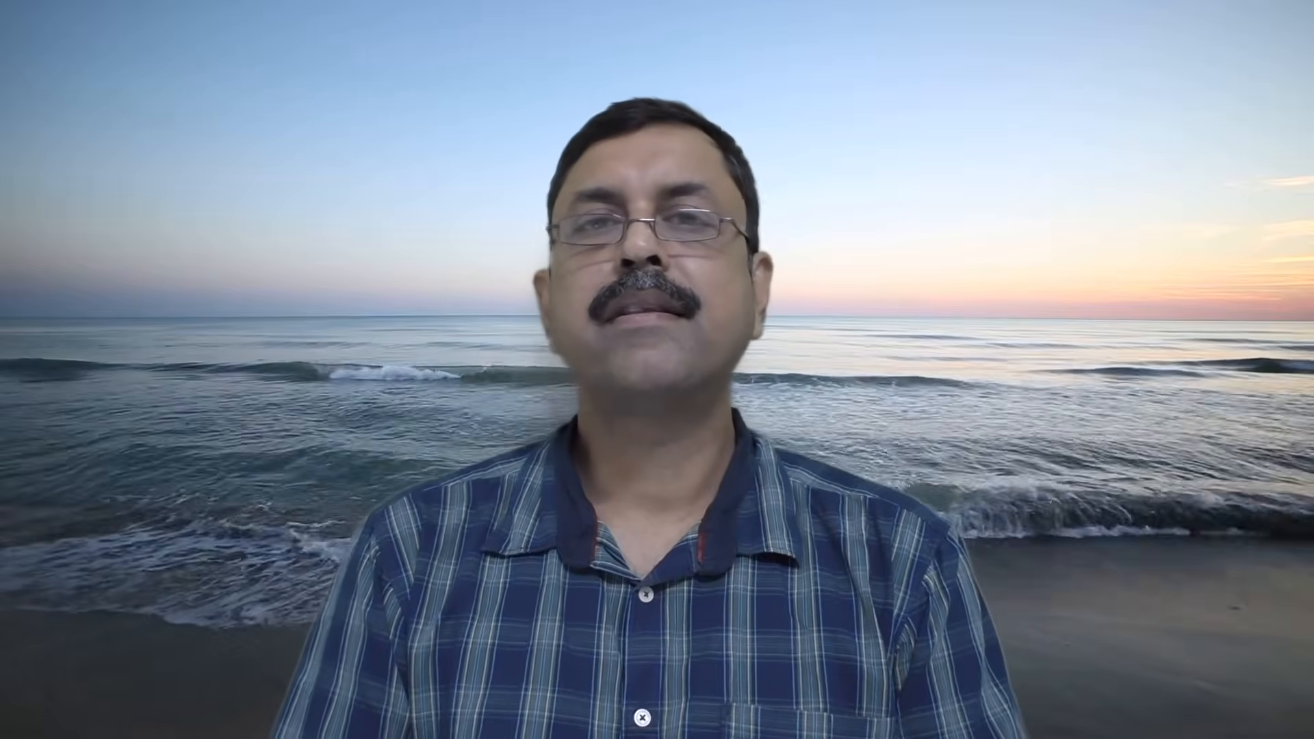